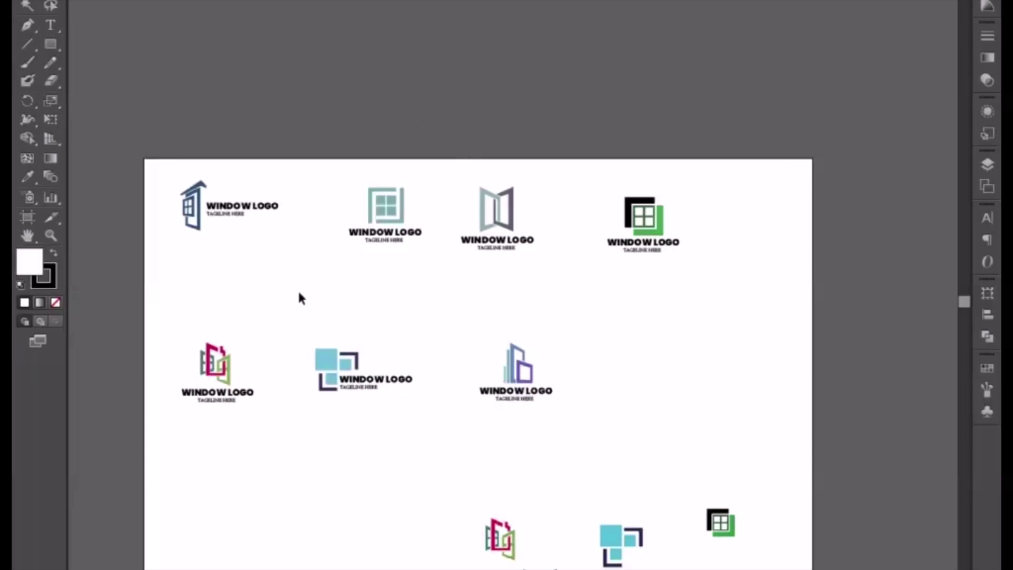
Copy the blue-squares Window Logo from the logo sheet into the medical poster document, placing it above the first poster
{"action": "left_click_drag", "start_coordinate": [298, 290], "coordinate": [380, 422]}
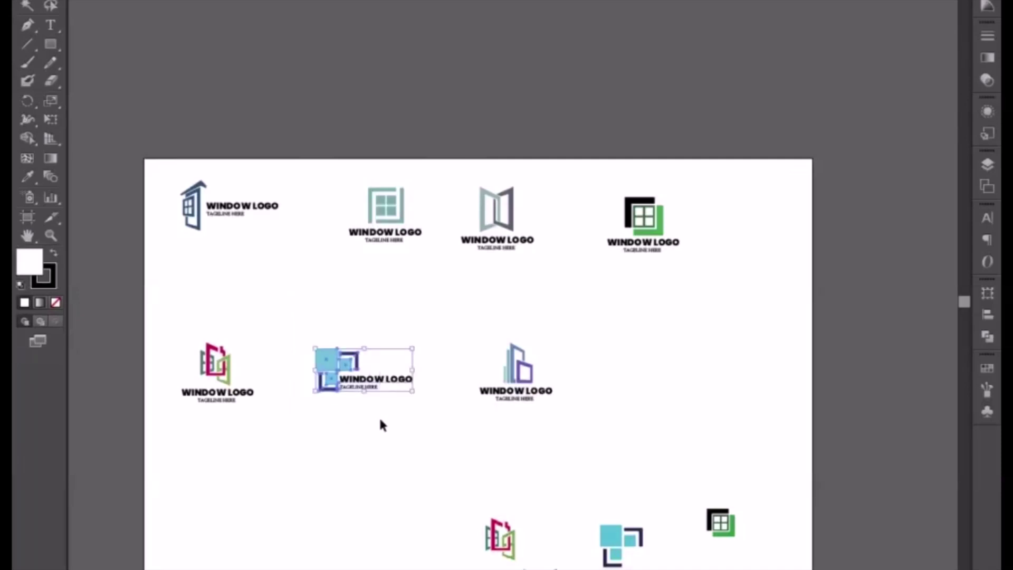
{"action": "left_click", "coordinate": [327, 369]}
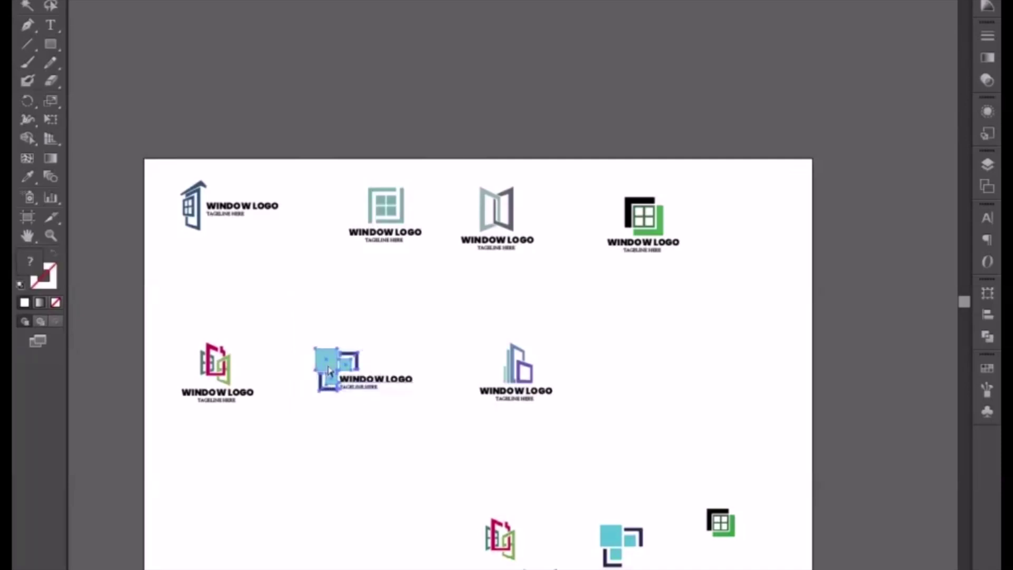
{"action": "left_click", "coordinate": [325, 384]}
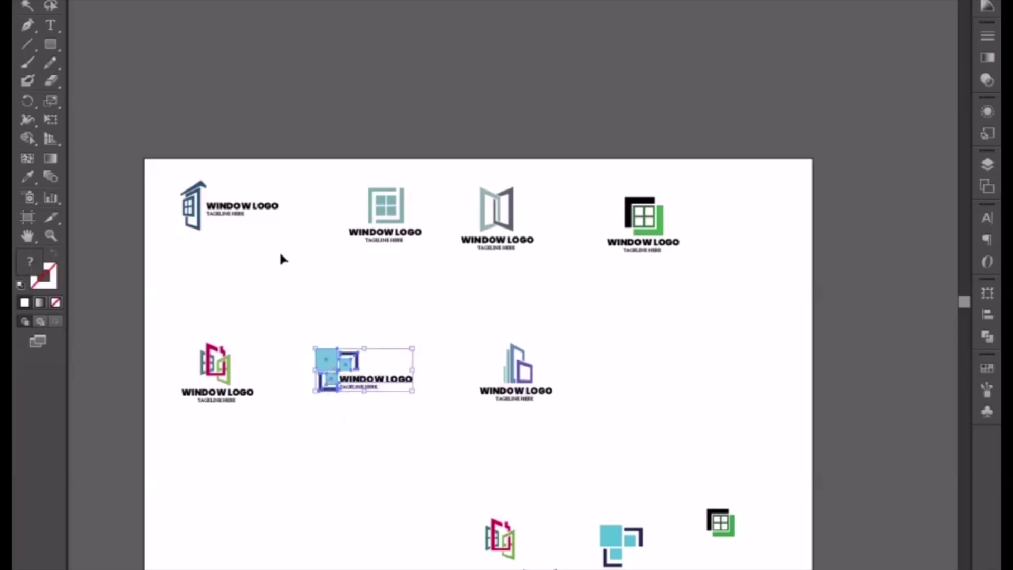
{"action": "left_click_drag", "start_coordinate": [279, 259], "coordinate": [200, 0]}
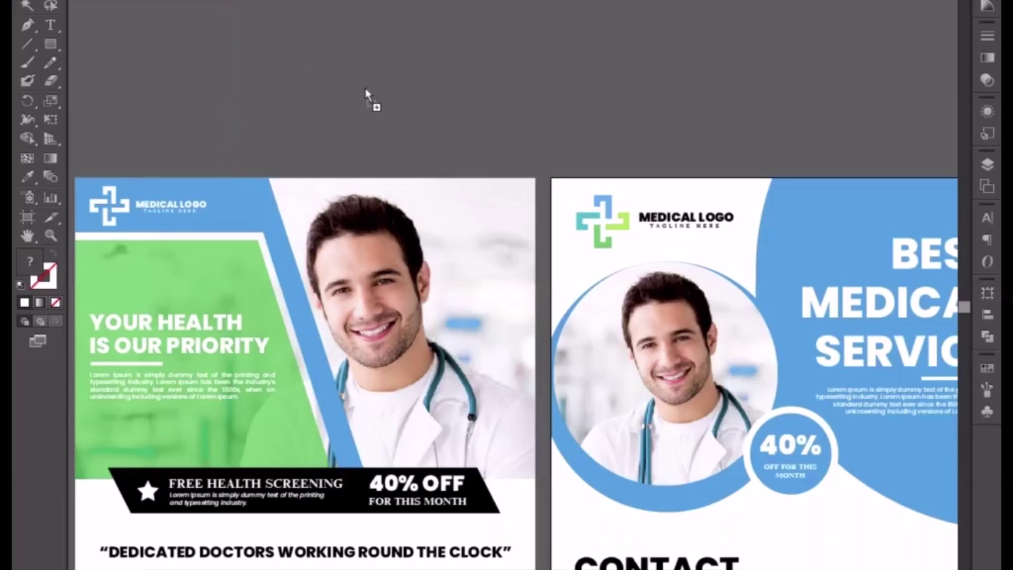
{"action": "left_click_drag", "start_coordinate": [369, 91], "coordinate": [368, 89]}
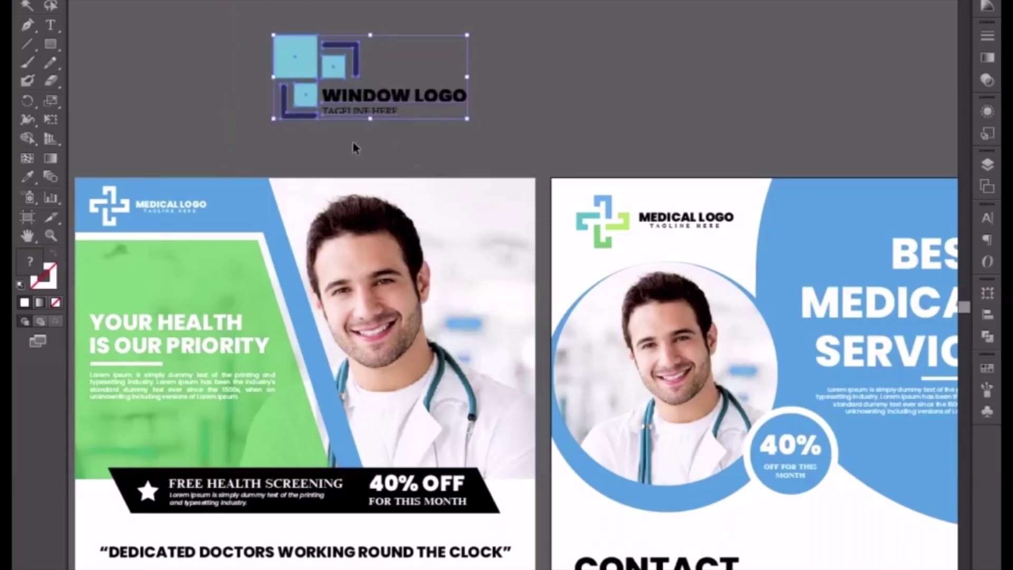
{"action": "left_click", "coordinate": [191, 162]}
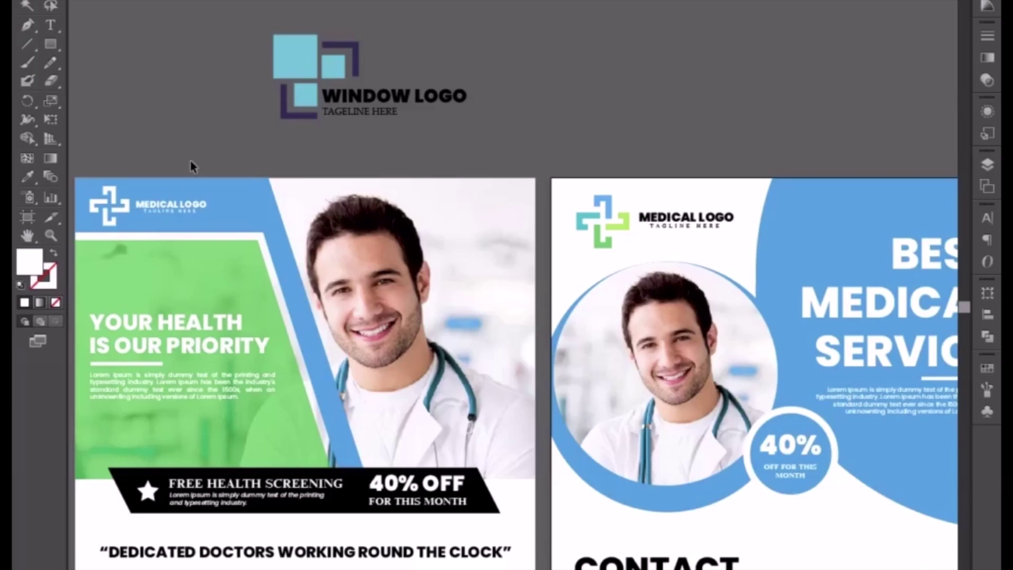
Move the "YOUR HEALTH IS OUR PRIORITY" headline off the first medical poster onto the empty pasteboard beside it
{"action": "left_click_drag", "start_coordinate": [199, 362], "coordinate": [523, 362]}
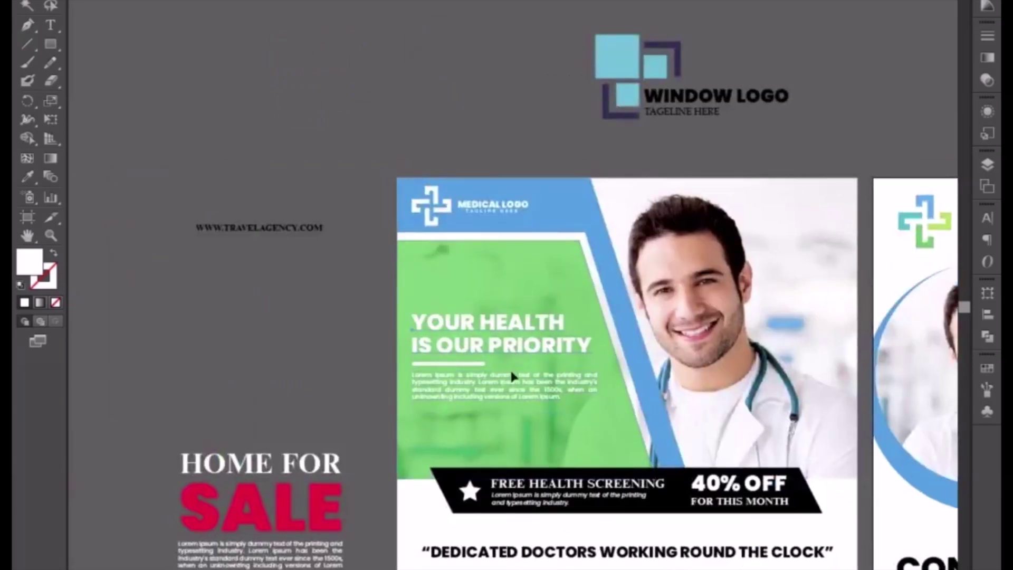
{"action": "left_click", "coordinate": [515, 361]}
{"action": "left_click_drag", "start_coordinate": [464, 336], "coordinate": [260, 348]}
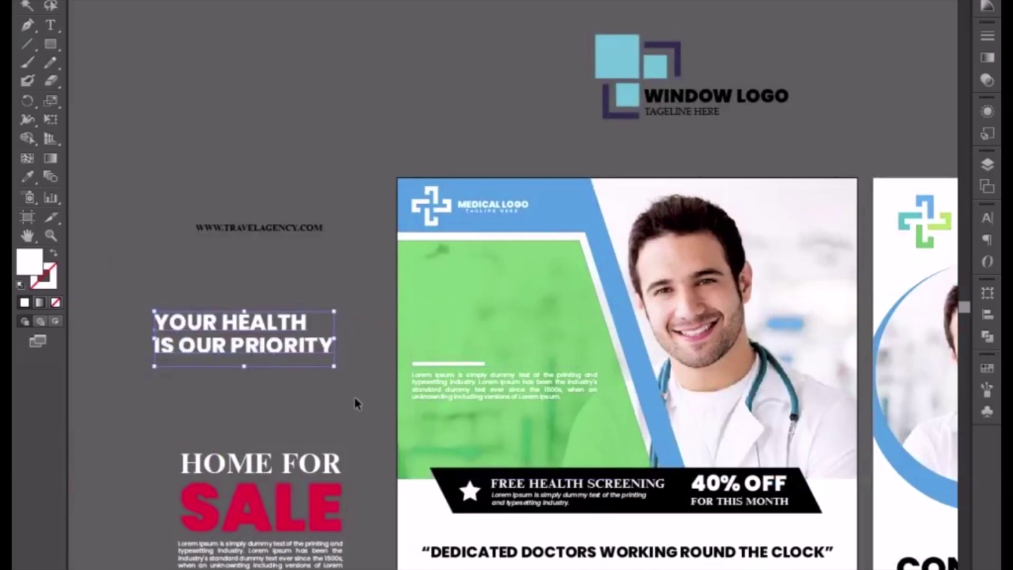
{"action": "key", "text": "ctrl+shift+a"}
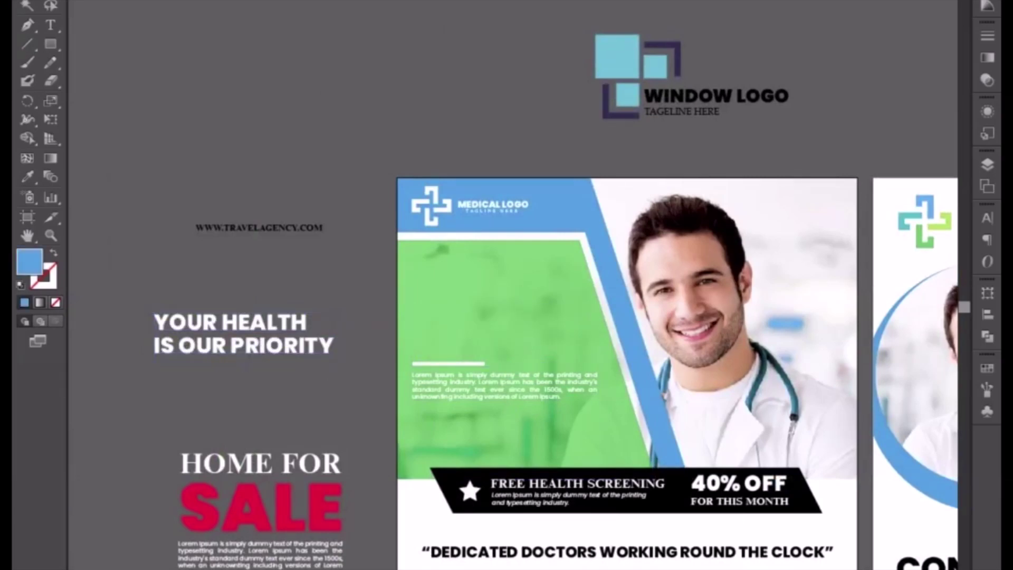
Delete the "DEDICATED DOCTORS WORKING ROUND THE CLOCK" line from the first medical poster
{"action": "scroll", "coordinate": [544, 285], "scroll_direction": "down", "scroll_amount": 5}
{"action": "scroll", "coordinate": [543, 285], "scroll_direction": "right", "scroll_amount": 2}
{"action": "left_click", "coordinate": [561, 407]}
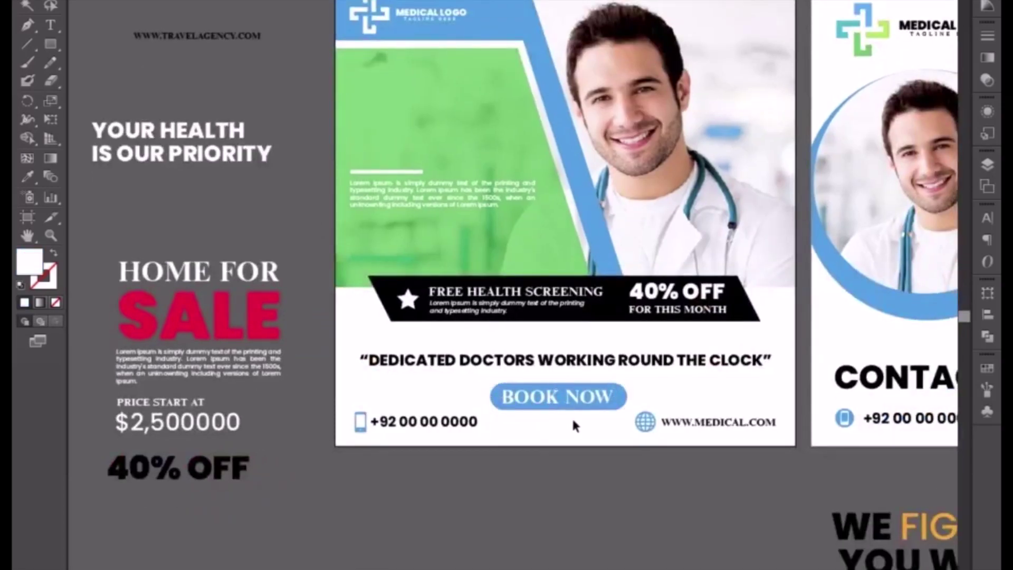
{"action": "left_click", "coordinate": [571, 417]}
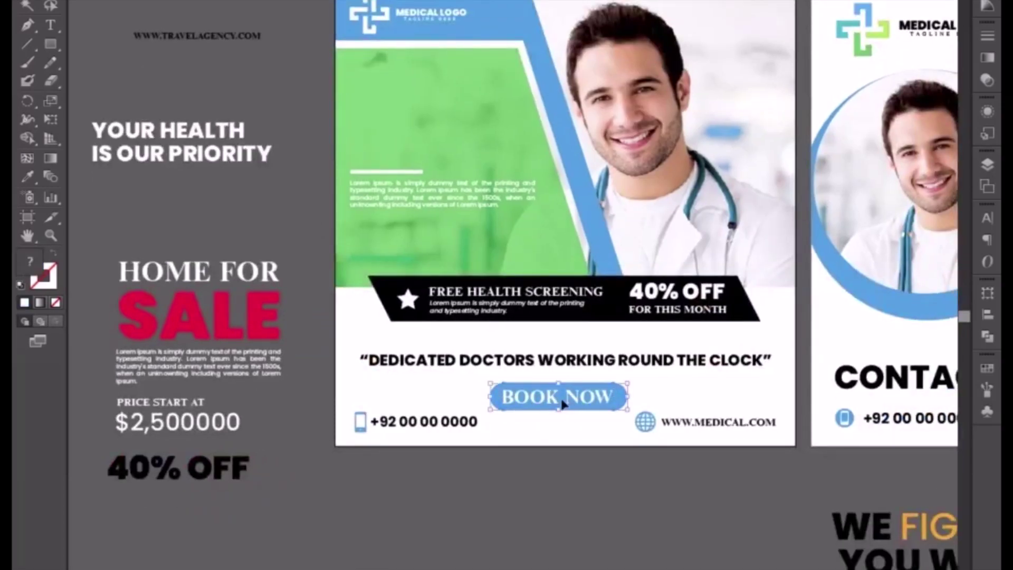
{"action": "left_click", "coordinate": [436, 425], "text": "shift"}
{"action": "left_click", "coordinate": [552, 470]}
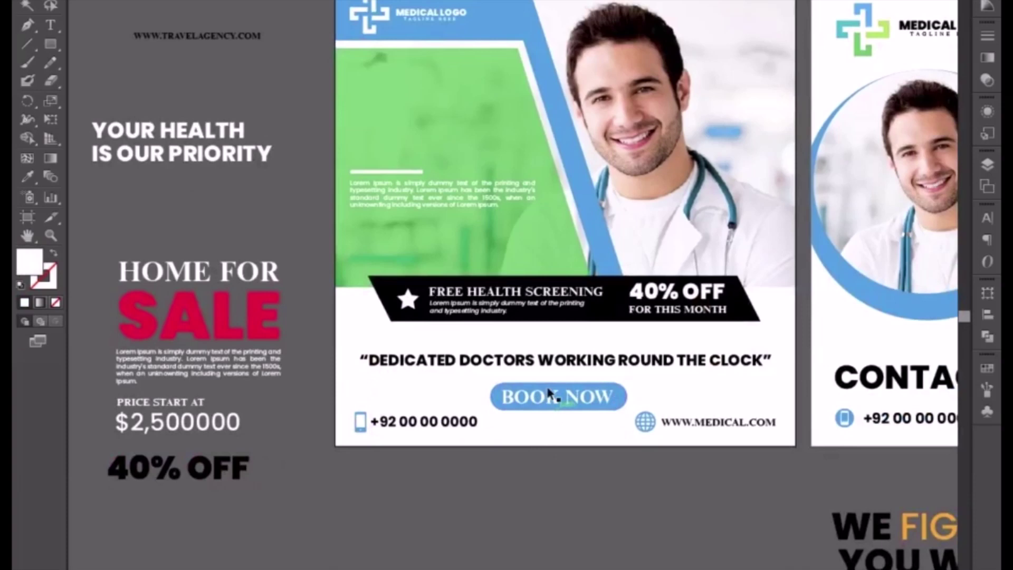
{"action": "left_click", "coordinate": [521, 370]}
{"action": "key", "text": "Delete"}
Delete the first poster's logo, green and blue shapes, doctor photo and black screening banner, keeping the footer contacts and BOOK NOW button
{"action": "scroll", "coordinate": [511, 296], "scroll_direction": "up", "scroll_amount": 3}
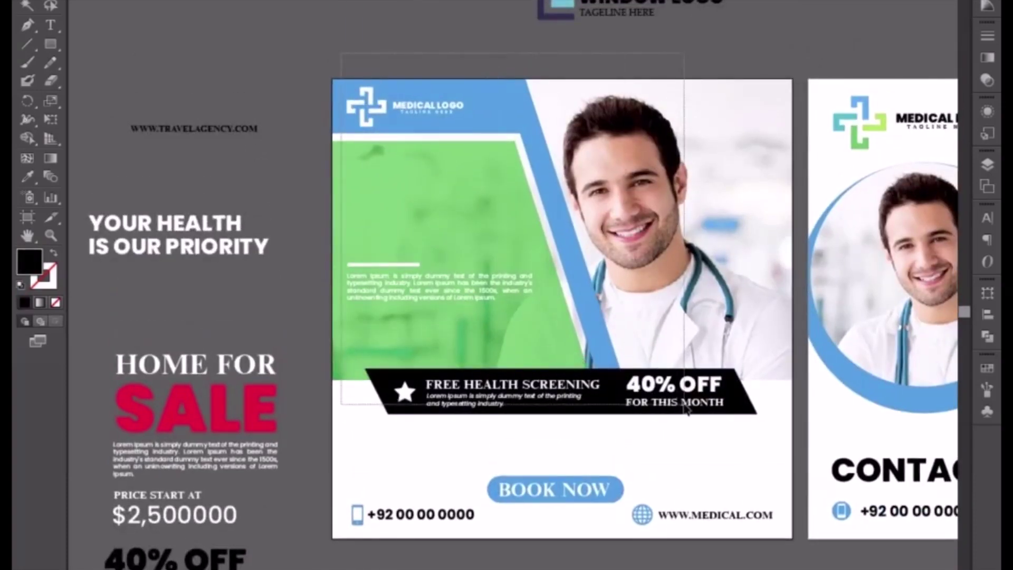
{"action": "left_click_drag", "start_coordinate": [511, 295], "coordinate": [685, 410]}
{"action": "key", "text": "Delete"}
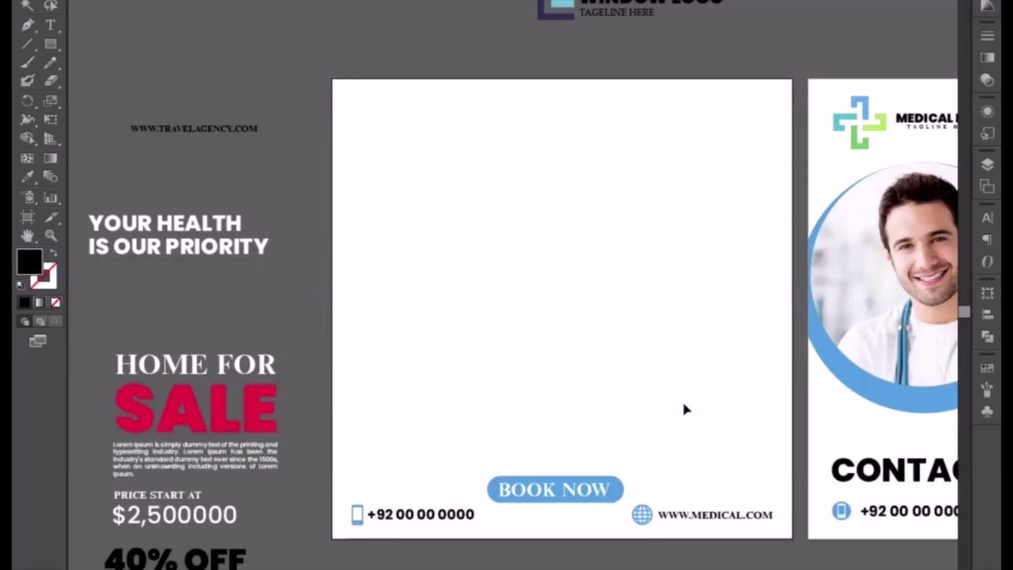
Draw a black-filled curved path with the Pen tool across the emptied artboard, from its left edge to its right edge
{"action": "left_click", "coordinate": [34, 19]}
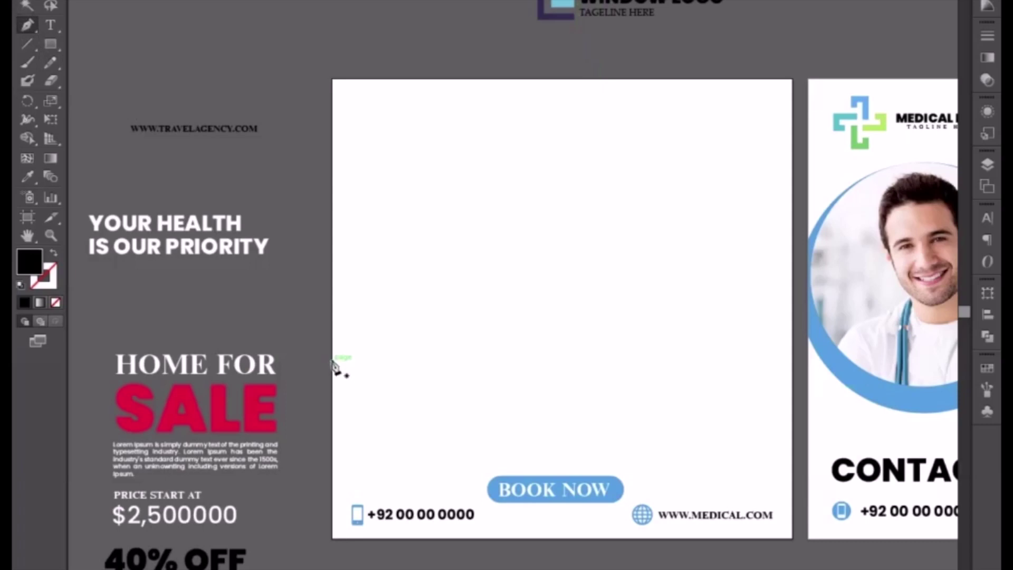
{"action": "left_click_drag", "start_coordinate": [332, 356], "coordinate": [352, 368]}
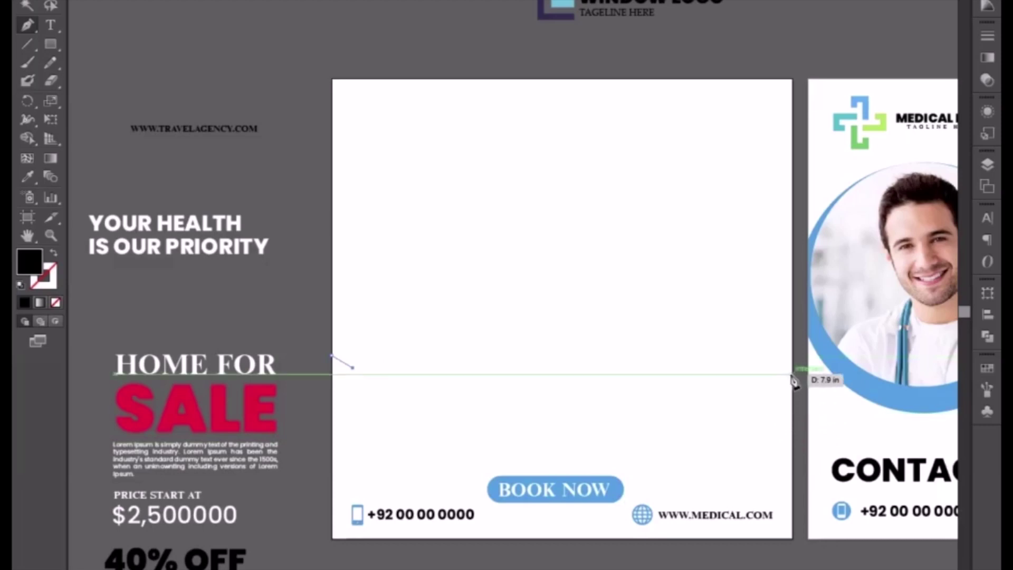
{"action": "left_click_drag", "start_coordinate": [795, 377], "coordinate": [811, 407]}
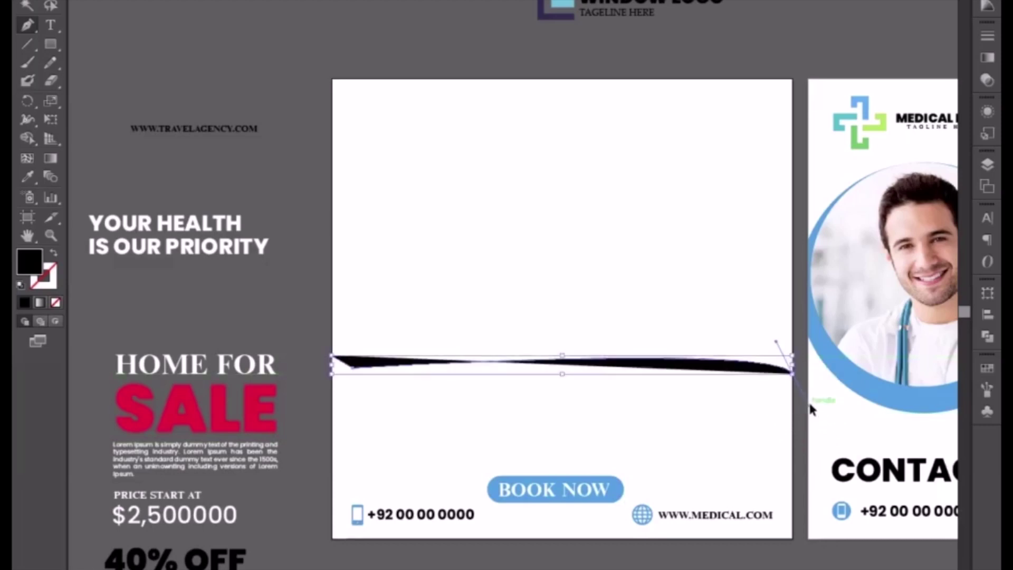
{"action": "key", "text": "ctrl+z"}
{"action": "left_click_drag", "start_coordinate": [792, 364], "coordinate": [820, 416]}
{"action": "left_click_drag", "start_coordinate": [333, 357], "coordinate": [393, 400]}
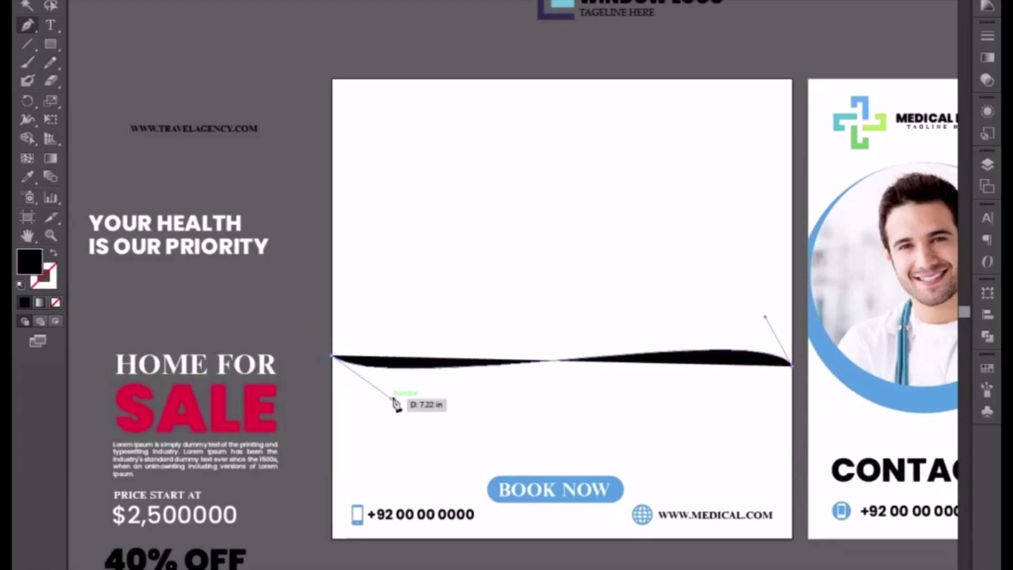
Add anchor points to the curve and shape a crest at the artboard's middle with a dip left of it
{"action": "left_click", "coordinate": [569, 361]}
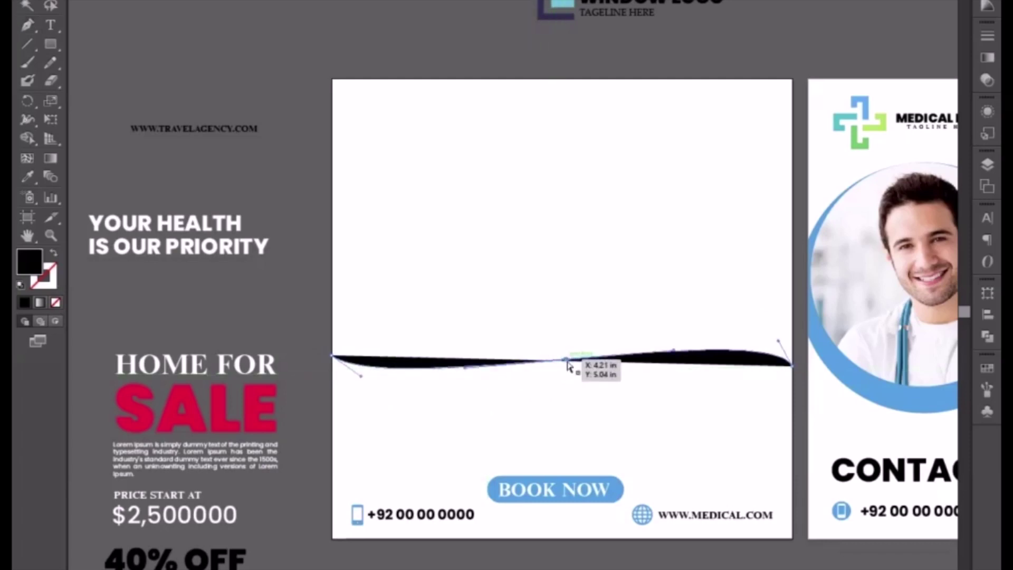
{"action": "left_click_drag", "start_coordinate": [566, 363], "coordinate": [562, 337]}
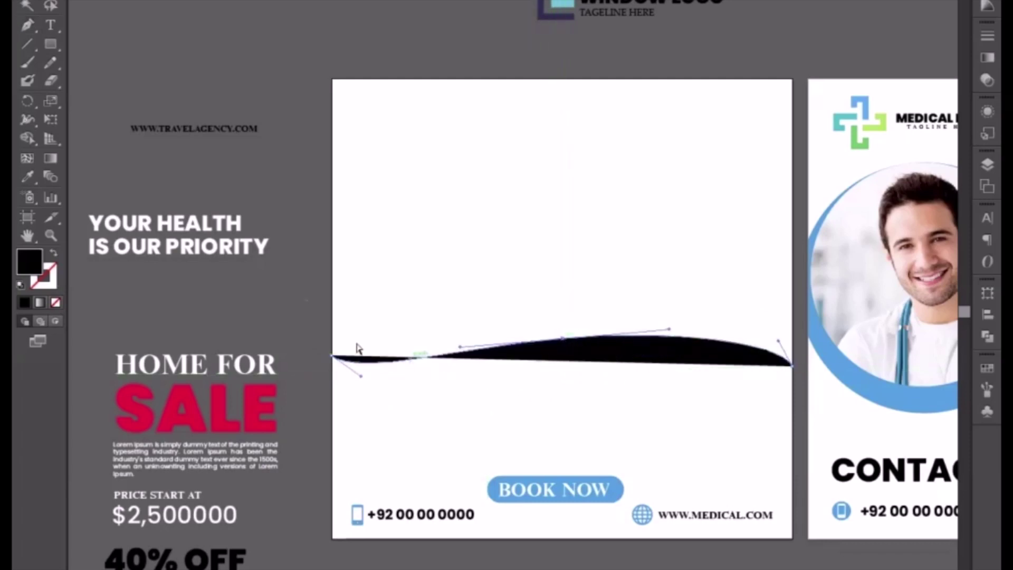
{"action": "left_click", "coordinate": [28, 174]}
{"action": "left_click", "coordinate": [27, 26]}
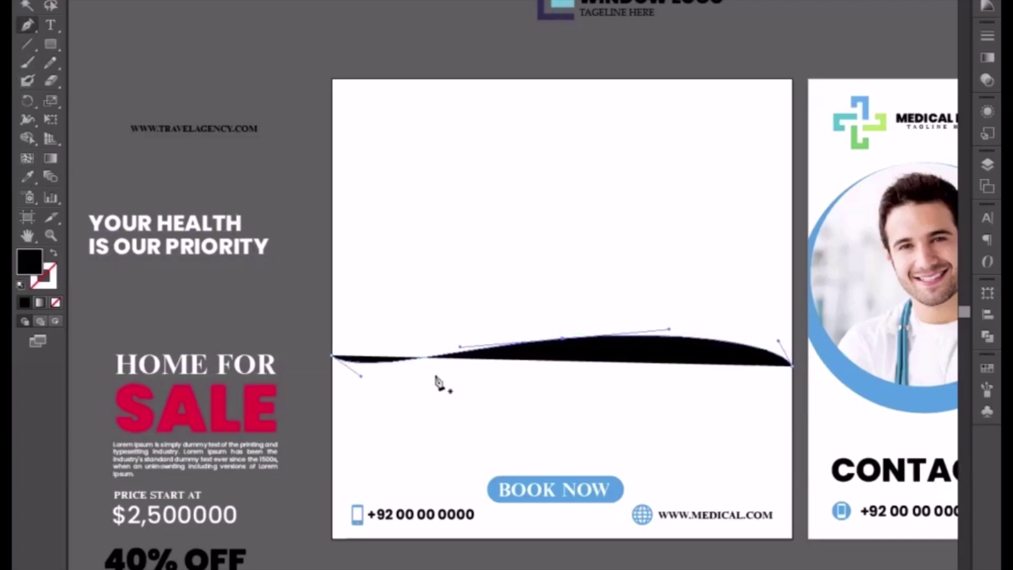
{"action": "left_click", "coordinate": [433, 359]}
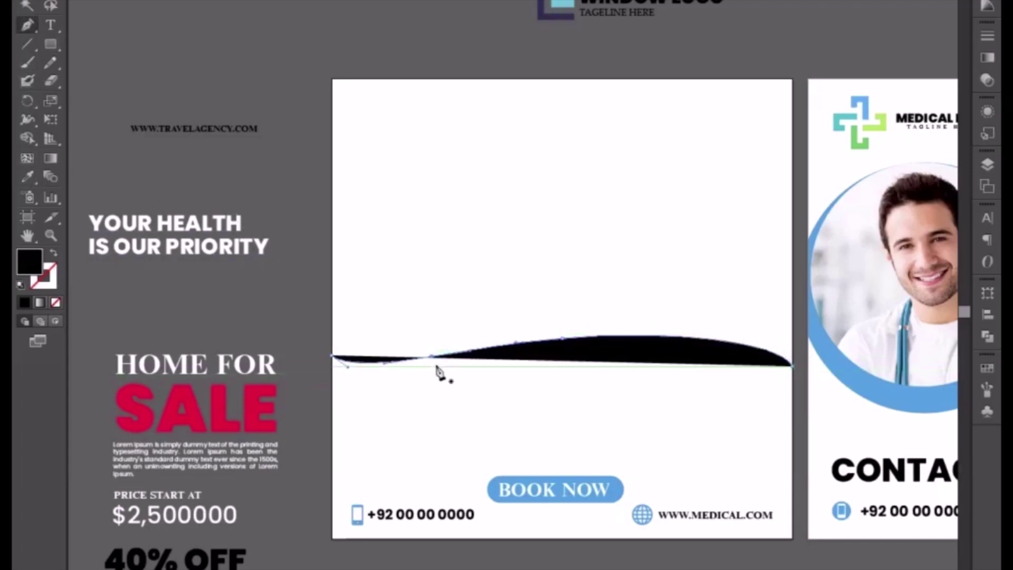
{"action": "left_click_drag", "start_coordinate": [433, 360], "coordinate": [437, 375]}
{"action": "left_click_drag", "start_coordinate": [564, 343], "coordinate": [568, 350]}
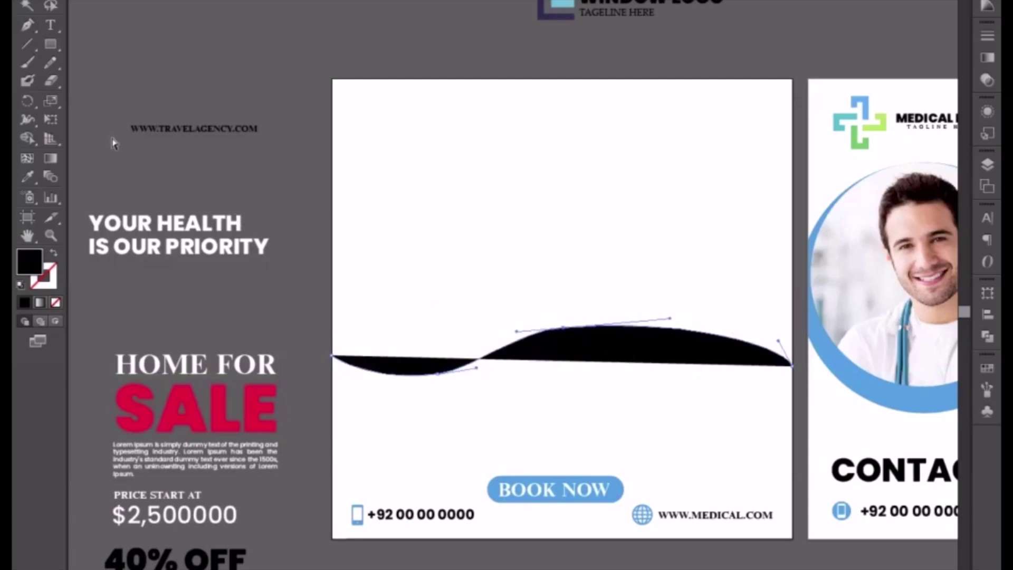
Add an anchor point right of the crest and pull it down to form a second dip in the wave
{"action": "left_click", "coordinate": [28, 25]}
{"action": "left_click", "coordinate": [672, 328]}
{"action": "left_click_drag", "start_coordinate": [672, 328], "coordinate": [685, 364]}
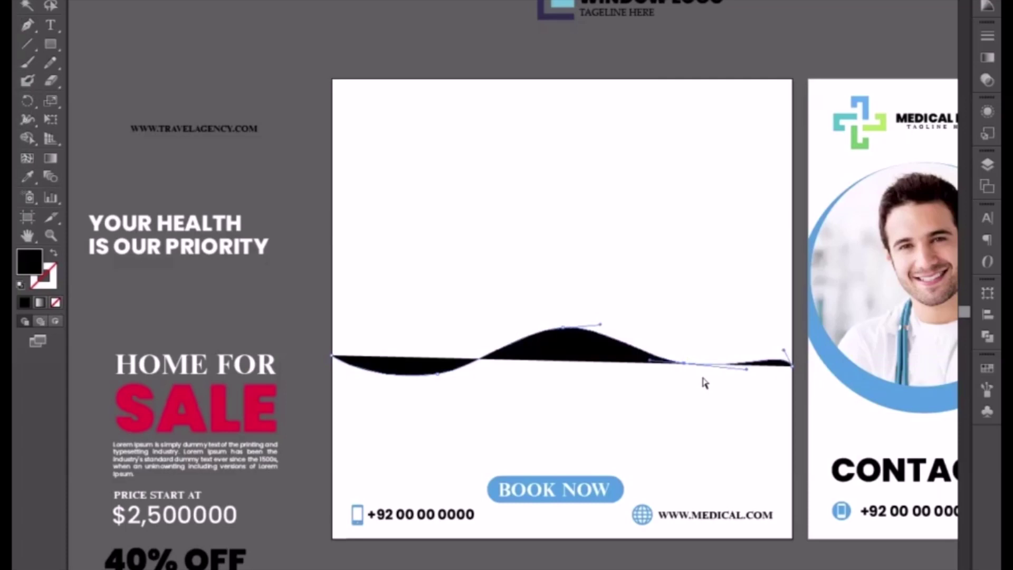
{"action": "left_click", "coordinate": [786, 366]}
{"action": "left_click", "coordinate": [775, 379]}
{"action": "left_click", "coordinate": [675, 403]}
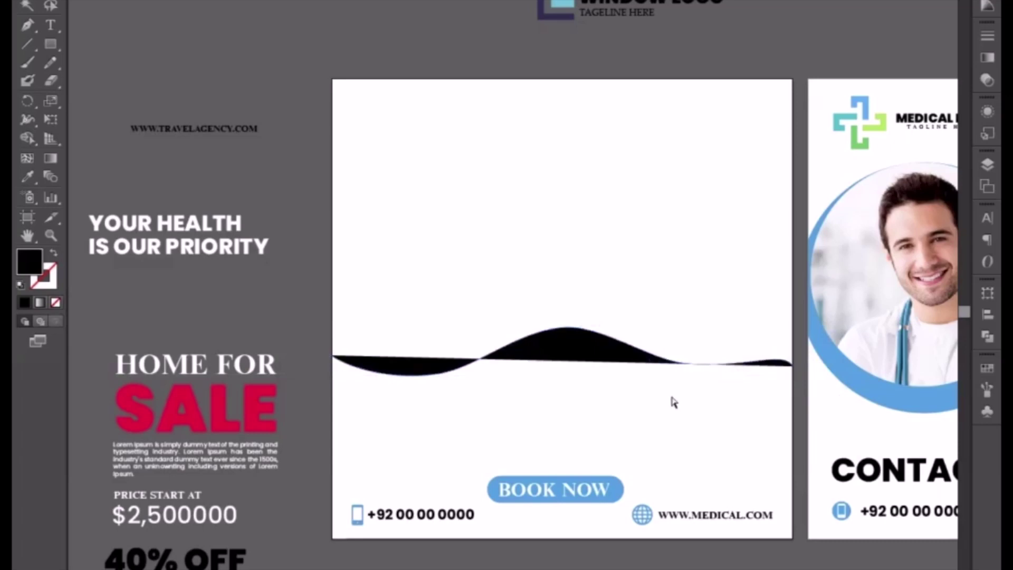
Raise the wave's end anchor on the artboard's right edge so the curve sweeps upward out of the second dip
{"action": "left_click", "coordinate": [578, 355]}
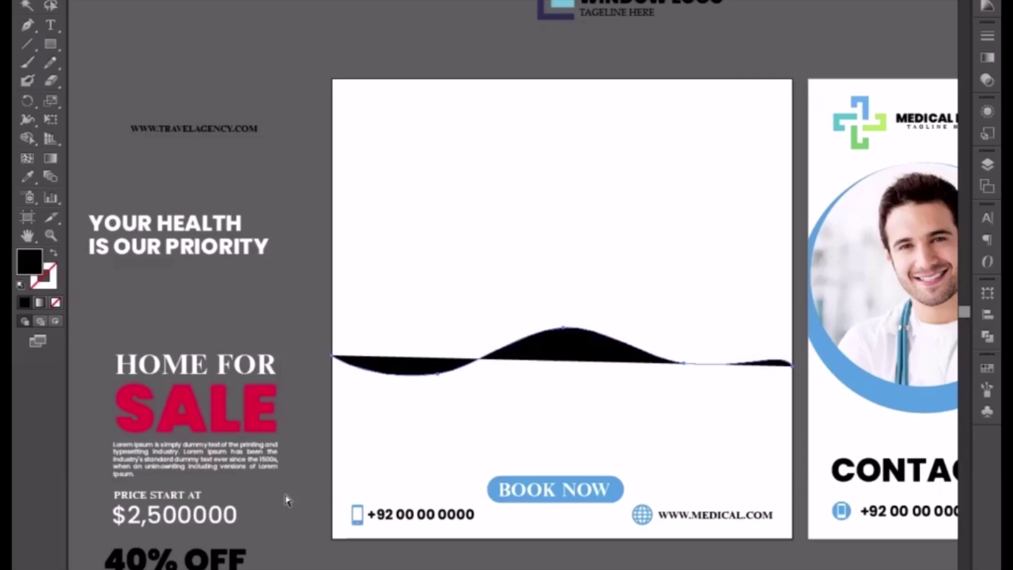
{"action": "left_click", "coordinate": [792, 369]}
{"action": "mouse_move", "coordinate": [783, 357]}
{"action": "left_mouse_down"}
{"action": "mouse_move", "coordinate": [792, 380]}
{"action": "mouse_move", "coordinate": [793, 352]}
{"action": "left_mouse_up"}
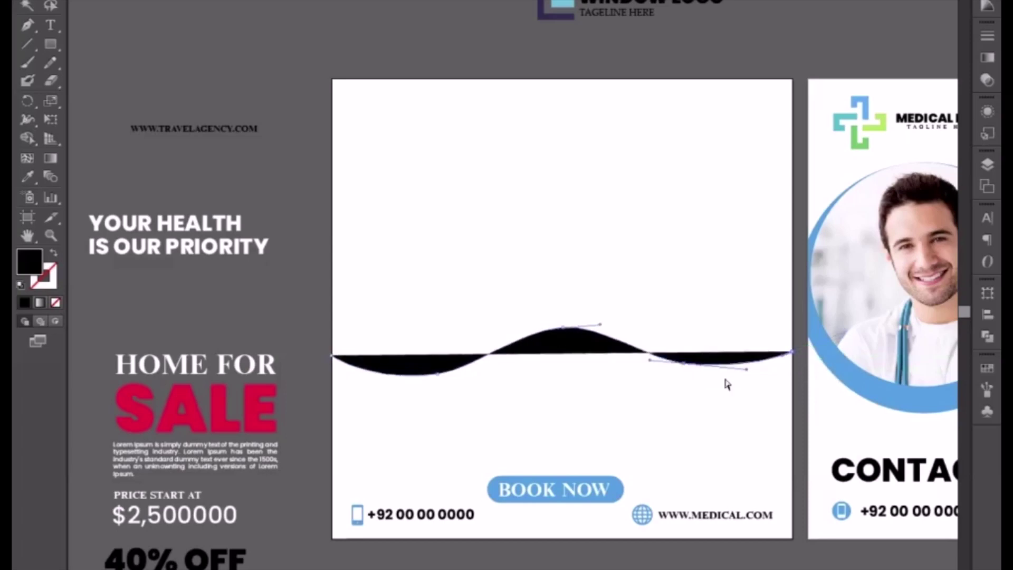
{"action": "left_click", "coordinate": [791, 356]}
Continue the wave path through both bottom corners of the artboard and close it into a filled shape covering the lower part
{"action": "key", "text": "p"}
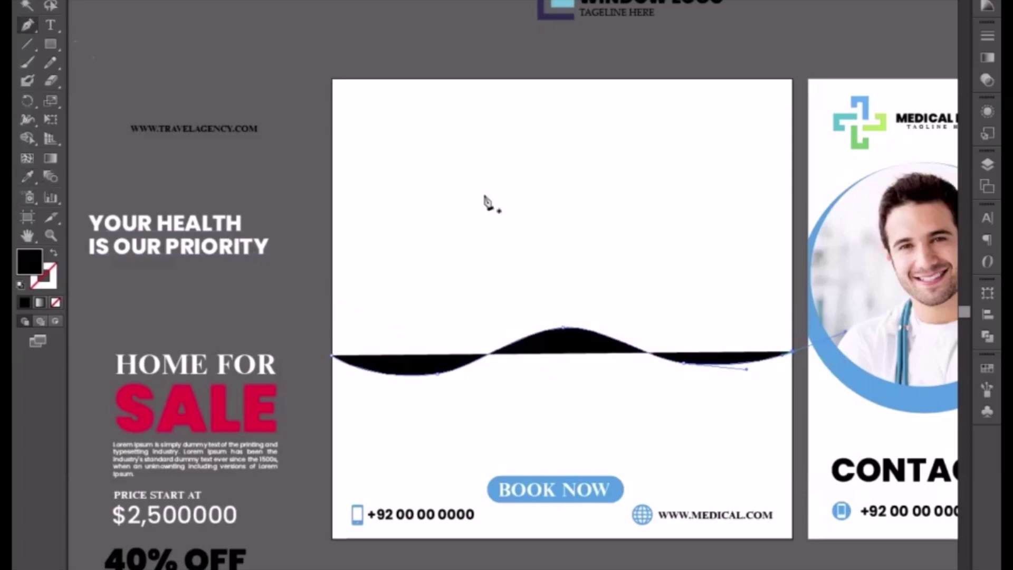
{"action": "left_click", "coordinate": [793, 352]}
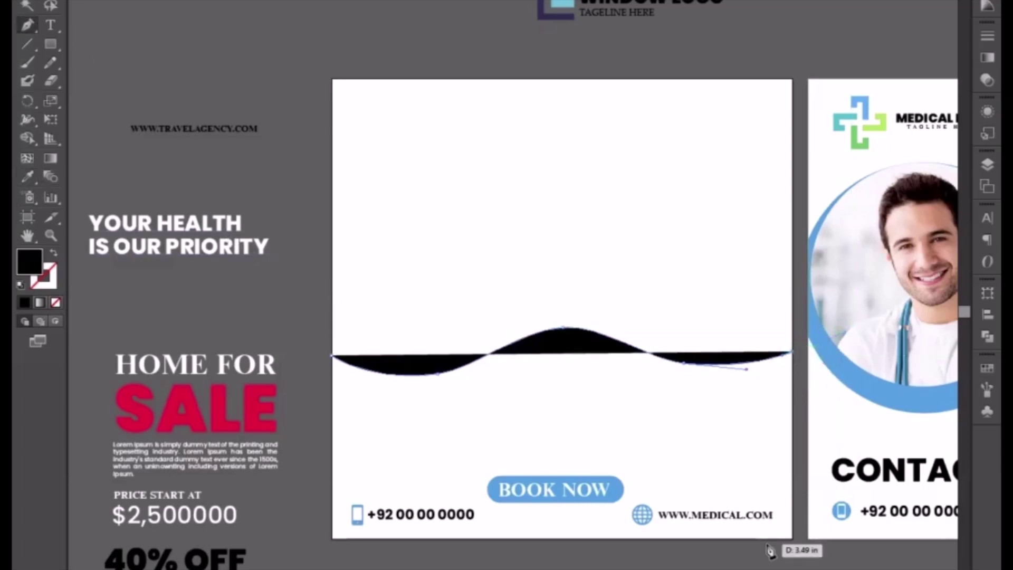
{"action": "left_click", "coordinate": [792, 539]}
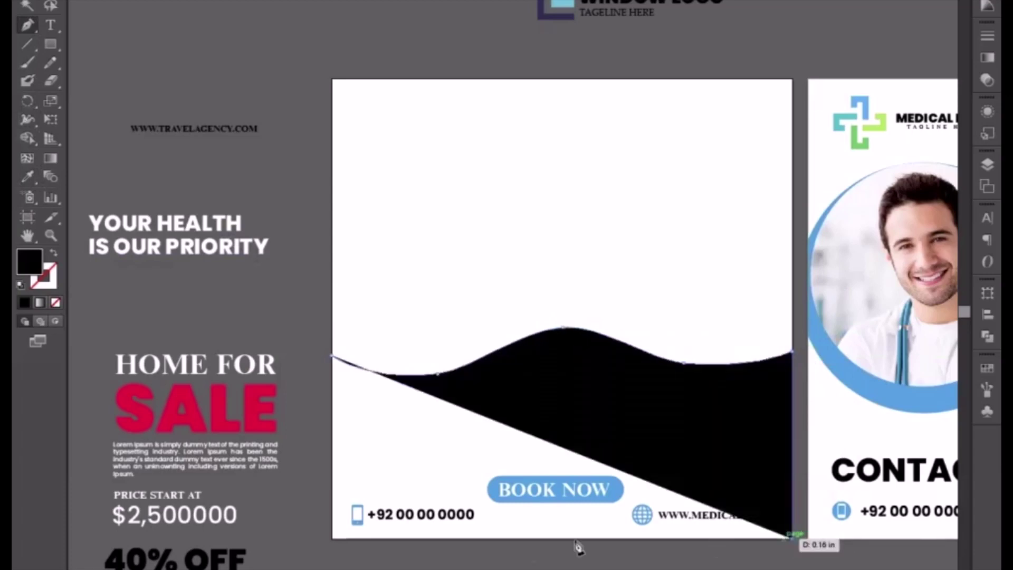
{"action": "left_click", "coordinate": [333, 539]}
{"action": "left_click", "coordinate": [333, 366]}
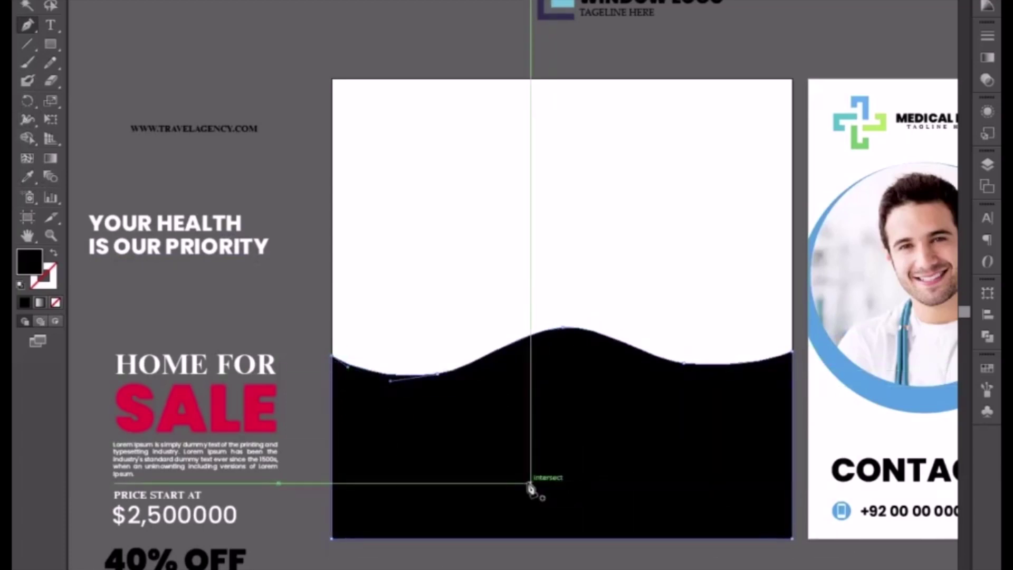
Lower the middle crest anchor of the black wave shape to flatten the curve, and deselect the shape
{"action": "key", "text": "a"}
{"action": "left_click_drag", "start_coordinate": [563, 329], "coordinate": [563, 348]}
{"action": "left_click", "coordinate": [546, 299]}
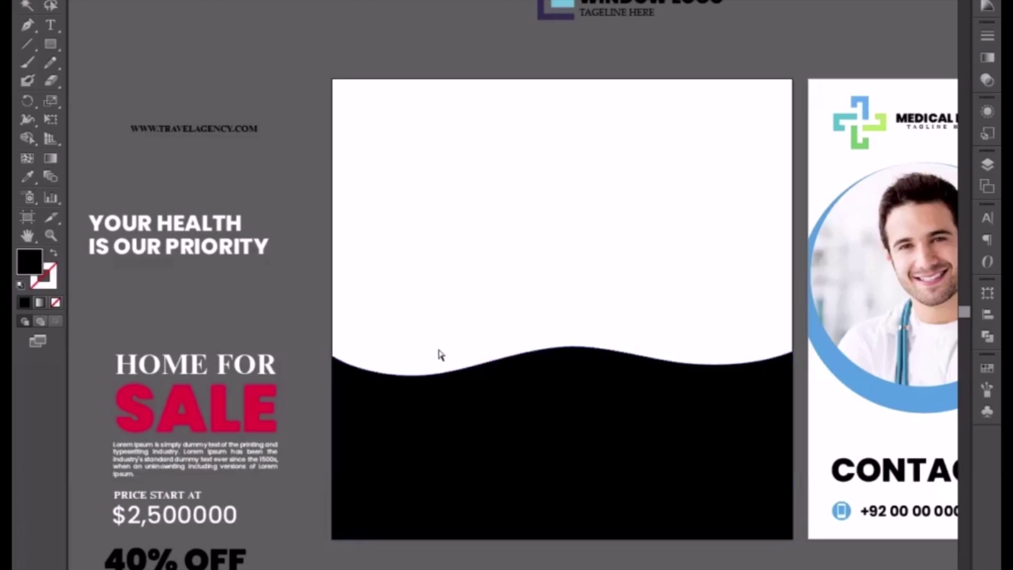
Draw an open, unfilled black-stroked curve with the Pen tool from the artboard's left edge, following just above the wave's first dip and crest
{"action": "left_click", "coordinate": [27, 28]}
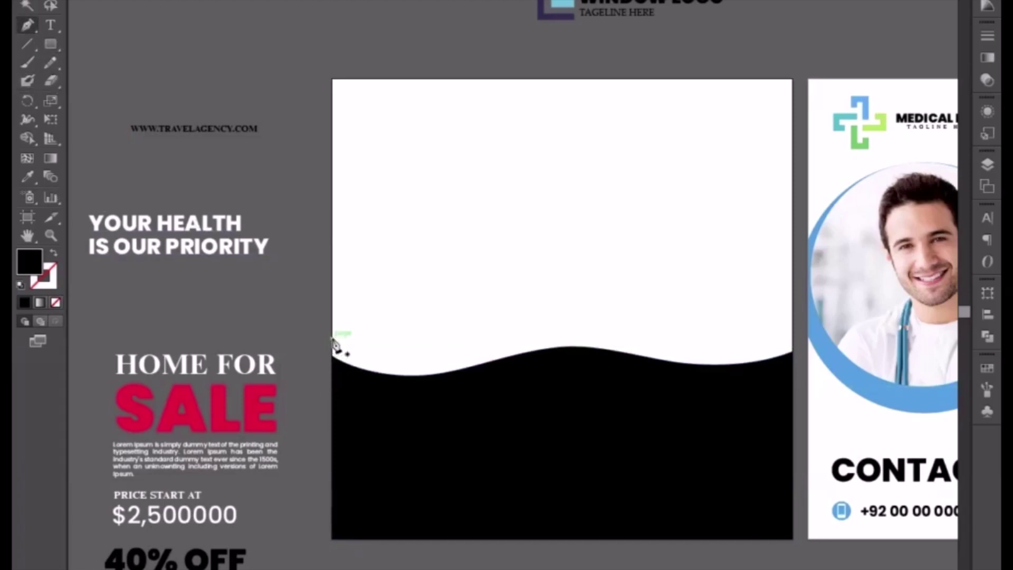
{"action": "left_click_drag", "start_coordinate": [332, 348], "coordinate": [346, 354]}
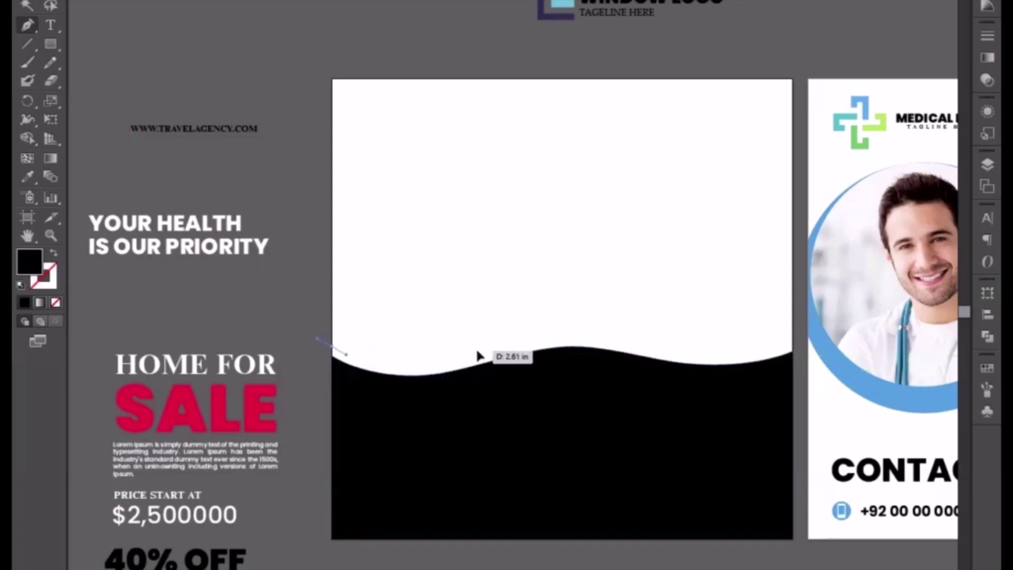
{"action": "left_click_drag", "start_coordinate": [478, 351], "coordinate": [617, 350]}
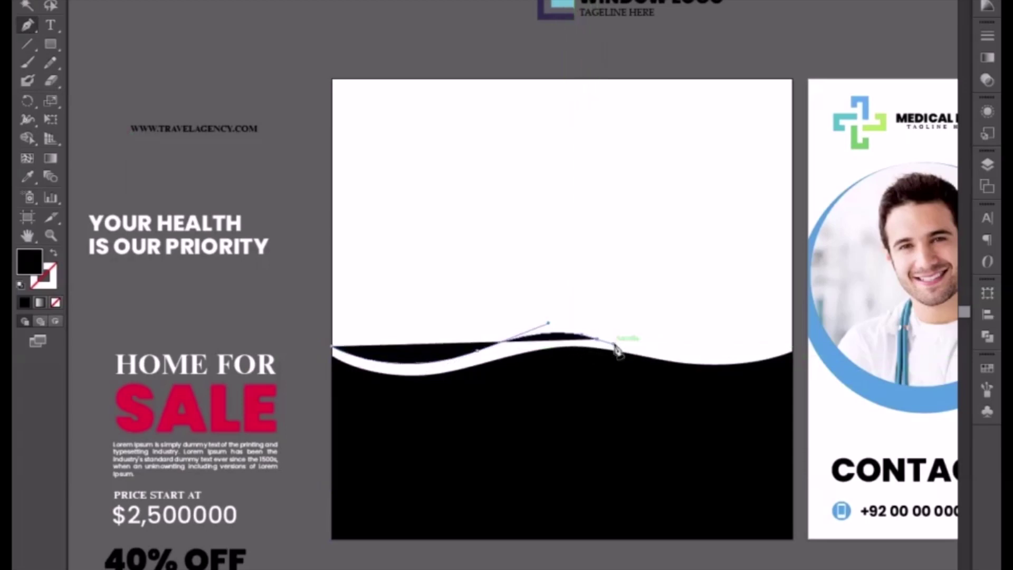
{"action": "left_click", "coordinate": [55, 256]}
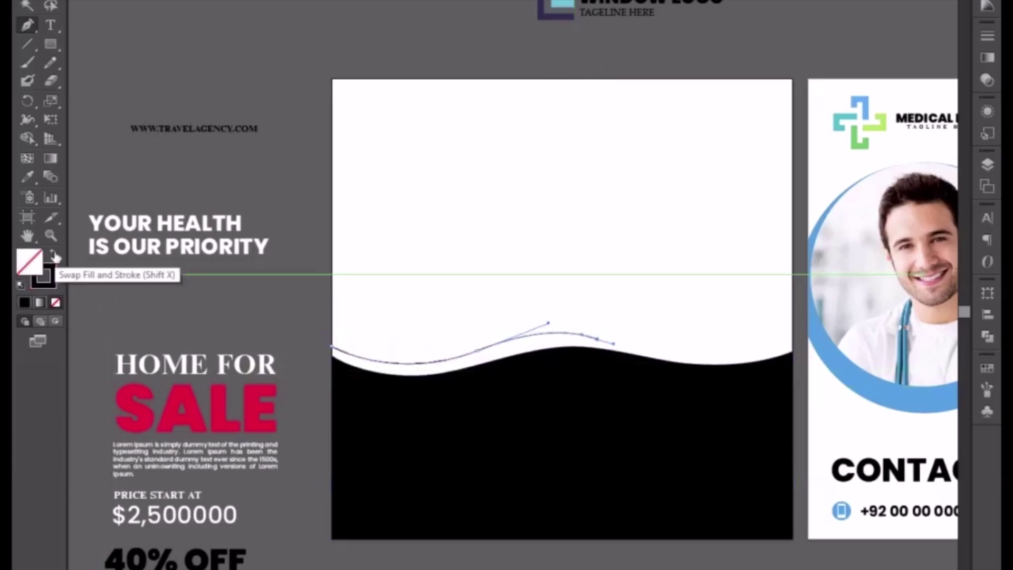
Give the new curve a 9 pt stroke with the width profile that tapers at both ends, and deselect it
{"action": "left_click", "coordinate": [990, 35]}
{"action": "left_click", "coordinate": [868, 46]}
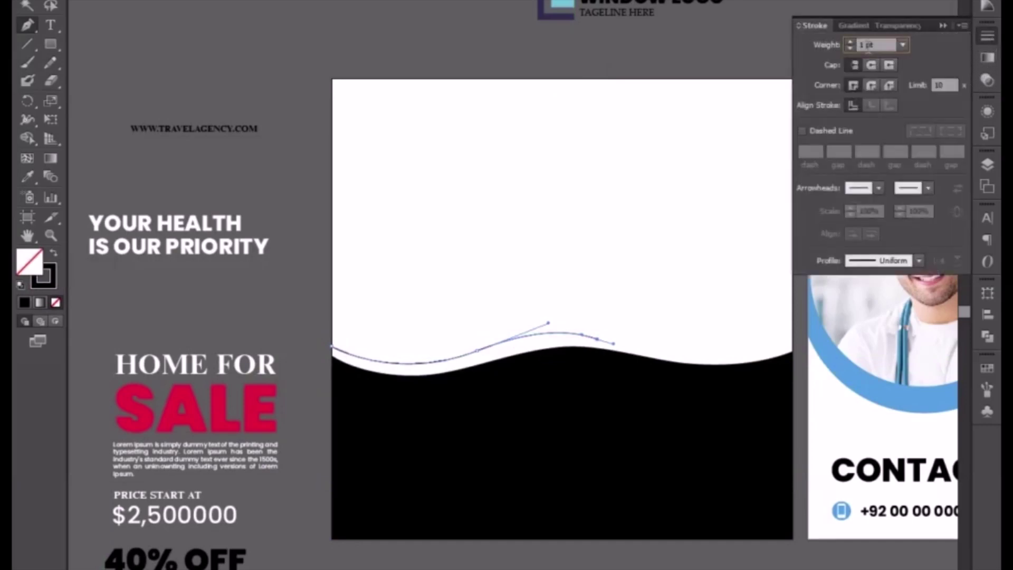
{"action": "key", "text": "Up"}
{"action": "key", "text": "Up"}
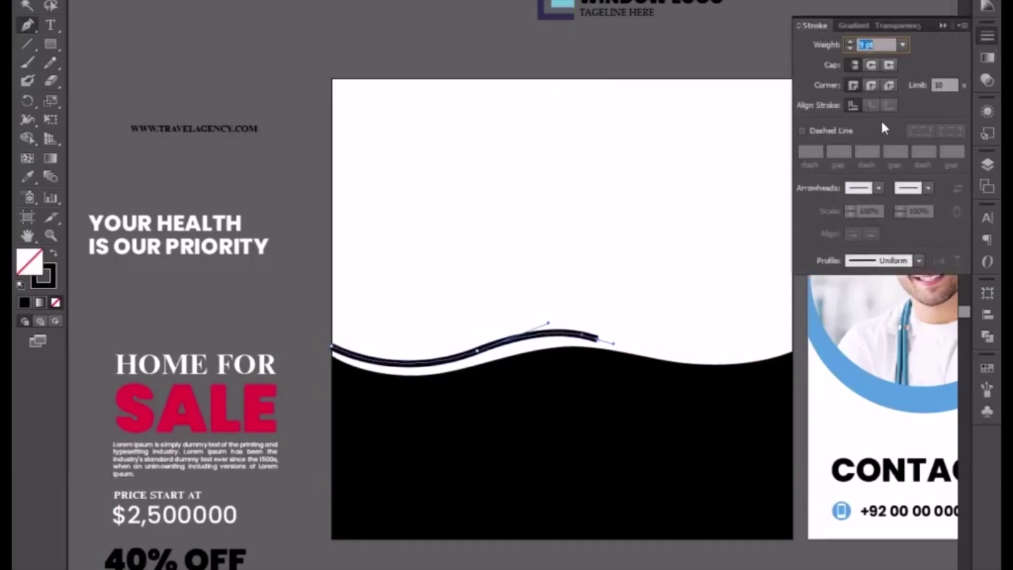
{"action": "left_click", "coordinate": [918, 261]}
{"action": "left_click", "coordinate": [880, 316]}
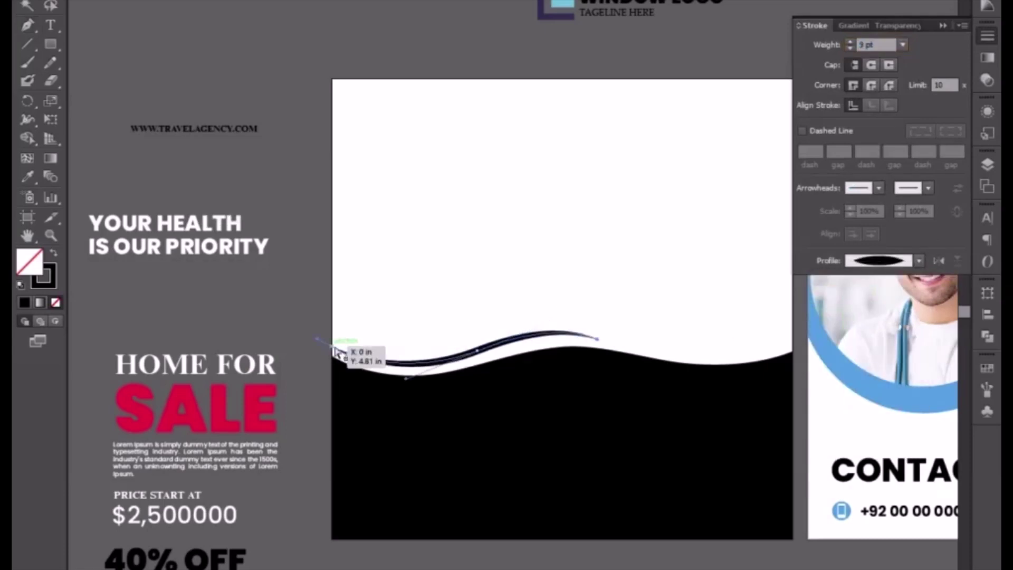
{"action": "left_click", "coordinate": [414, 344]}
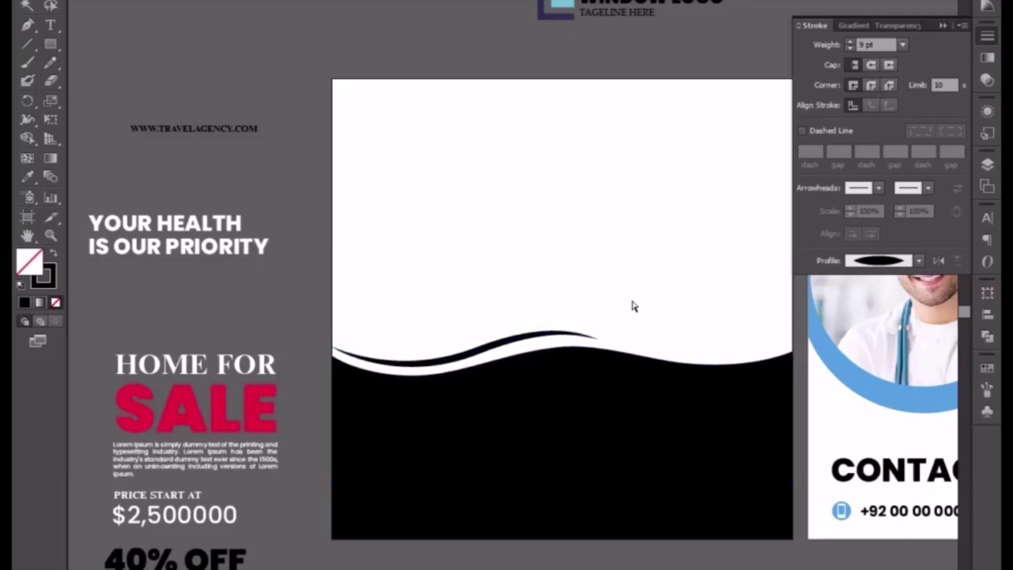
Extend the tapered curve's right end farther past the crest and raise its left end anchor slightly, leaving the curve deselected
{"action": "left_click_drag", "start_coordinate": [595, 341], "coordinate": [617, 343]}
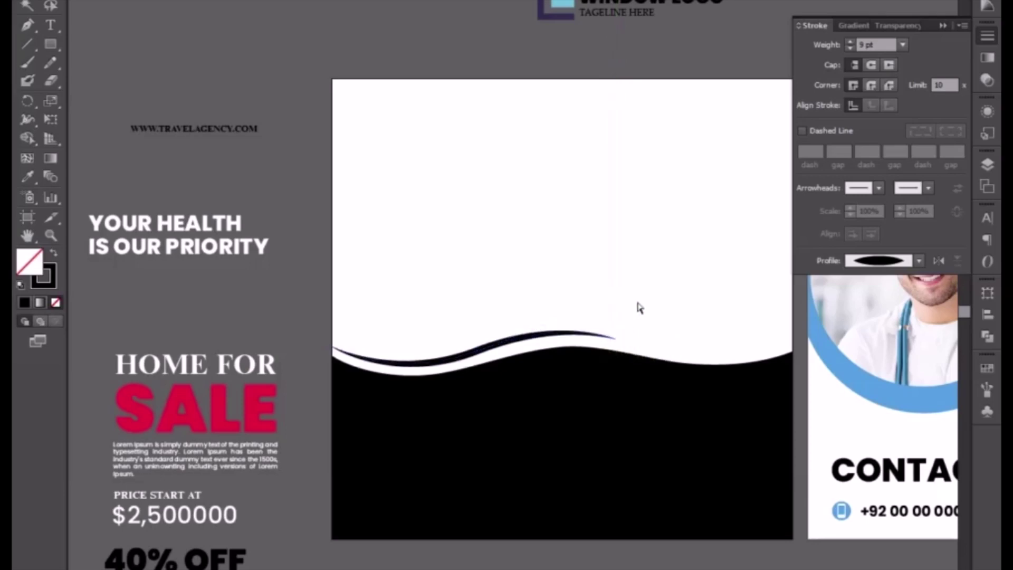
{"action": "left_click", "coordinate": [622, 340]}
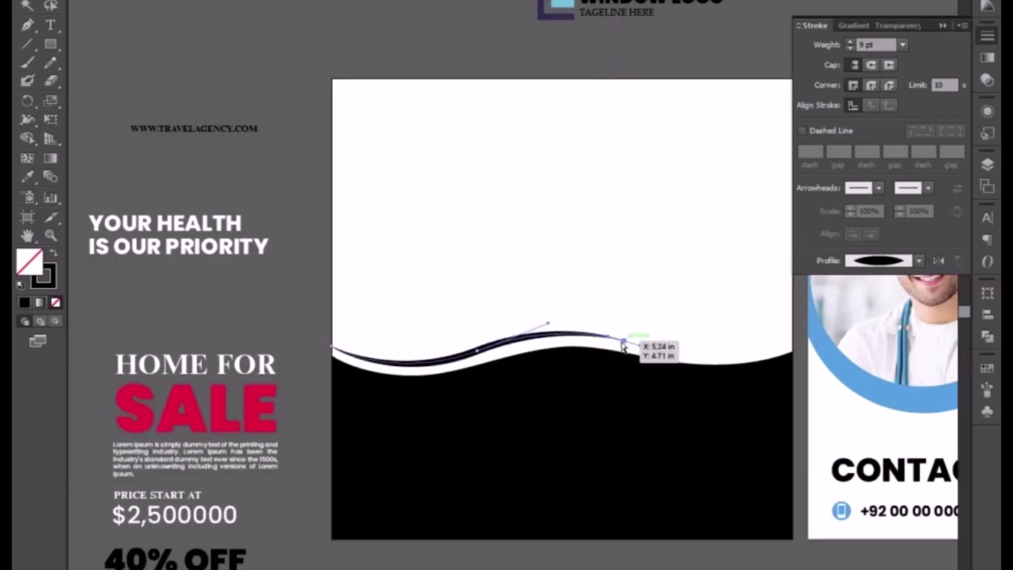
{"action": "left_click_drag", "start_coordinate": [338, 350], "coordinate": [339, 344]}
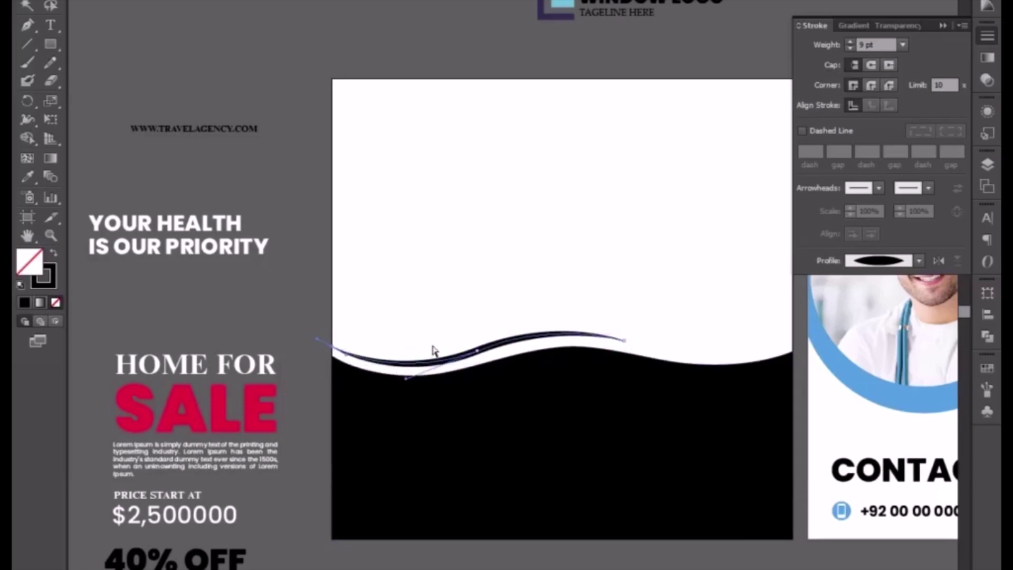
{"action": "left_click", "coordinate": [551, 289]}
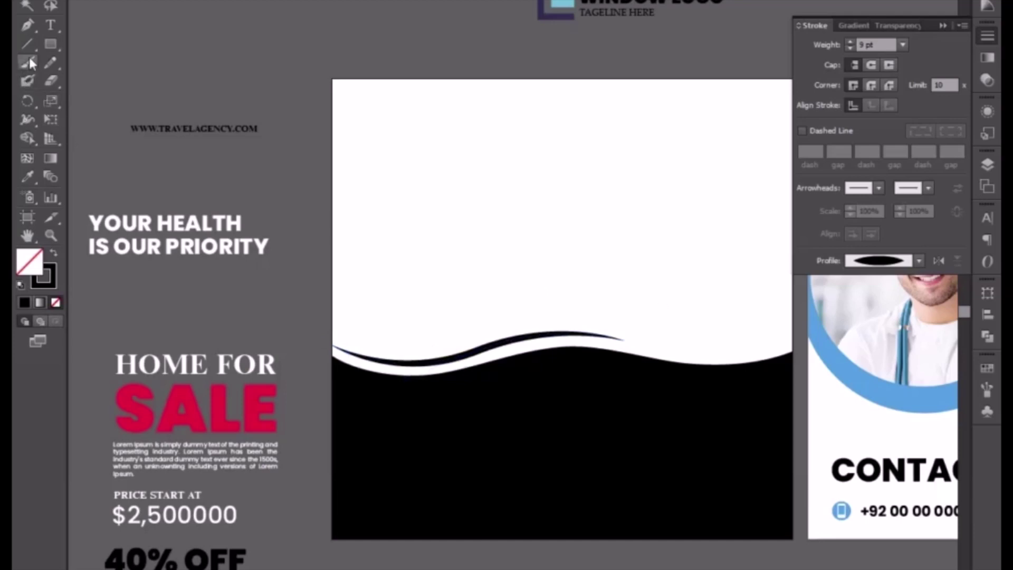
Draw a second open curve above the wave's right dip, from the artboard's right edge to near the first curve's end
{"action": "left_click", "coordinate": [781, 348]}
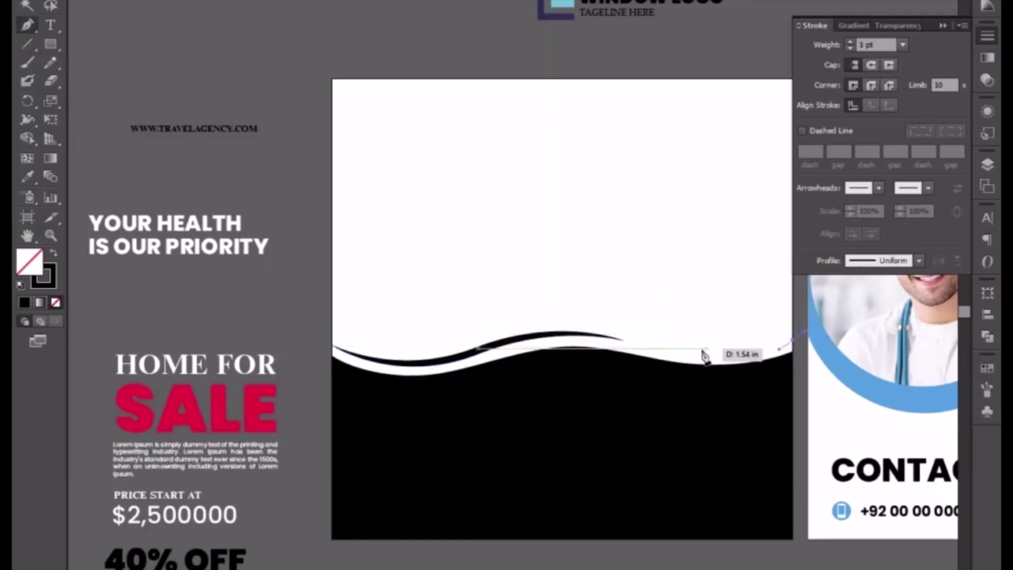
{"action": "left_click_drag", "start_coordinate": [665, 346], "coordinate": [619, 339]}
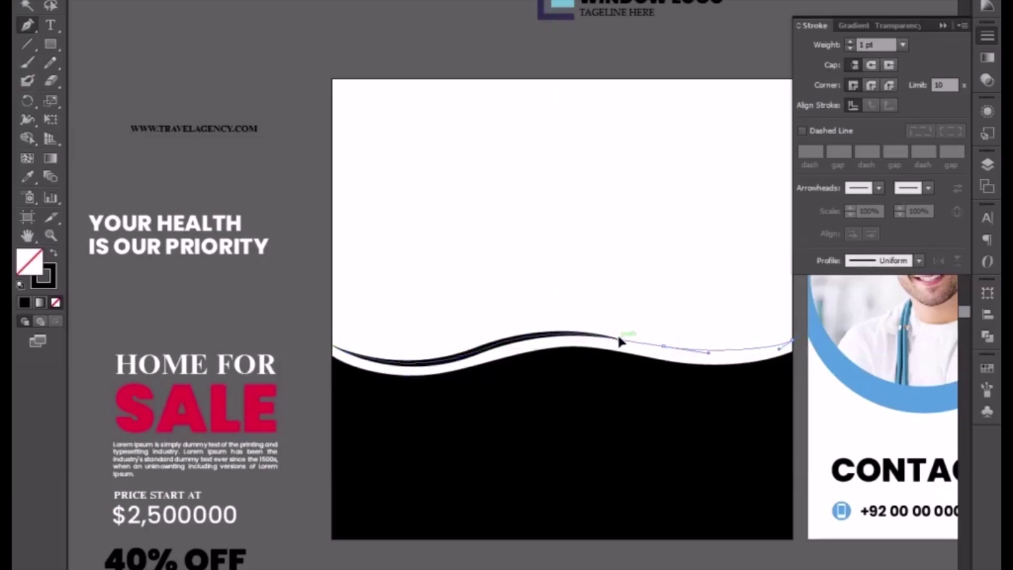
{"action": "left_click", "coordinate": [618, 338]}
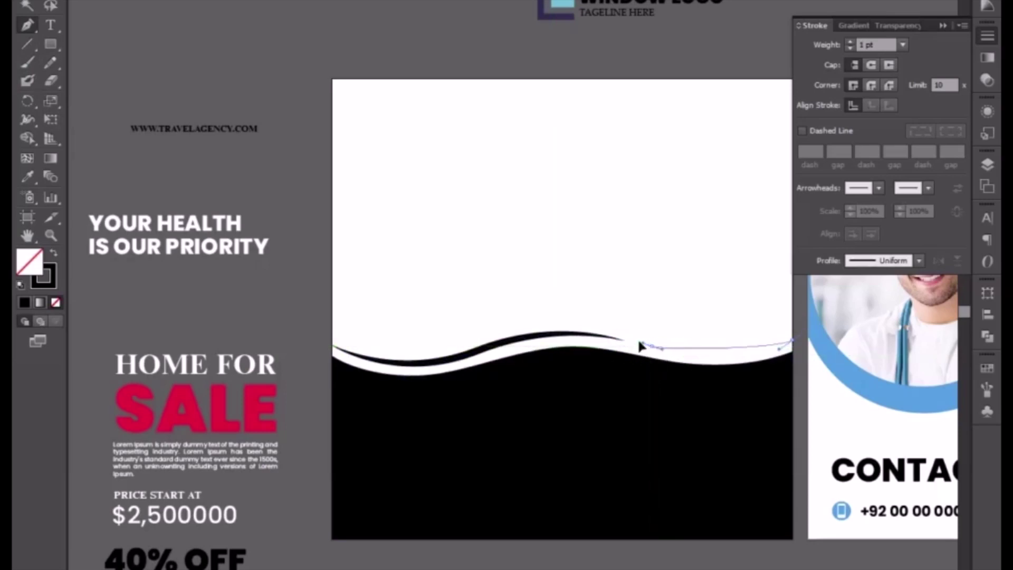
{"action": "left_click_drag", "start_coordinate": [615, 339], "coordinate": [589, 336]}
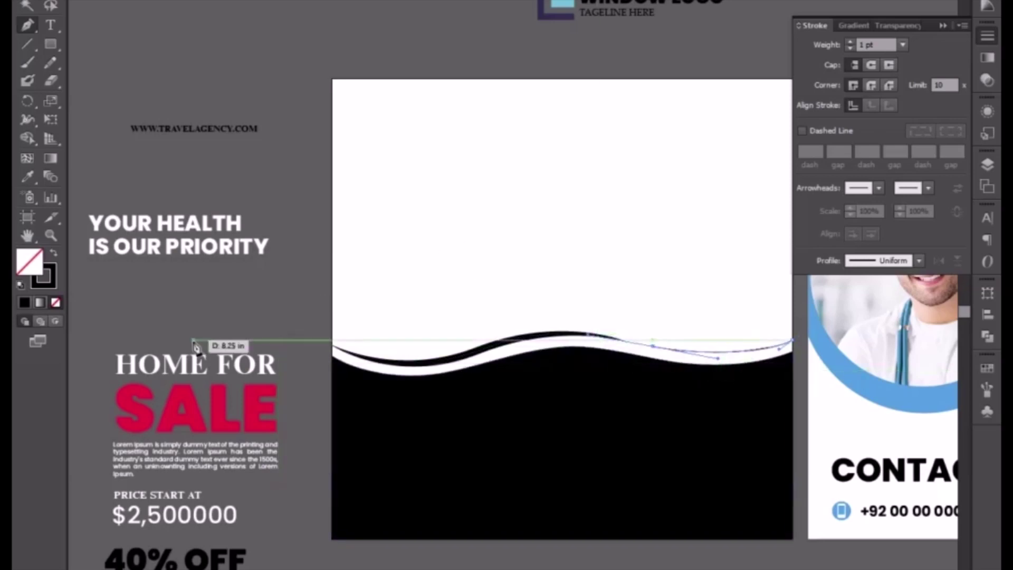
Keep the second curve unfilled and set its black stroke's weight to 2 pt
{"action": "left_click", "coordinate": [54, 255]}
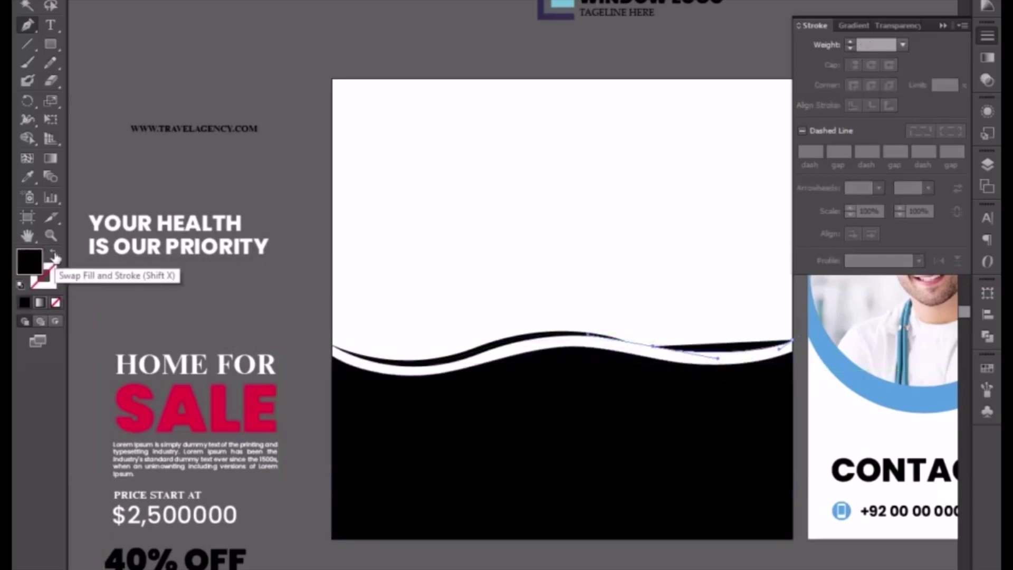
{"action": "left_click", "coordinate": [55, 255]}
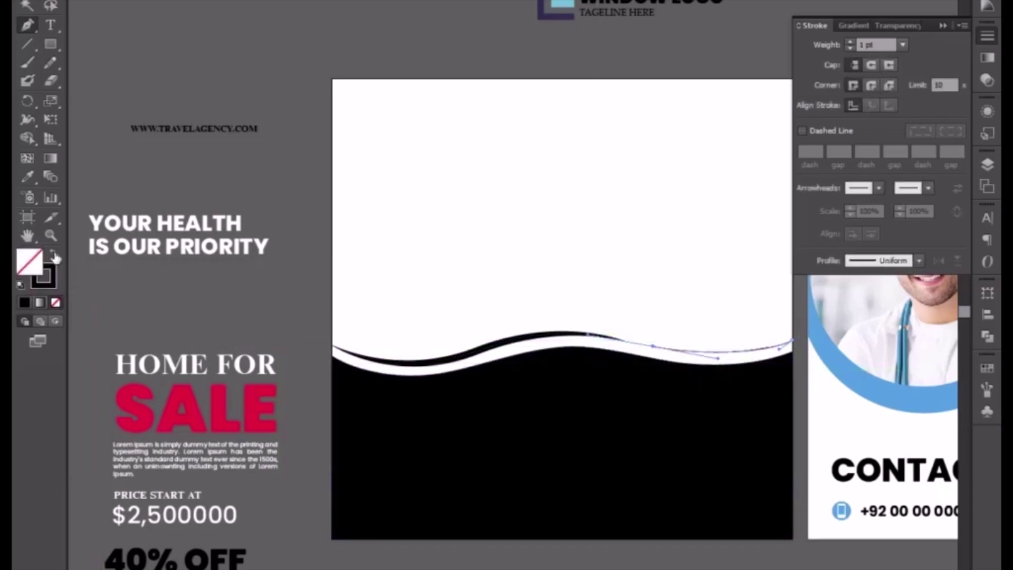
{"action": "left_click", "coordinate": [866, 46]}
{"action": "key", "text": "Up"}
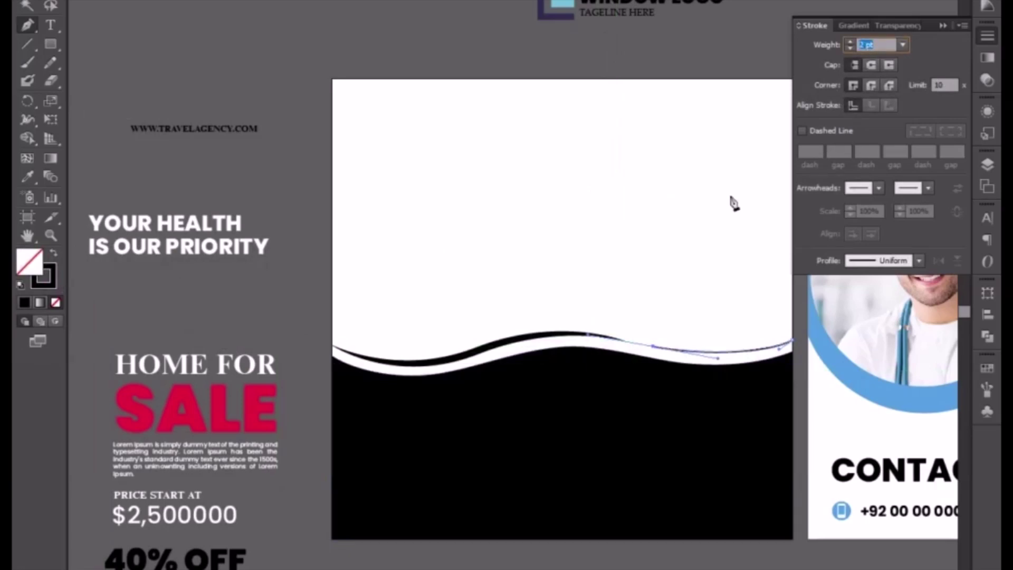
Copy the first curve's 9 pt stroke onto the second curve with the Eyedropper and apply the width profile tapering at both ends
{"action": "left_click", "coordinate": [26, 178]}
{"action": "left_click", "coordinate": [457, 357]}
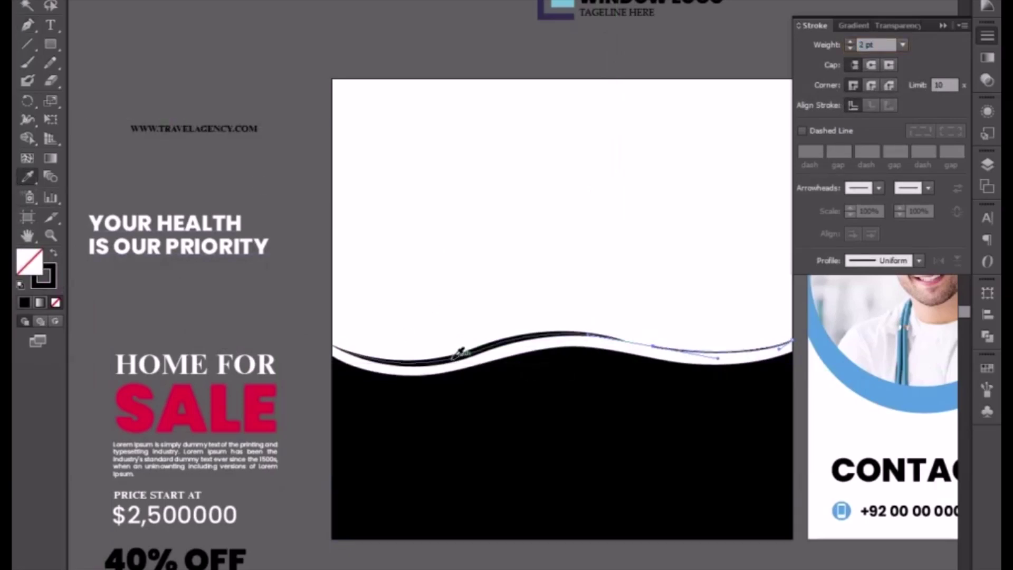
{"action": "left_click", "coordinate": [919, 261]}
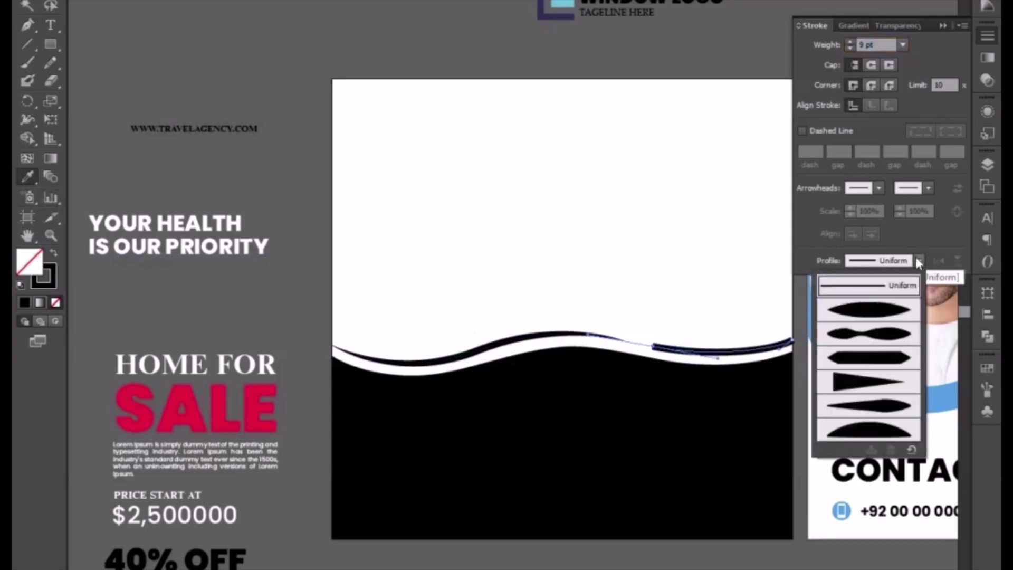
{"action": "left_click", "coordinate": [900, 312]}
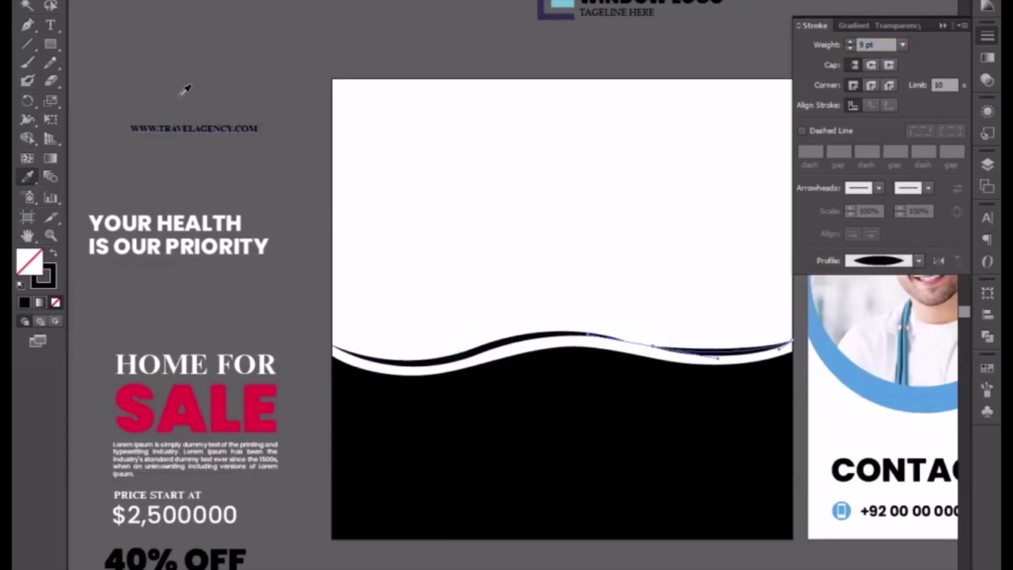
{"action": "key", "text": "v"}
{"action": "left_click", "coordinate": [720, 334]}
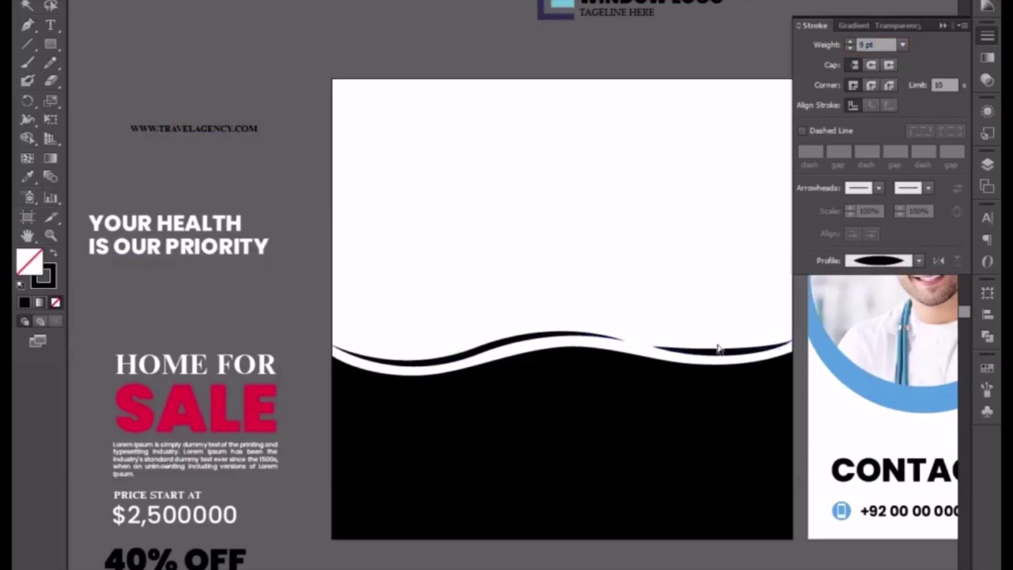
Apply the triangular one-end taper profile to the second curve and pull its right end anchor slightly beyond the artboard's edge
{"action": "left_click_drag", "start_coordinate": [649, 158], "coordinate": [809, 396]}
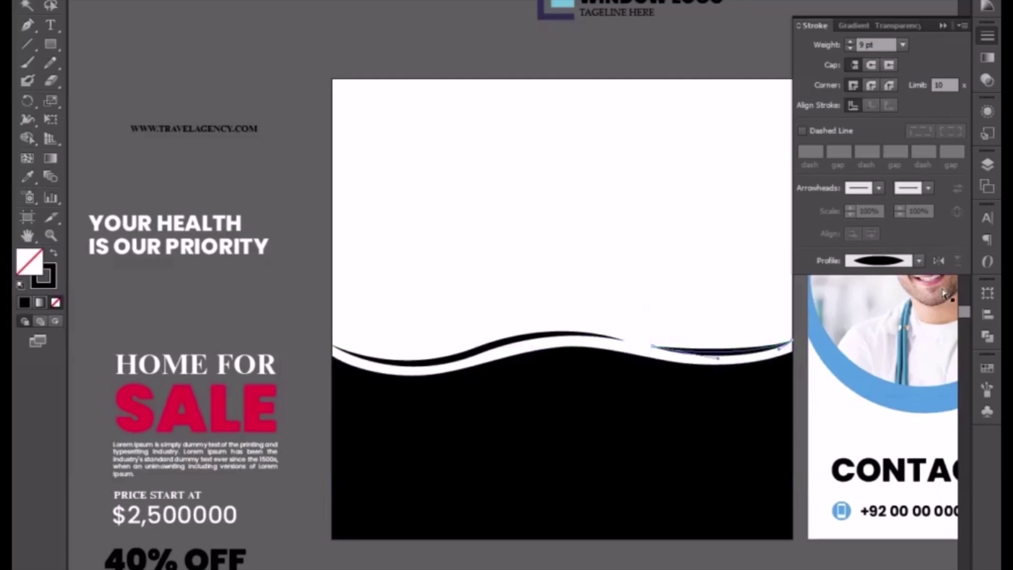
{"action": "left_click", "coordinate": [920, 261]}
{"action": "left_click", "coordinate": [872, 388]}
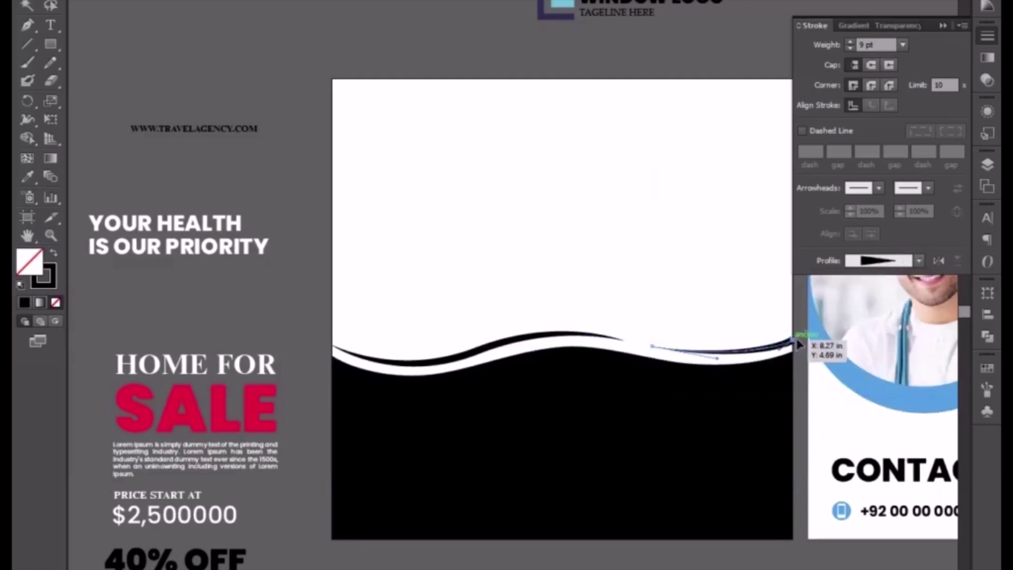
{"action": "left_click_drag", "start_coordinate": [797, 344], "coordinate": [798, 342]}
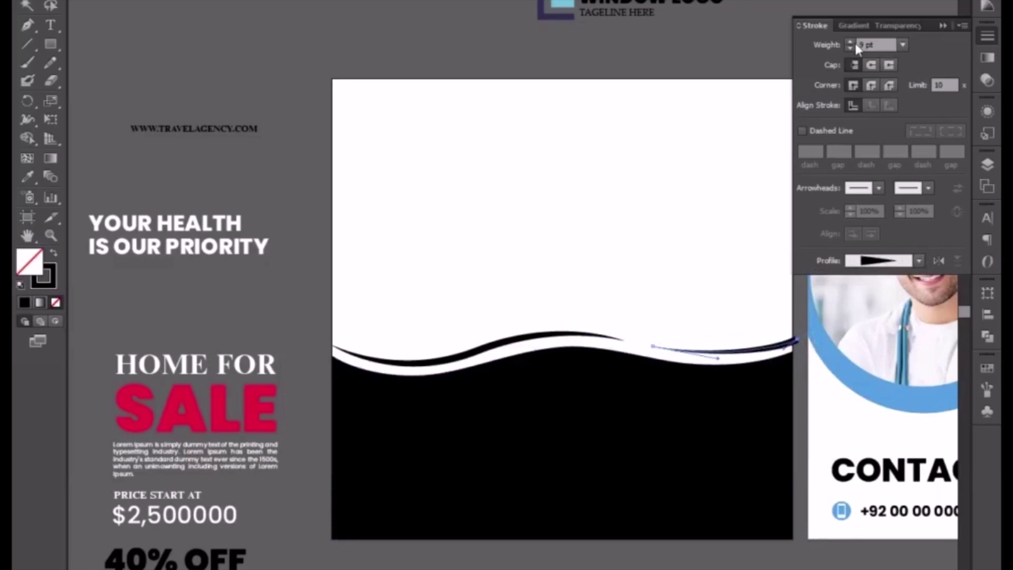
Set the second curve's stroke weight to 19 pt and deepen its sweep by raising its outer end and lowering the inner handle
{"action": "scroll", "coordinate": [862, 43], "scroll_direction": "up", "scroll_amount": 10}
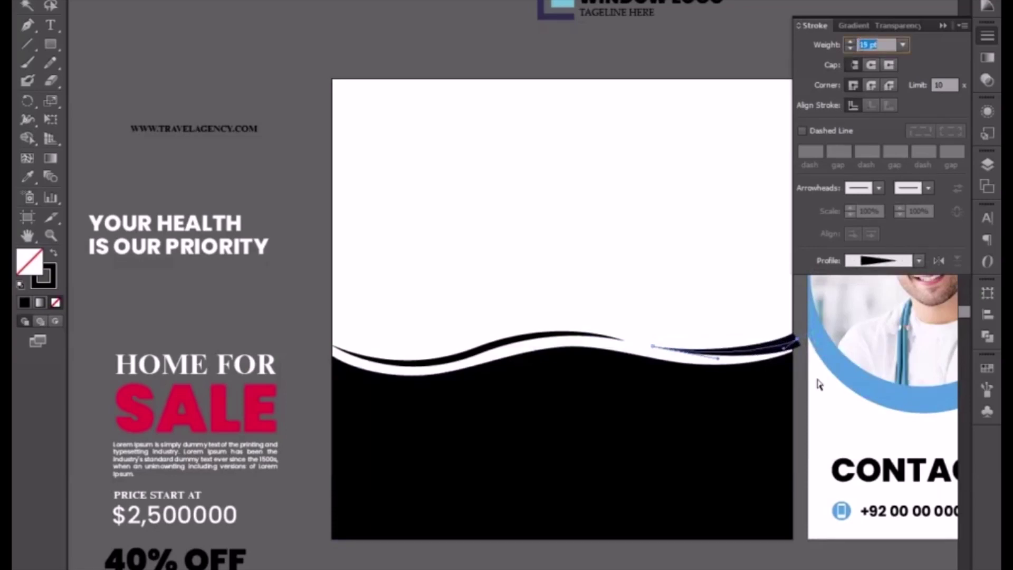
{"action": "left_click", "coordinate": [798, 347]}
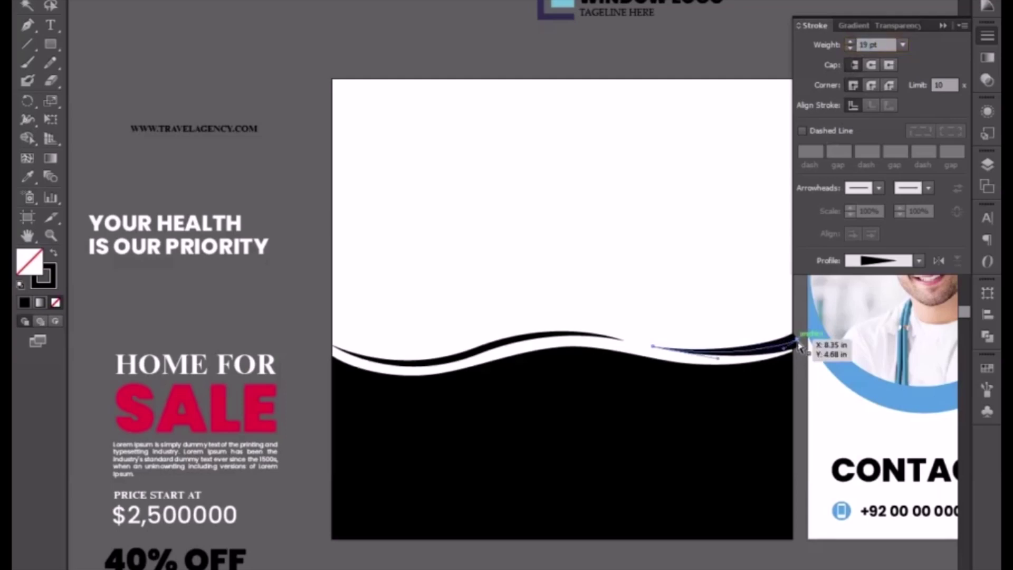
{"action": "left_click_drag", "start_coordinate": [800, 346], "coordinate": [798, 328]}
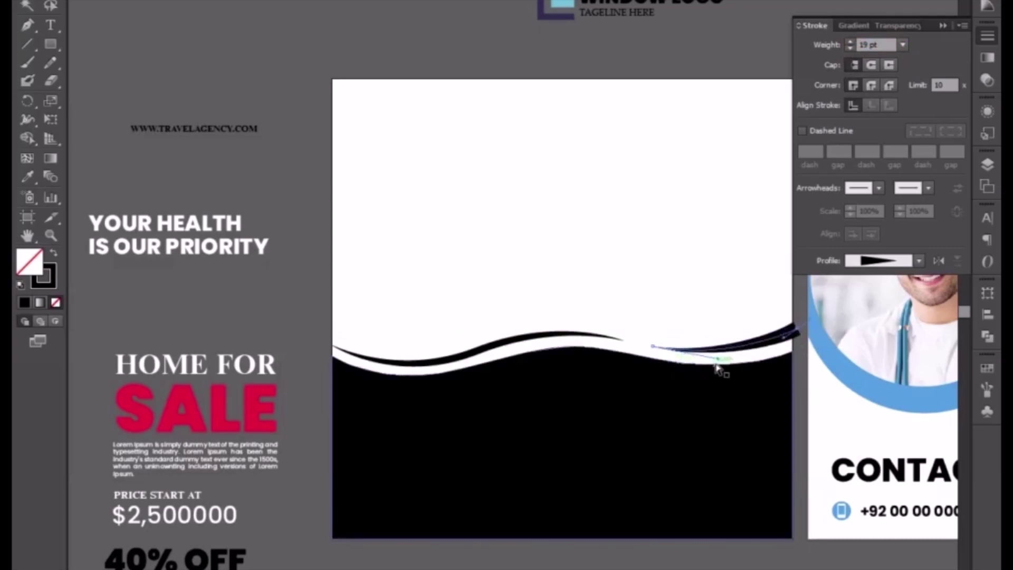
{"action": "left_click_drag", "start_coordinate": [716, 361], "coordinate": [726, 365]}
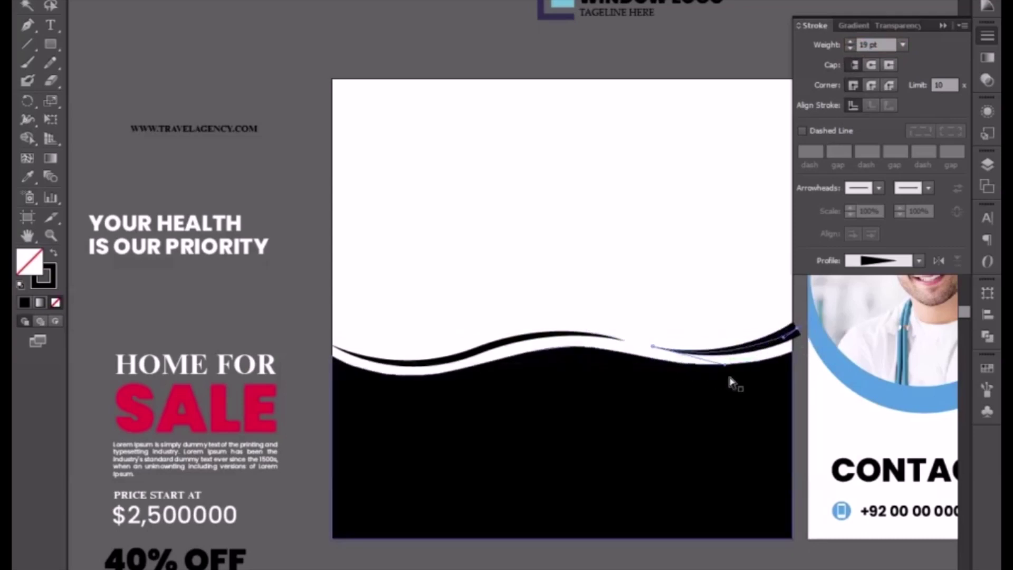
{"action": "left_click", "coordinate": [690, 321]}
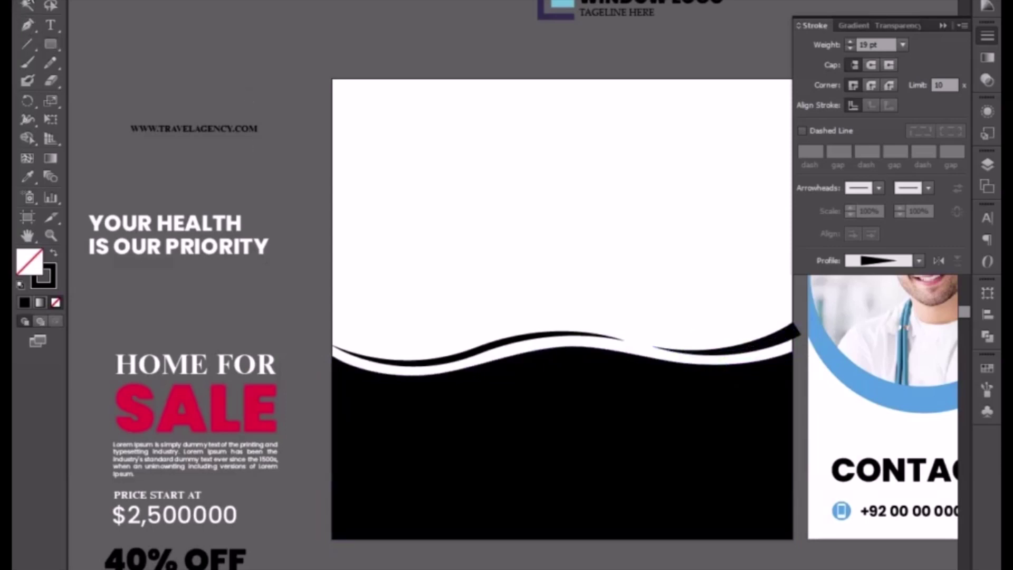
Move the window logo into the artboard's upper-left corner, scale it down proportionally and nudge it up
{"action": "left_click", "coordinate": [593, 17]}
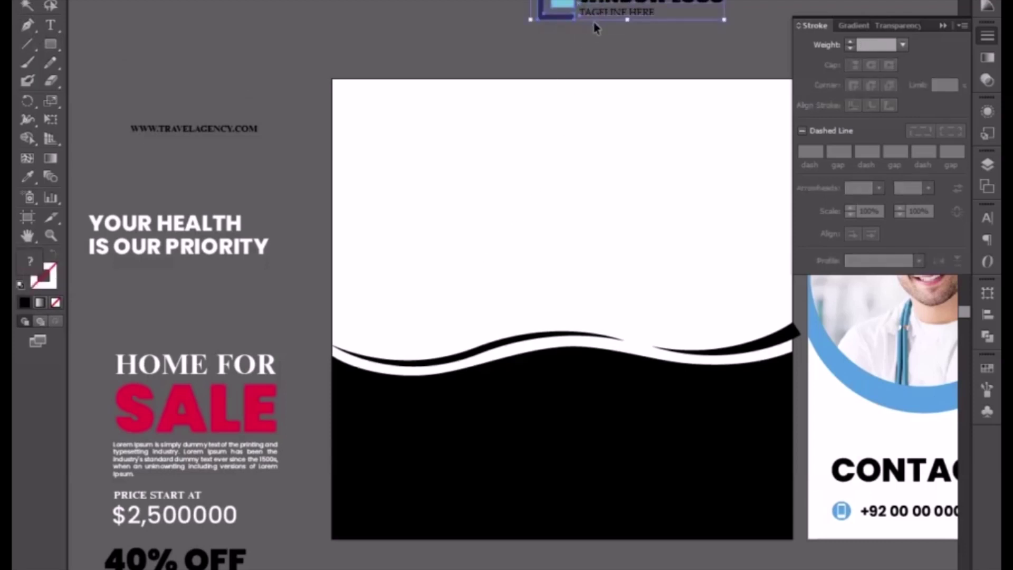
{"action": "left_click_drag", "start_coordinate": [613, 18], "coordinate": [446, 170]}
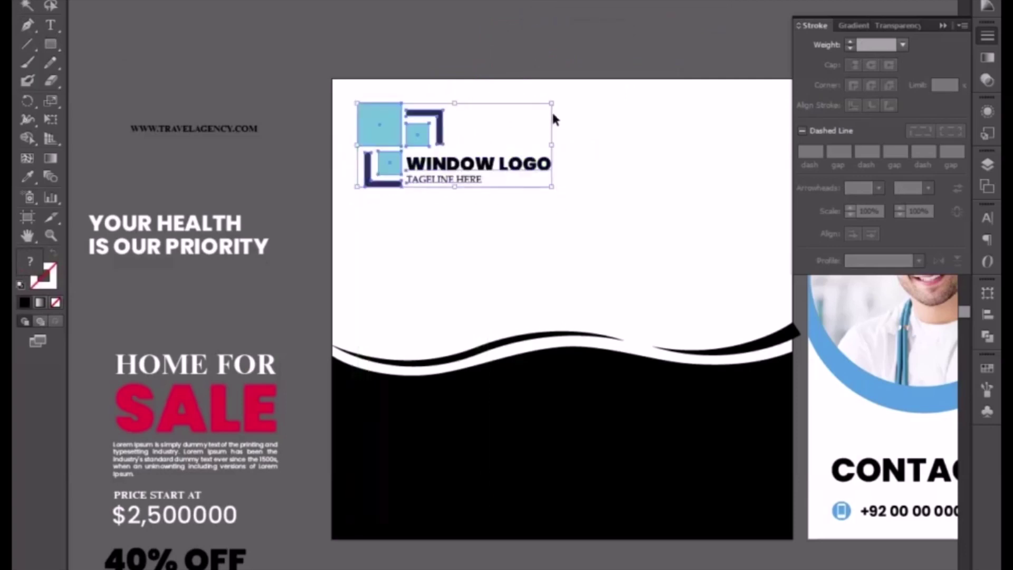
{"action": "left_click_drag", "start_coordinate": [552, 104], "coordinate": [542, 114]}
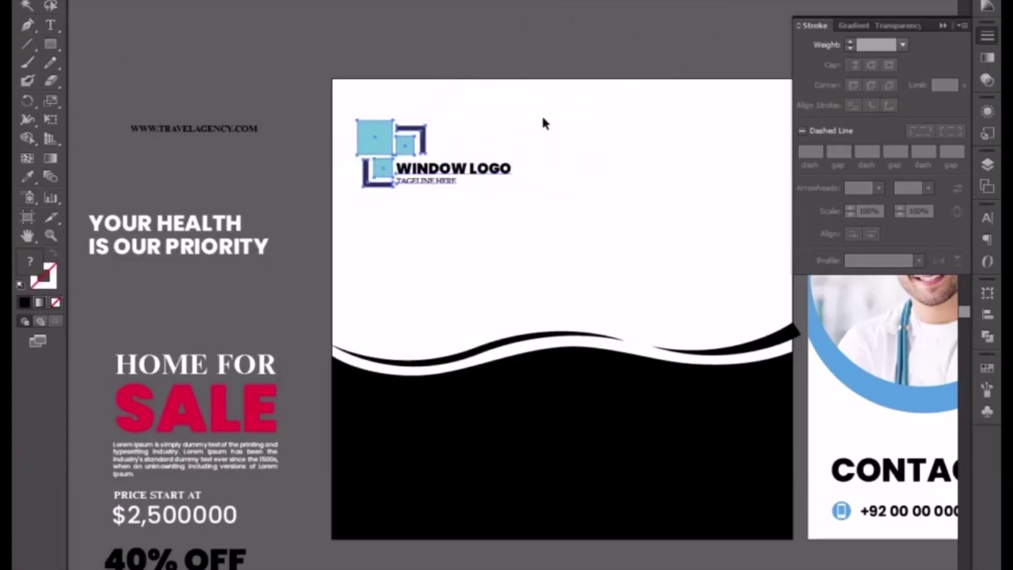
{"action": "key", "text": "shift+Up"}
{"action": "key", "text": "shift+Up"}
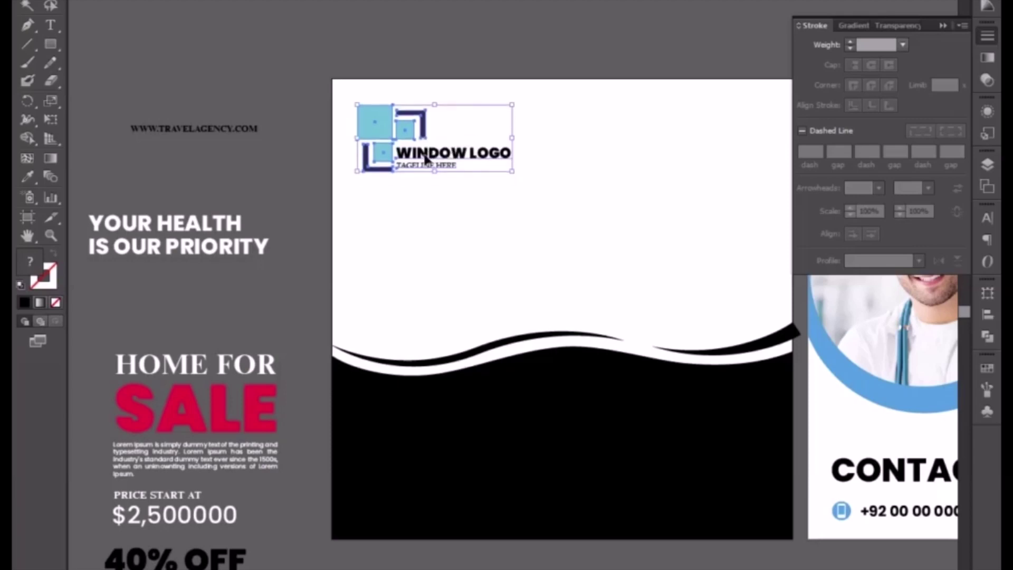
Draw a six-sided polygon with a 0.6944 in radius in the white area beside the window logo
{"action": "left_click", "coordinate": [944, 25]}
{"action": "left_click", "coordinate": [686, 250]}
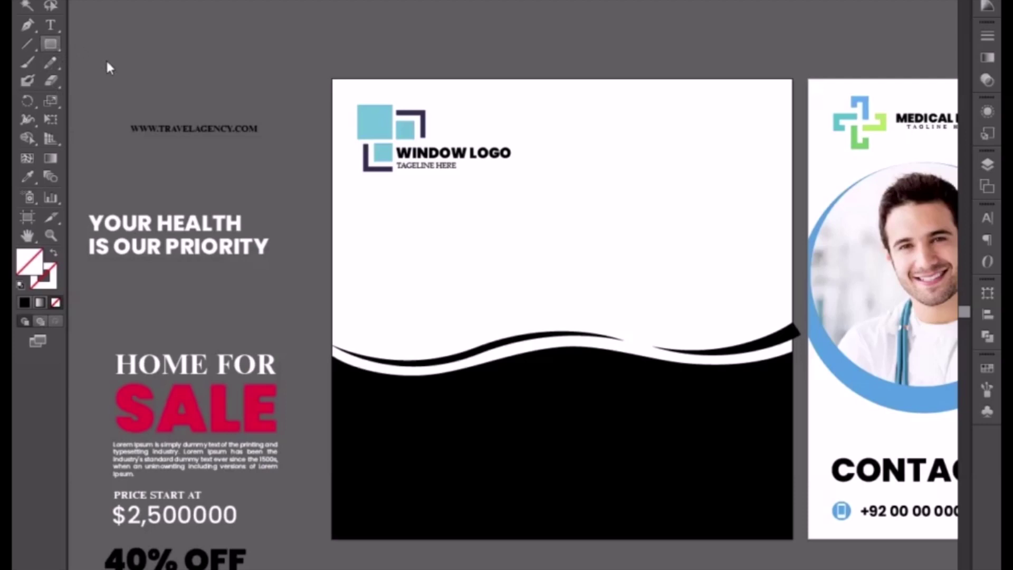
{"action": "key", "text": "m"}
{"action": "left_click_drag", "start_coordinate": [54, 45], "coordinate": [115, 98]}
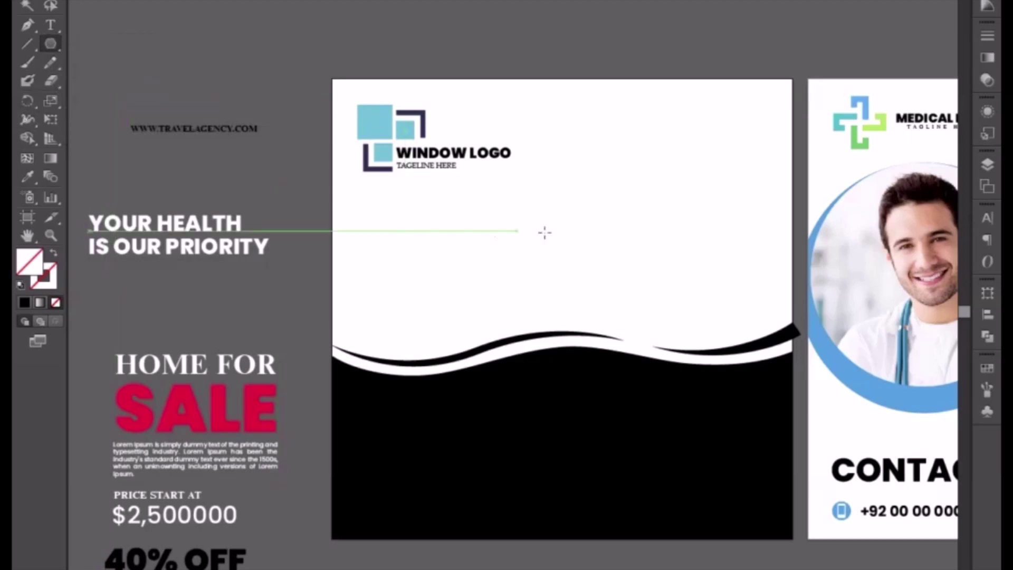
{"action": "left_click", "coordinate": [596, 163]}
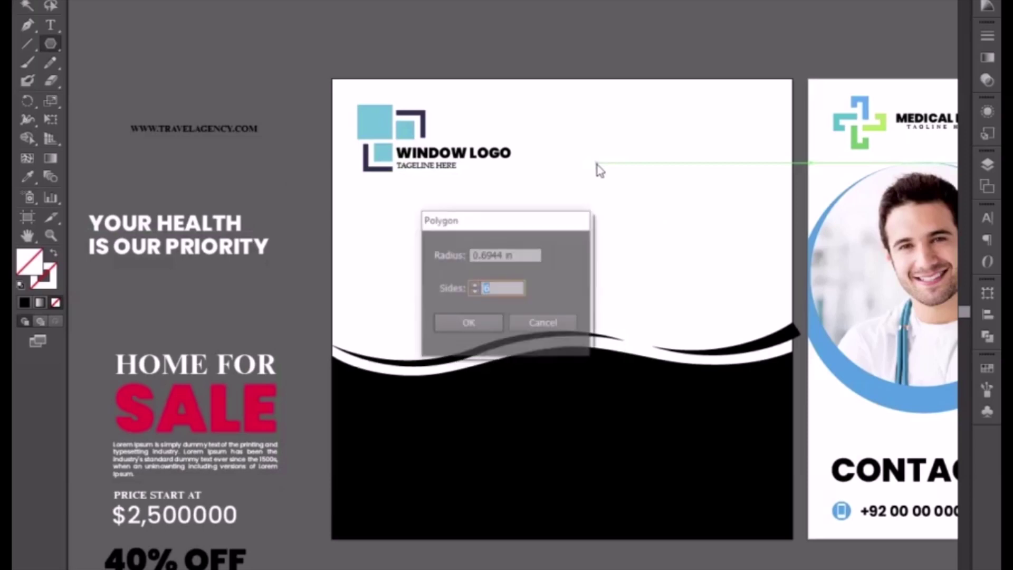
{"action": "type", "text": "4"}
{"action": "left_click", "coordinate": [490, 319]}
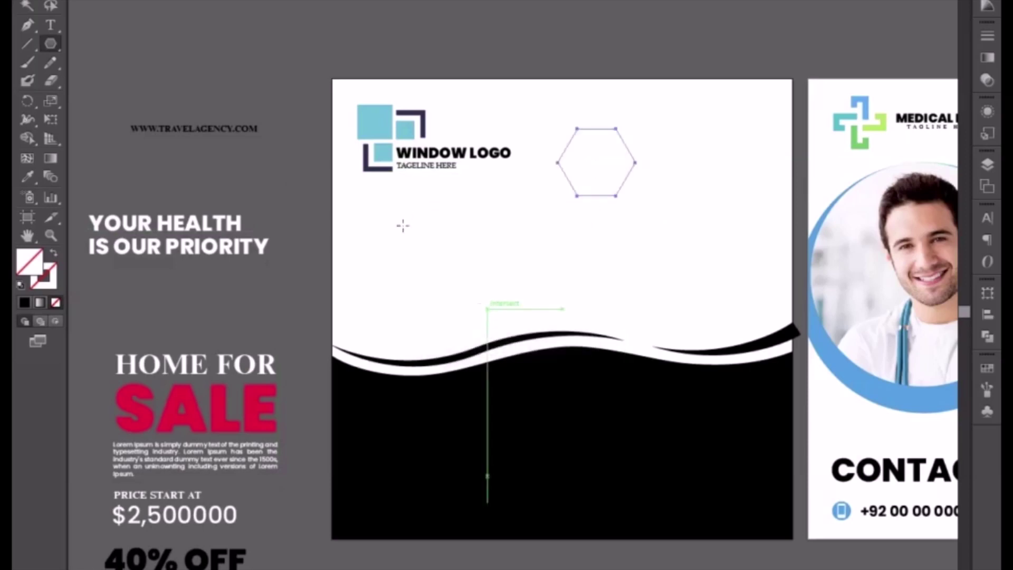
Fill the hexagon with the black of the lower wave shape using the Eyedropper
{"action": "left_click", "coordinate": [27, 176]}
{"action": "left_click", "coordinate": [416, 471]}
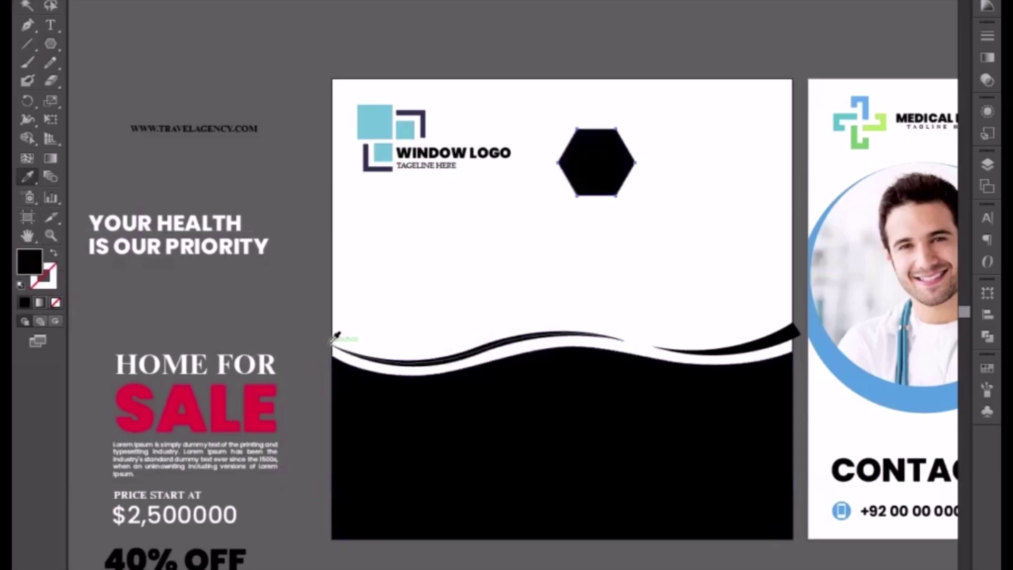
{"action": "left_click", "coordinate": [26, 5]}
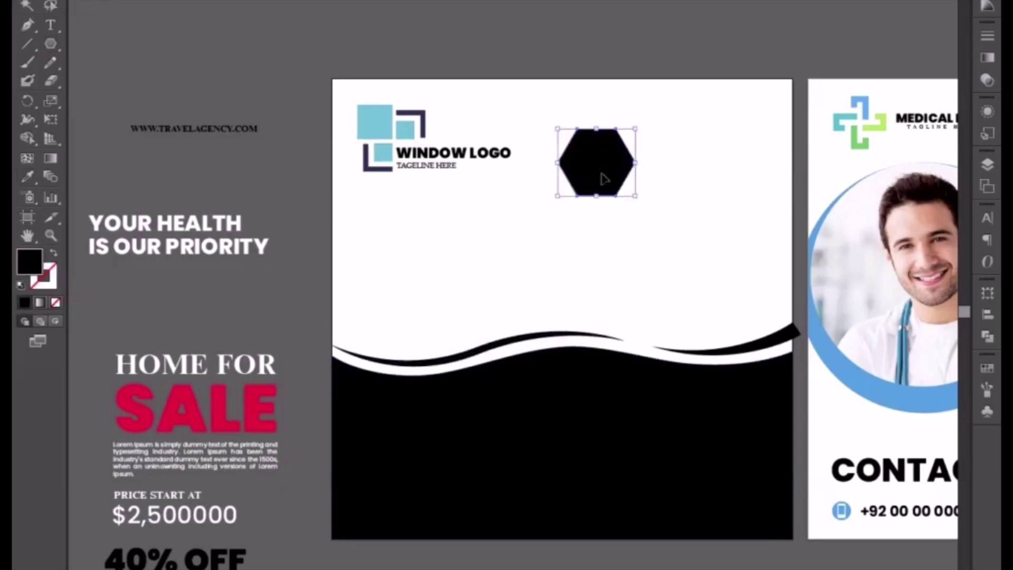
Move the hexagon's left anchor point inward to cut a V-shaped notch, forming a chevron
{"action": "left_click", "coordinate": [50, 6]}
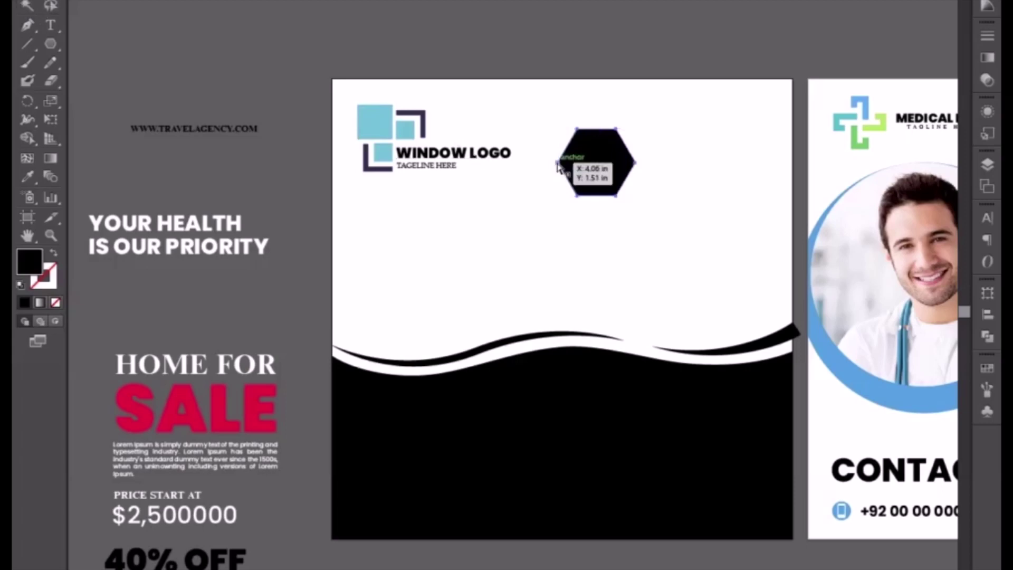
{"action": "key", "text": "Right"}
{"action": "key", "text": "Right"}
{"action": "key", "text": "Right"}
{"action": "key", "text": "Right"}
{"action": "key", "text": "Right"}
{"action": "key", "text": "Right"}
{"action": "key", "text": "Right"}
{"action": "key", "text": "Right"}
{"action": "key", "text": "Right"}
{"action": "key", "text": "Right"}
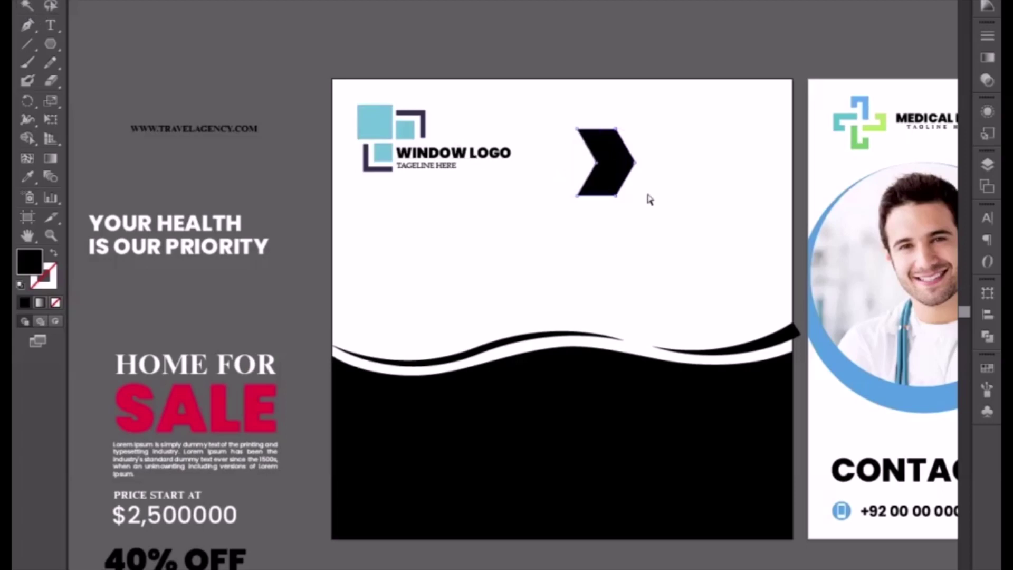
Stretch the chevron into a long arrow banner by moving its right-side anchor points toward the artboard's right edge
{"action": "left_click_drag", "start_coordinate": [611, 111], "coordinate": [656, 226]}
{"action": "key", "text": "Right"}
{"action": "key", "text": "Right"}
{"action": "key", "text": "Right"}
{"action": "key", "text": "Right"}
{"action": "key", "text": "Right"}
{"action": "key", "text": "Right"}
{"action": "key", "text": "Right"}
{"action": "key", "text": "Right"}
{"action": "key", "text": "Right"}
{"action": "key", "text": "Right"}
{"action": "key", "text": "Right"}
{"action": "key", "text": "Right"}
{"action": "key", "text": "Right"}
{"action": "key", "text": "Right"}
{"action": "key", "text": "Right"}
{"action": "key", "text": "Right"}
{"action": "key", "text": "Right"}
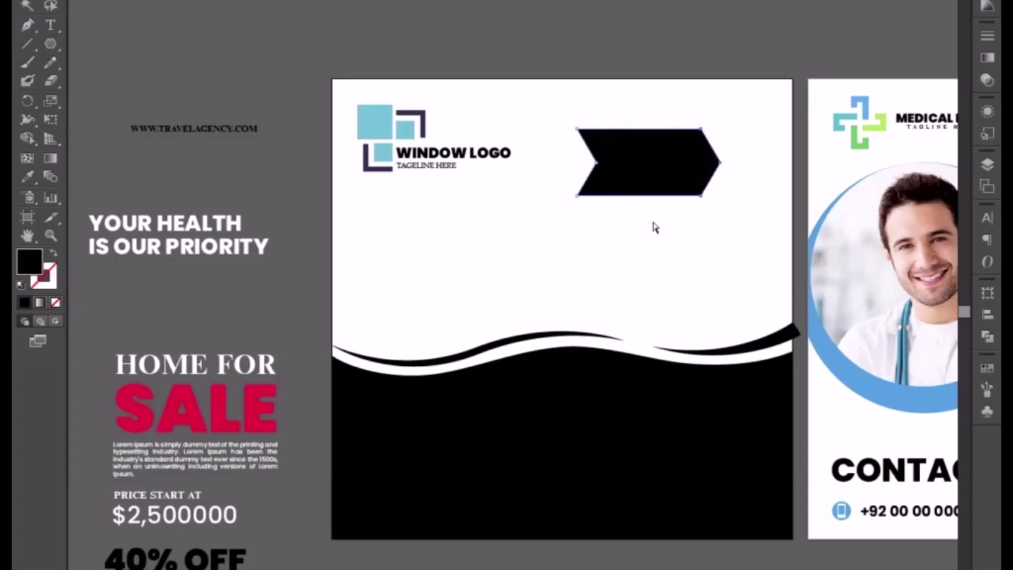
{"action": "key", "text": "Right"}
{"action": "key", "text": "Right"}
{"action": "key", "text": "Right"}
{"action": "key", "text": "Right"}
{"action": "key", "text": "Right"}
{"action": "key", "text": "Right"}
{"action": "key", "text": "Right"}
{"action": "key", "text": "Right"}
{"action": "key", "text": "Right"}
{"action": "key", "text": "Right"}
{"action": "key", "text": "Right"}
{"action": "key", "text": "Right"}
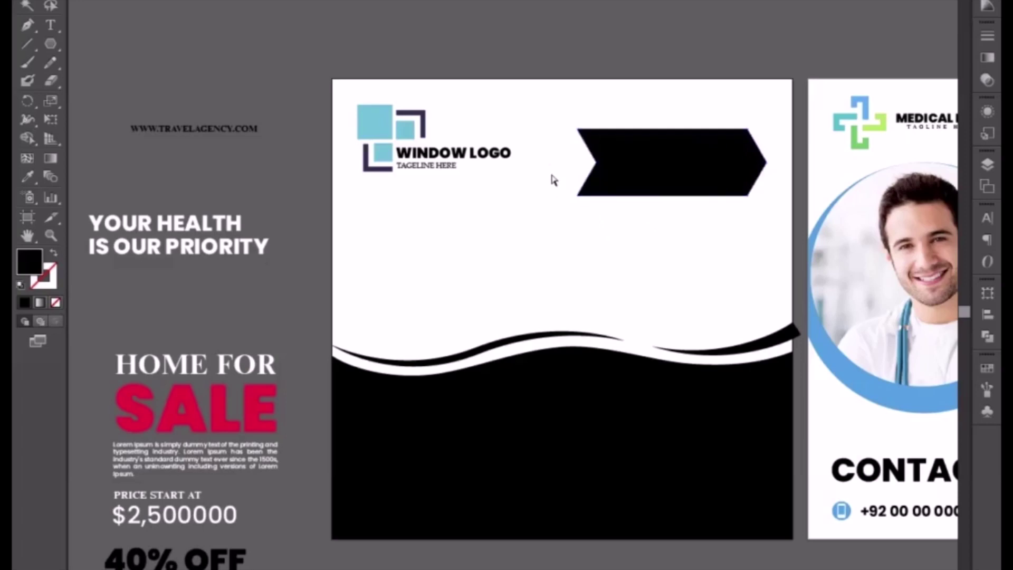
Reduce the banner's height by raising its notch and tip points together with the bottom corners, and the bottom corners further
{"action": "left_click_drag", "start_coordinate": [547, 159], "coordinate": [781, 221]}
{"action": "key", "text": "Up"}
{"action": "key", "text": "Up"}
{"action": "key", "text": "Up"}
{"action": "key", "text": "Up"}
{"action": "key", "text": "Up"}
{"action": "key", "text": "Up"}
{"action": "key", "text": "Up"}
{"action": "key", "text": "Up"}
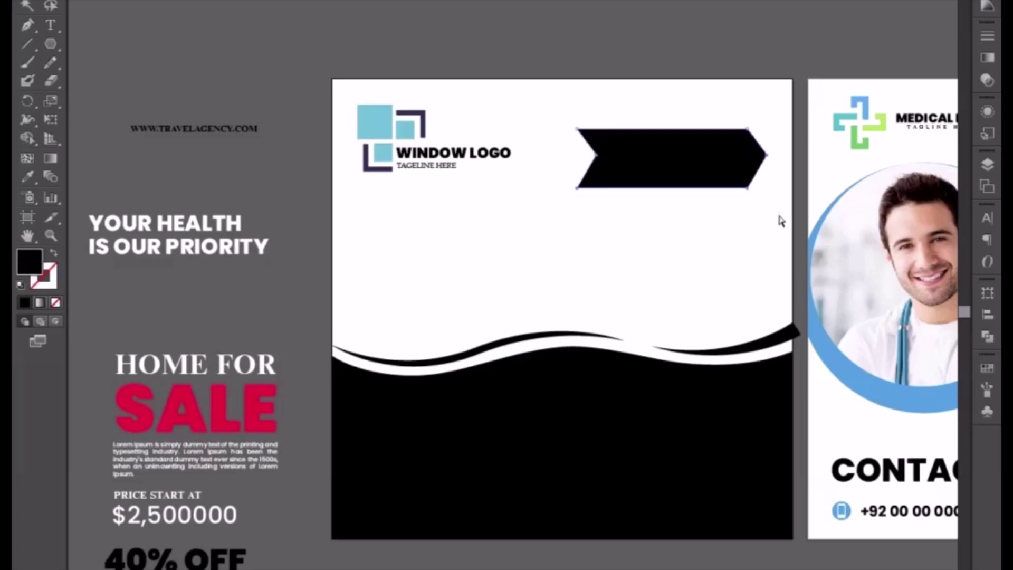
{"action": "key", "text": "Down"}
{"action": "key", "text": "Down"}
{"action": "key", "text": "Down"}
{"action": "key", "text": "Down"}
{"action": "left_click_drag", "start_coordinate": [535, 182], "coordinate": [784, 211]}
{"action": "key", "text": "Up"}
{"action": "key", "text": "Up"}
{"action": "key", "text": "Up"}
{"action": "key", "text": "Up"}
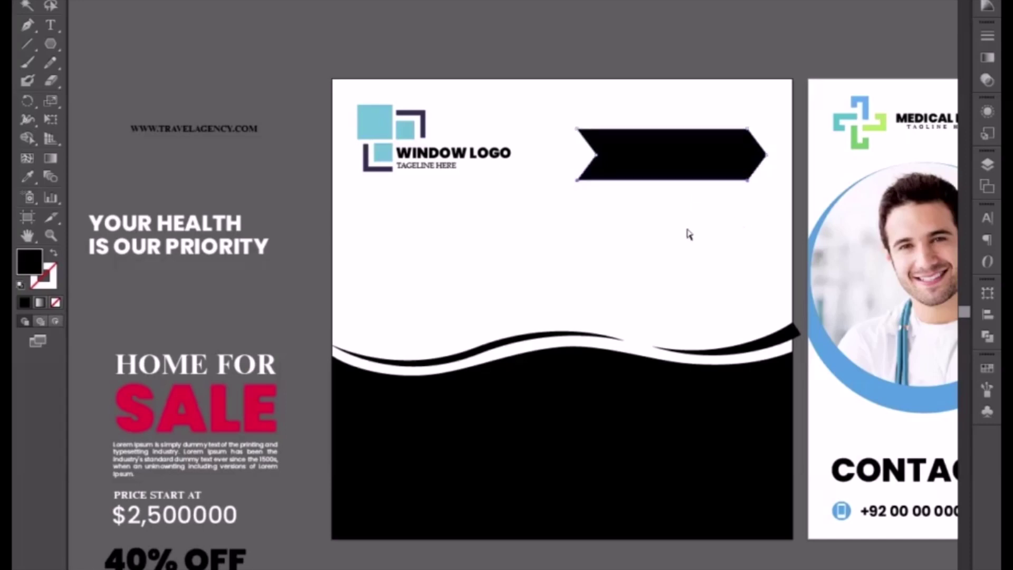
Slim the banner further by moving its top corners down and its bottom corners up
{"action": "left_click_drag", "start_coordinate": [558, 107], "coordinate": [765, 139]}
{"action": "key", "text": "Down"}
{"action": "key", "text": "Down"}
{"action": "key", "text": "Down"}
{"action": "key", "text": "Down"}
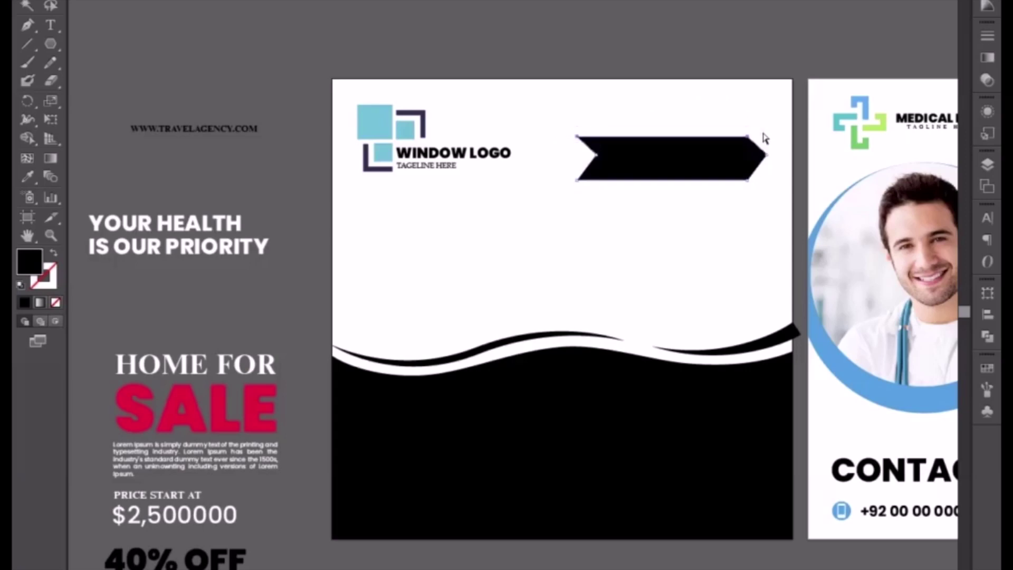
{"action": "left_click_drag", "start_coordinate": [558, 168], "coordinate": [764, 196]}
{"action": "key", "text": "Up"}
{"action": "key", "text": "Up"}
{"action": "key", "text": "Up"}
{"action": "key", "text": "Up"}
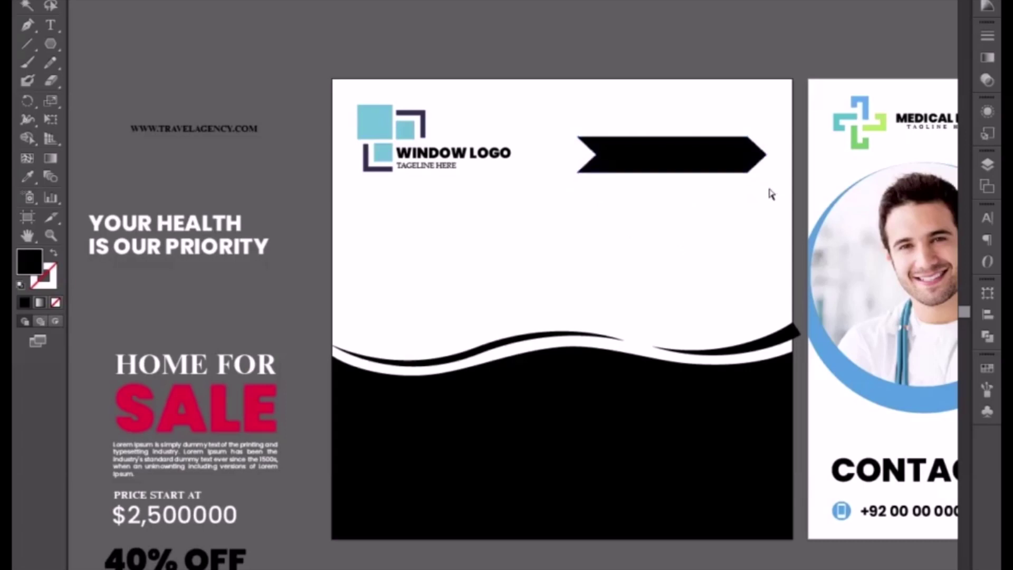
Move the arrow banner lower in the white area and pull its tip slightly inward
{"action": "left_click_drag", "start_coordinate": [695, 168], "coordinate": [690, 226]}
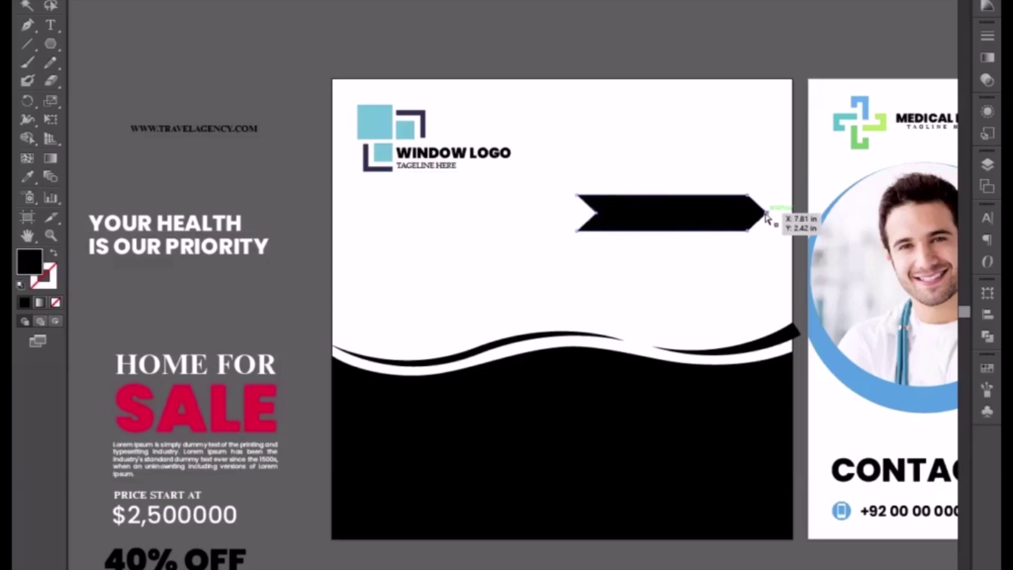
{"action": "left_click_drag", "start_coordinate": [765, 213], "coordinate": [761, 213]}
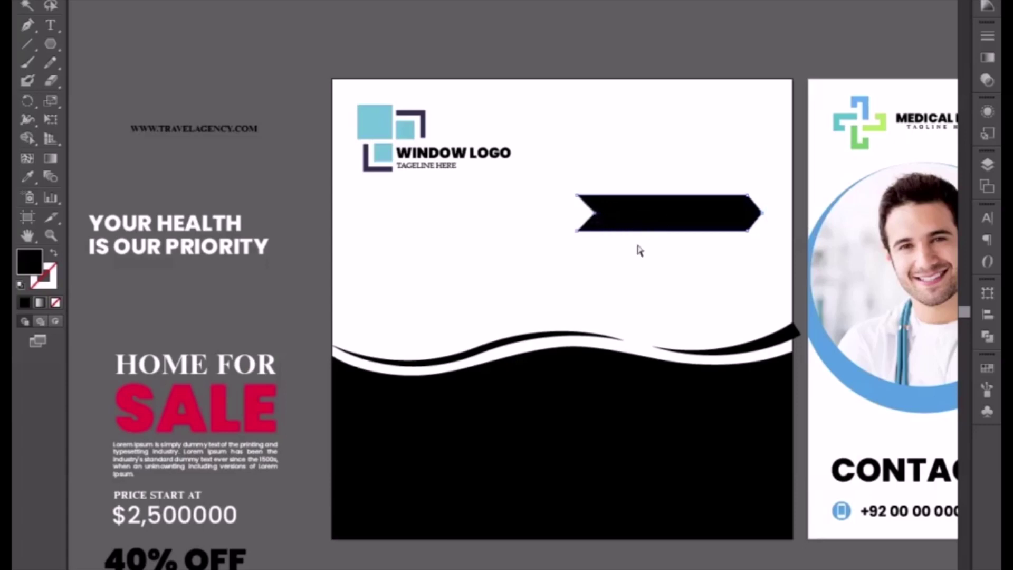
{"action": "left_click", "coordinate": [637, 263]}
{"action": "left_click", "coordinate": [27, 4]}
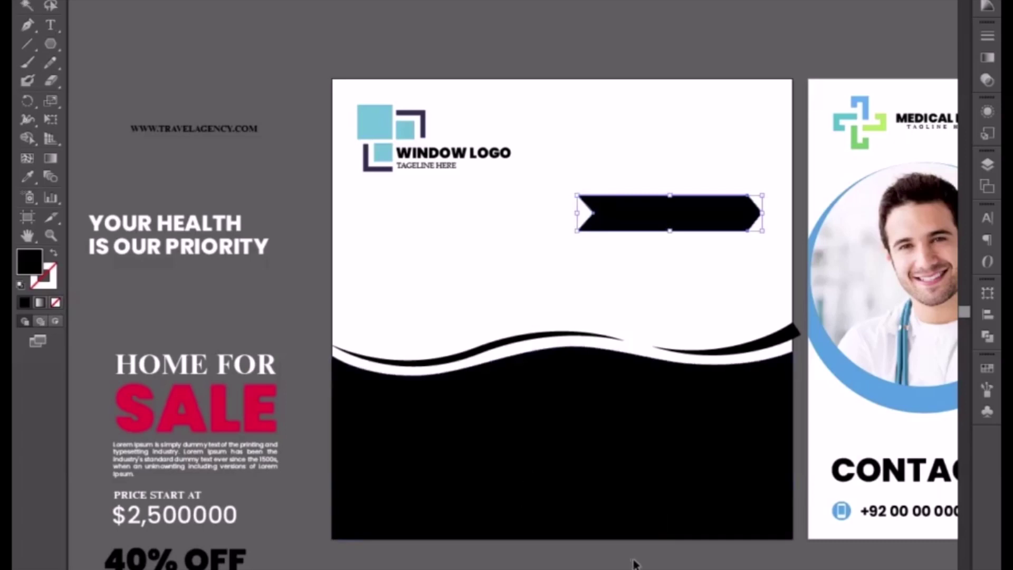
Send the large black wave shape to the back, behind the contact elements
{"action": "scroll", "coordinate": [636, 559], "scroll_direction": "down", "scroll_amount": 5}
{"action": "left_click", "coordinate": [563, 335]}
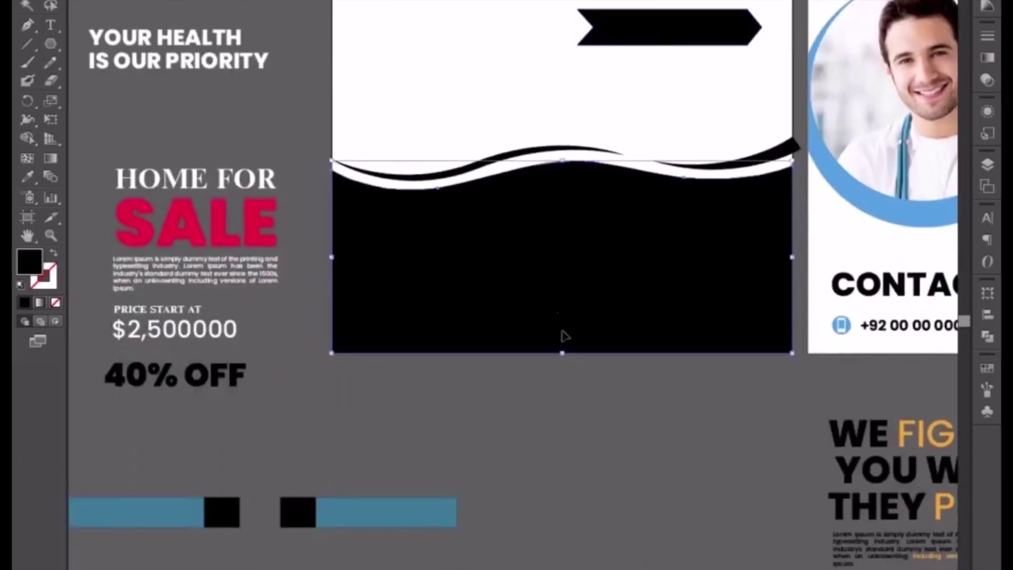
{"action": "right_click", "coordinate": [544, 284]}
{"action": "mouse_move", "coordinate": [586, 502]}
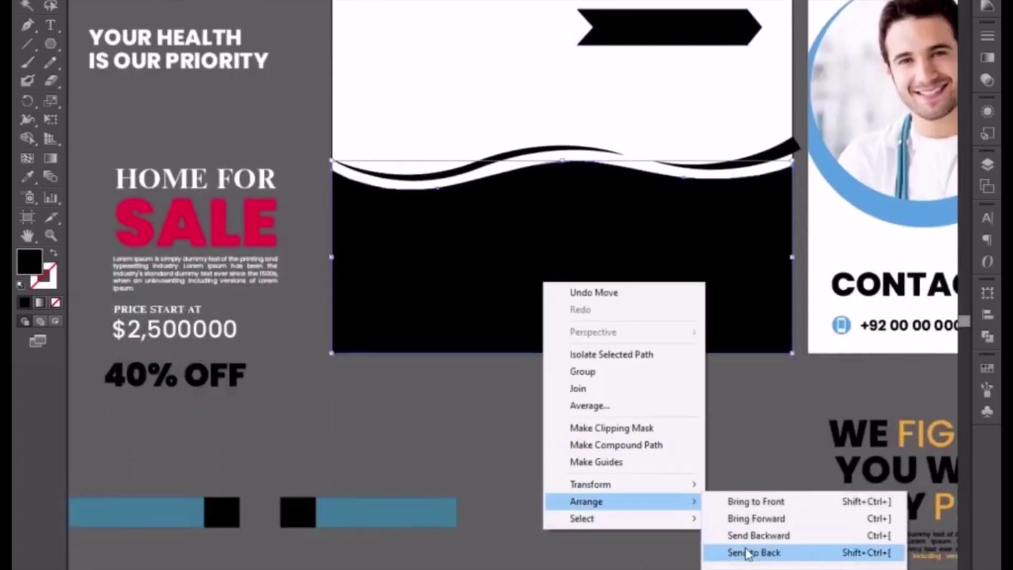
{"action": "left_click", "coordinate": [750, 549]}
{"action": "left_click", "coordinate": [577, 457]}
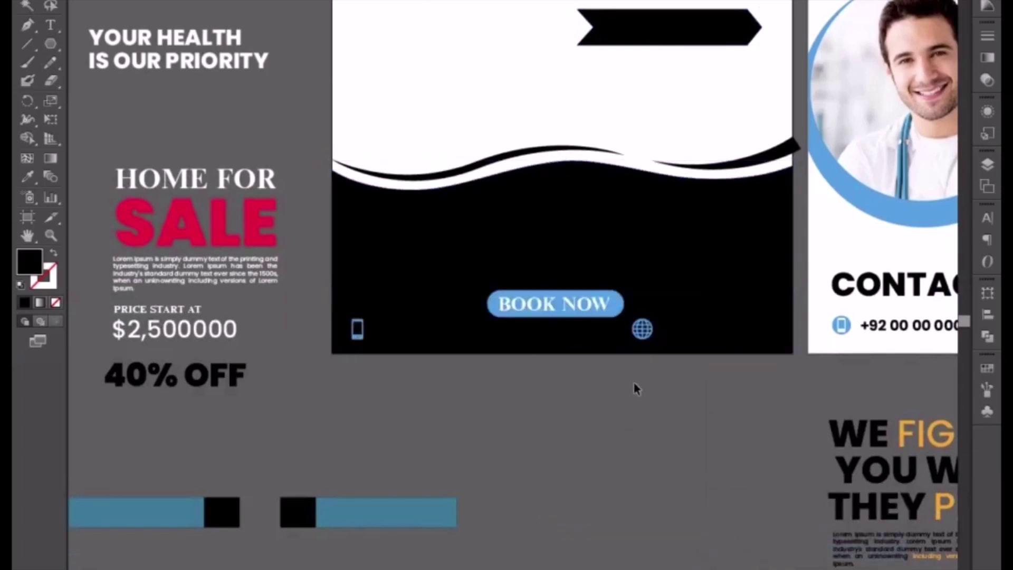
Fill the phone icon, phone number, globe icon and website text along the artboard's bottom with white
{"action": "left_click", "coordinate": [405, 337]}
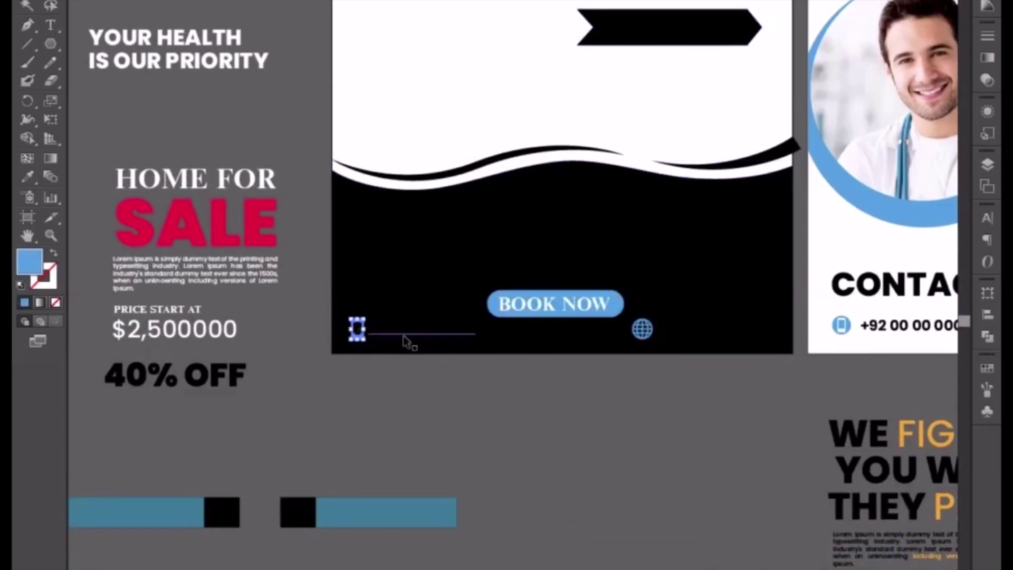
{"action": "left_click", "coordinate": [430, 334], "text": "shift"}
{"action": "left_click", "coordinate": [642, 330], "text": "shift"}
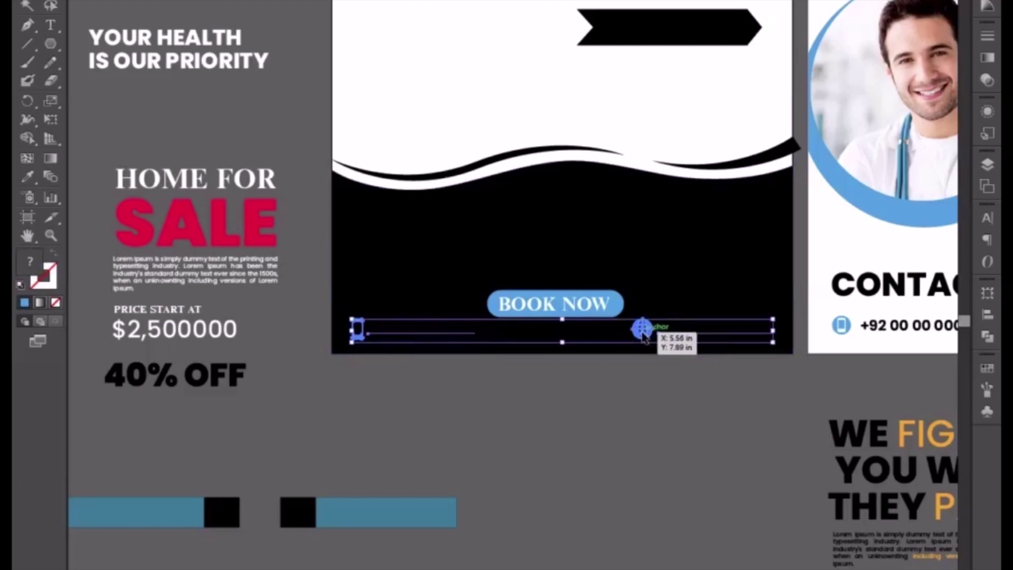
{"action": "left_click", "coordinate": [867, 18]}
{"action": "left_click", "coordinate": [821, 1]}
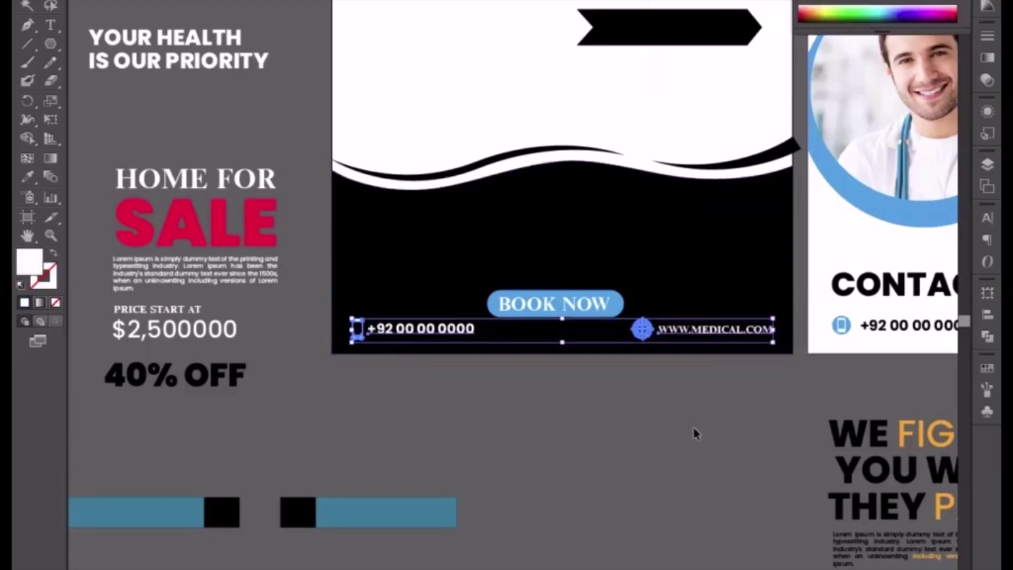
{"action": "left_click", "coordinate": [691, 376]}
{"action": "double_click", "coordinate": [699, 334]}
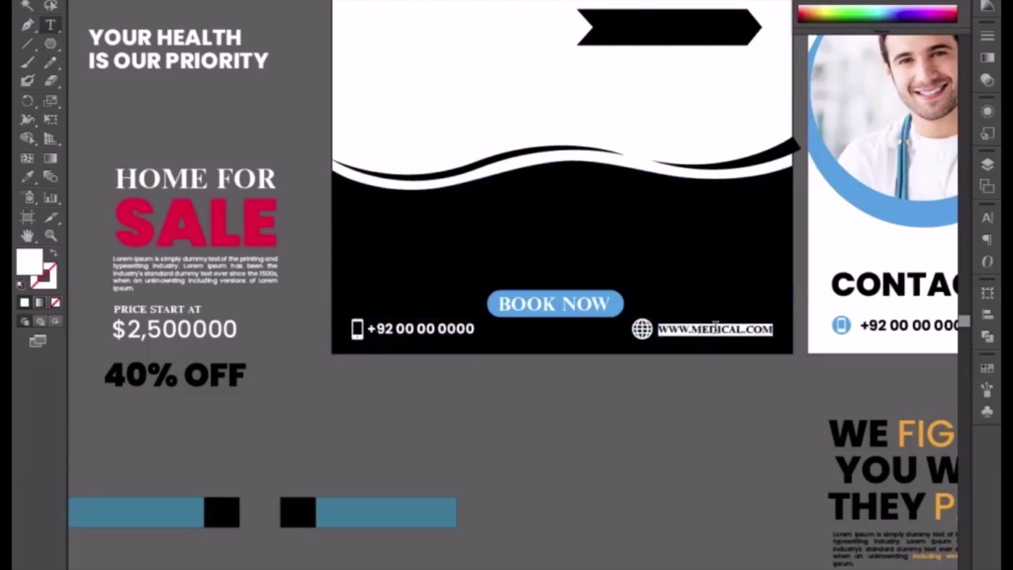
{"action": "left_click_drag", "start_coordinate": [743, 330], "coordinate": [691, 331]}
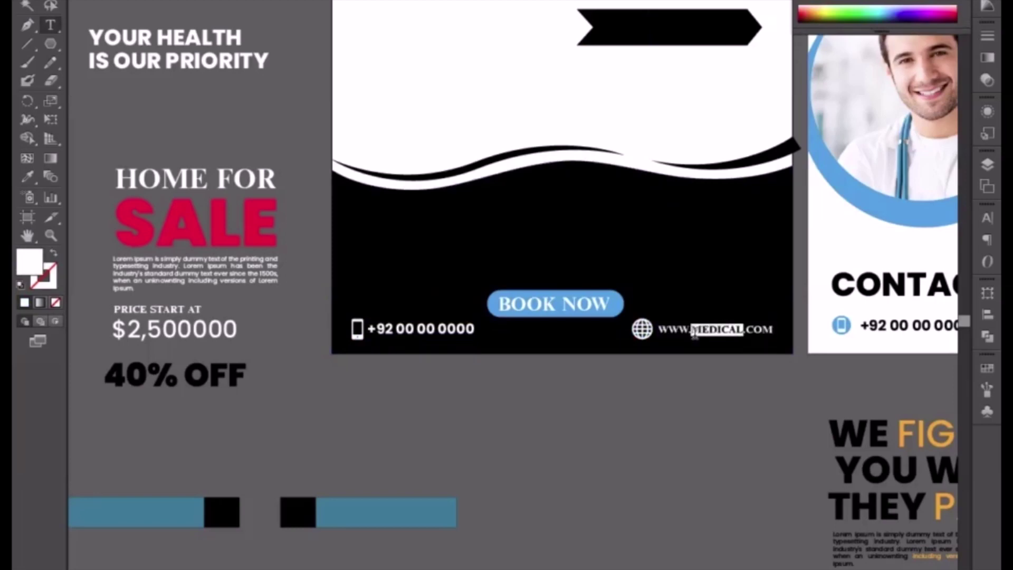
{"action": "scroll", "coordinate": [642, 239], "scroll_direction": "up", "scroll_amount": 2}
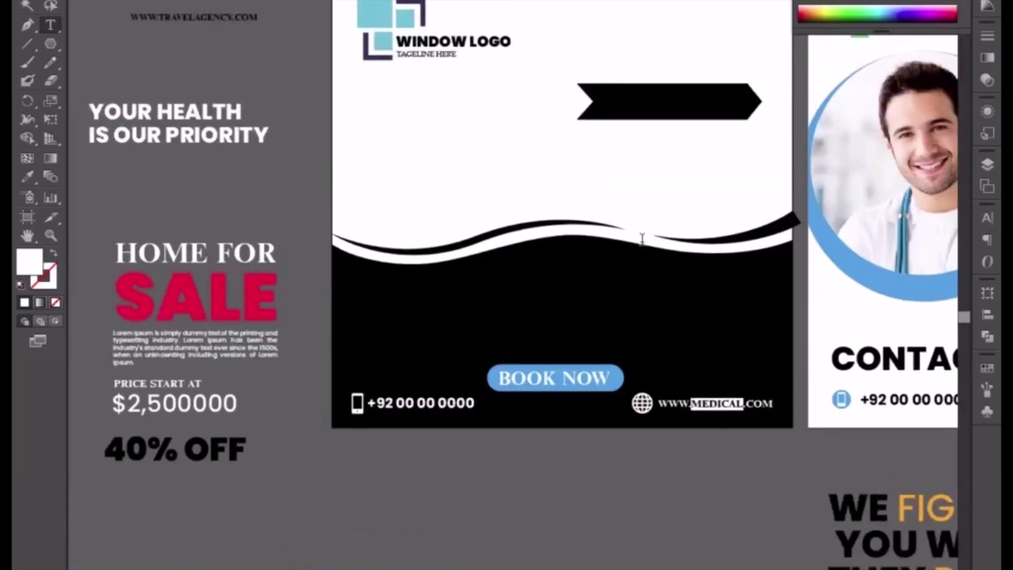
{"action": "type", "text": "WINDOW"}
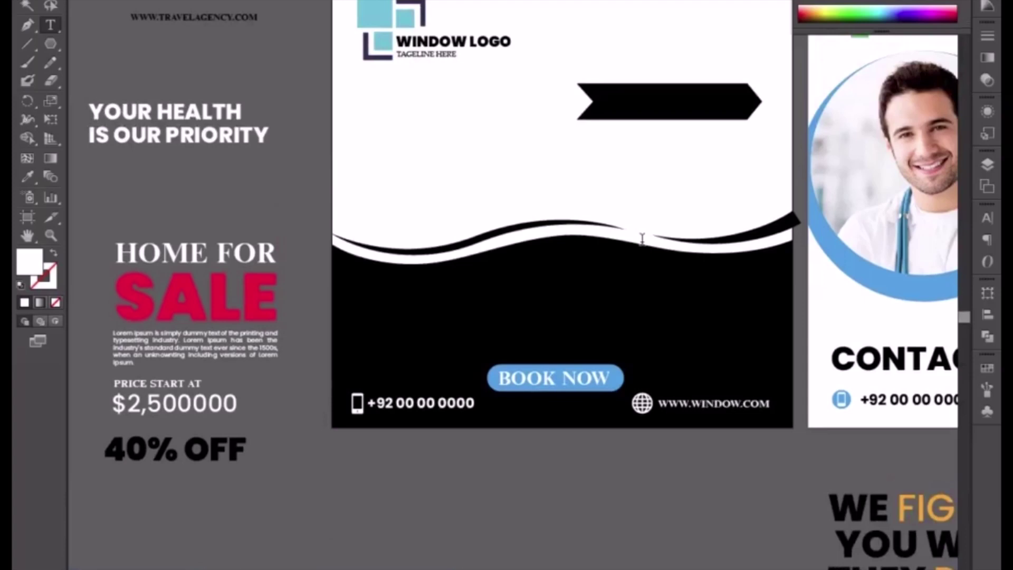
{"action": "key", "text": "Escape"}
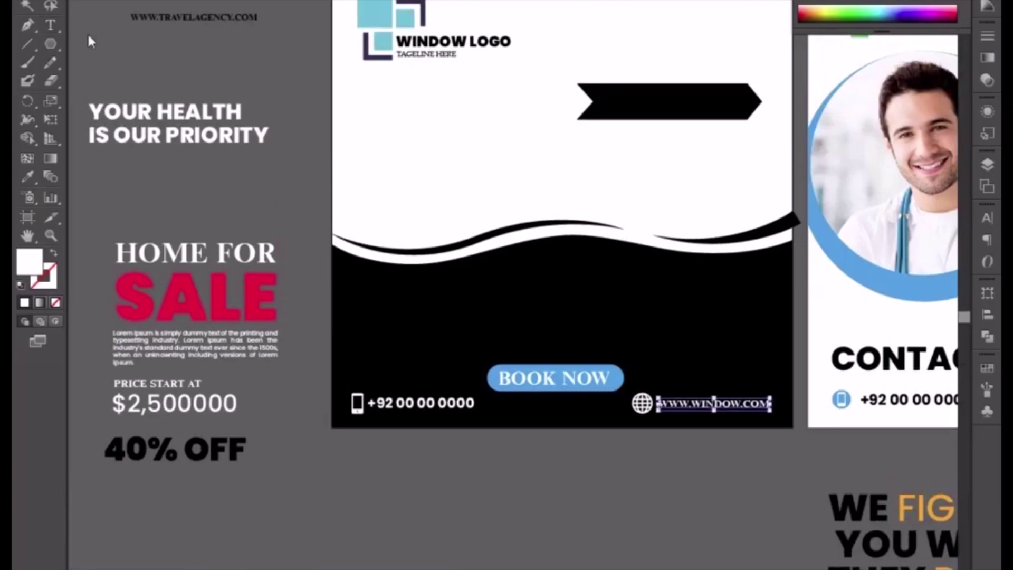
Recolour the BOOK NOW button with the logo's light blue and its text with the wave's black using the Eyedropper
{"action": "left_click", "coordinate": [497, 381]}
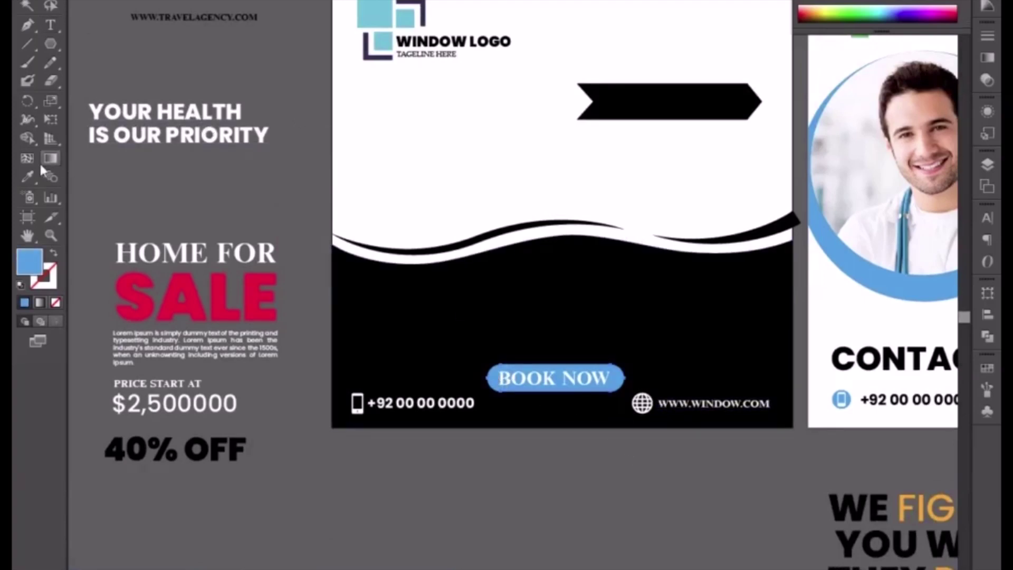
{"action": "left_click", "coordinate": [367, 9]}
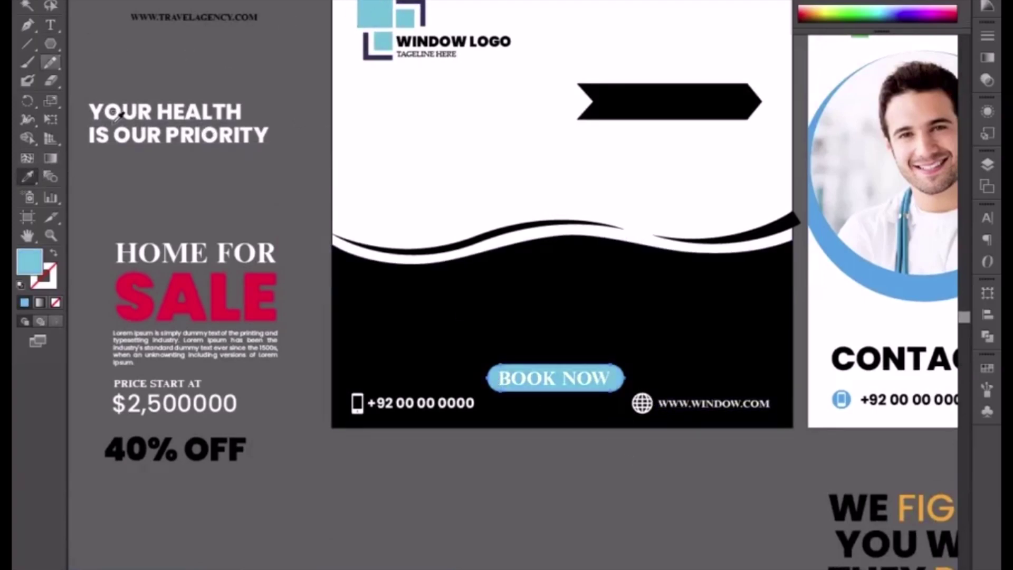
{"action": "key", "text": "v"}
{"action": "left_click", "coordinate": [196, 390]}
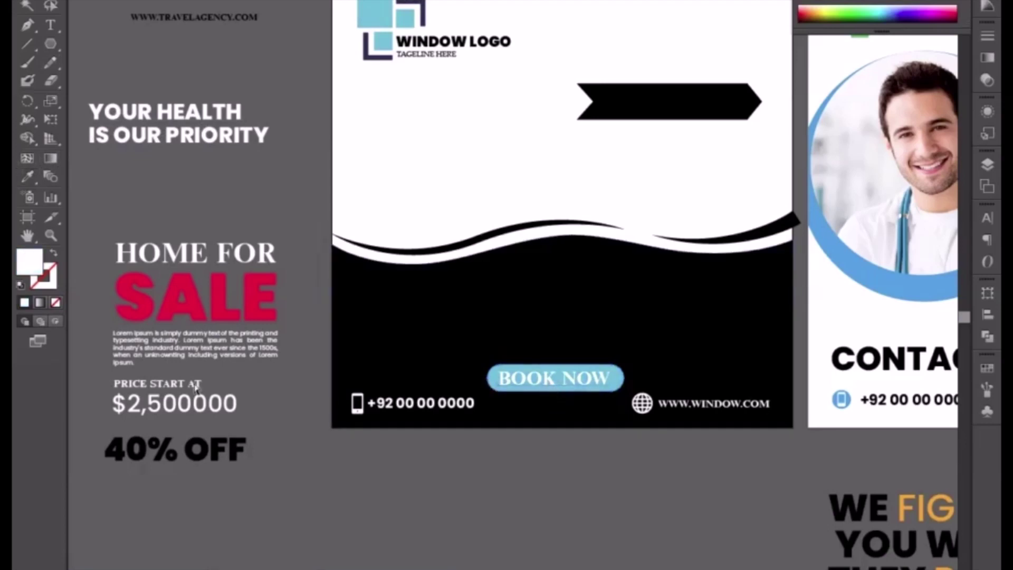
{"action": "left_click", "coordinate": [27, 179]}
{"action": "left_click", "coordinate": [449, 294]}
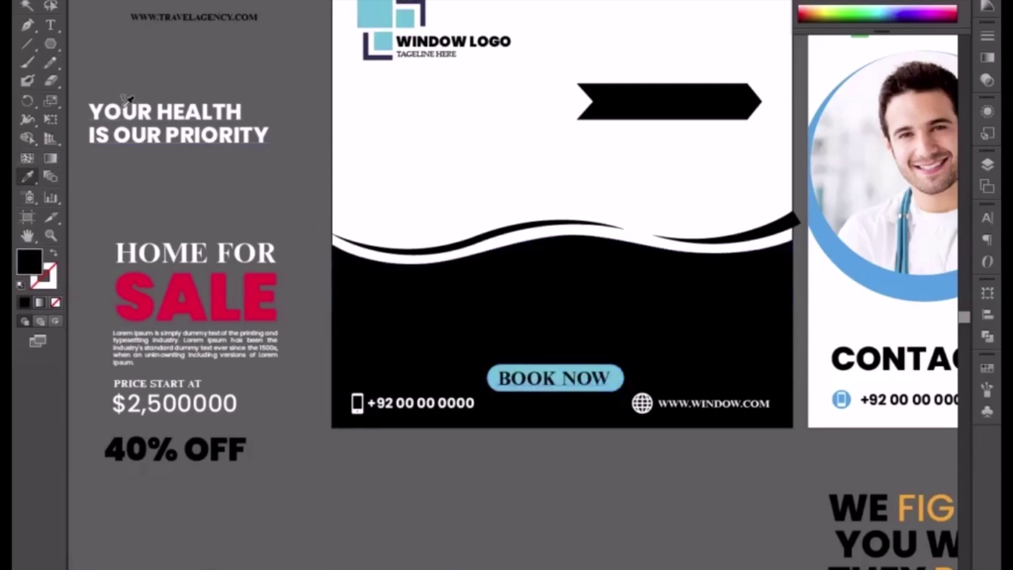
{"action": "left_click", "coordinate": [32, 5]}
Move the BOOK NOW button with its text to the right, just above the website address
{"action": "left_click", "coordinate": [530, 385]}
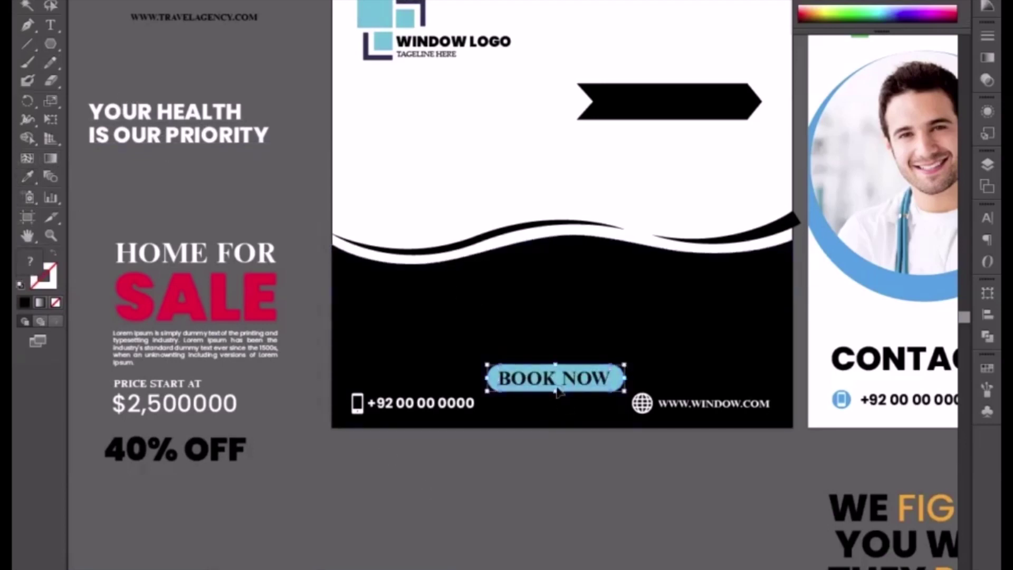
{"action": "left_click_drag", "start_coordinate": [529, 383], "coordinate": [670, 364]}
{"action": "key", "text": "ctrl+shift+a"}
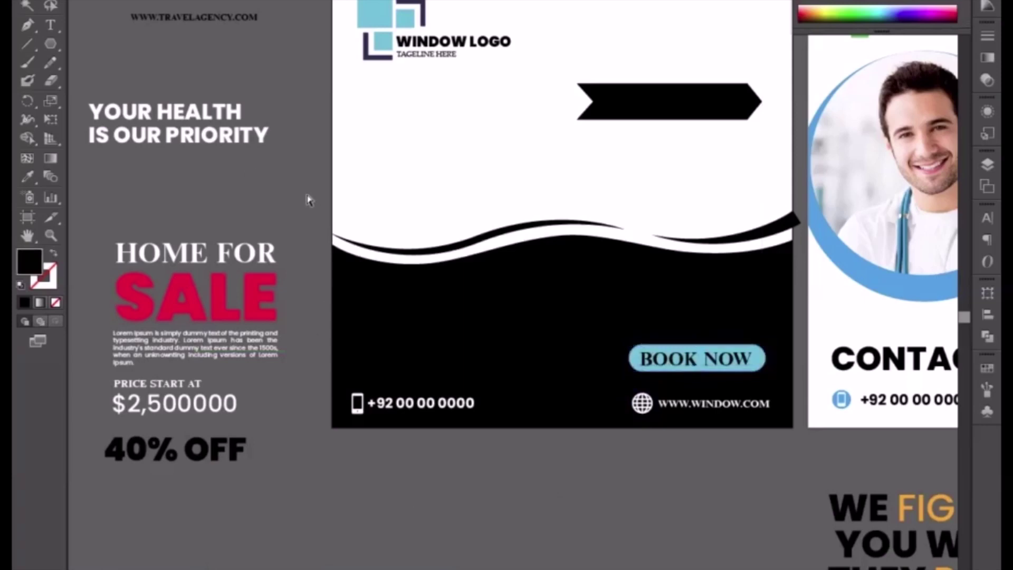
Lower the black wave's upper edge together with both accent strokes, keeping the wave's bottom corners at the artboard's lower edge
{"action": "left_click_drag", "start_coordinate": [307, 194], "coordinate": [801, 289]}
{"action": "left_click_drag", "start_coordinate": [312, 208], "coordinate": [806, 292]}
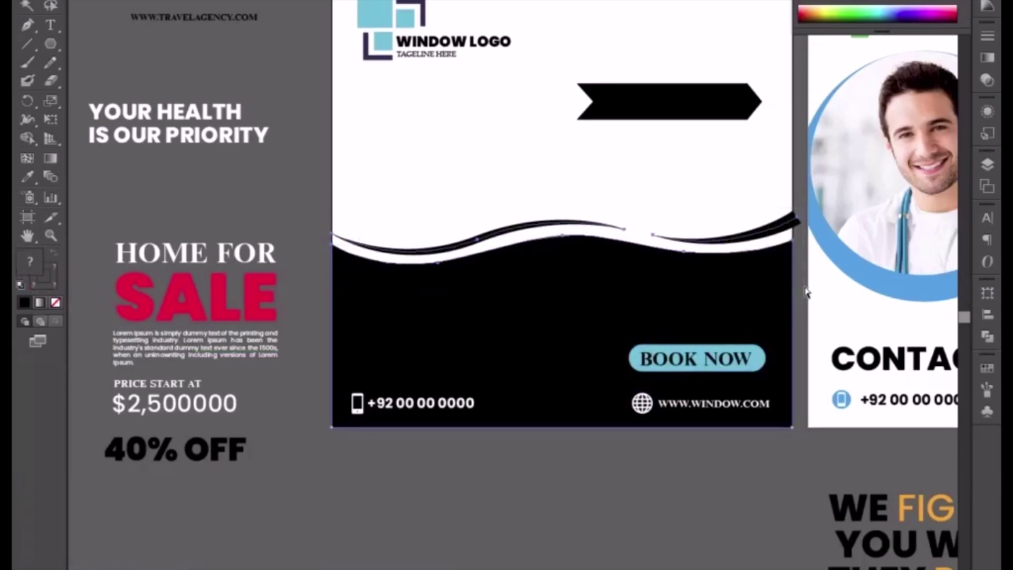
{"action": "key", "text": "Down"}
{"action": "key", "text": "Down"}
{"action": "key", "text": "Down"}
{"action": "key", "text": "Down"}
{"action": "key", "text": "Down"}
{"action": "key", "text": "Down"}
{"action": "key", "text": "Down"}
{"action": "key", "text": "Down"}
{"action": "key", "text": "Down"}
{"action": "key", "text": "Down"}
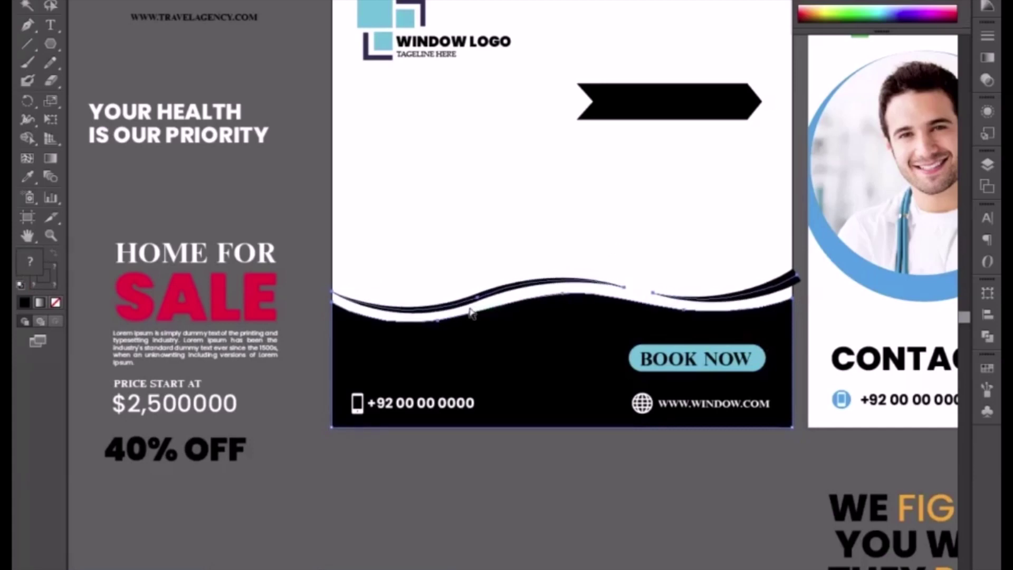
{"action": "key", "text": "Down"}
{"action": "key", "text": "Down"}
{"action": "key", "text": "Down"}
{"action": "key", "text": "Down"}
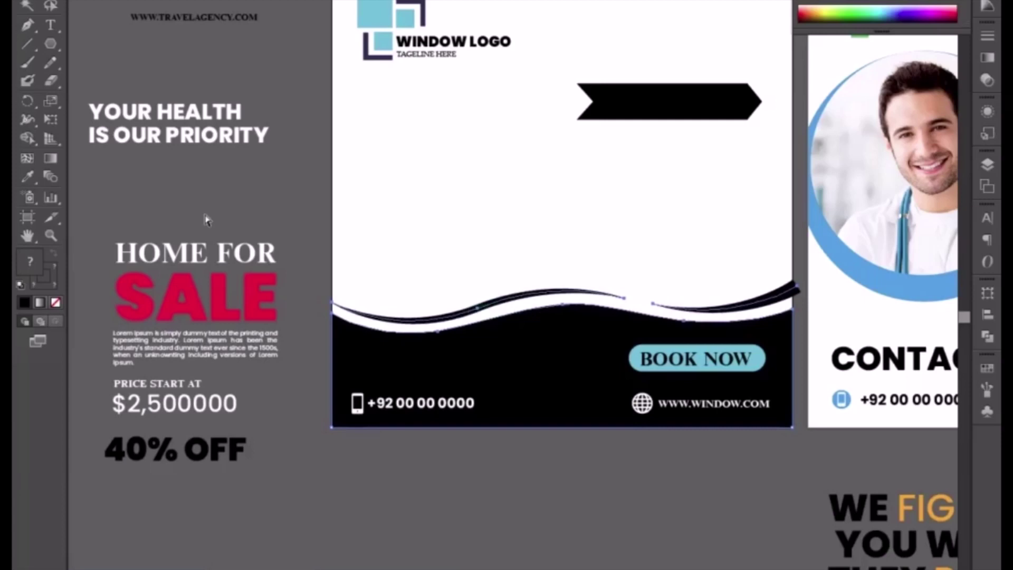
{"action": "left_click", "coordinate": [411, 402]}
{"action": "left_click", "coordinate": [394, 414]}
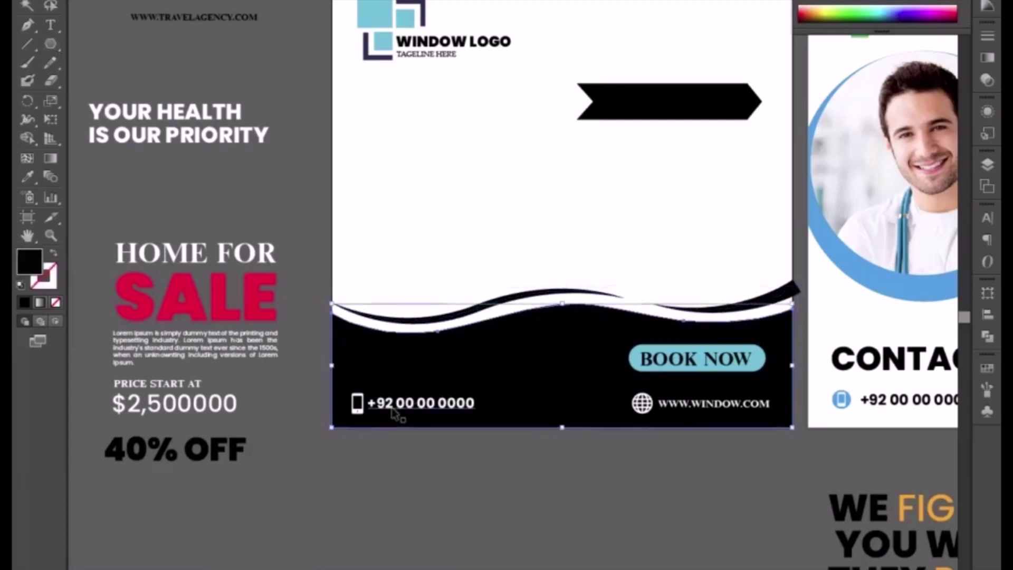
{"action": "left_click", "coordinate": [384, 406]}
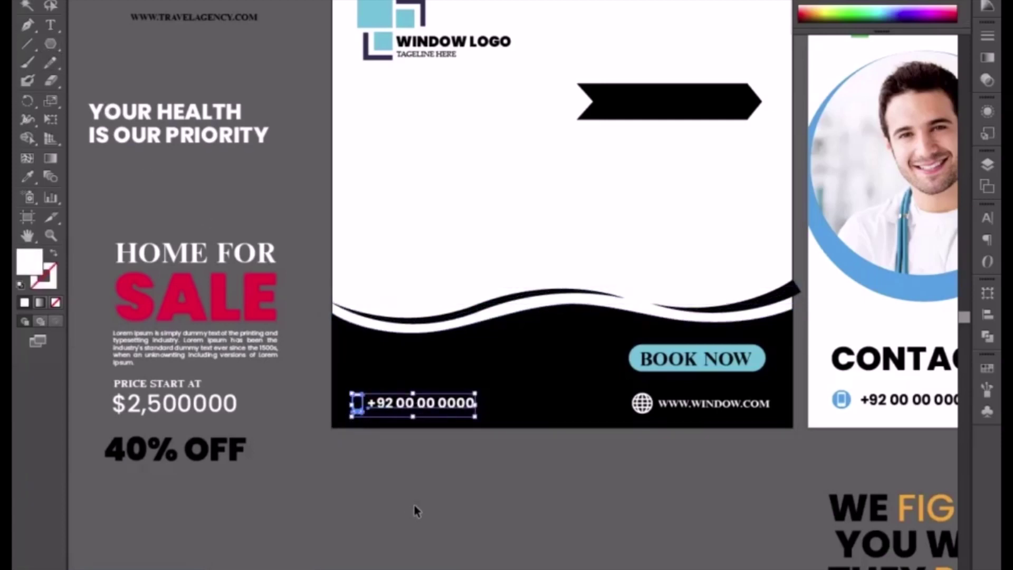
{"action": "left_click", "coordinate": [504, 509]}
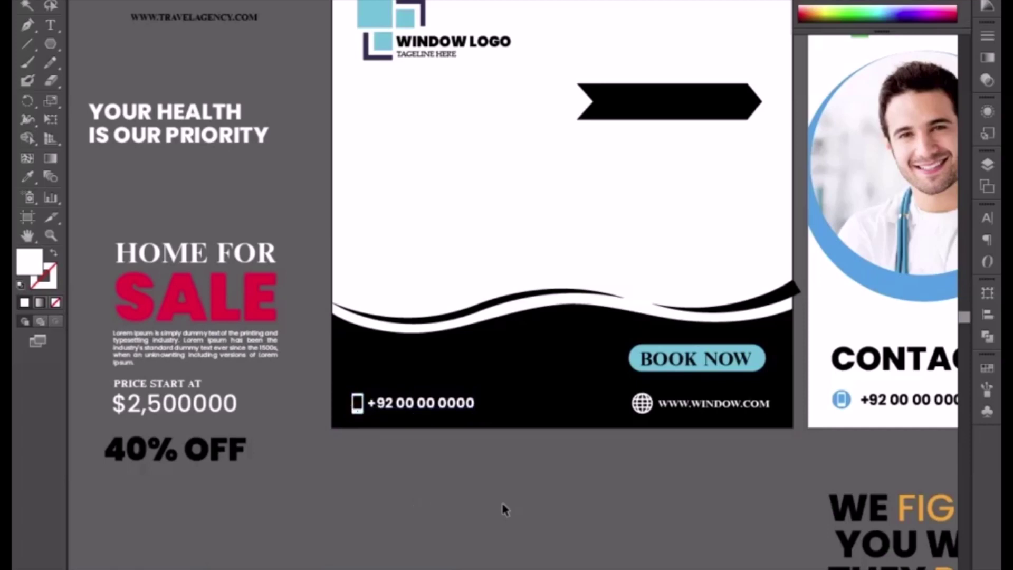
Copy the 40% OFF text into the artboard's white area and edit the copy to read 40% – 50% OFF
{"action": "left_click", "coordinate": [193, 478]}
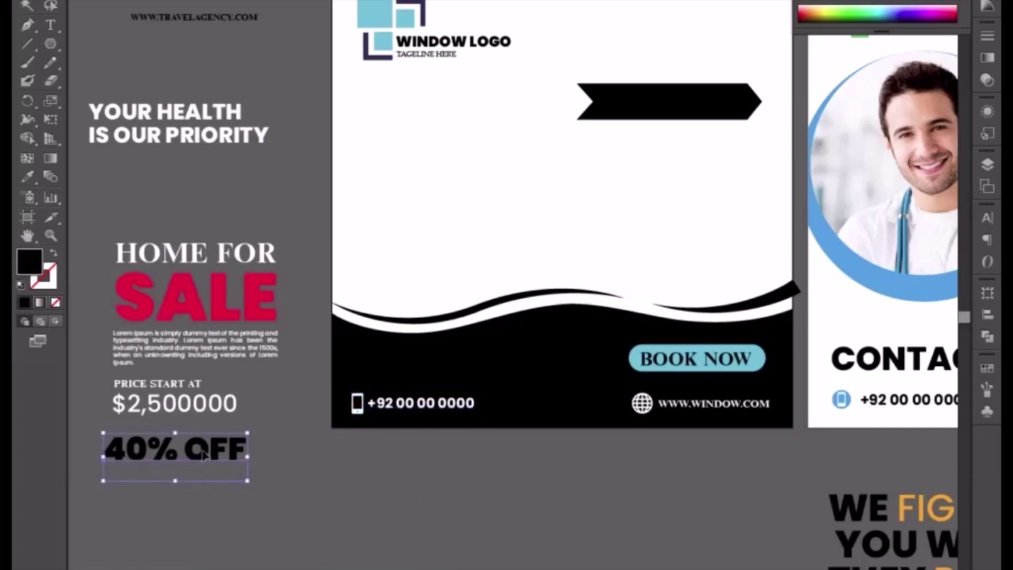
{"action": "left_click_drag", "start_coordinate": [204, 456], "coordinate": [530, 235]}
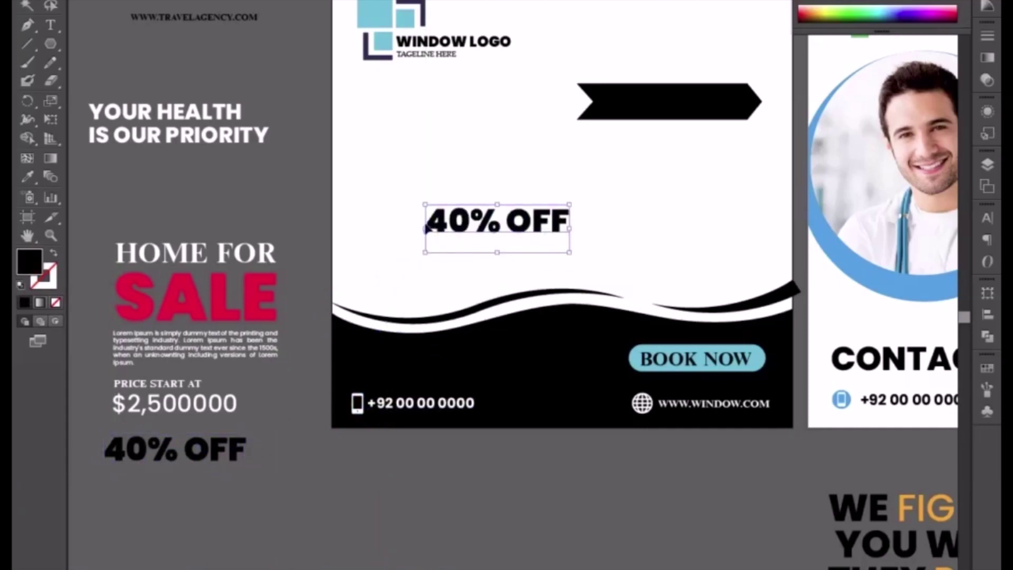
{"action": "key", "text": "t"}
{"action": "left_click", "coordinate": [477, 252]}
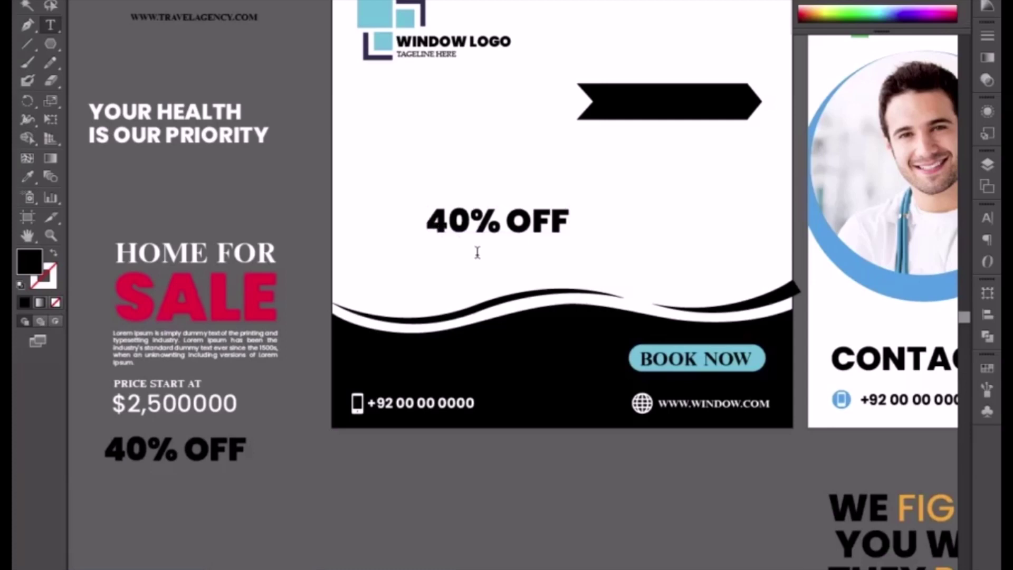
{"action": "key", "text": "Right"}
{"action": "key", "text": "Right"}
{"action": "key", "text": "Right"}
{"action": "key", "text": "Right"}
{"action": "key", "text": "Left"}
{"action": "type", "text": "- "}
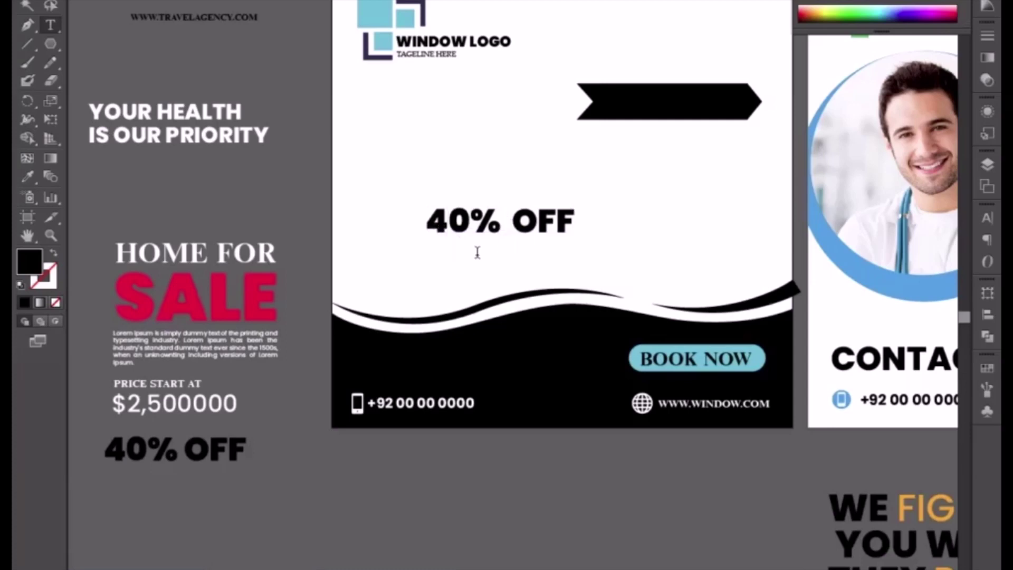
{"action": "type", "text": "50"}
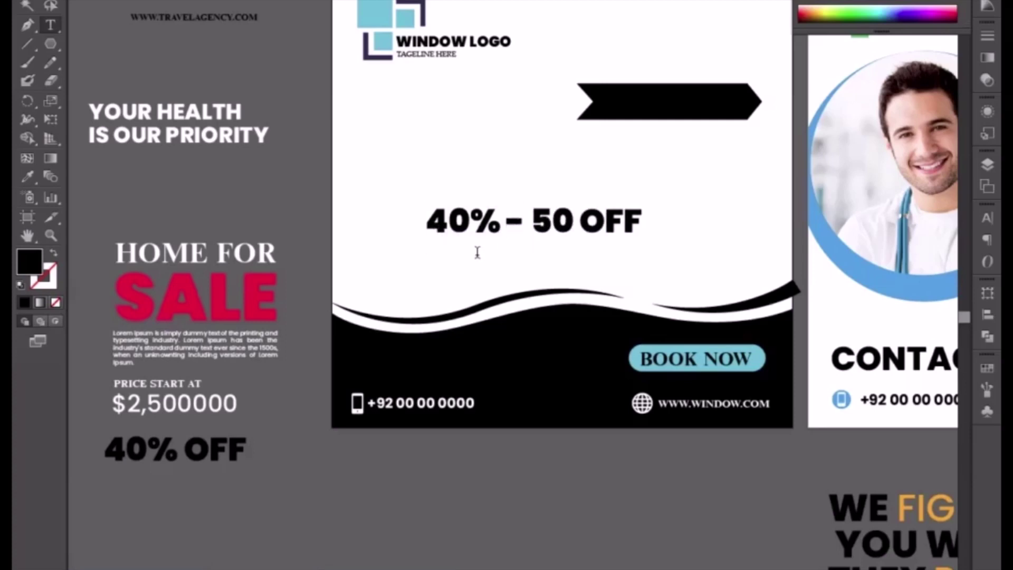
{"action": "key", "text": "BackSpace"}
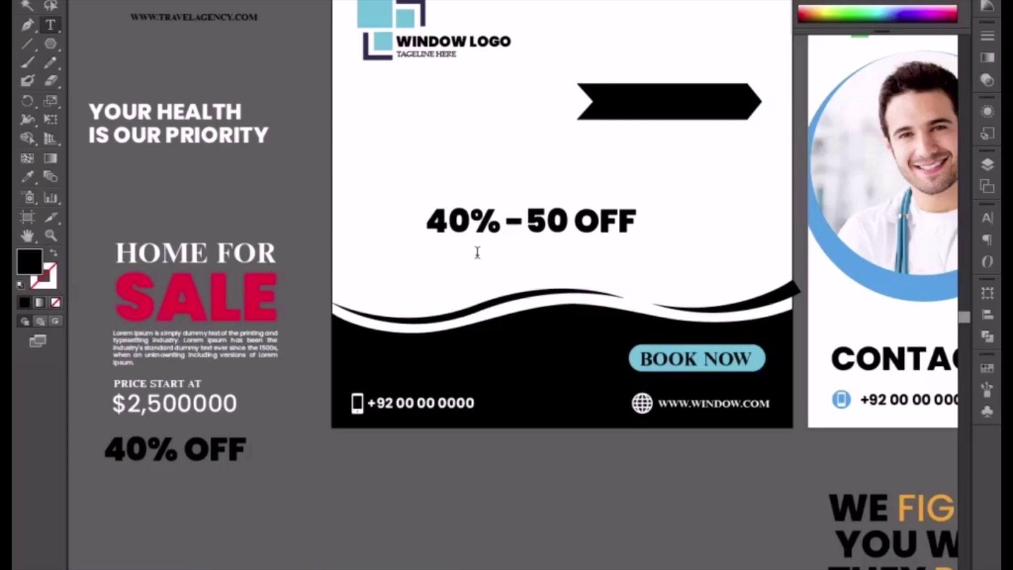
{"action": "left_click", "coordinate": [572, 224]}
{"action": "type", "text": "%"}
{"action": "key", "text": "Escape"}
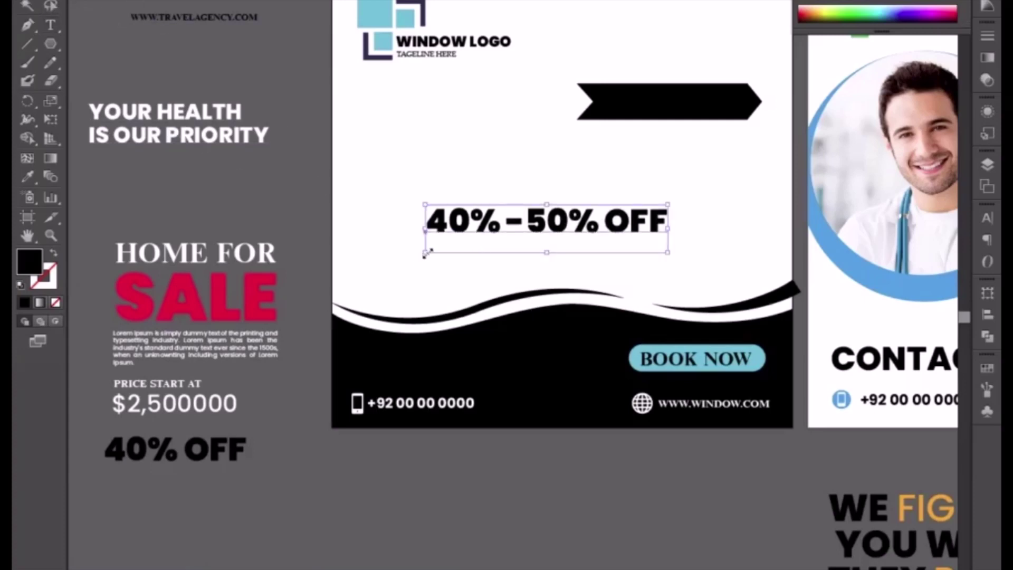
Scale the 40% – 50% OFF text down to about the arrow banner's width and place it just beneath the banner
{"action": "left_click_drag", "start_coordinate": [425, 252], "coordinate": [455, 240]}
{"action": "left_click_drag", "start_coordinate": [560, 223], "coordinate": [650, 155]}
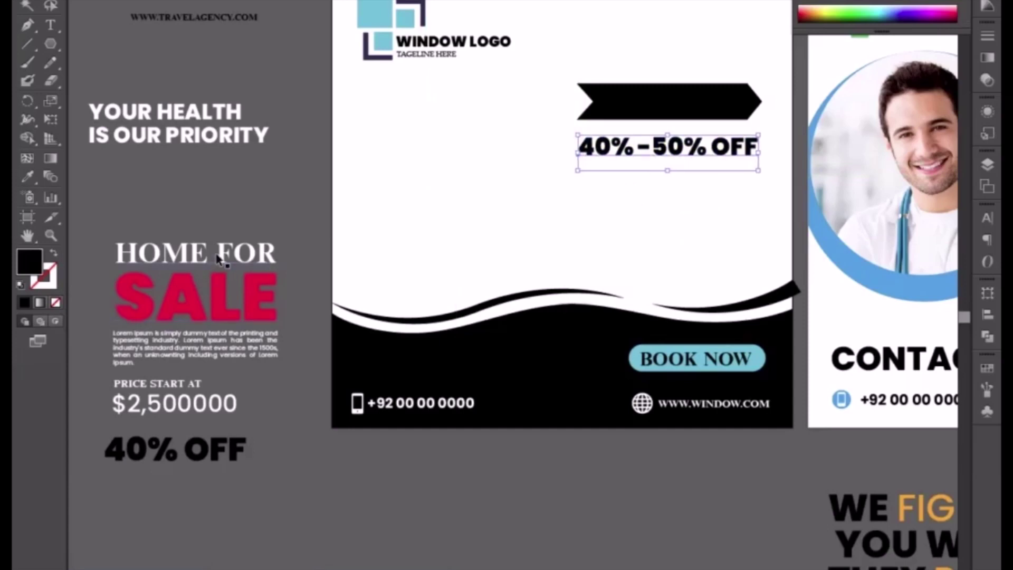
Duplicate the HOME FOR text just above the original and recolour the copy with the wave's black using the Eyedropper
{"action": "left_click_drag", "start_coordinate": [215, 260], "coordinate": [236, 198]}
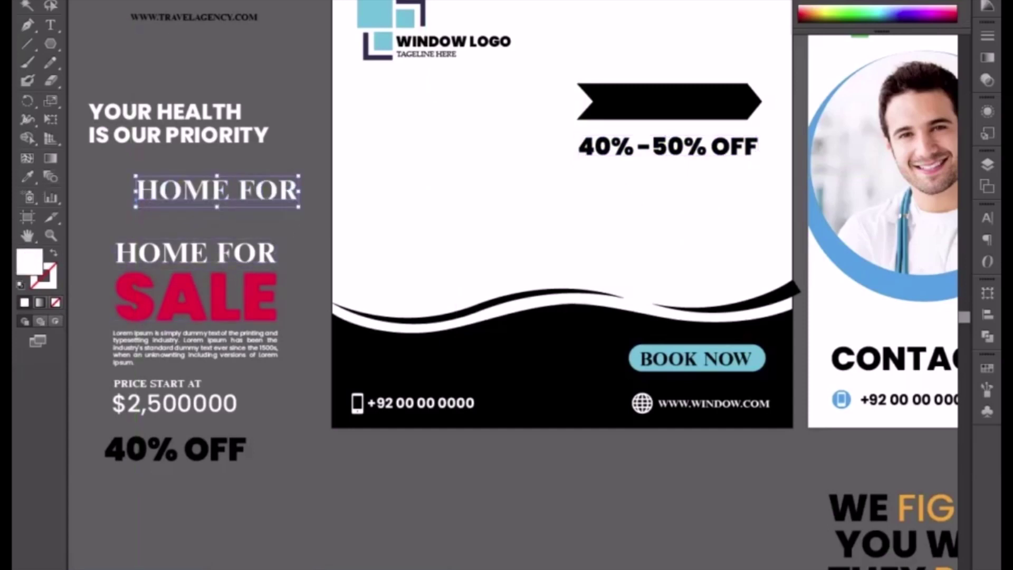
{"action": "left_click", "coordinate": [27, 176]}
{"action": "left_click", "coordinate": [486, 353]}
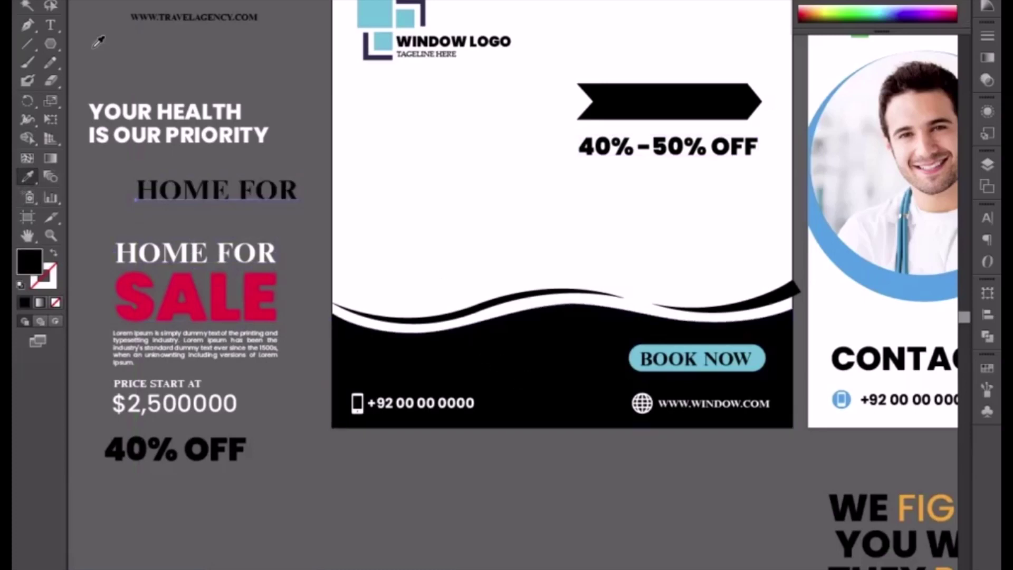
Replace the duplicated heading's wording with FOR SPECIAL OFFER
{"action": "key", "text": "v"}
{"action": "double_click", "coordinate": [225, 195]}
{"action": "key", "text": "ctrl+a"}
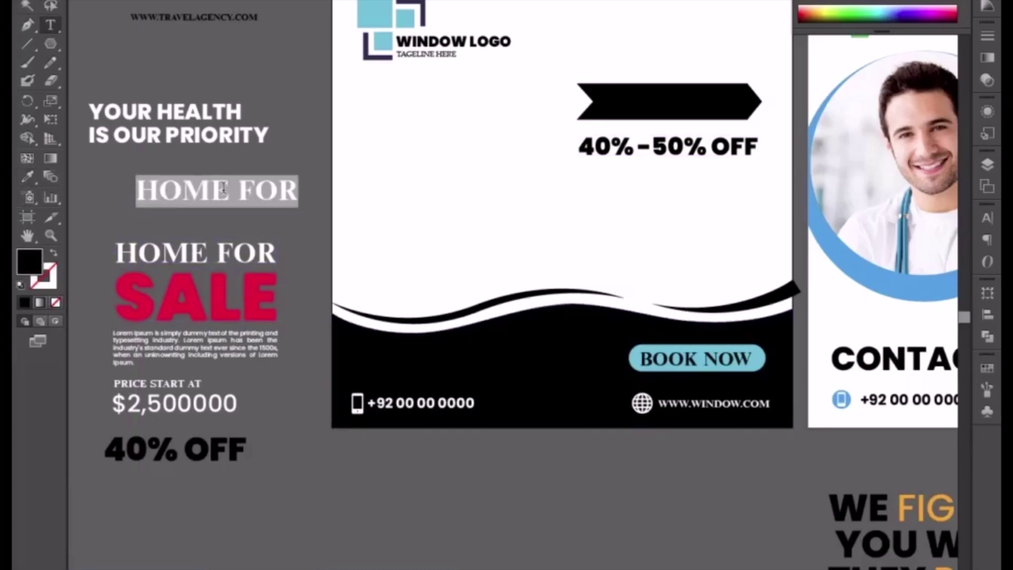
{"action": "type", "text": "FOR"}
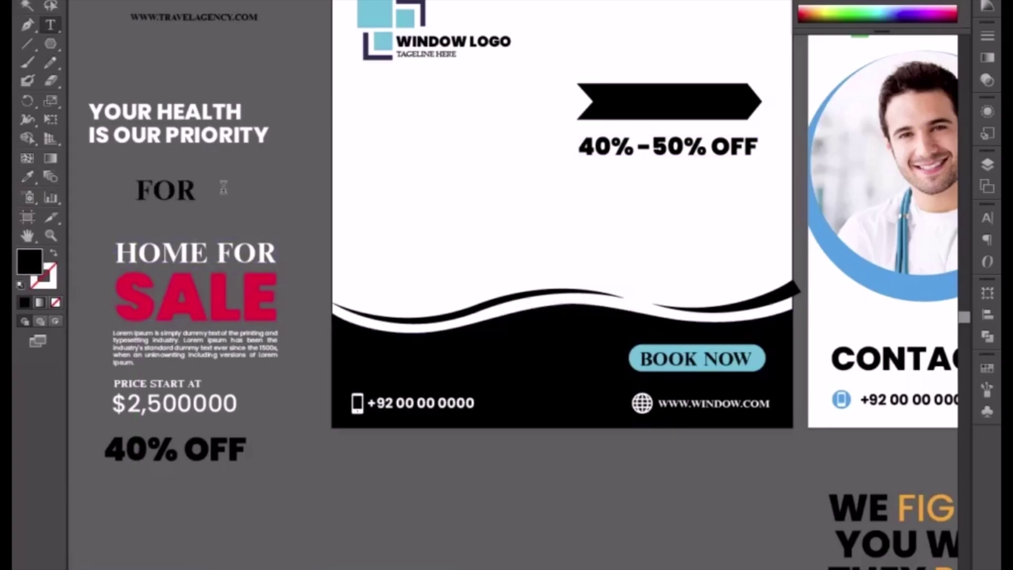
{"action": "type", "text": " SPEC"}
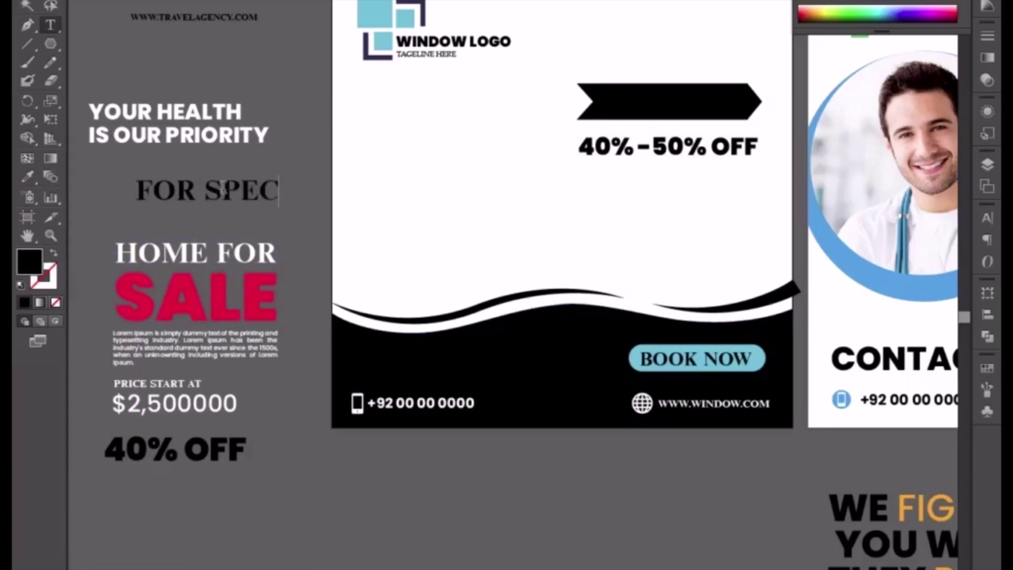
{"action": "type", "text": "IAL O"}
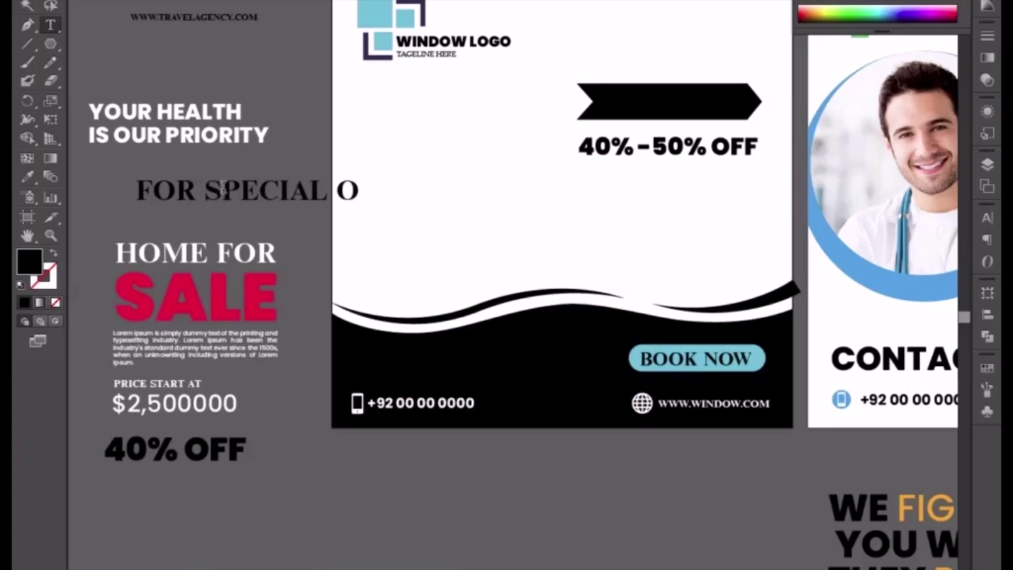
{"action": "type", "text": "G"}
{"action": "key", "text": "BackSpace"}
{"action": "type", "text": "FFER"}
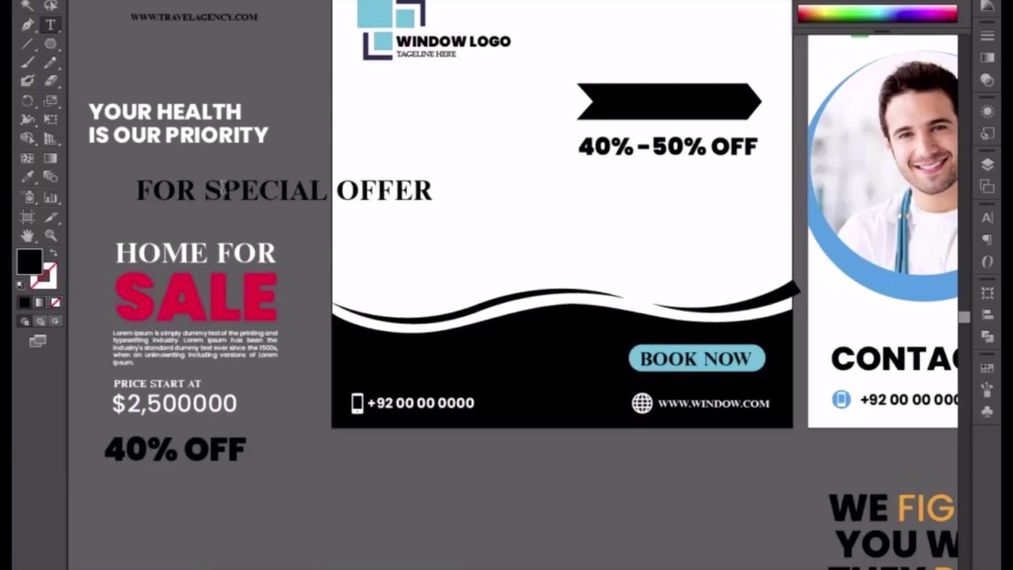
{"action": "left_click", "coordinate": [38, 2]}
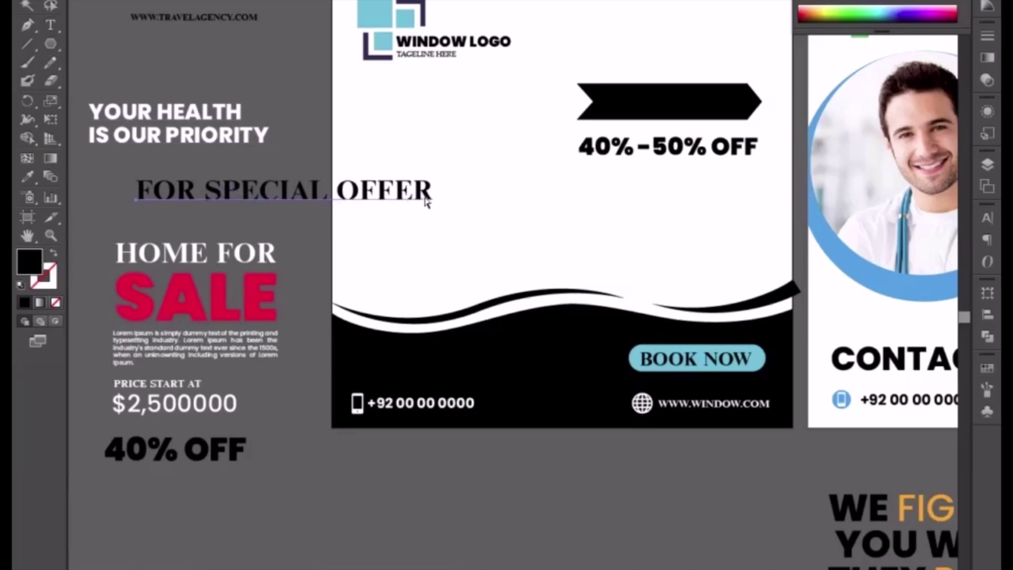
Recolour the FOR SPECIAL OFFER text with the artboard's white background using the Eyedropper
{"action": "key", "text": "v"}
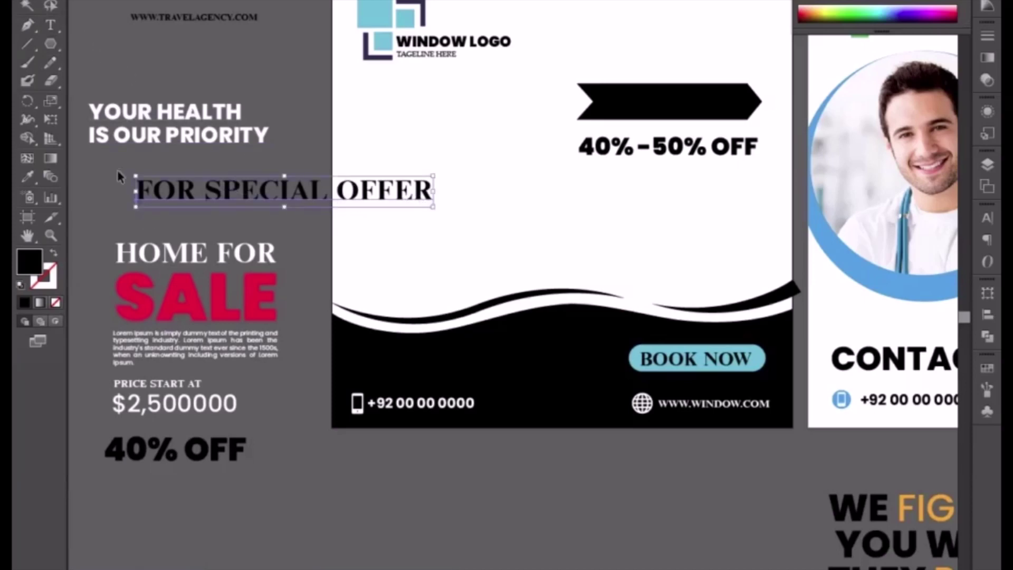
{"action": "left_click", "coordinate": [28, 177]}
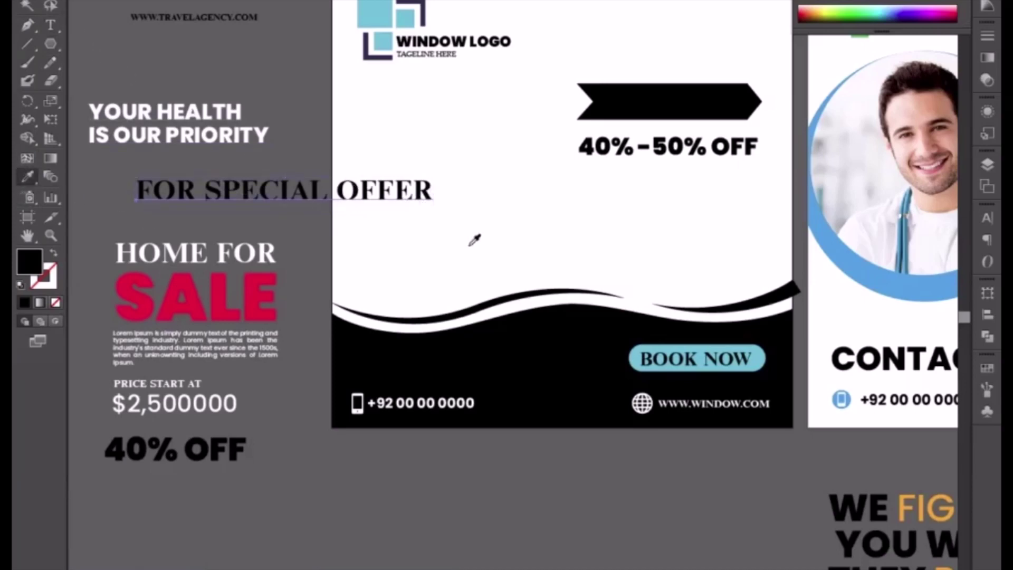
{"action": "left_click", "coordinate": [496, 239]}
{"action": "key", "text": "v"}
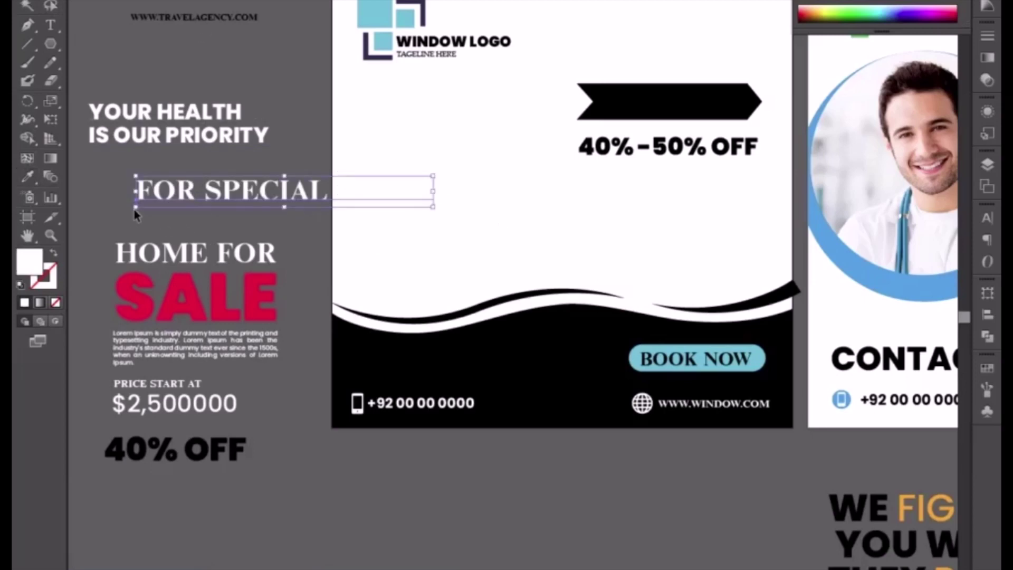
Shrink the FOR SPECIAL OFFER text, place it over the black arrow banner and bring it to the front
{"action": "left_click_drag", "start_coordinate": [136, 207], "coordinate": [179, 189]}
{"action": "left_click_drag", "start_coordinate": [326, 184], "coordinate": [626, 100]}
{"action": "right_click", "coordinate": [625, 101]}
{"action": "mouse_move", "coordinate": [668, 253]}
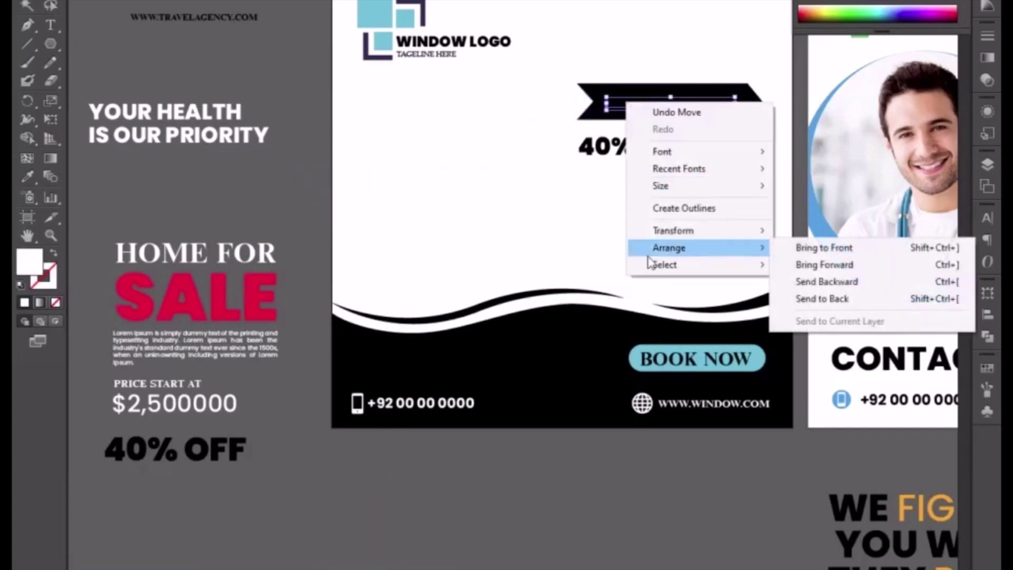
{"action": "left_click", "coordinate": [799, 248]}
Enlarge the FOR SPECIAL OFFER text slightly and nudge it up and right to centre it in the arrow banner
{"action": "left_click_drag", "start_coordinate": [654, 166], "coordinate": [563, 328]}
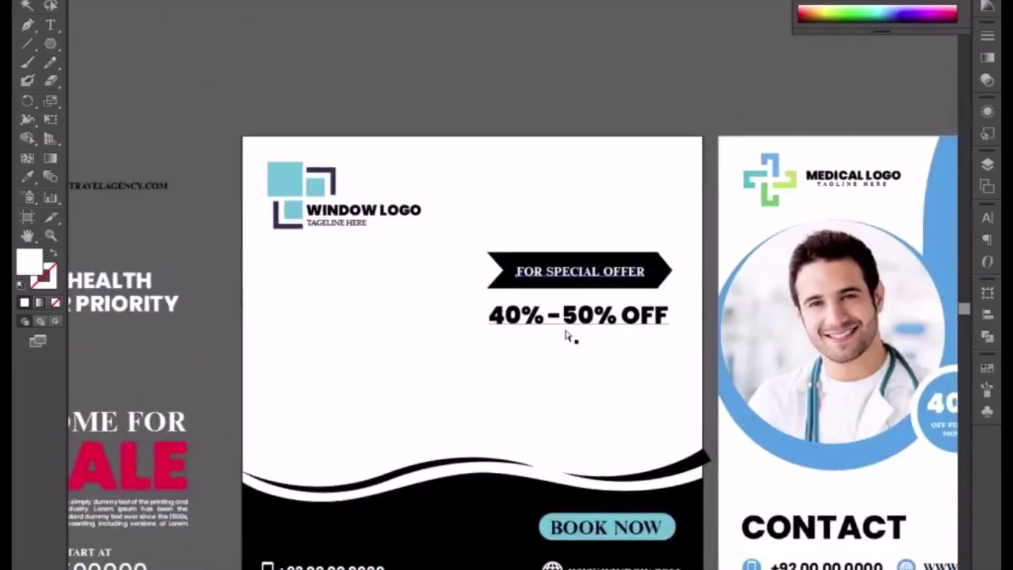
{"action": "scroll", "coordinate": [570, 335], "scroll_direction": "up", "scroll_amount": 2}
{"action": "left_click_drag", "start_coordinate": [775, 246], "coordinate": [799, 256]}
{"action": "key", "text": "Up"}
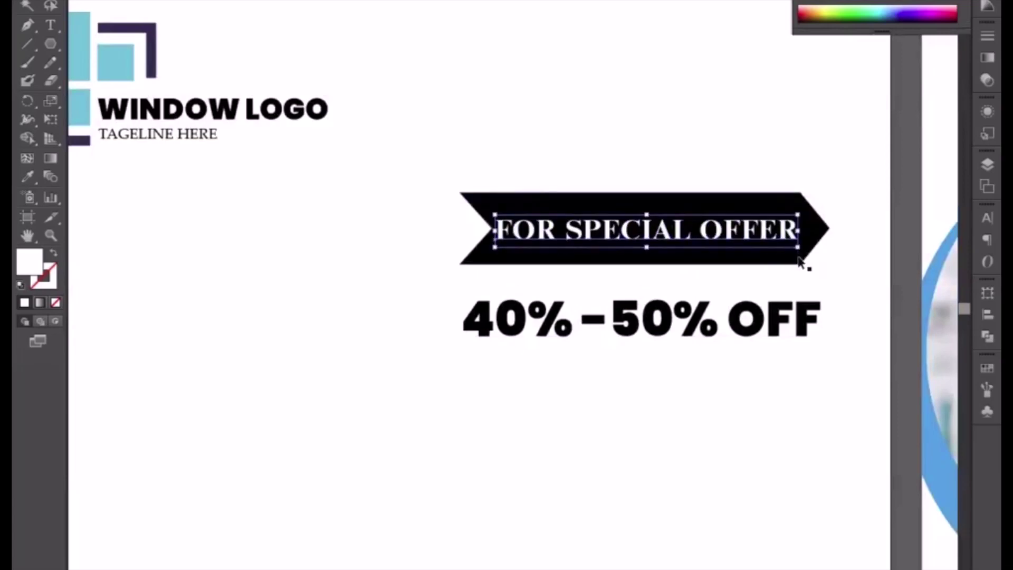
{"action": "key", "text": "Right"}
{"action": "left_click", "coordinate": [658, 416]}
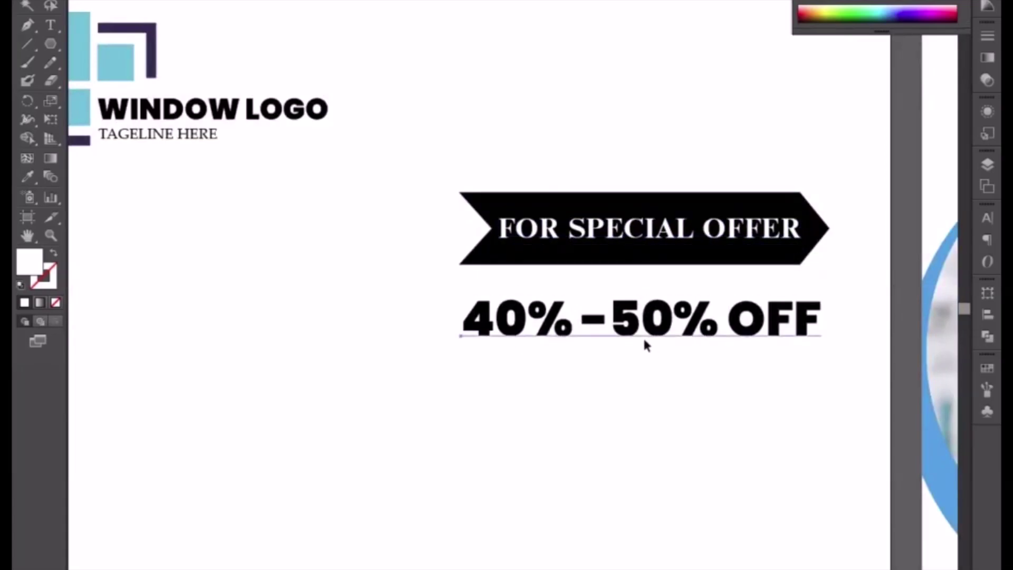
Move the 40% – 50% OFF text slightly up, closer to the arrow banner
{"action": "left_click_drag", "start_coordinate": [645, 344], "coordinate": [648, 328]}
{"action": "key", "text": "ctrl+minus"}
{"action": "key", "text": "ctrl+minus"}
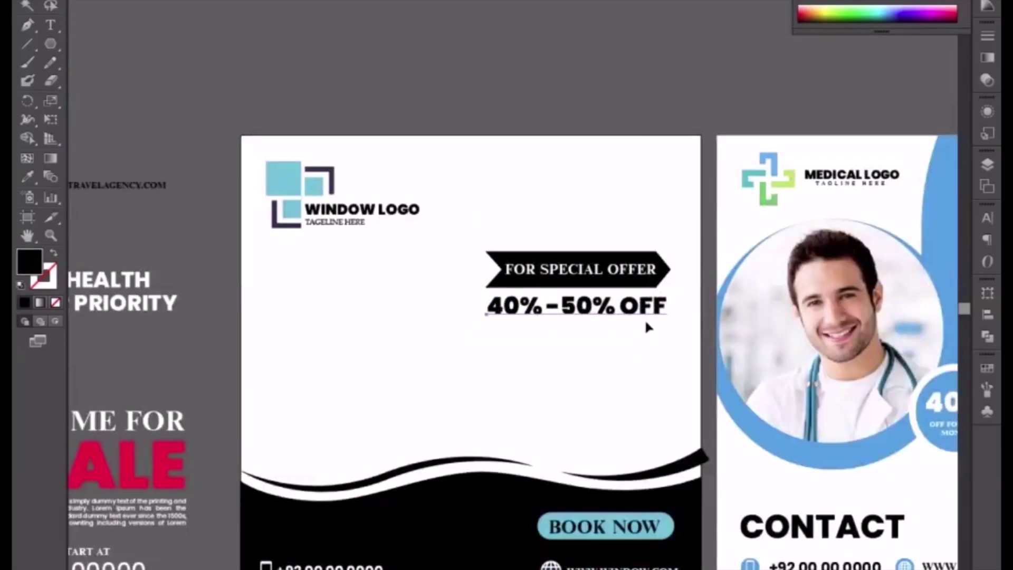
Move the arrow banner, its text and the 40% – 50% OFF line together straight down to just above the wave
{"action": "left_click", "coordinate": [454, 249]}
{"action": "left_click_drag", "start_coordinate": [455, 257], "coordinate": [680, 346]}
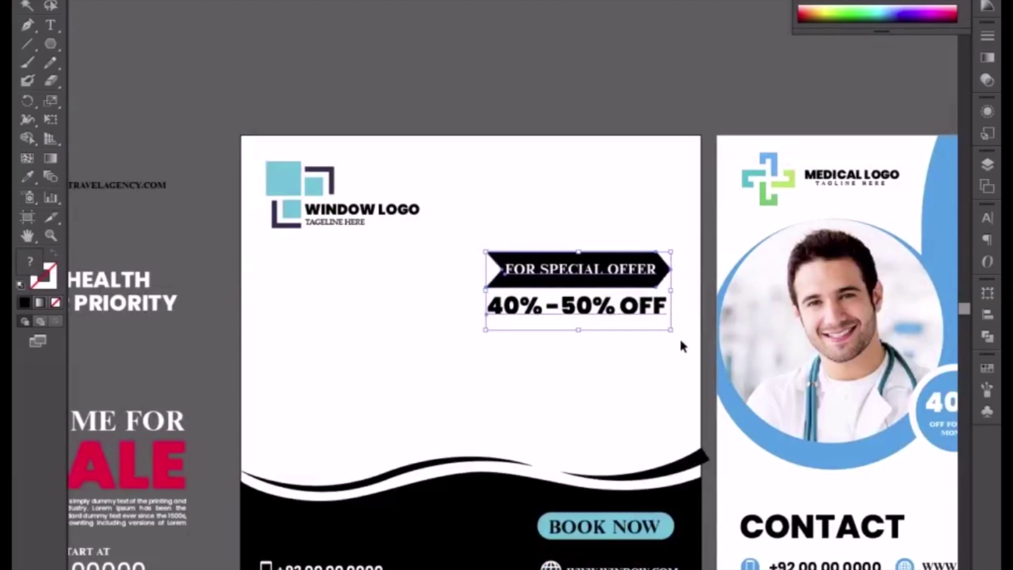
{"action": "key", "text": "a"}
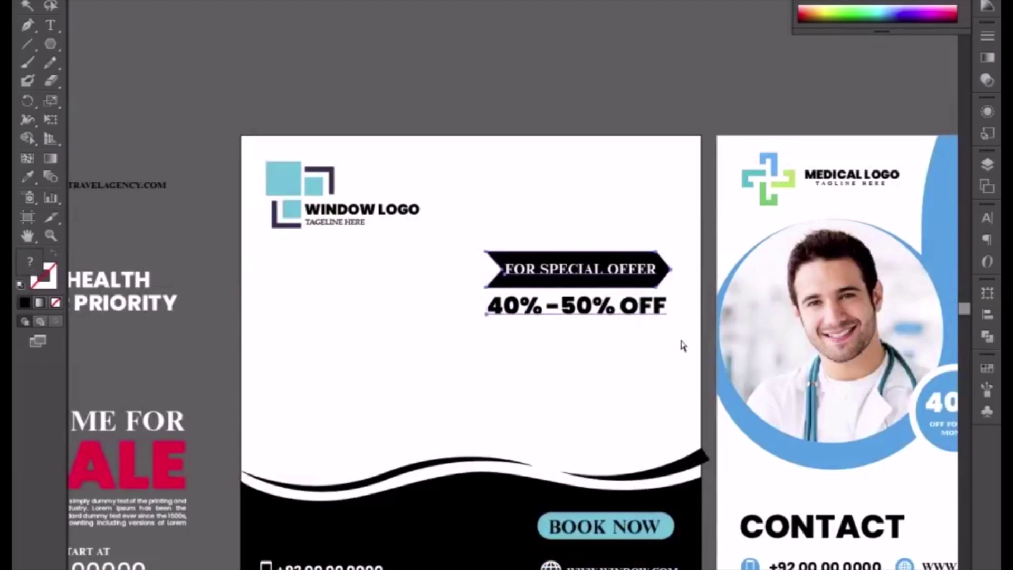
{"action": "key", "text": "v"}
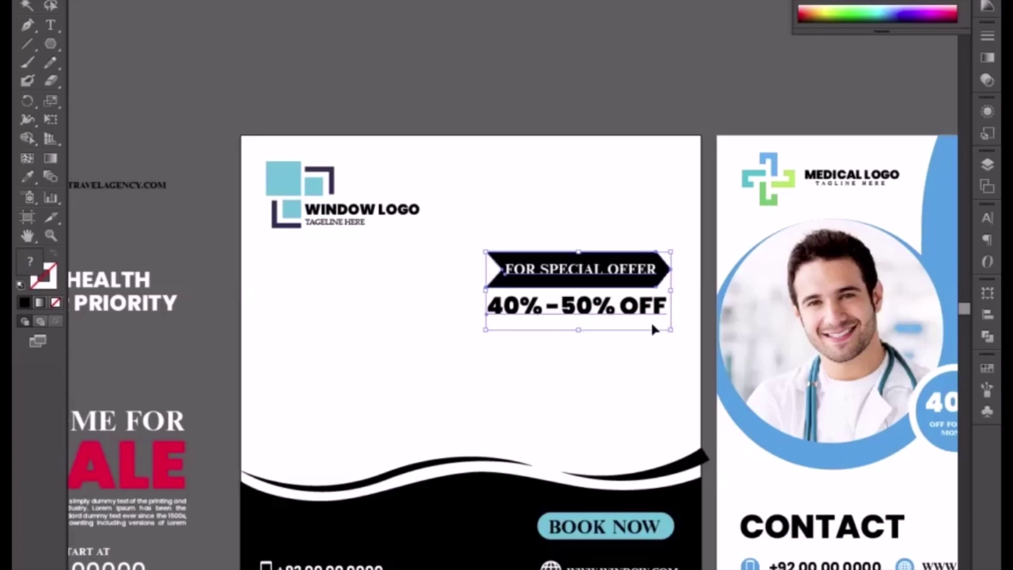
{"action": "left_click_drag", "start_coordinate": [631, 280], "coordinate": [635, 367]}
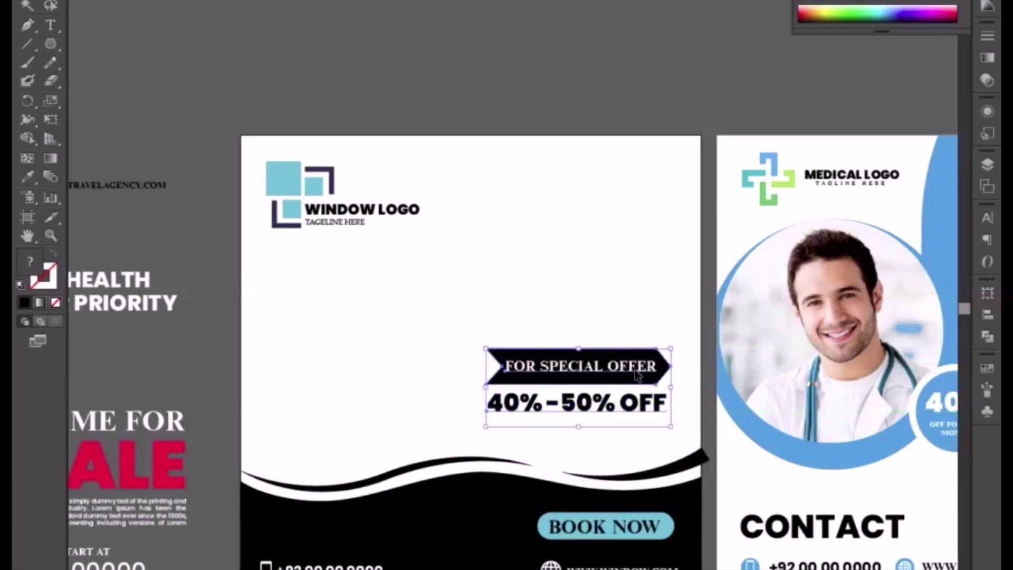
{"action": "left_click", "coordinate": [489, 306]}
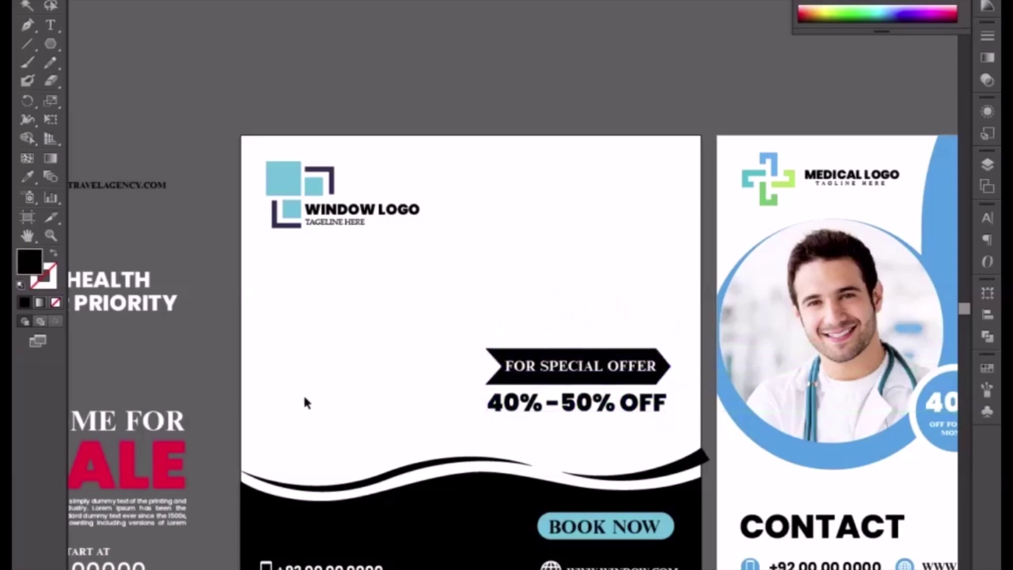
Recolour the white YOUR HEALTH IS OUR PRIORITY text black and move it onto the window poster below the logo
{"action": "left_click", "coordinate": [141, 312]}
{"action": "left_click", "coordinate": [27, 175]}
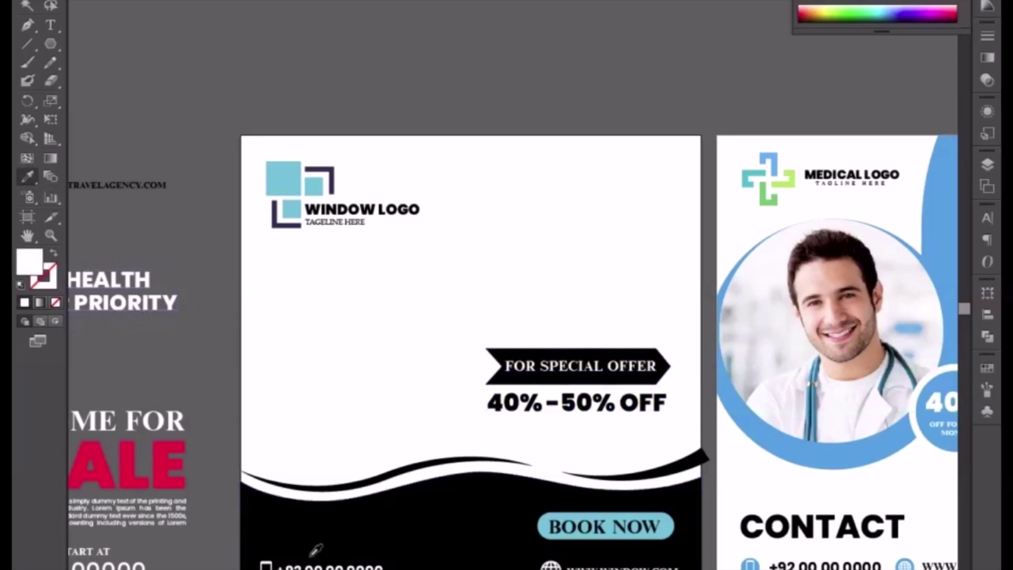
{"action": "left_click", "coordinate": [310, 552]}
{"action": "left_click", "coordinate": [25, 5]}
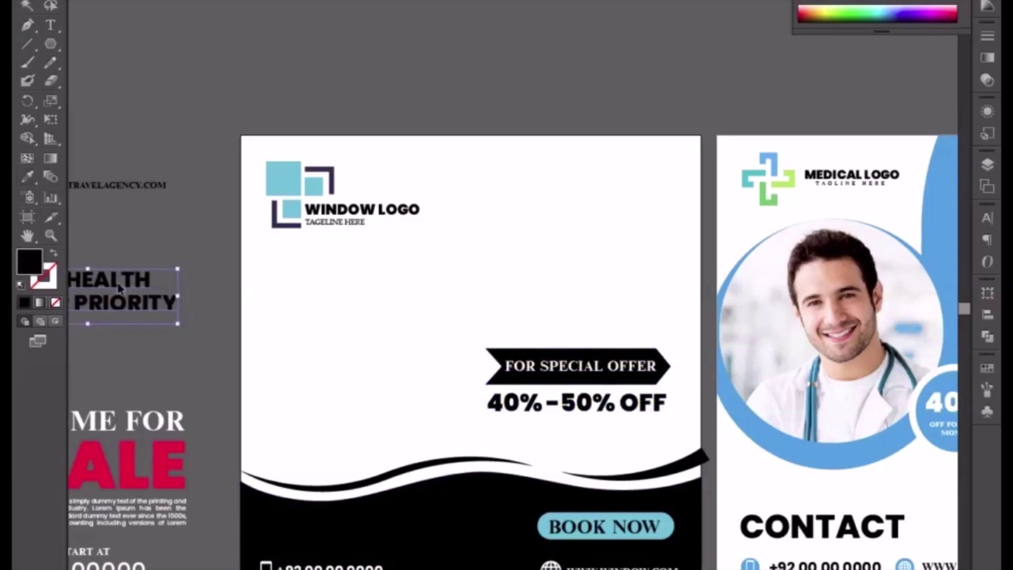
{"action": "left_click_drag", "start_coordinate": [118, 286], "coordinate": [370, 290]}
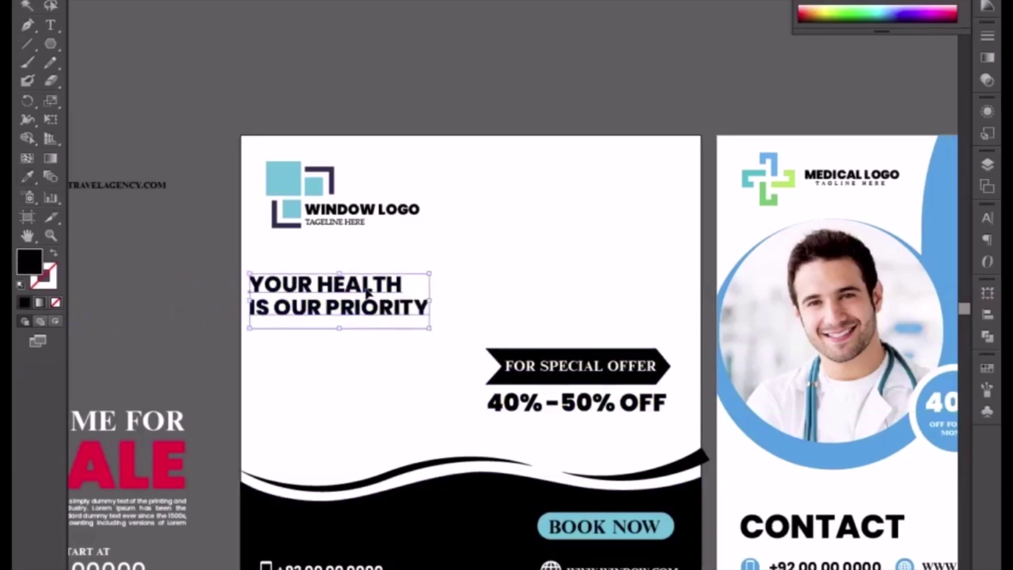
Replace the YOUR HEALTH IS OUR PRIORITY text with HOME IMPROVEMENTS
{"action": "double_click", "coordinate": [364, 289]}
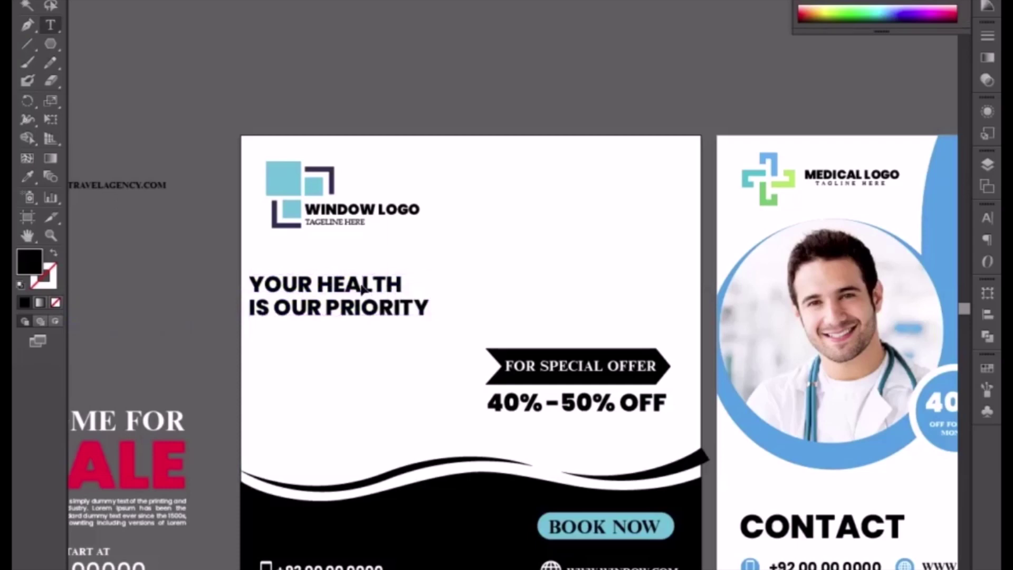
{"action": "key", "text": "ctrl+a"}
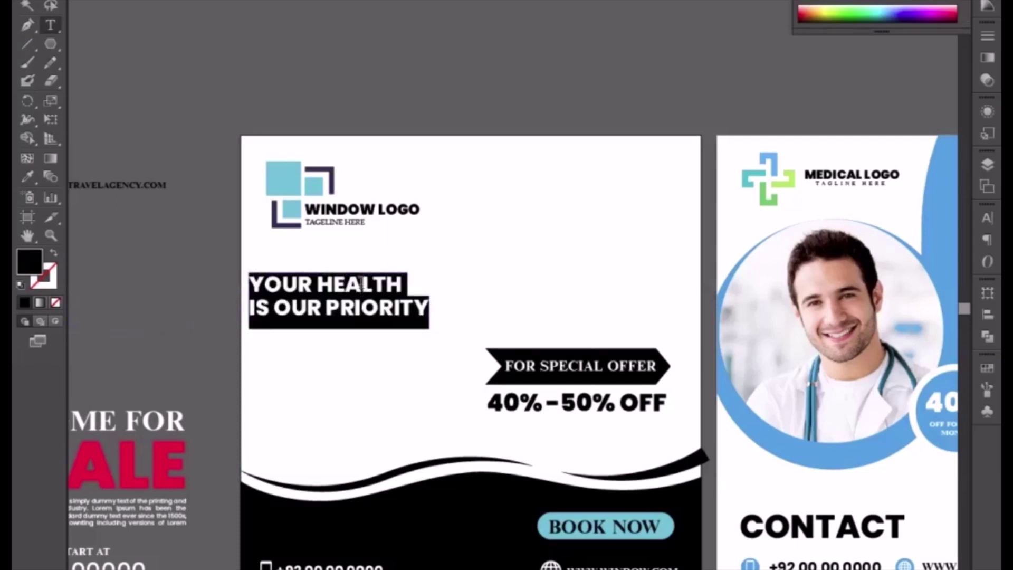
{"action": "type", "text": "HO"}
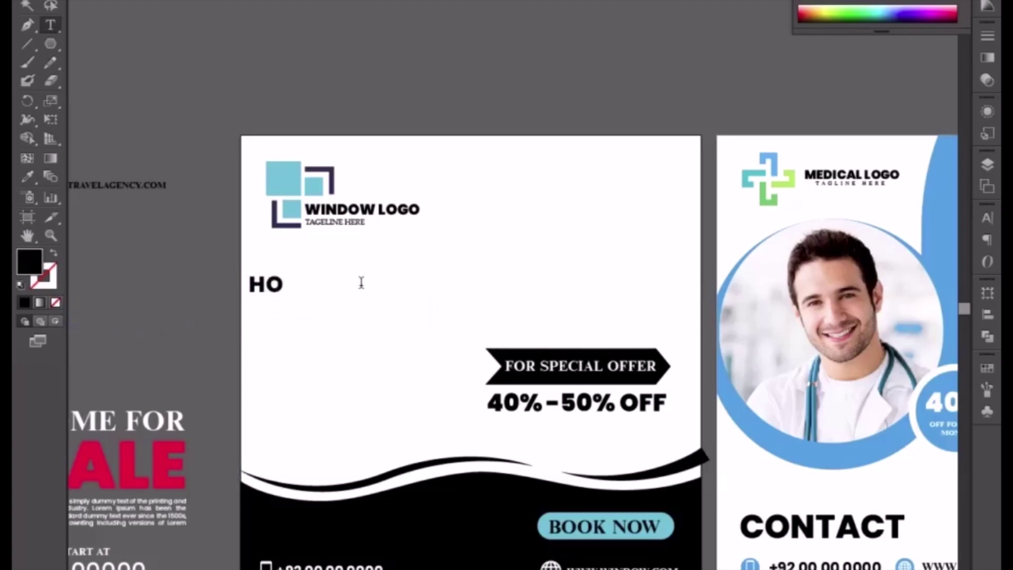
{"action": "type", "text": "ME I"}
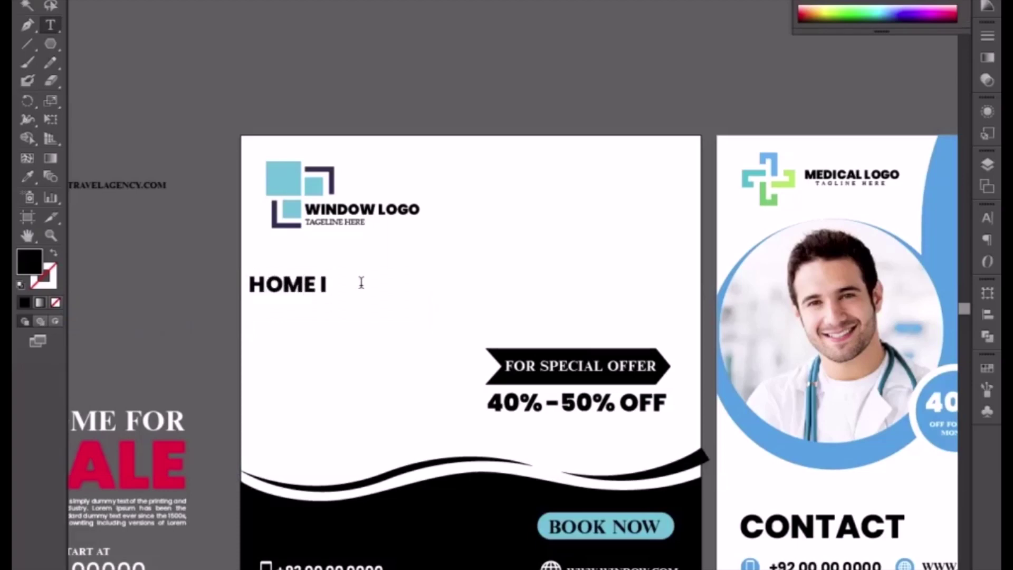
{"action": "type", "text": "MPROVE"}
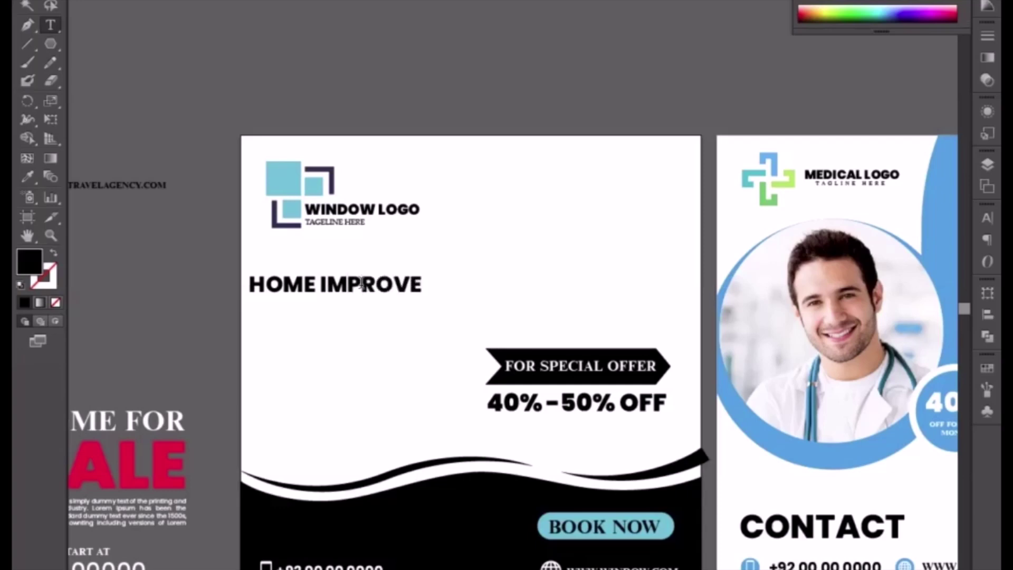
{"action": "type", "text": "MENTS"}
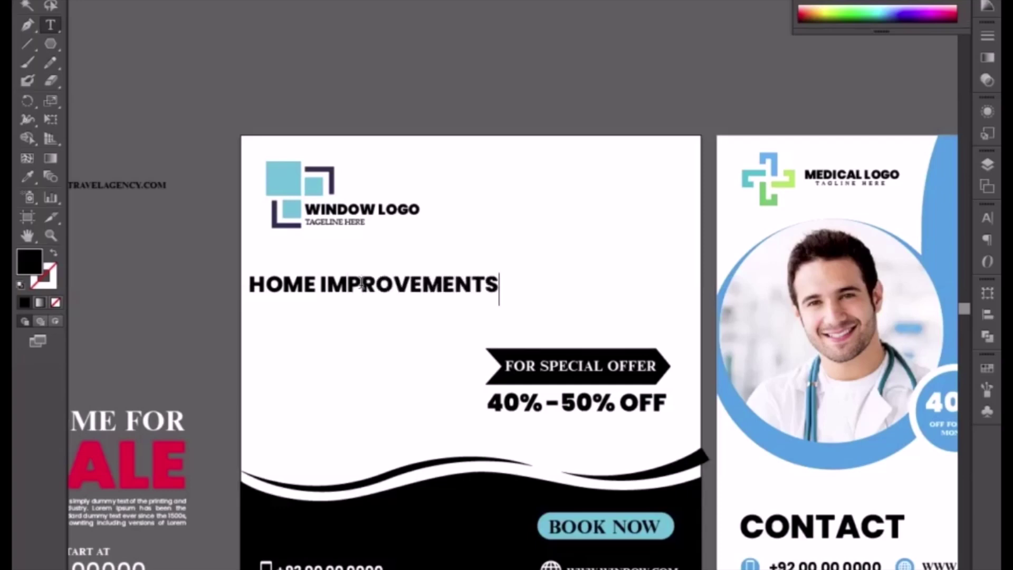
Add a second headline line reading EXTENSIONS & RENOVATIONS below HOME IMPROVEMENTS
{"action": "key", "text": "Return"}
{"action": "type", "text": "EXT"}
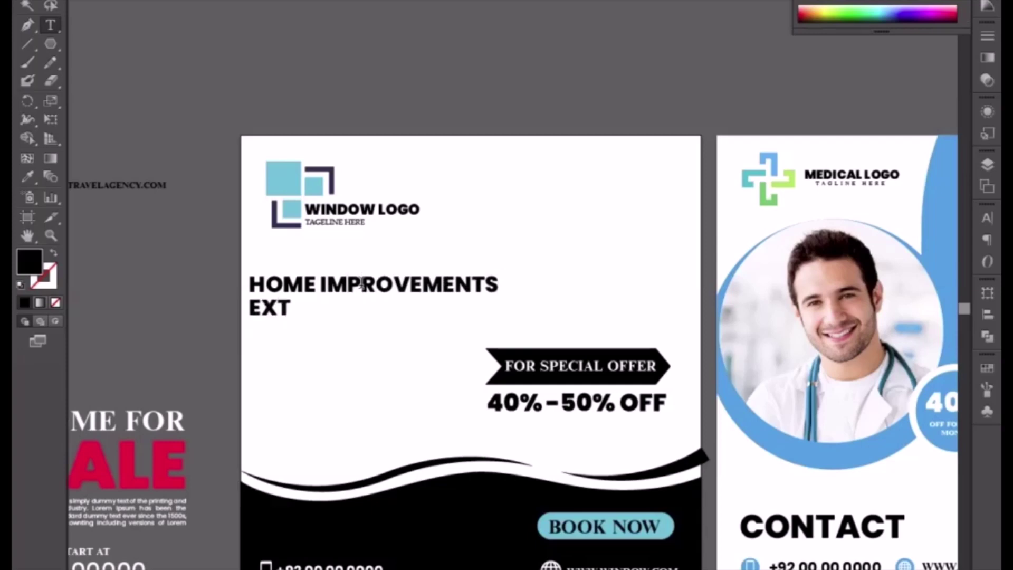
{"action": "type", "text": "ENSTIO"}
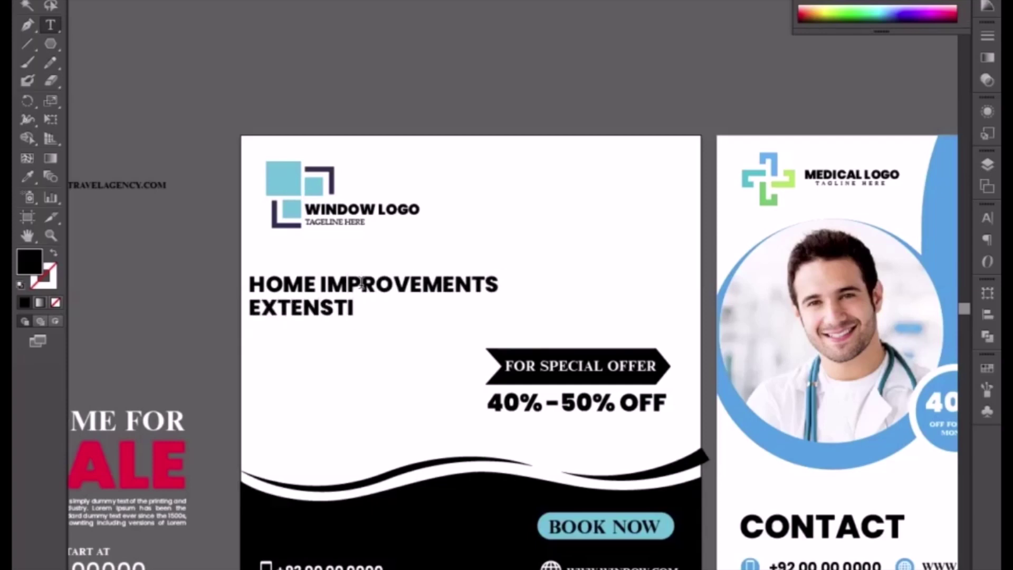
{"action": "key", "text": "BackSpace"}
{"action": "key", "text": "BackSpace"}
{"action": "key", "text": "BackSpace"}
{"action": "type", "text": "ION"}
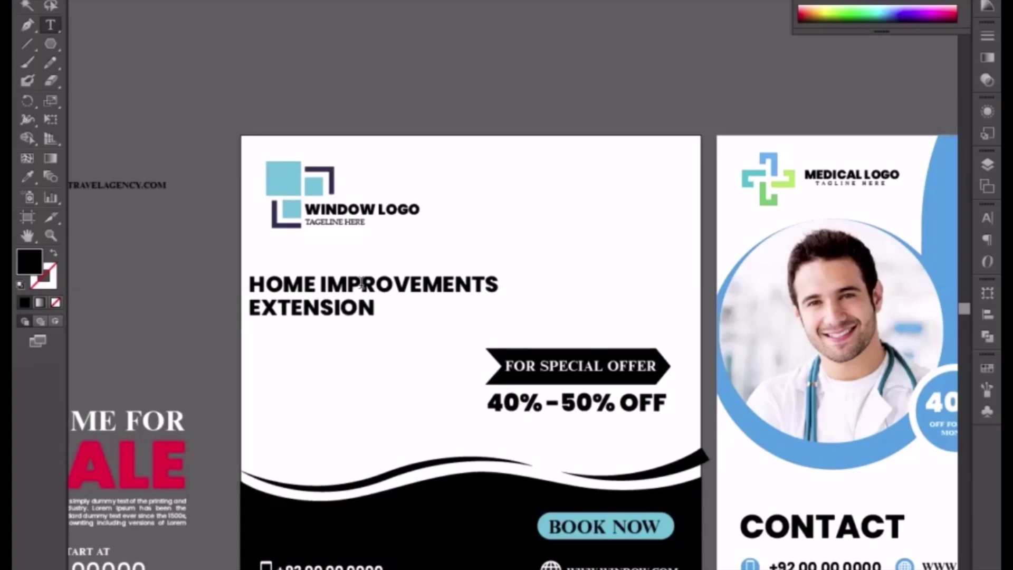
{"action": "type", "text": "S & "}
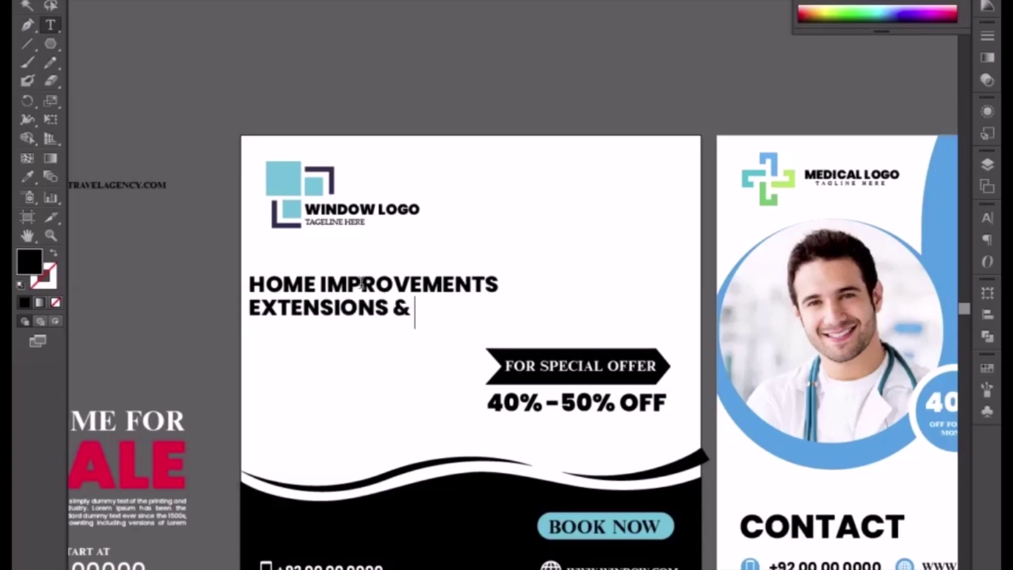
{"action": "type", "text": "REBIO"}
{"action": "key", "text": "BackSpace"}
{"action": "key", "text": "BackSpace"}
{"action": "key", "text": "BackSpace"}
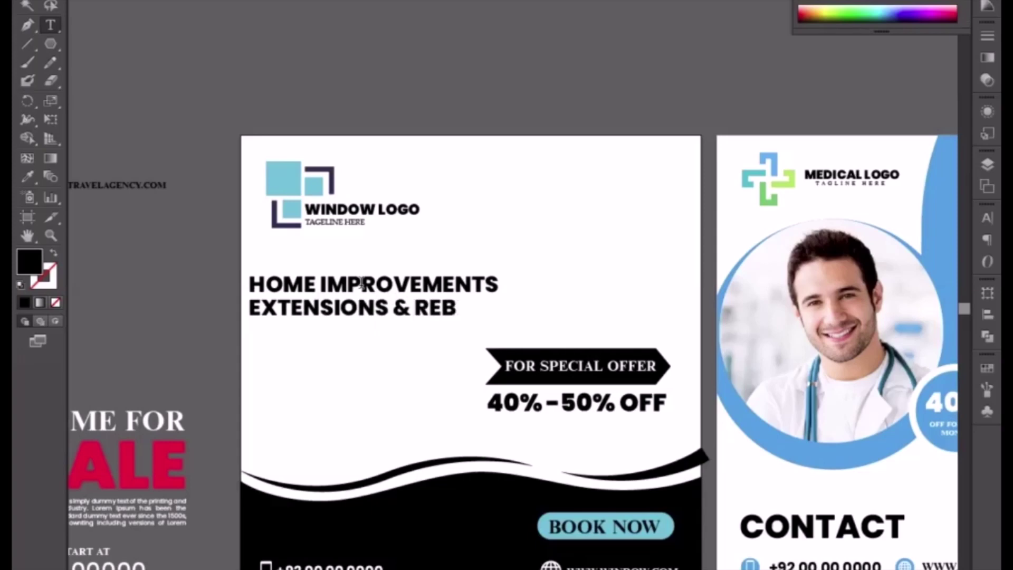
{"action": "type", "text": "NOVATION"}
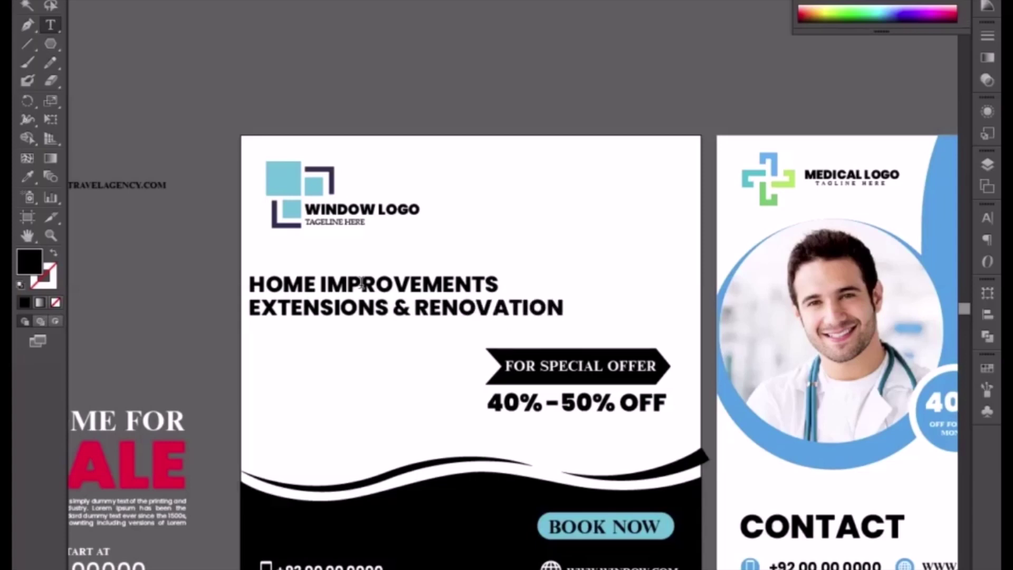
{"action": "type", "text": "S"}
{"action": "key", "text": "Escape"}
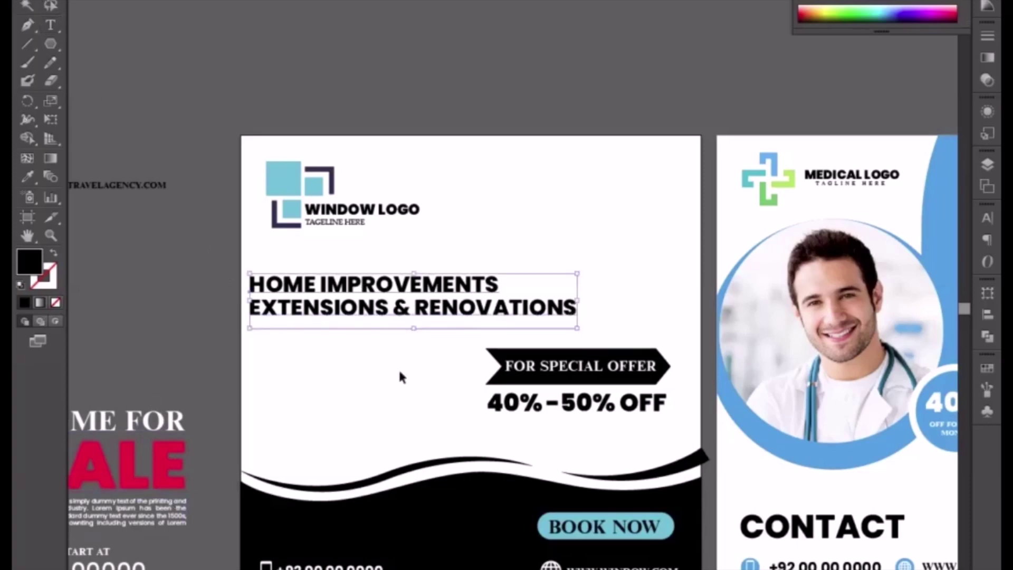
Break the second headline line before the ampersand so that & RENOVATIONS forms a third line
{"action": "key", "text": "t"}
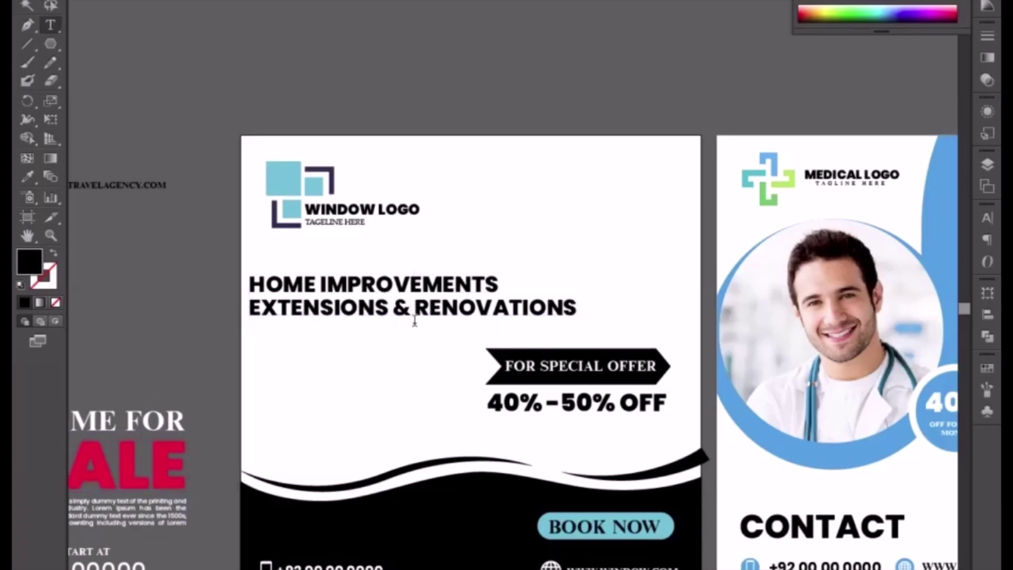
{"action": "left_click", "coordinate": [405, 323]}
{"action": "key", "text": "Left"}
{"action": "key", "text": "Return"}
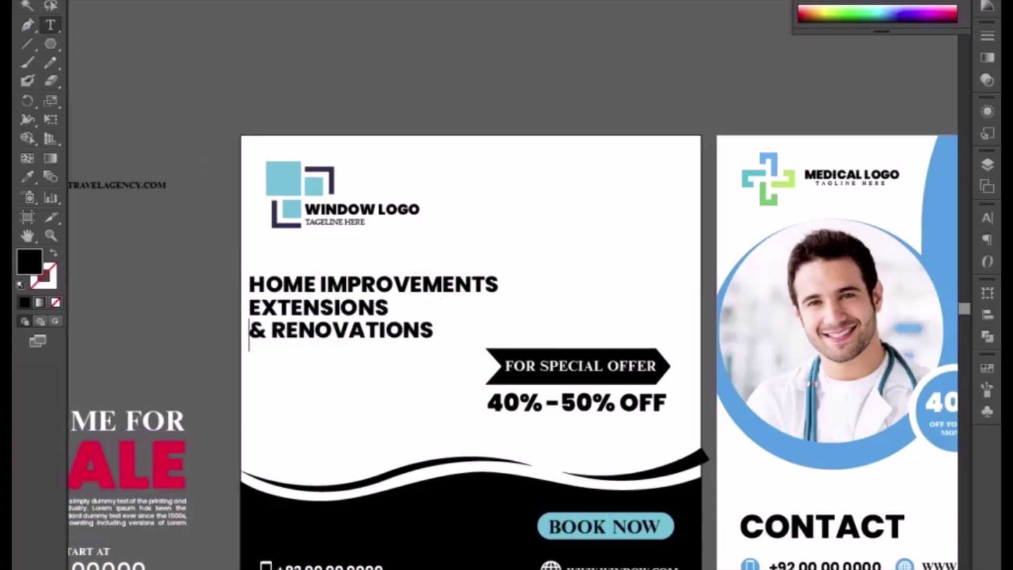
{"action": "key", "text": "Escape"}
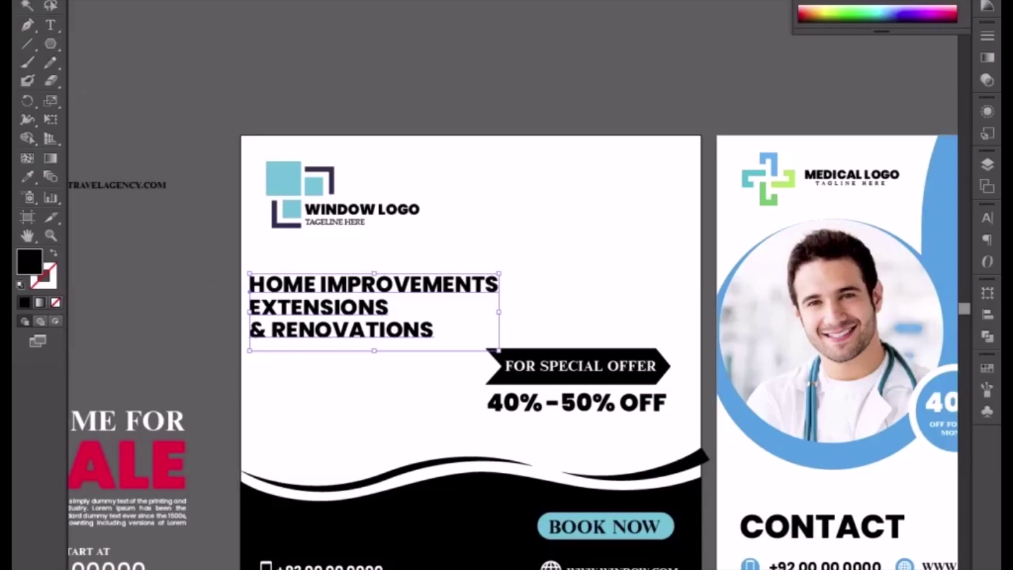
Enlarge the headline text to about 40 pt and set its leading to 50 pt
{"action": "left_click_drag", "start_coordinate": [499, 351], "coordinate": [599, 357]}
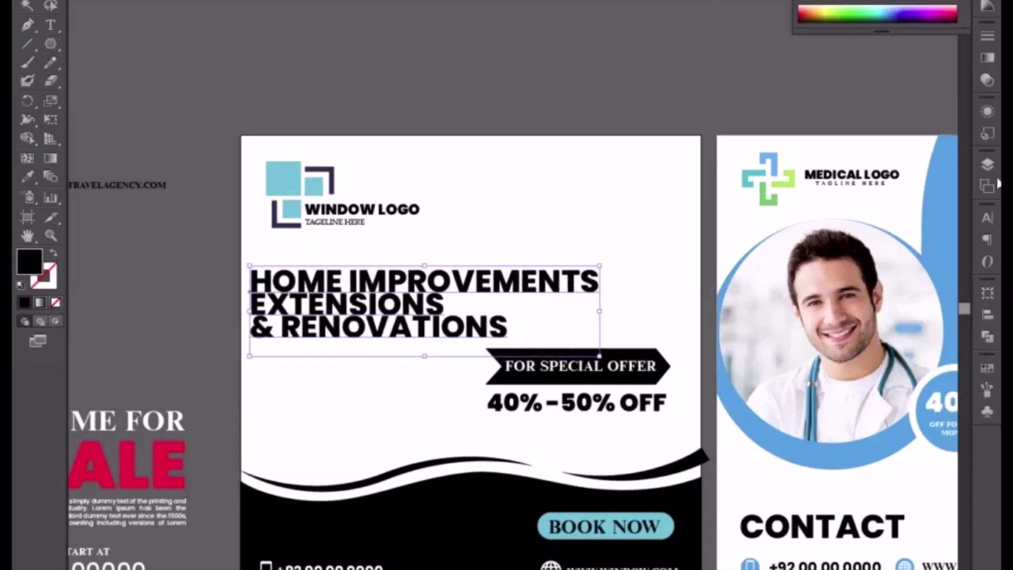
{"action": "left_click", "coordinate": [987, 218]}
{"action": "left_click", "coordinate": [932, 272]}
{"action": "type", "text": "38"}
{"action": "key", "text": "Return"}
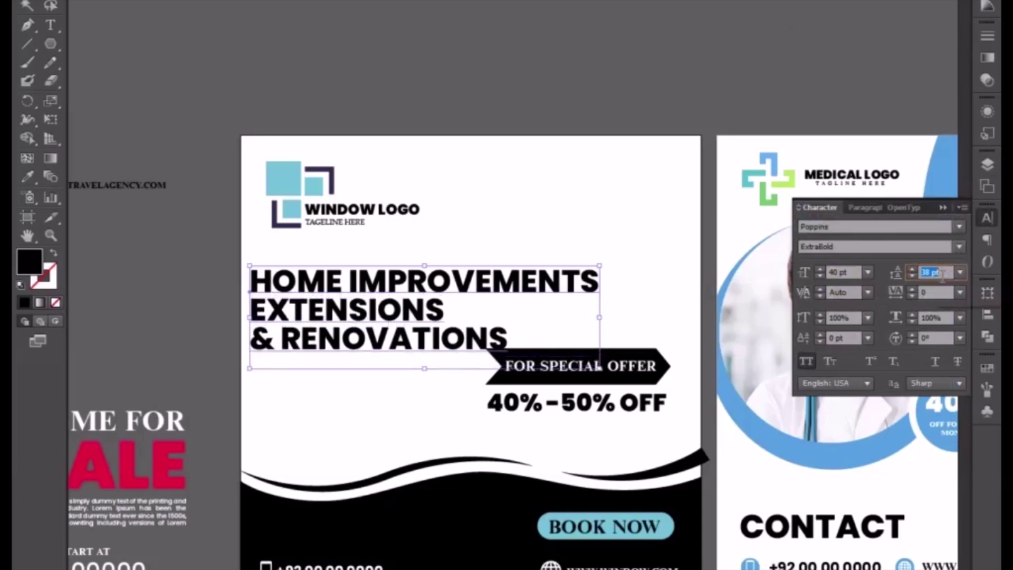
{"action": "key", "text": "Up"}
{"action": "key", "text": "Up"}
{"action": "key", "text": "Up"}
{"action": "key", "text": "Up"}
{"action": "key", "text": "Up"}
{"action": "key", "text": "Up"}
{"action": "key", "text": "Up"}
{"action": "key", "text": "Up"}
{"action": "key", "text": "Up"}
{"action": "key", "text": "Up"}
{"action": "key", "text": "Up"}
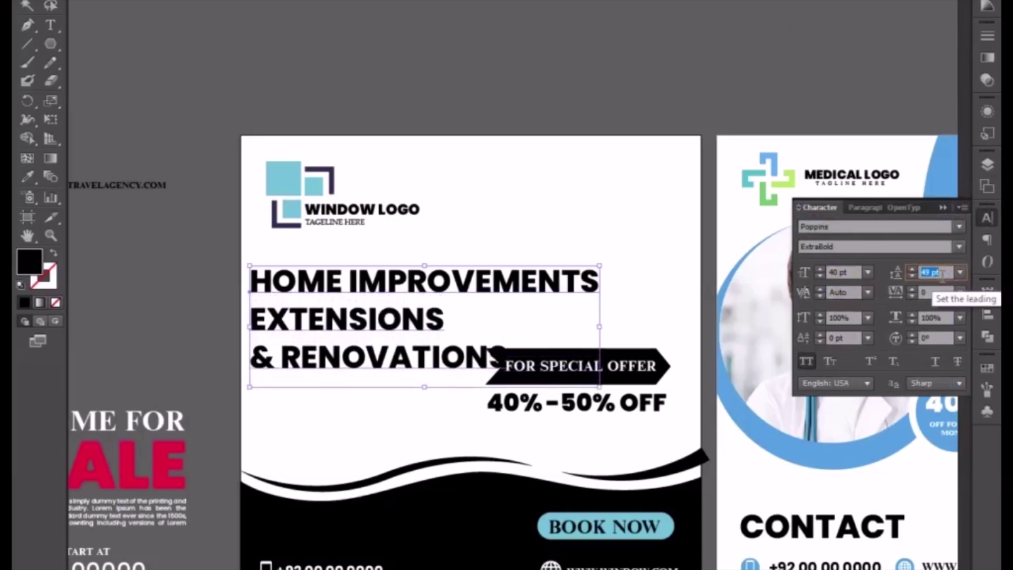
{"action": "key", "text": "Up"}
Split HOME IMPROVEMENTS after HOME so that IMPROVEMENTS sits on its own line
{"action": "left_click", "coordinate": [348, 283]}
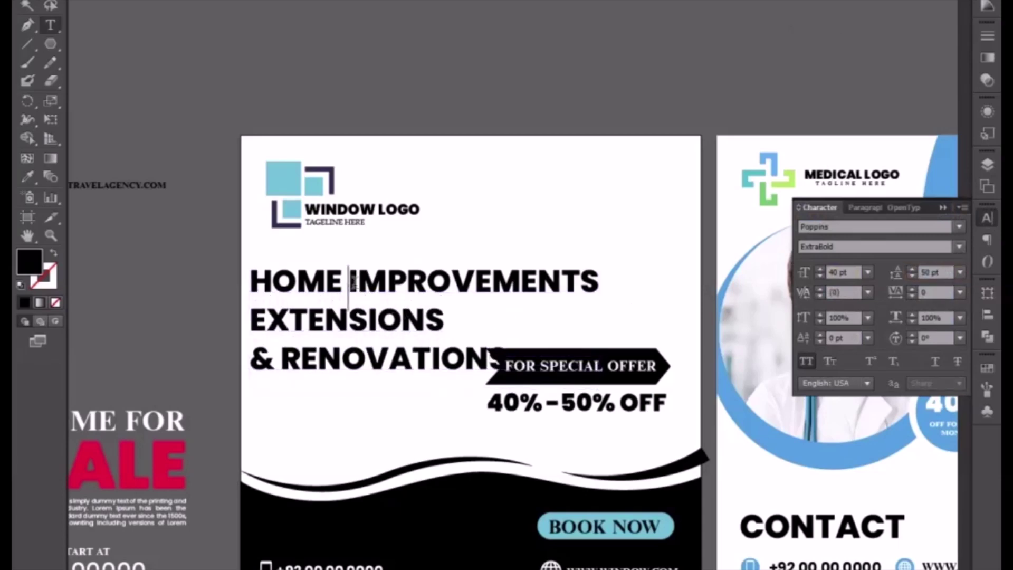
{"action": "key", "text": "BackSpace"}
{"action": "key", "text": "Return"}
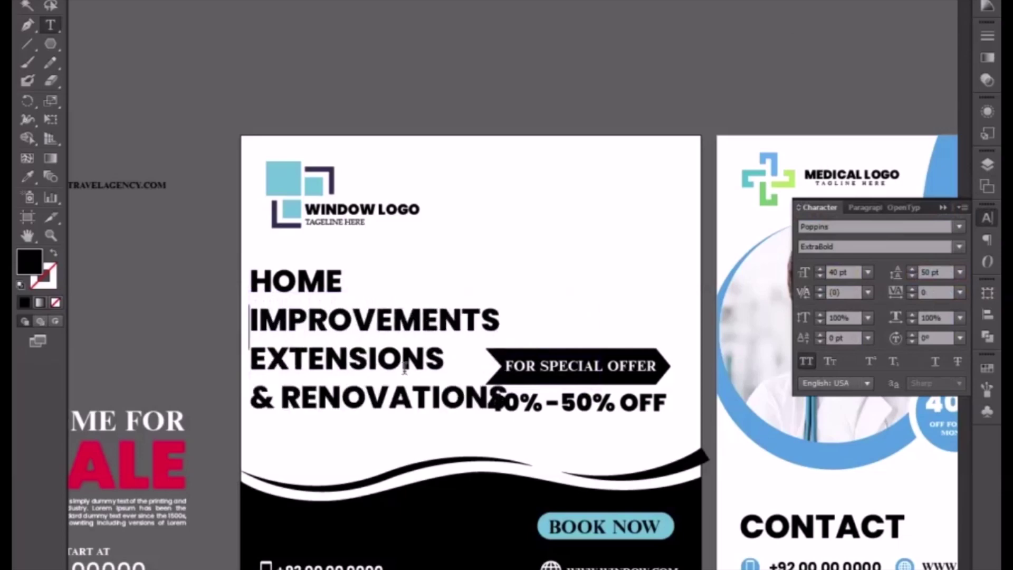
{"action": "left_click", "coordinate": [27, 5]}
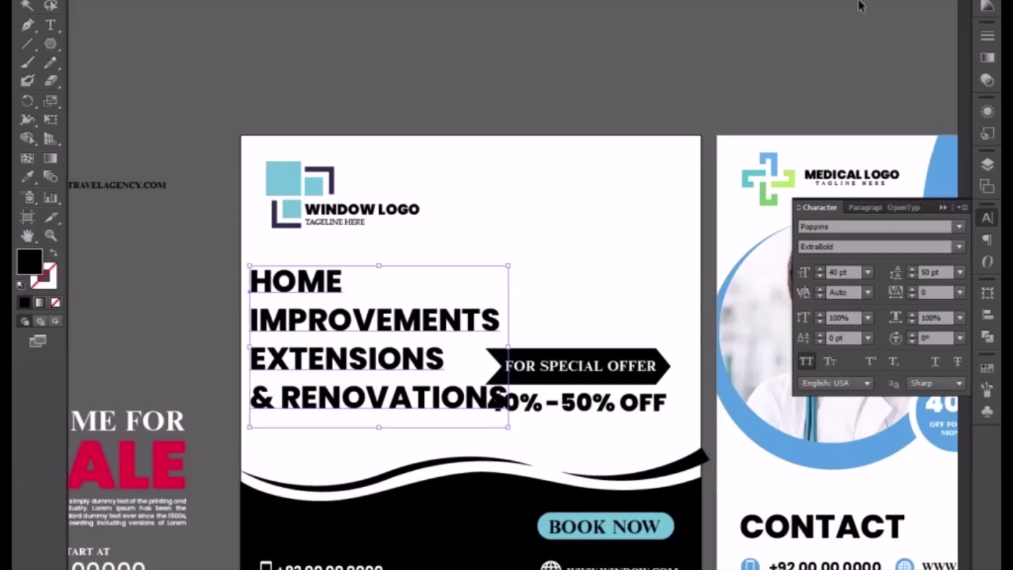
Right-align the headline, move it to the poster's upper right above the arrow banner and shrink it to about 31 pt
{"action": "key", "text": "alt+ctrl+t"}
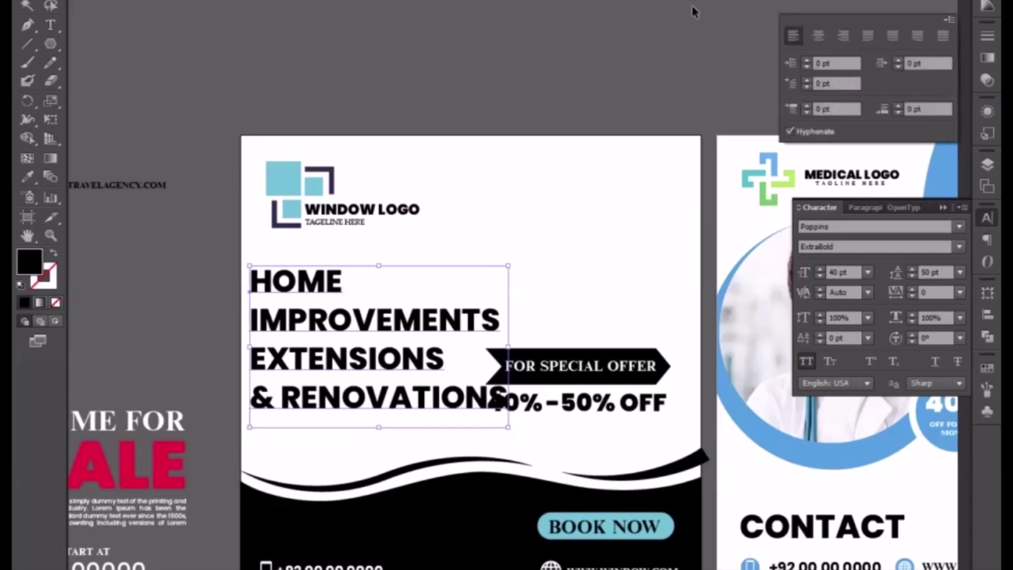
{"action": "left_click", "coordinate": [843, 37]}
{"action": "left_click_drag", "start_coordinate": [177, 330], "coordinate": [595, 257]}
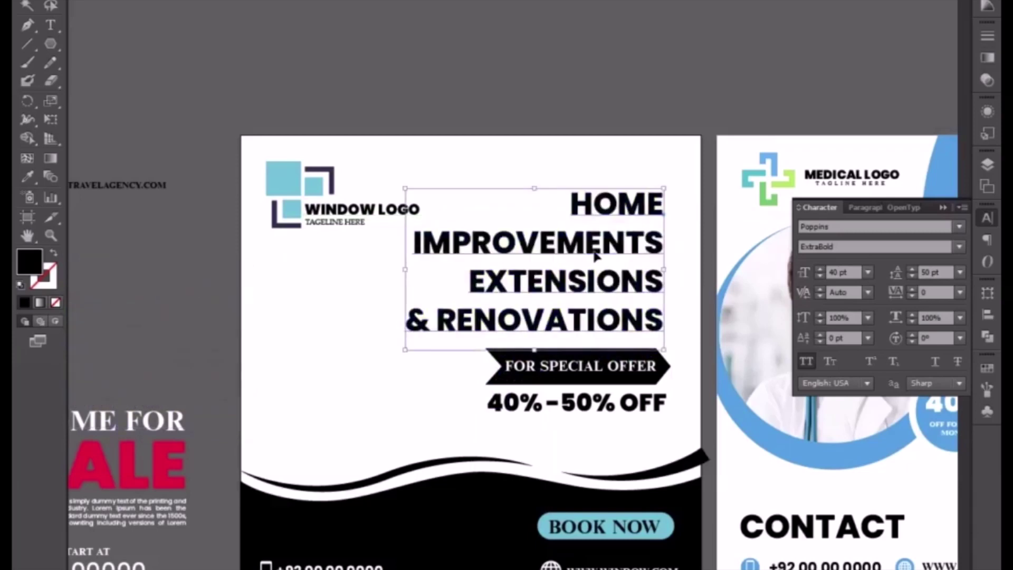
{"action": "left_click_drag", "start_coordinate": [405, 349], "coordinate": [464, 312]}
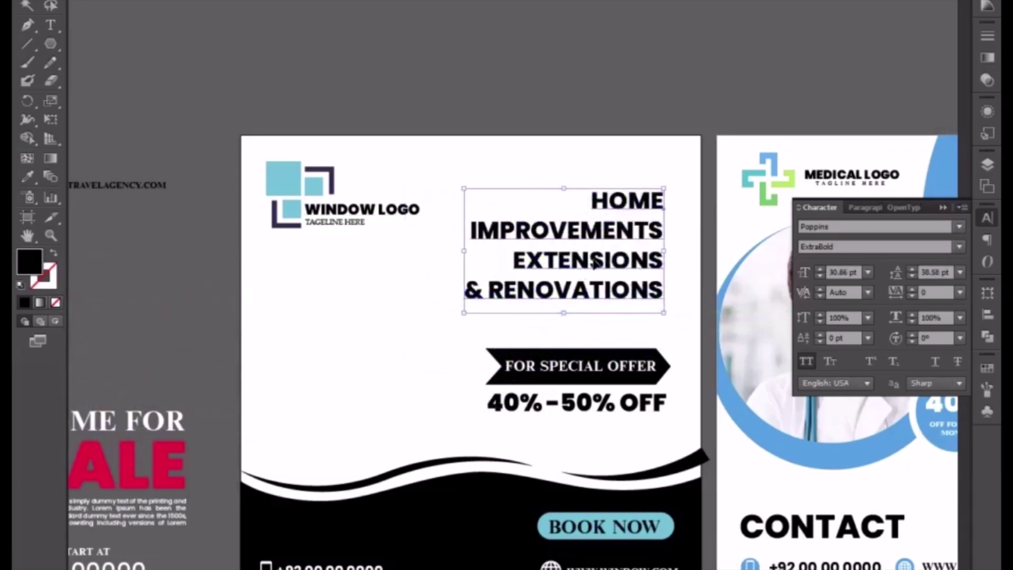
Shift the headline, arrow banner and 40% – 50% OFF text together slightly right, towards the poster's edge
{"action": "left_click_drag", "start_coordinate": [595, 260], "coordinate": [381, 381]}
{"action": "key", "text": "ctrl+z"}
{"action": "left_click_drag", "start_coordinate": [461, 186], "coordinate": [636, 443]}
{"action": "left_click_drag", "start_coordinate": [603, 381], "coordinate": [618, 381]}
Enlarge only the word HOME in the headline to 84 pt, roughly matching the width of IMPROVEMENTS
{"action": "left_click", "coordinate": [610, 288]}
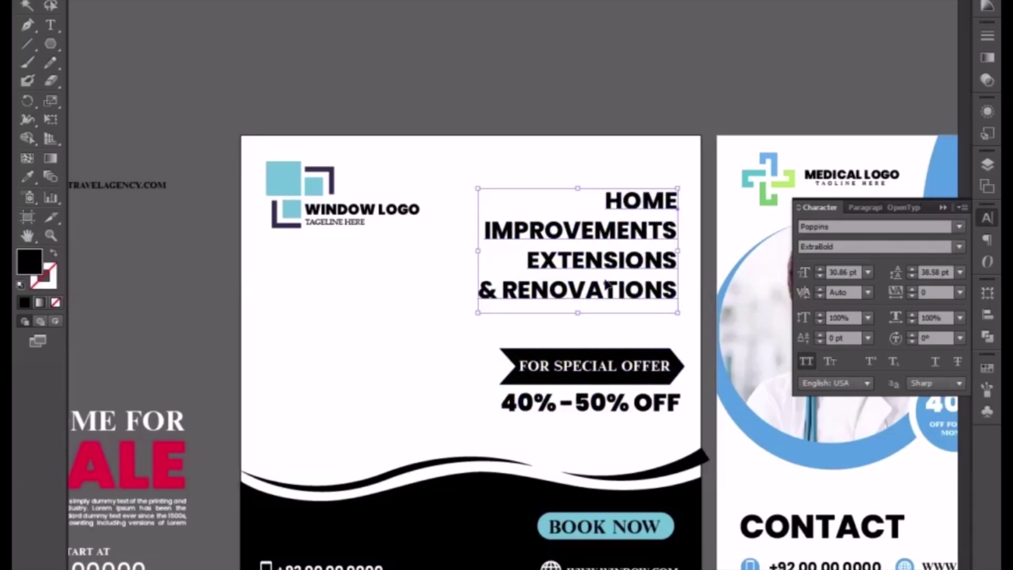
{"action": "key", "text": "t"}
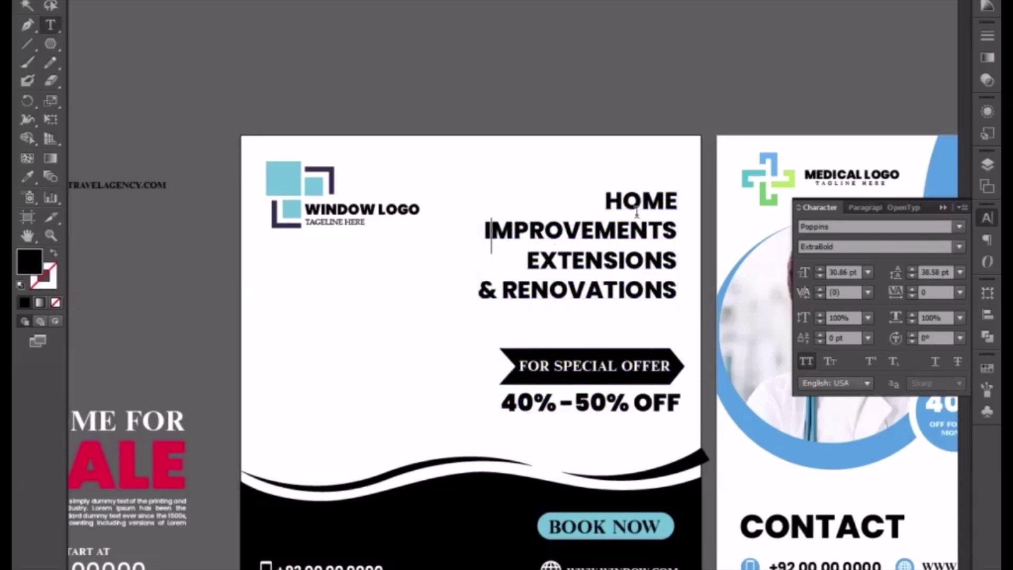
{"action": "left_click_drag", "start_coordinate": [679, 200], "coordinate": [605, 196]}
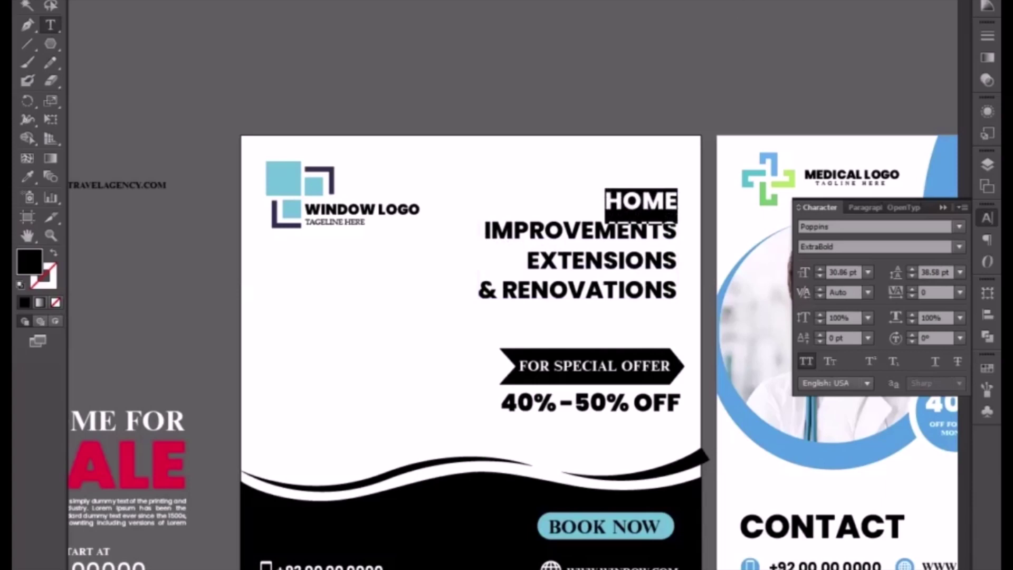
{"action": "key", "text": "ctrl+shift+period"}
{"action": "key", "text": "ctrl+shift+period"}
{"action": "key", "text": "ctrl+shift+period"}
{"action": "key", "text": "ctrl+shift+period"}
{"action": "key", "text": "ctrl+shift+period"}
{"action": "key", "text": "ctrl+shift+period"}
{"action": "key", "text": "ctrl+shift+period"}
{"action": "key", "text": "ctrl+shift+period"}
{"action": "key", "text": "ctrl+shift+period"}
{"action": "key", "text": "ctrl+shift+period"}
{"action": "key", "text": "ctrl+shift+period"}
{"action": "key", "text": "ctrl+shift+period"}
{"action": "key", "text": "ctrl+shift+period"}
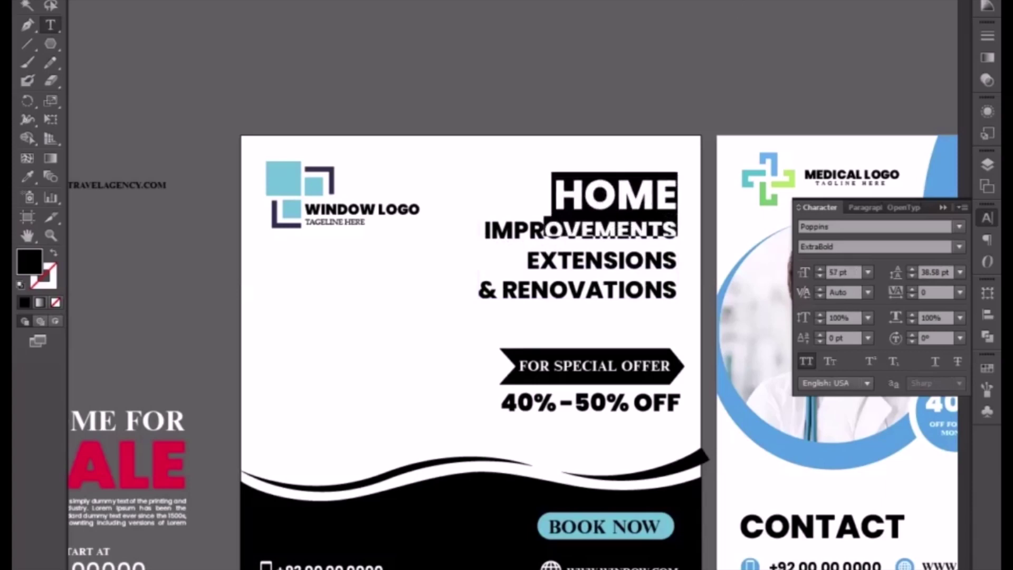
{"action": "key", "text": "ctrl+shift+period"}
{"action": "key", "text": "ctrl+shift+period"}
{"action": "key", "text": "ctrl+shift+period"}
{"action": "key", "text": "ctrl+shift+period"}
{"action": "key", "text": "ctrl+shift+period"}
{"action": "key", "text": "ctrl+shift+period"}
{"action": "key", "text": "ctrl+shift+period"}
{"action": "key", "text": "ctrl+shift+period"}
{"action": "key", "text": "ctrl+shift+period"}
{"action": "key", "text": "ctrl+shift+period"}
{"action": "key", "text": "ctrl+shift+period"}
{"action": "key", "text": "ctrl+shift+period"}
{"action": "key", "text": "ctrl+shift+period"}
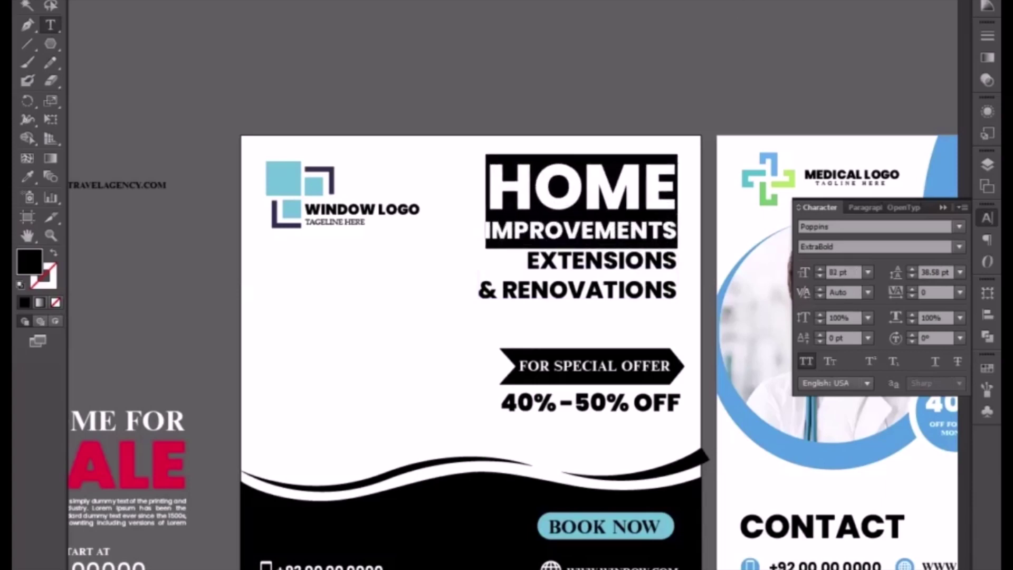
{"action": "key", "text": "ctrl+shift+period"}
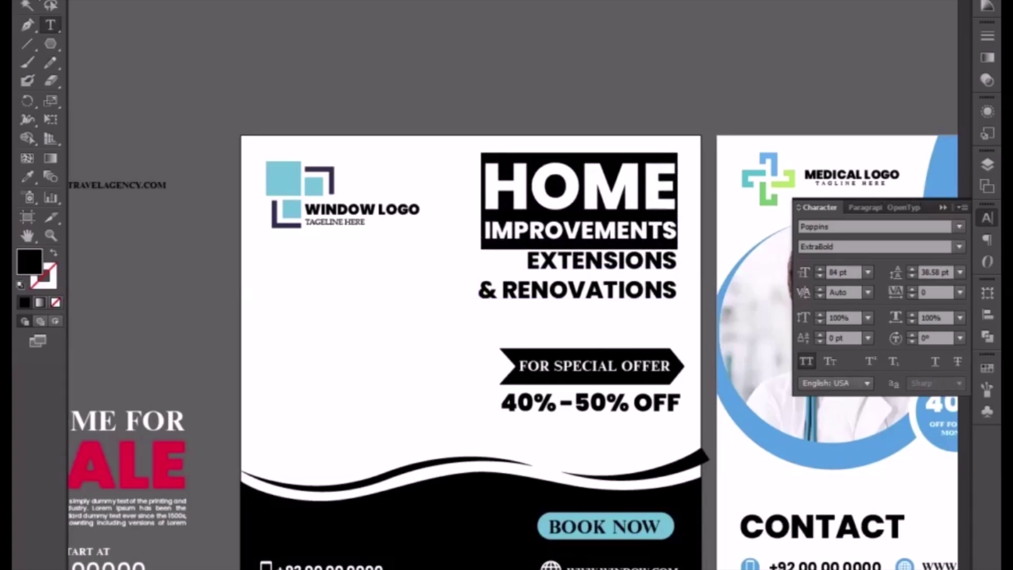
{"action": "key", "text": "Escape"}
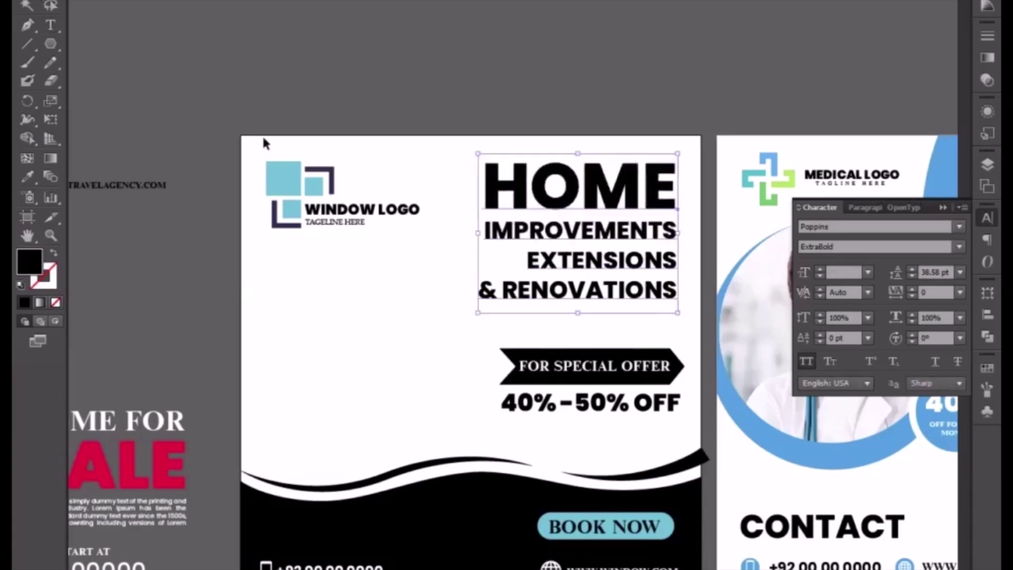
Move the ampersand to the end of the EXTENSIONS line so RENOVATIONS stands alone on the headline's last line
{"action": "double_click", "coordinate": [496, 295]}
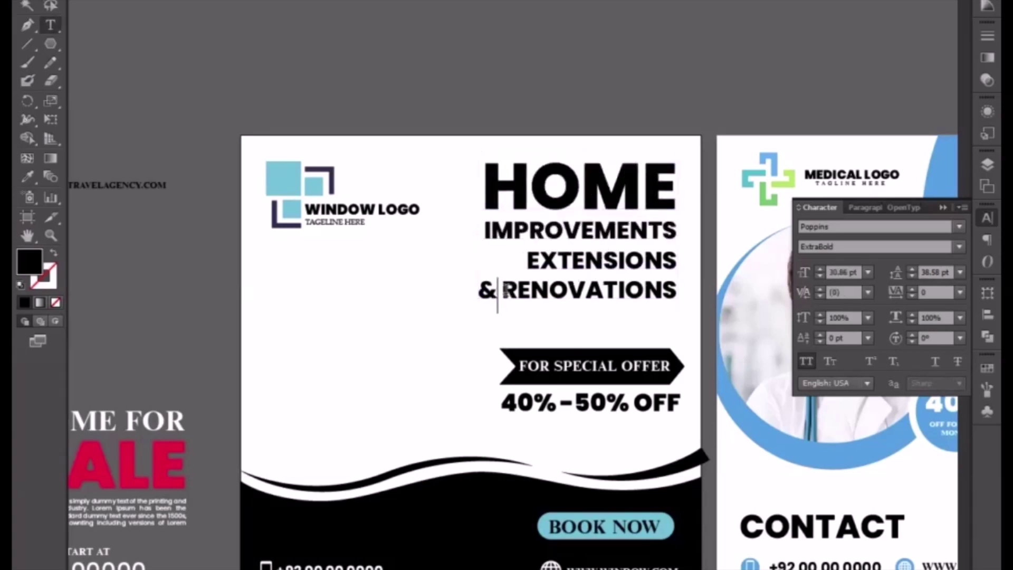
{"action": "key", "text": "BackSpace"}
{"action": "key", "text": "Return"}
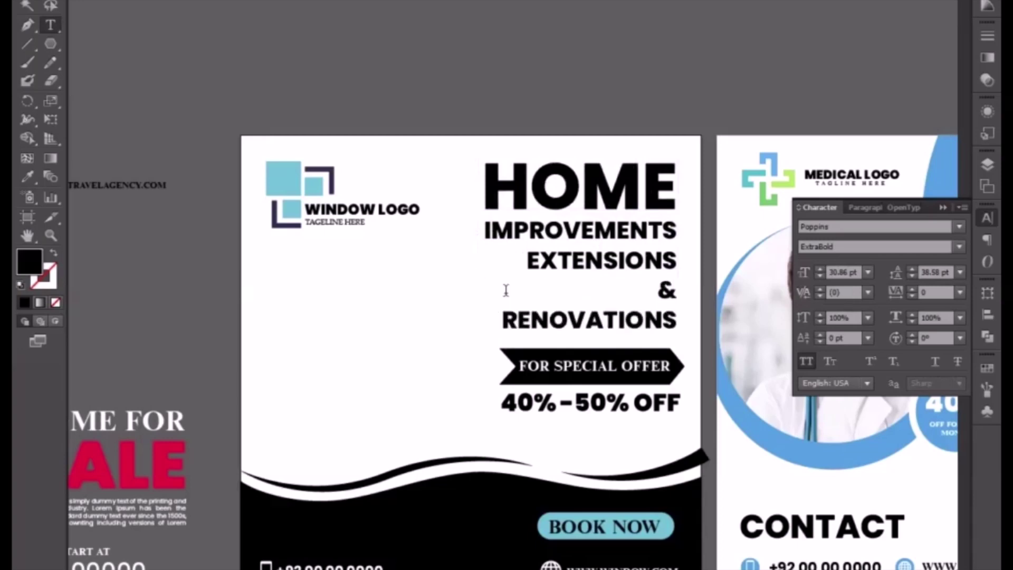
{"action": "left_click", "coordinate": [505, 289]}
{"action": "key", "text": "BackSpace"}
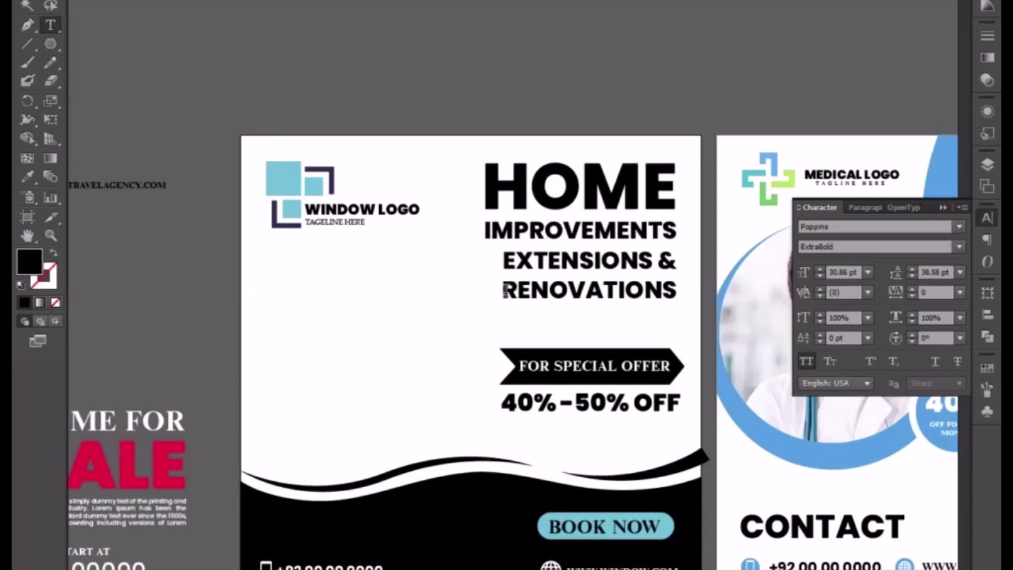
{"action": "key", "text": "Escape"}
Set the tracking of the EXTENSIONS & and RENOVATIONS lines to 76, matching the width of IMPROVEMENTS
{"action": "double_click", "coordinate": [512, 263]}
{"action": "left_click_drag", "start_coordinate": [495, 276], "coordinate": [678, 298]}
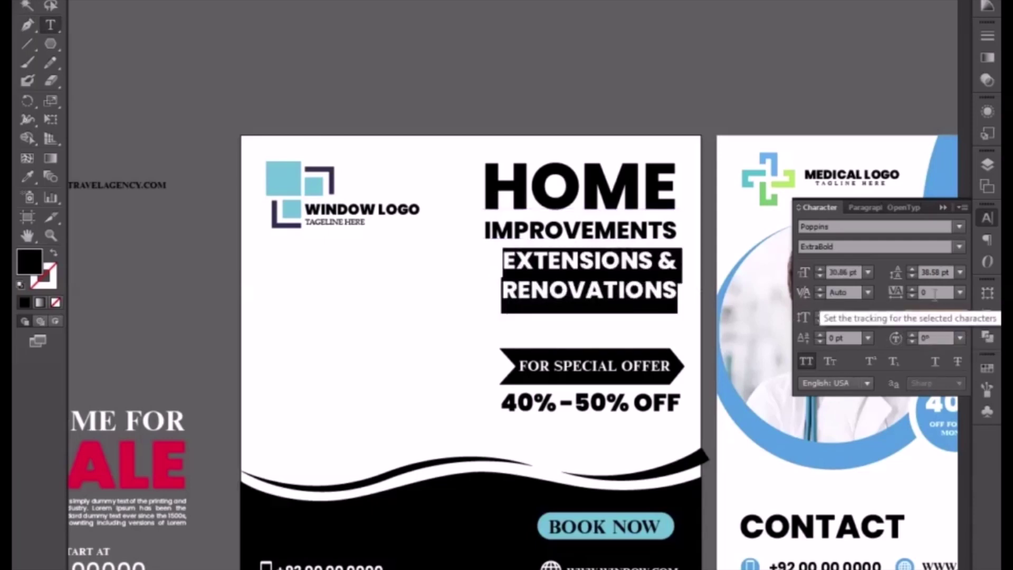
{"action": "left_click", "coordinate": [934, 293]}
{"action": "scroll", "coordinate": [935, 294], "scroll_direction": "up", "scroll_amount": 5}
{"action": "scroll", "coordinate": [935, 294], "scroll_direction": "up", "scroll_amount": 5}
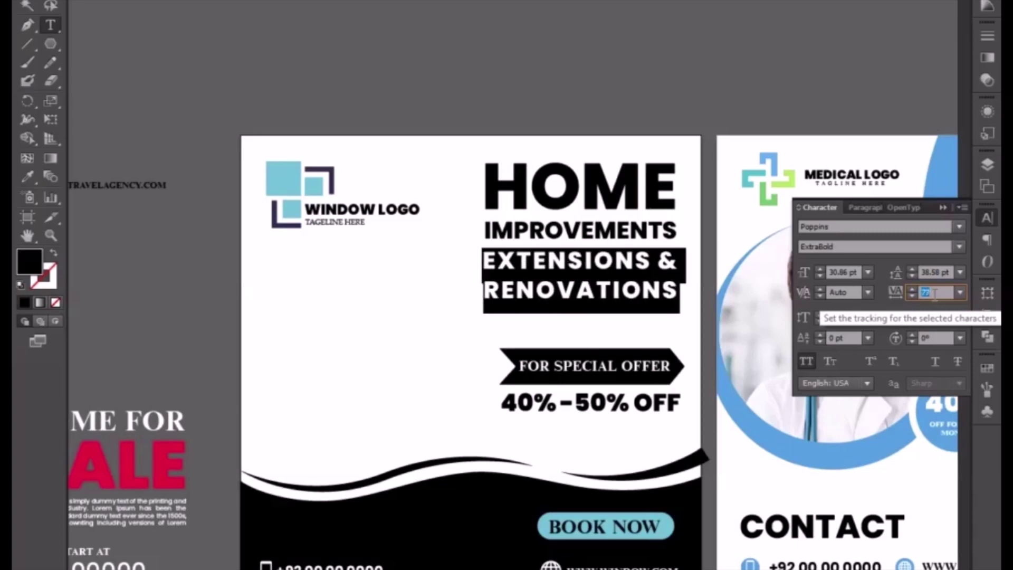
{"action": "key", "text": "Escape"}
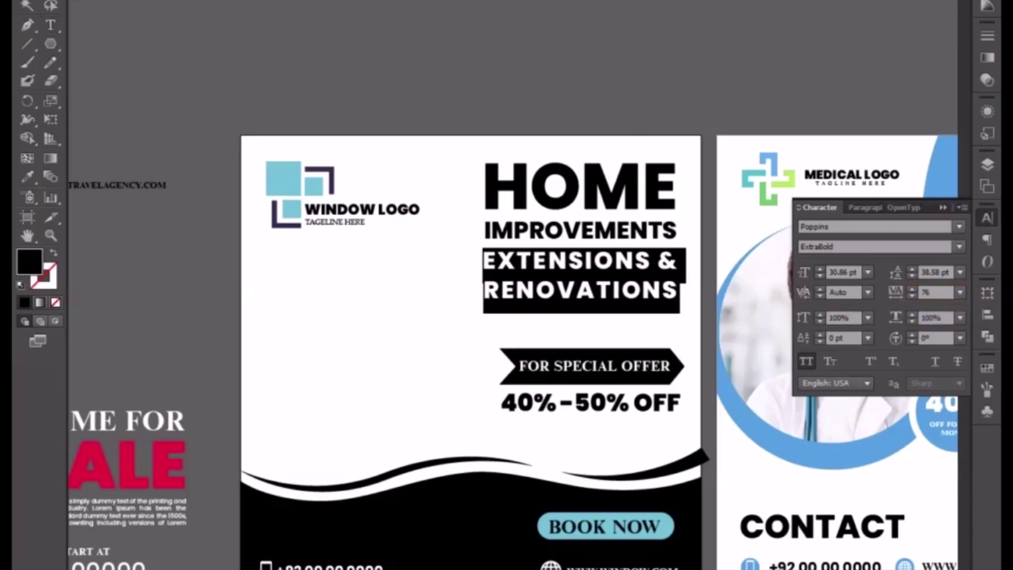
Nudge the whole headline block down, closer to the FOR SPECIAL OFFER banner
{"action": "key", "text": "shift+Down"}
{"action": "key", "text": "shift+Down"}
{"action": "key", "text": "shift+Down"}
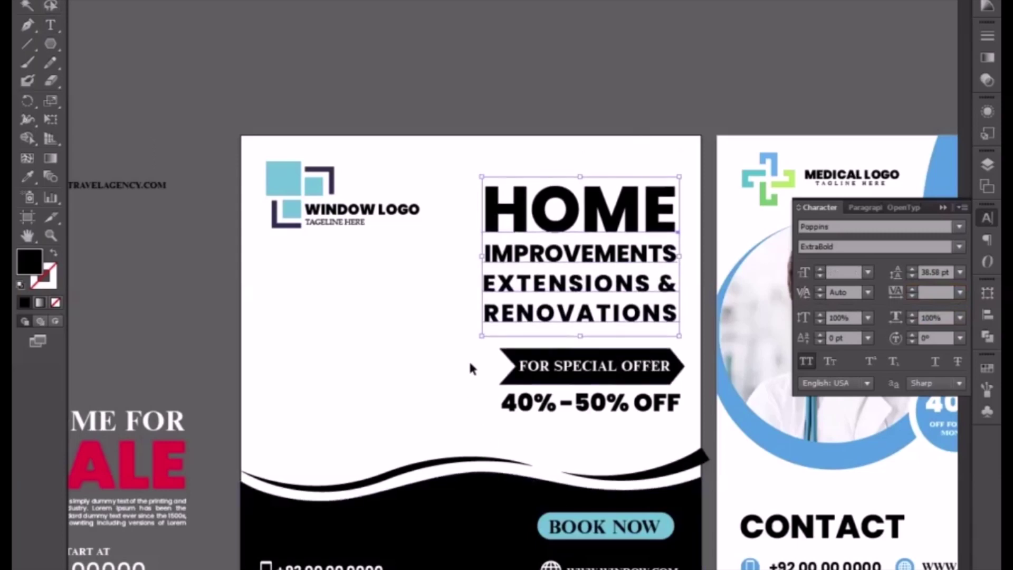
Enlarge the arrow banner and the 40% – 50% OFF text together to roughly the headline's width
{"action": "left_click_drag", "start_coordinate": [471, 369], "coordinate": [480, 430]}
{"action": "left_click", "coordinate": [452, 377]}
{"action": "left_click", "coordinate": [500, 391]}
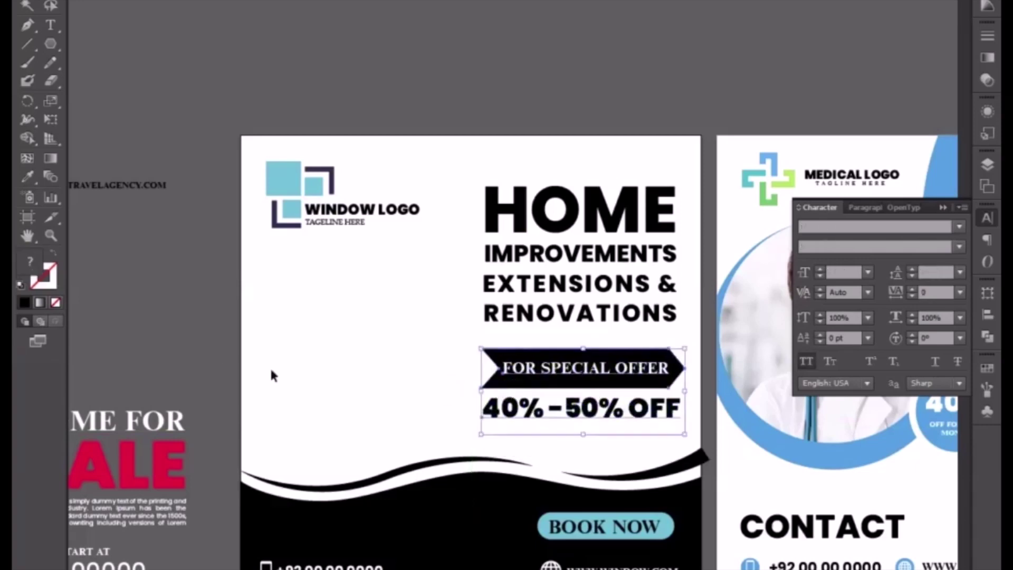
Recolour the FOR SPECIAL OFFER arrow shape with the dark navy sampled from the window logo
{"action": "left_click", "coordinate": [496, 365]}
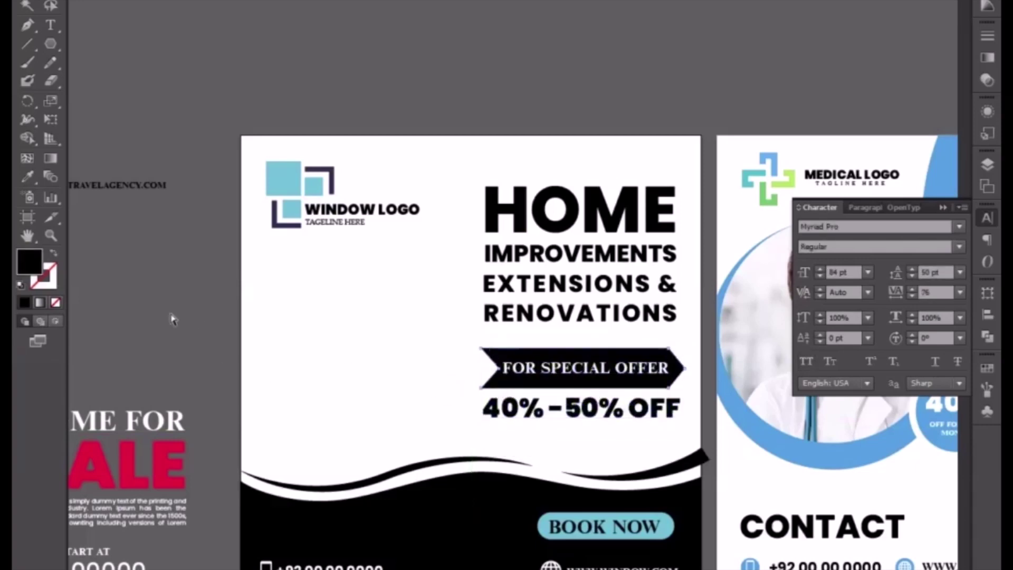
{"action": "left_click", "coordinate": [27, 177]}
{"action": "left_click", "coordinate": [287, 184]}
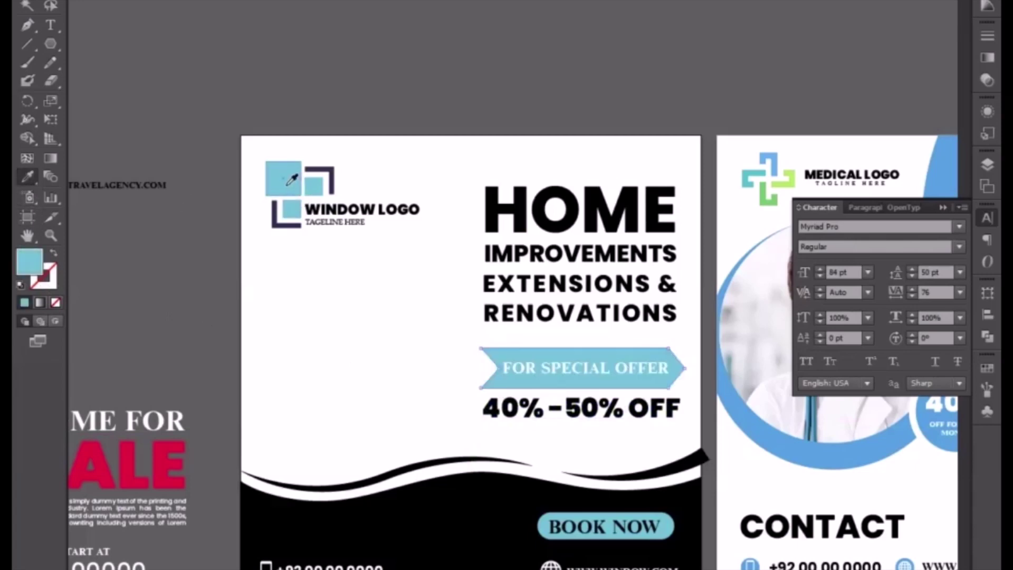
{"action": "left_click", "coordinate": [274, 217]}
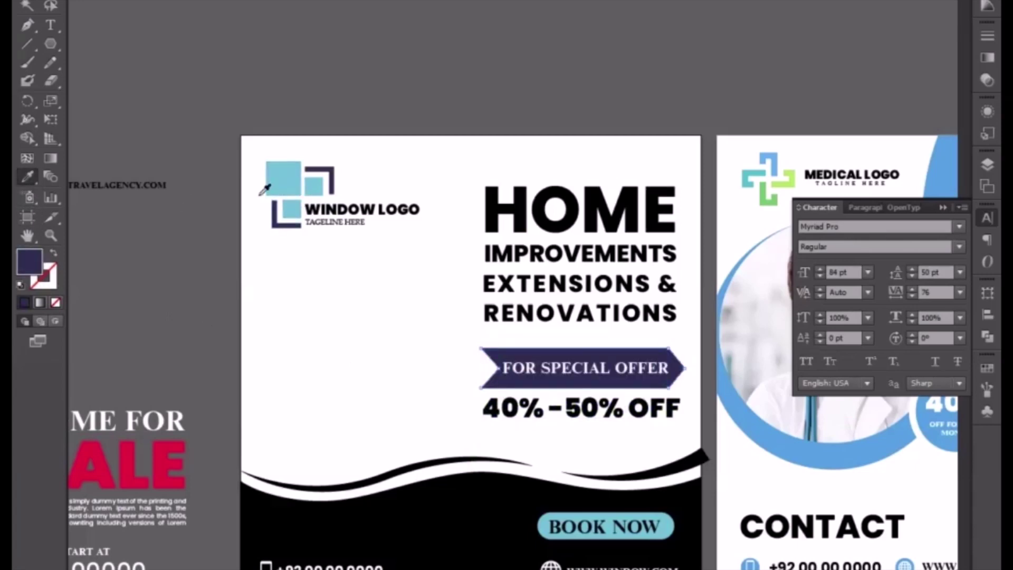
{"action": "key", "text": "v"}
Fill the black wavy shape at the poster's bottom with the logo's dark navy
{"action": "left_click", "coordinate": [515, 266]}
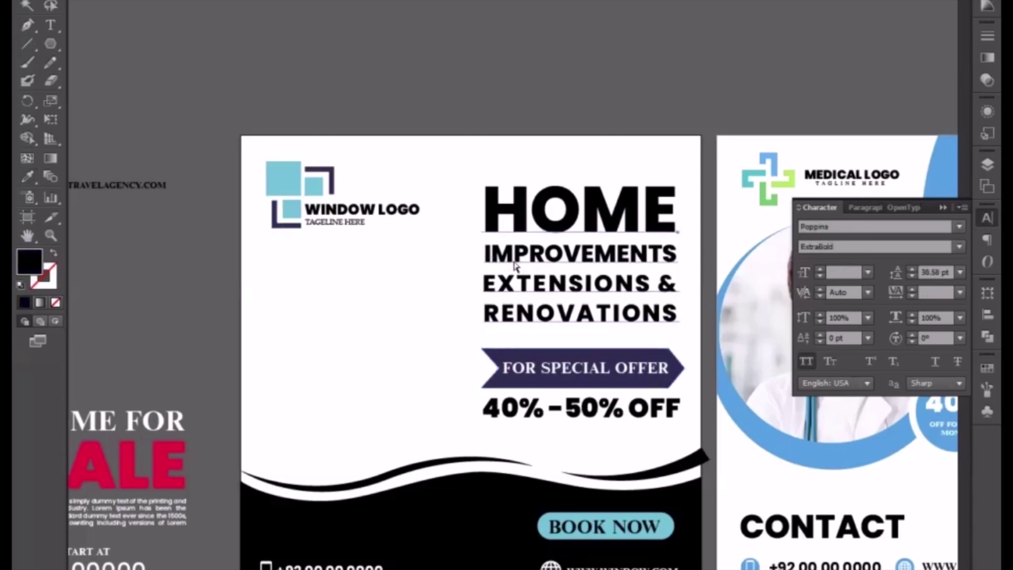
{"action": "key", "text": "ctrl+shift+a"}
{"action": "left_click", "coordinate": [27, 177]}
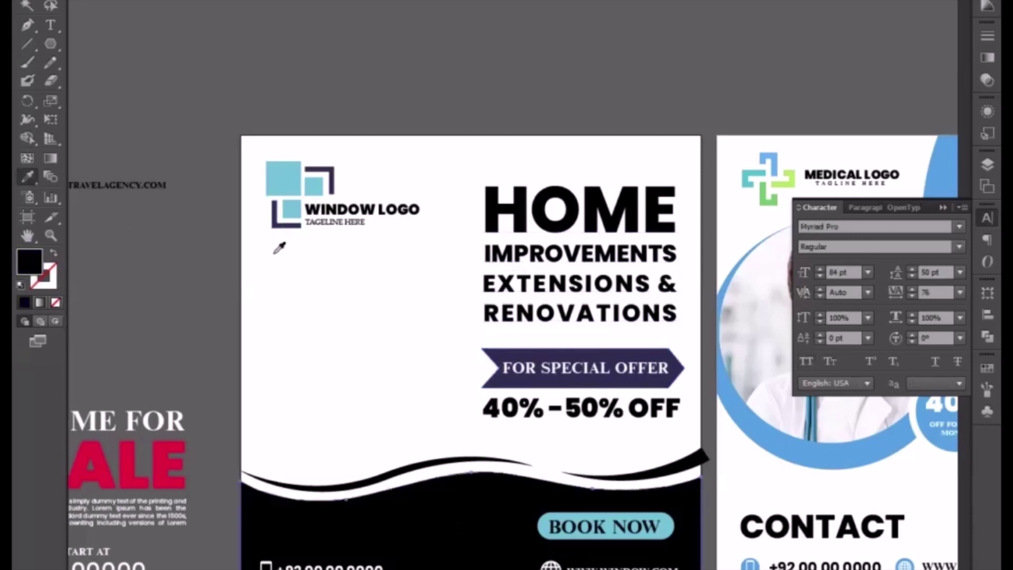
{"action": "left_click", "coordinate": [283, 225]}
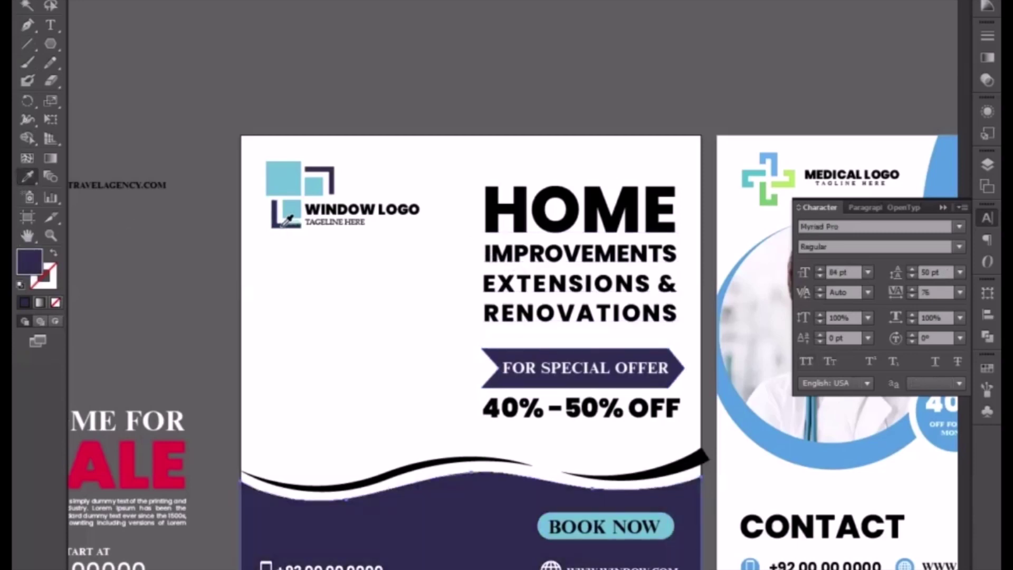
{"action": "key", "text": "ctrl+z"}
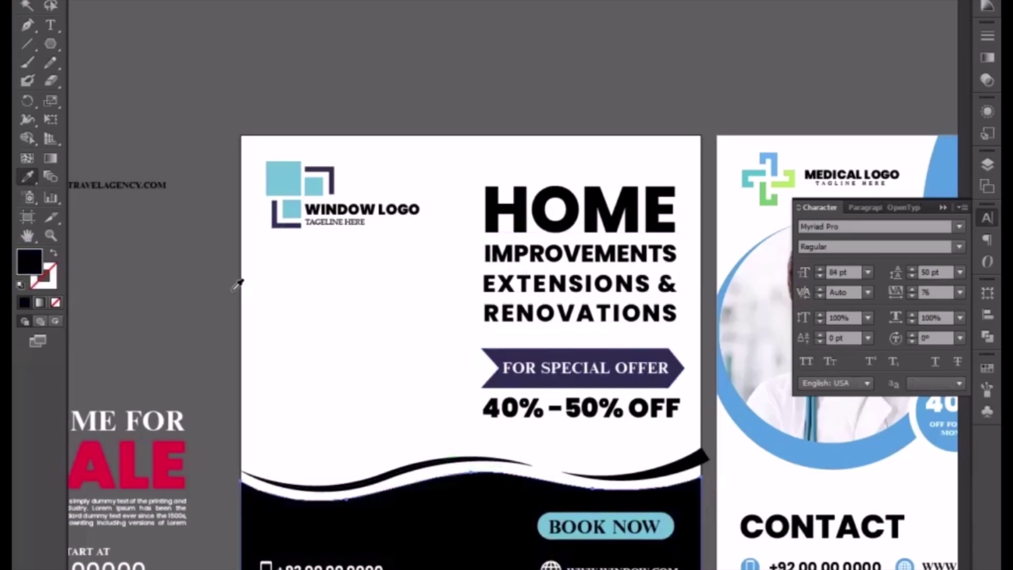
{"action": "left_click", "coordinate": [285, 227]}
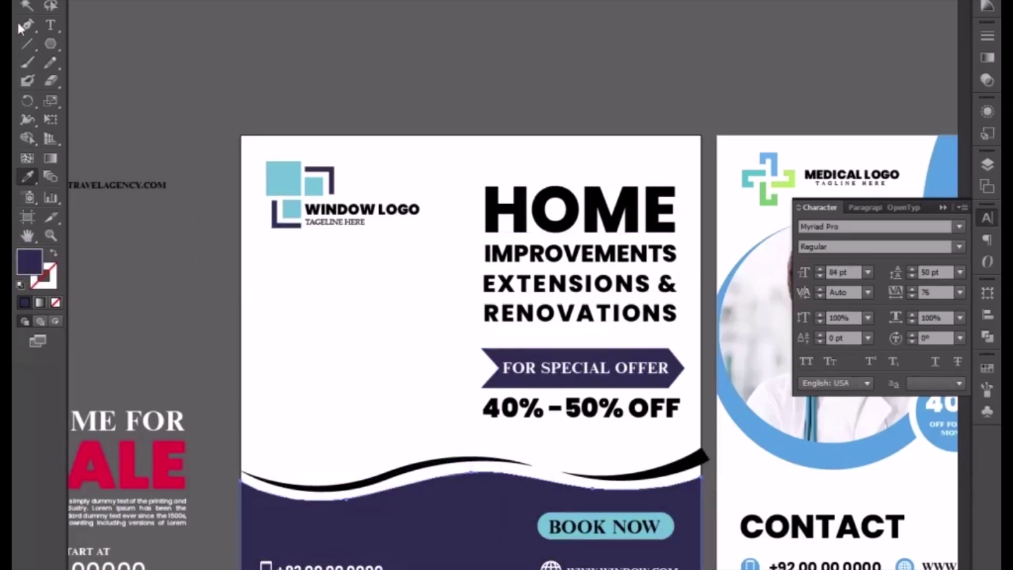
{"action": "key", "text": "v"}
Recolour the rounded shape behind BOOK NOW with the poster background's white
{"action": "left_click", "coordinate": [546, 536]}
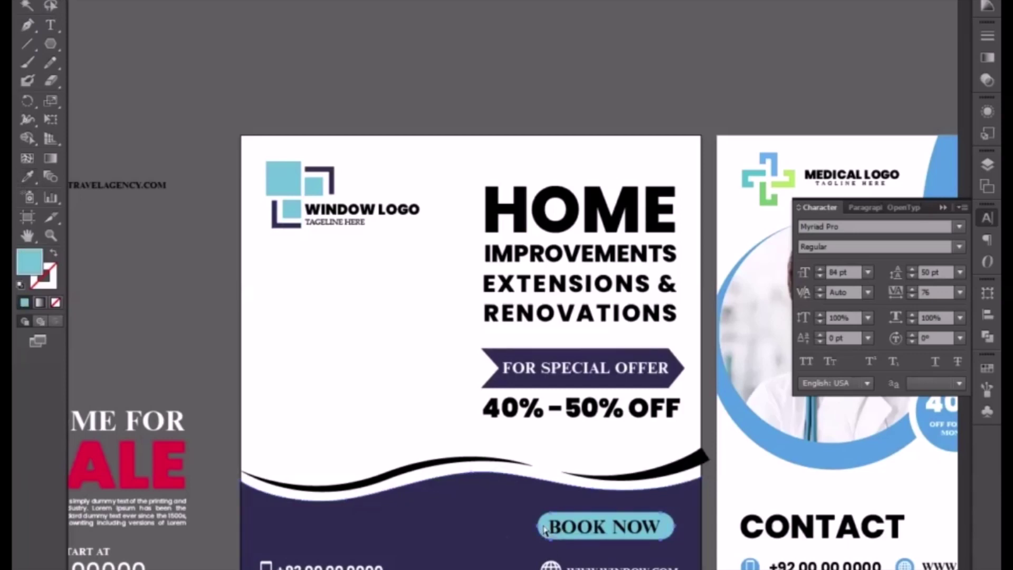
{"action": "left_click", "coordinate": [28, 177]}
{"action": "left_click", "coordinate": [305, 347]}
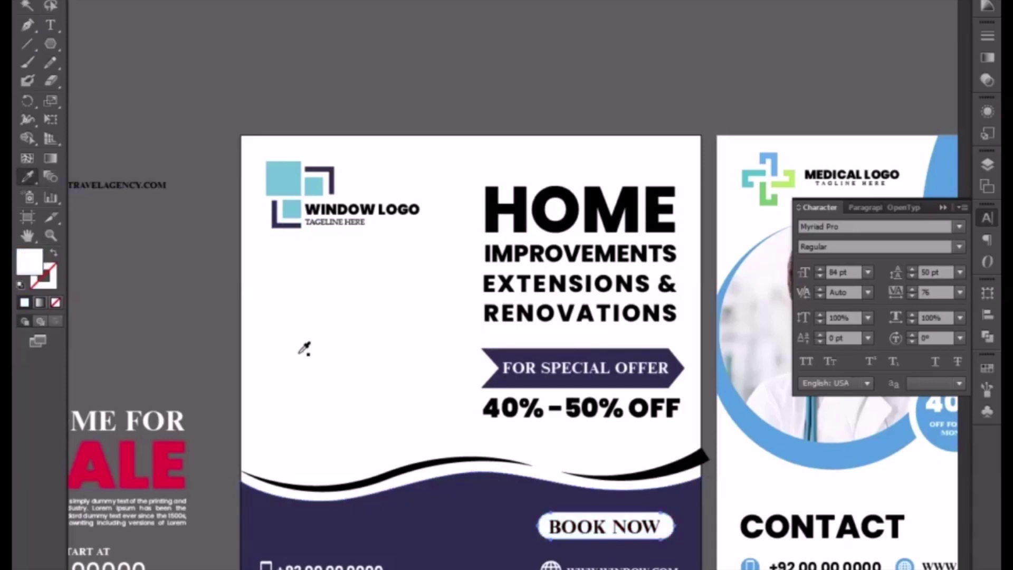
{"action": "left_click", "coordinate": [51, 4]}
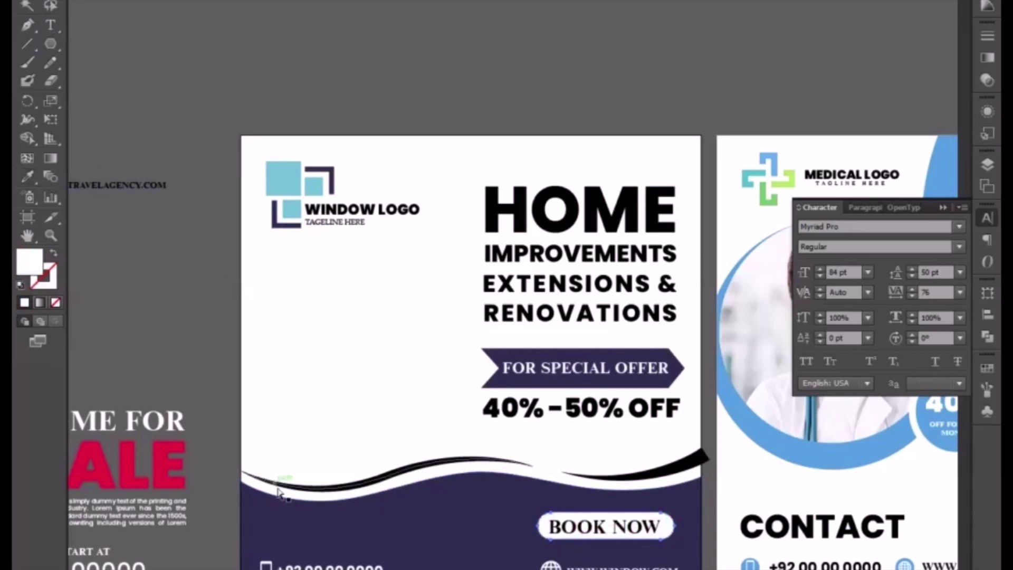
Save the wavy shape's navy fill as a new RGB swatch, R=30 G=36 B=73
{"action": "left_click", "coordinate": [317, 528]}
{"action": "left_click", "coordinate": [987, 368]}
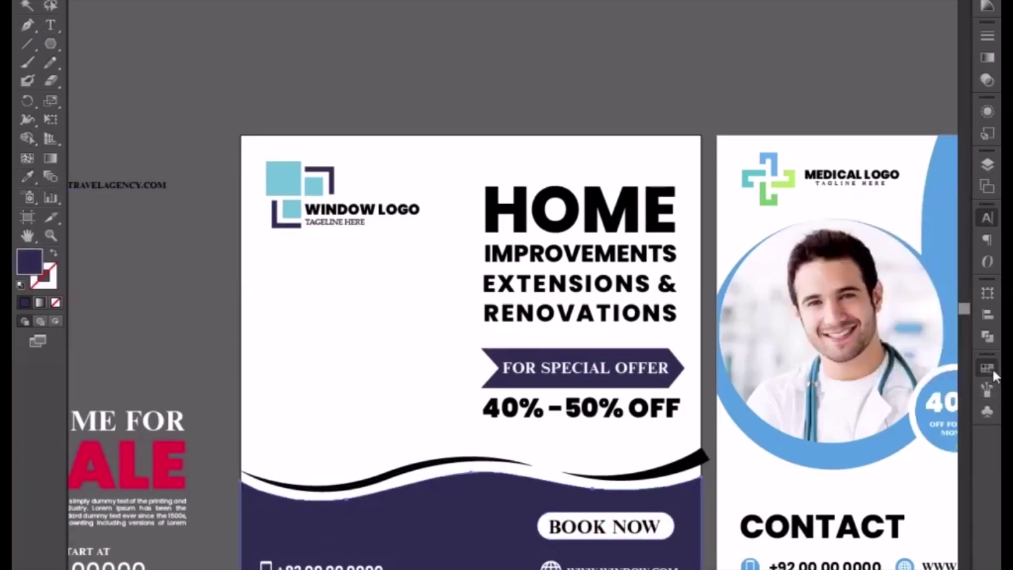
{"action": "left_click", "coordinate": [925, 444]}
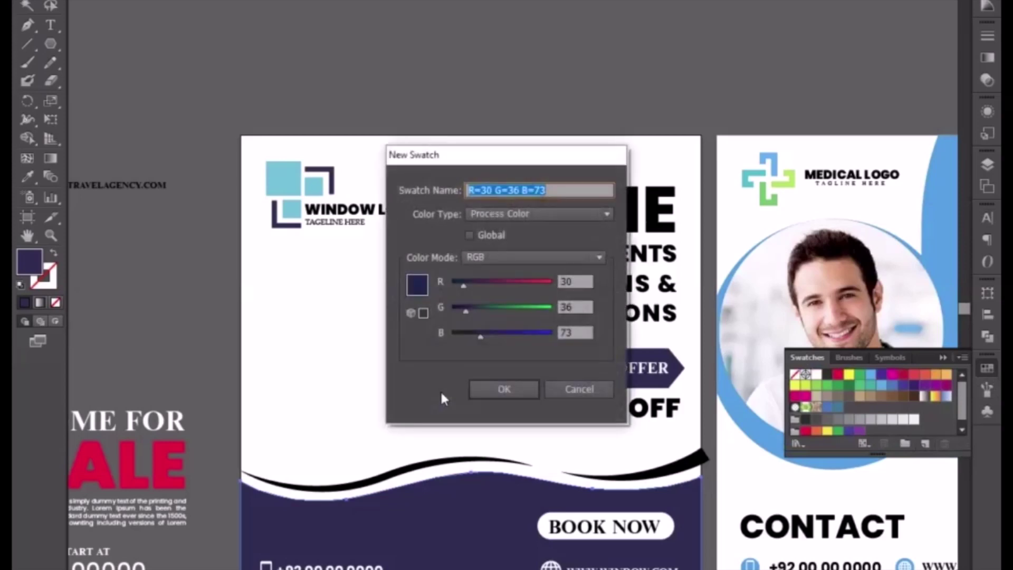
{"action": "left_click", "coordinate": [474, 388]}
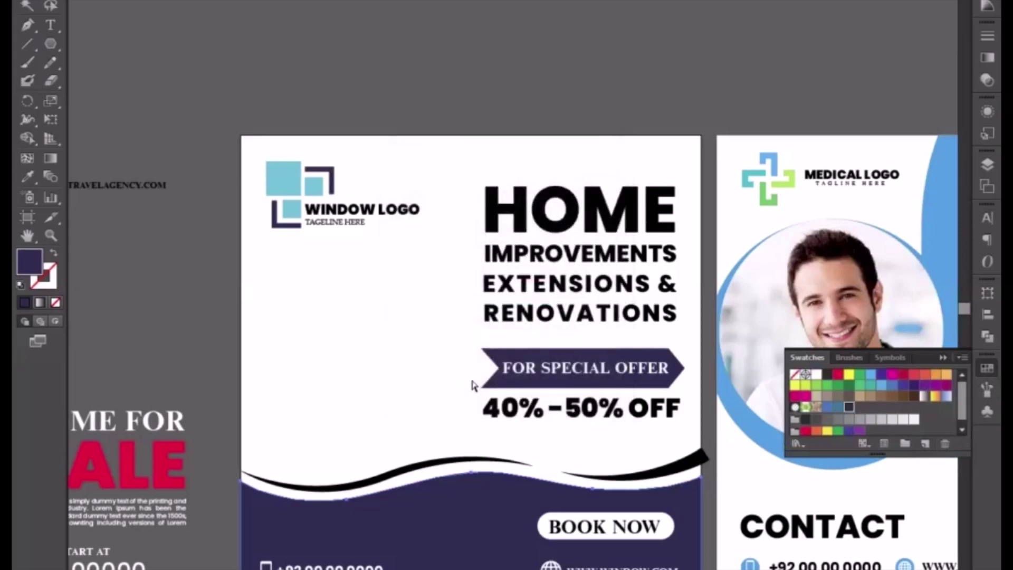
Change the stroke of both black accent curves above the wave to the dark navy, leaving them without a fill
{"action": "left_click", "coordinate": [461, 461]}
{"action": "left_click", "coordinate": [603, 482]}
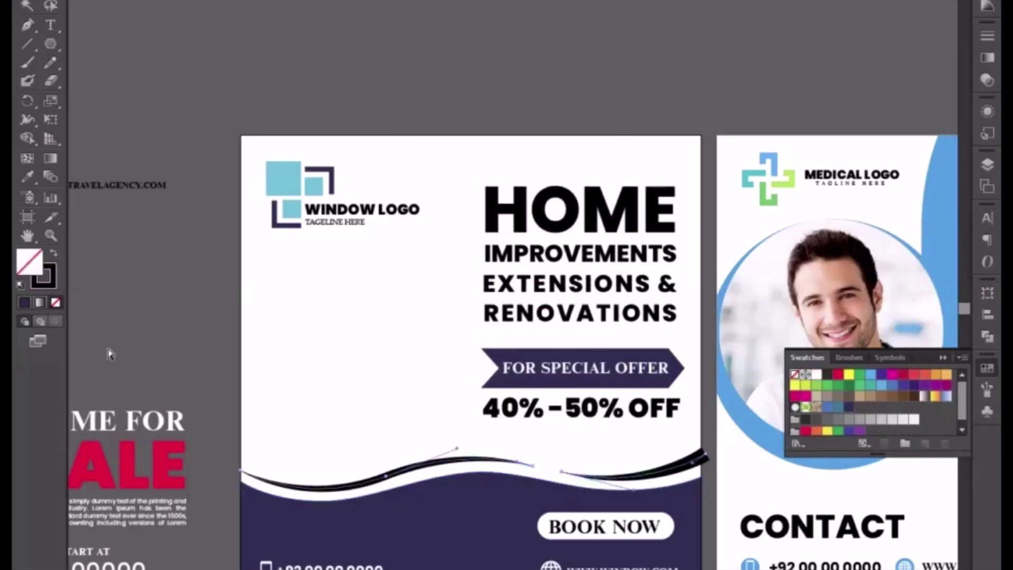
{"action": "left_click", "coordinate": [24, 304]}
{"action": "left_click", "coordinate": [55, 255]}
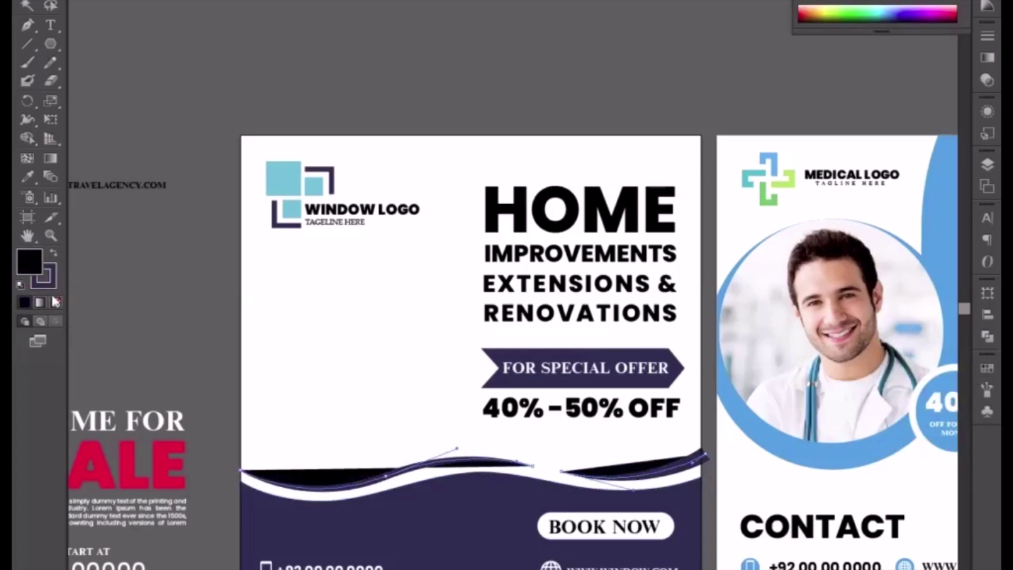
{"action": "left_click", "coordinate": [56, 303]}
{"action": "left_click", "coordinate": [314, 387]}
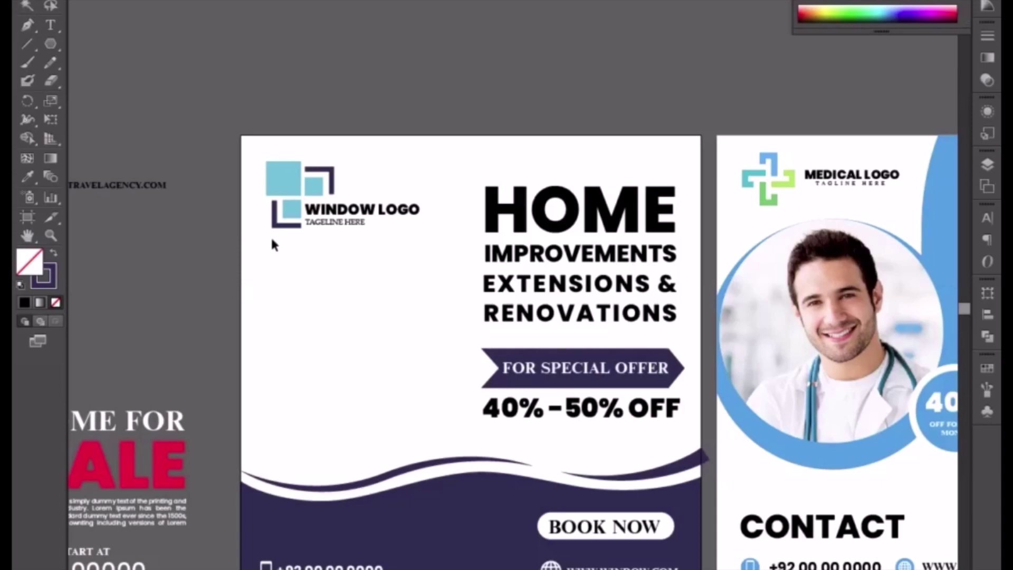
Shift the arrow banner with the discount text slightly down, and lower the headline block a little as well
{"action": "left_click_drag", "start_coordinate": [440, 362], "coordinate": [653, 433]}
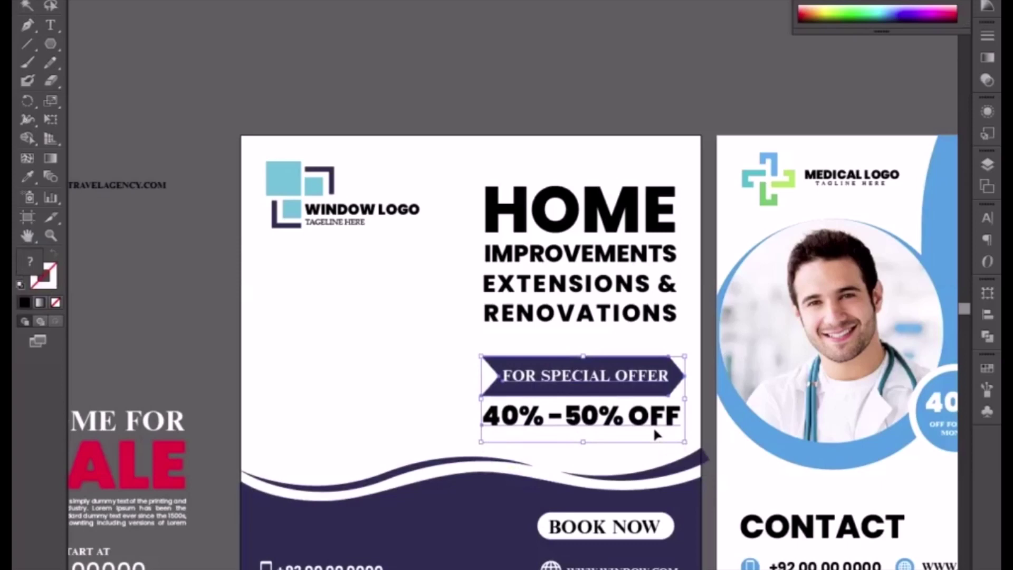
{"action": "left_click", "coordinate": [579, 317]}
{"action": "left_click_drag", "start_coordinate": [577, 314], "coordinate": [580, 316]}
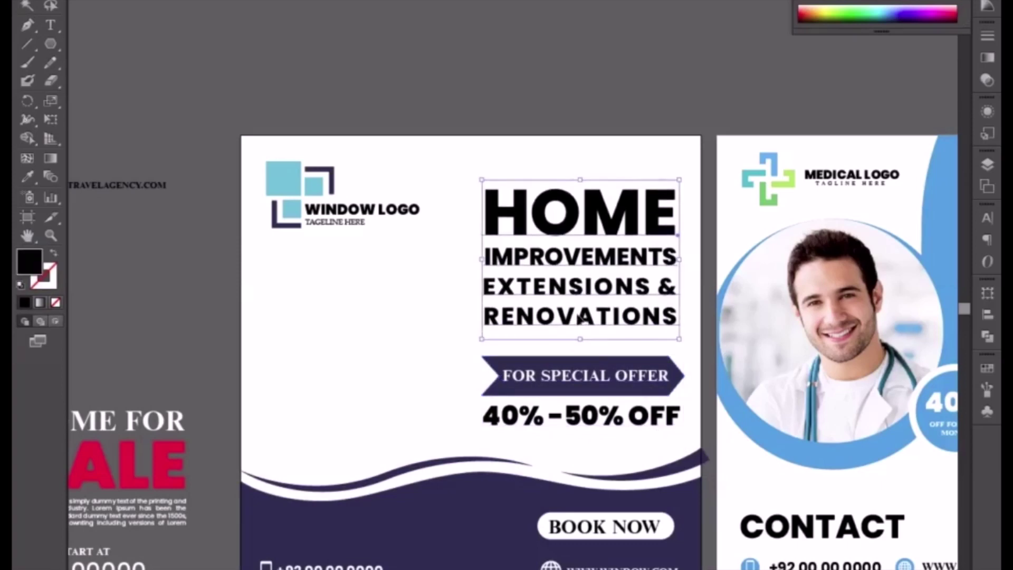
{"action": "left_click", "coordinate": [459, 306]}
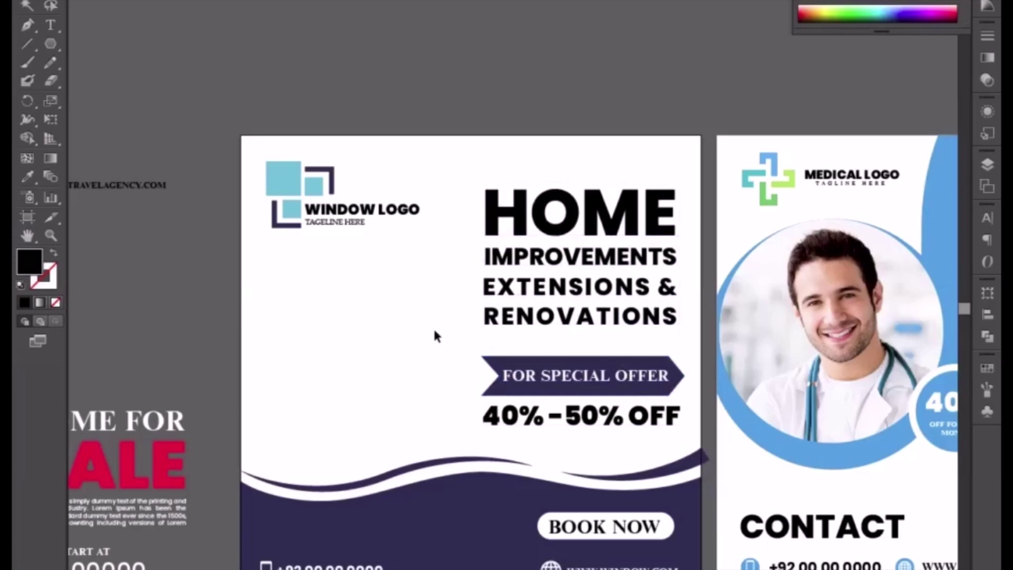
Paste the wooden window image, scale it down proportionally and move it up beneath the logo on the poster's left half
{"action": "left_click_drag", "start_coordinate": [421, 346], "coordinate": [378, 318]}
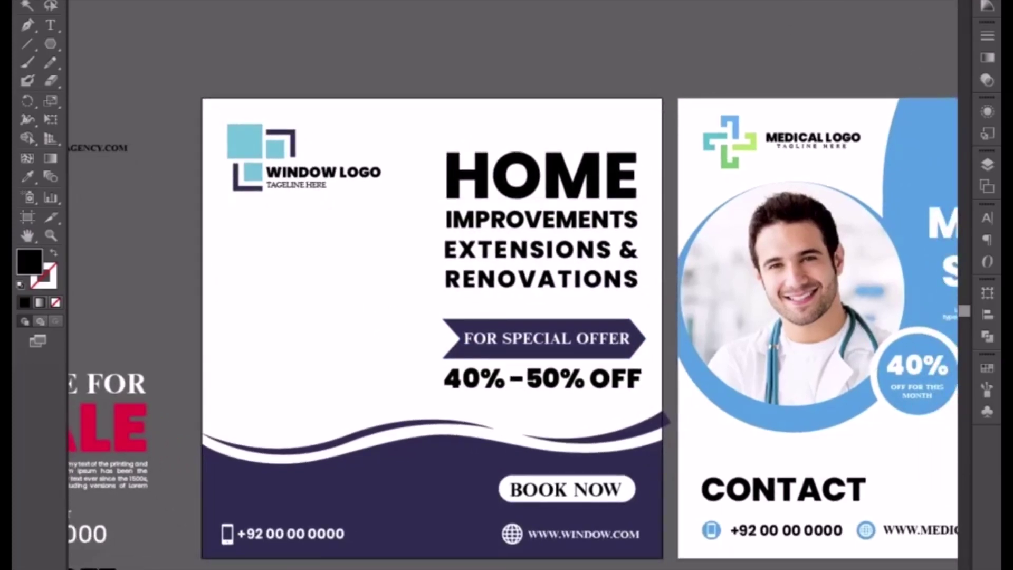
{"action": "key", "text": "ctrl+v"}
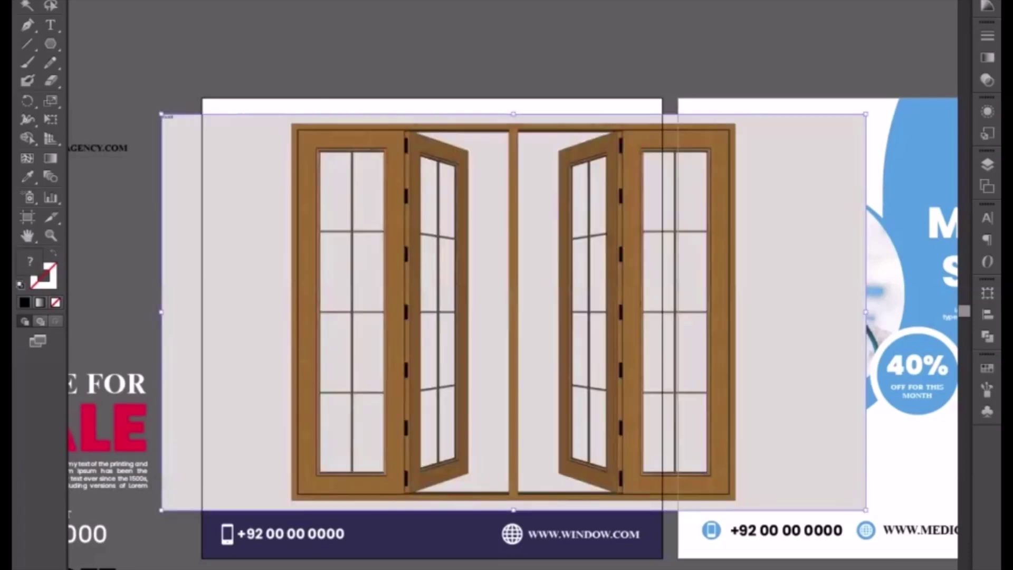
{"action": "left_click", "coordinate": [864, 107]}
{"action": "left_click", "coordinate": [748, 150]}
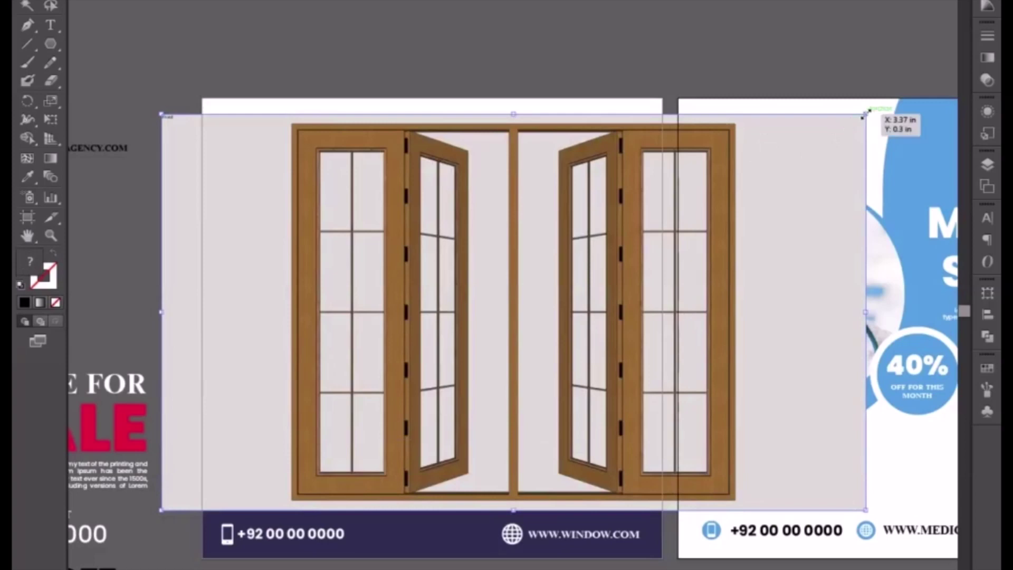
{"action": "left_click_drag", "start_coordinate": [866, 114], "coordinate": [654, 234]}
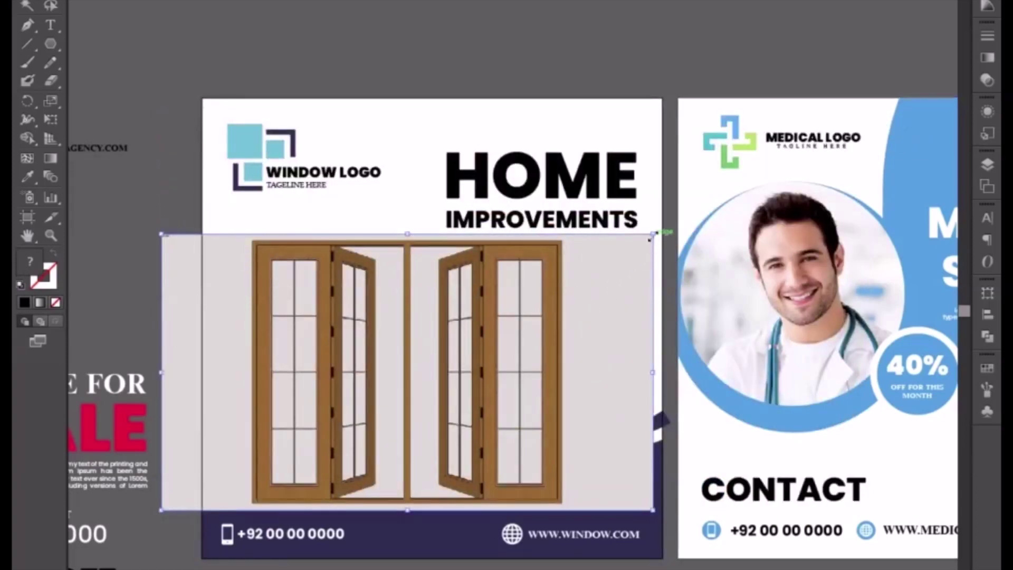
{"action": "left_click_drag", "start_coordinate": [653, 234], "coordinate": [588, 286]}
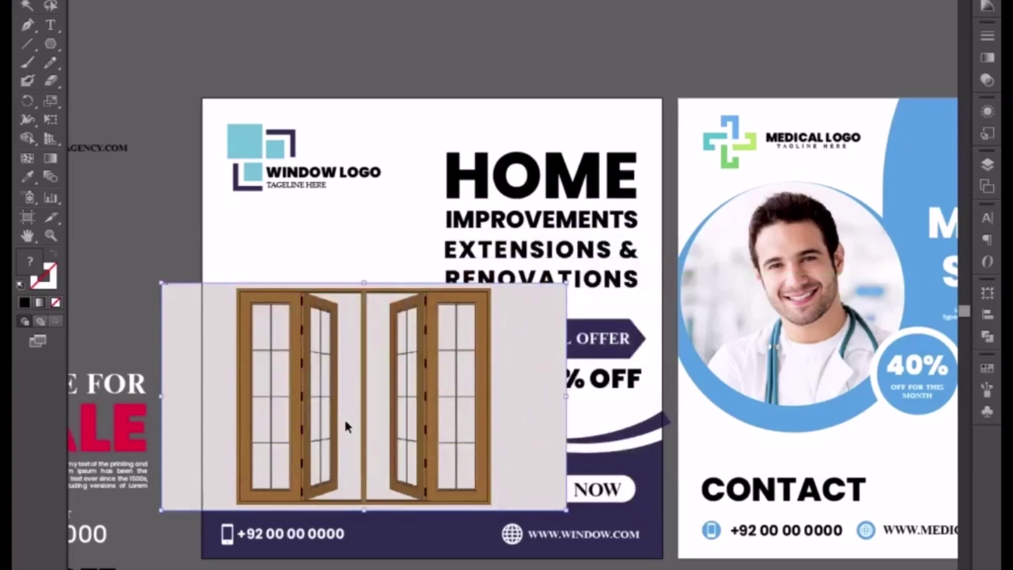
{"action": "left_click_drag", "start_coordinate": [345, 422], "coordinate": [384, 380]}
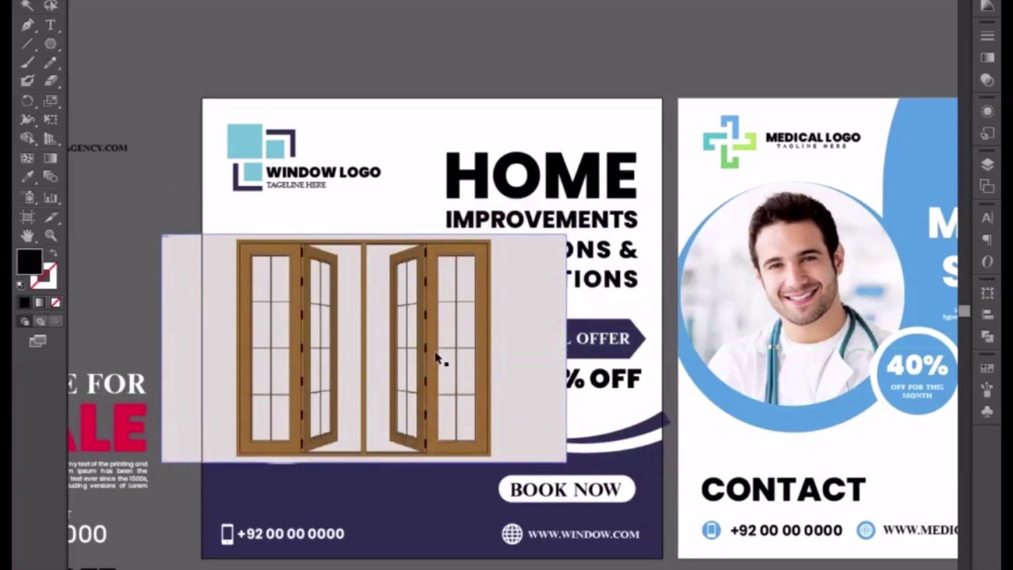
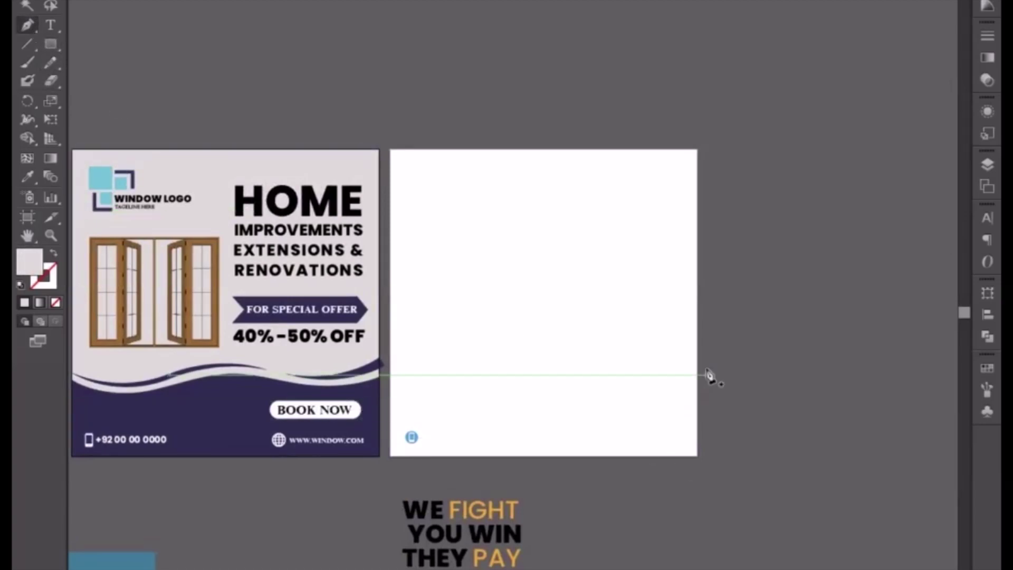
Delete the small blue phone icon from the lower left of the second artboard
{"action": "key", "text": "v"}
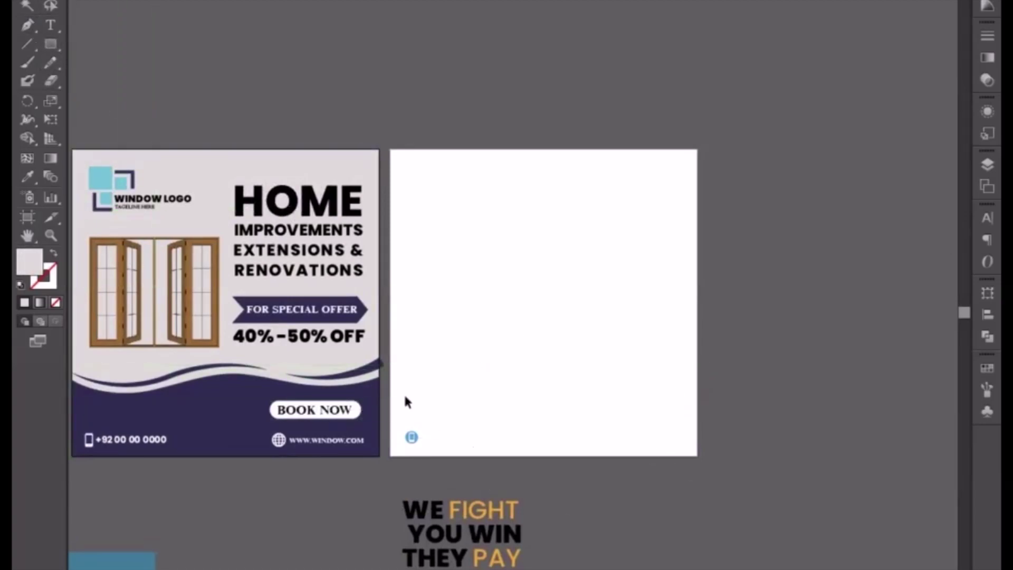
{"action": "left_click_drag", "start_coordinate": [395, 381], "coordinate": [723, 479]}
{"action": "key", "text": "Delete"}
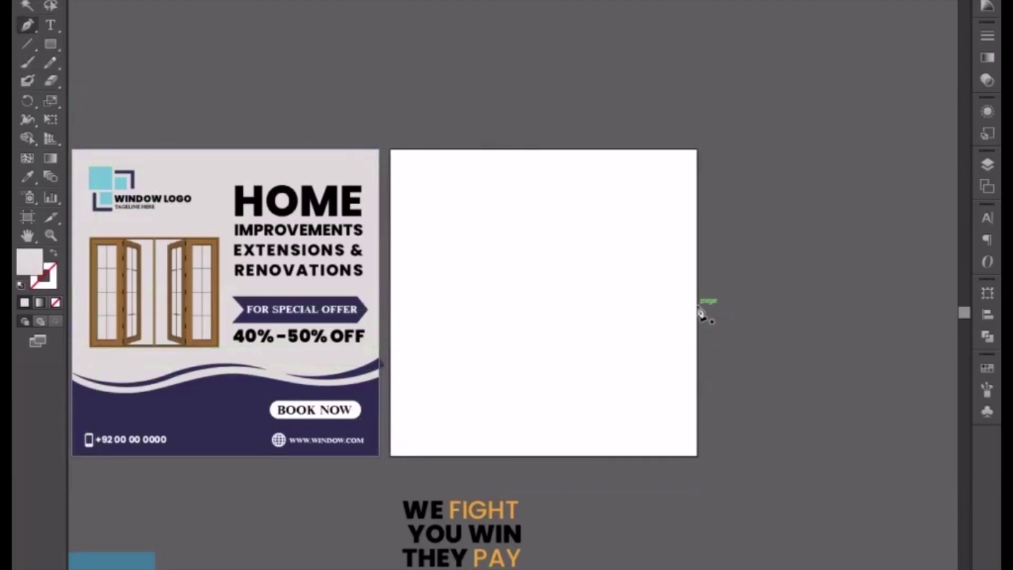
Draw a closed S-curved wave shape with the Pen tool, filling the lower part of the second artboard down to its bottom corners
{"action": "left_click_drag", "start_coordinate": [686, 285], "coordinate": [672, 292]}
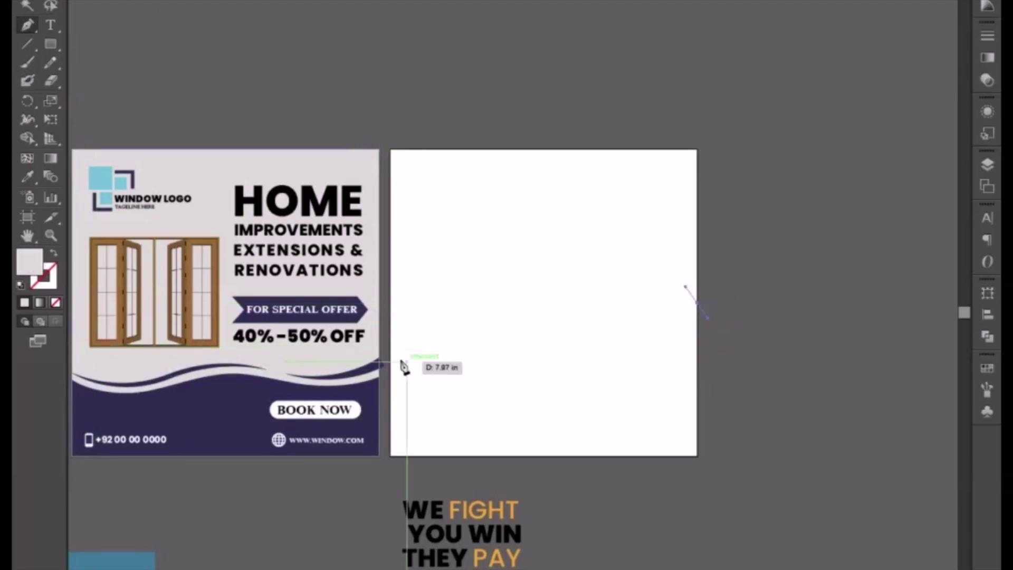
{"action": "mouse_move", "coordinate": [389, 354]}
{"action": "left_mouse_down"}
{"action": "mouse_move", "coordinate": [338, 270]}
{"action": "mouse_move", "coordinate": [343, 276]}
{"action": "left_mouse_up"}
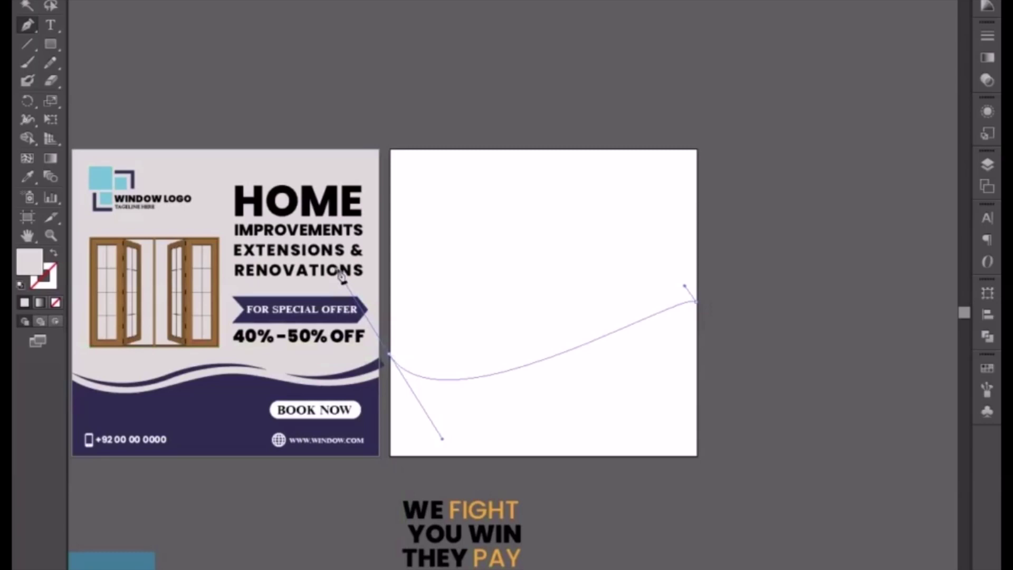
{"action": "left_click_drag", "start_coordinate": [682, 286], "coordinate": [581, 260]}
{"action": "left_click_drag", "start_coordinate": [445, 438], "coordinate": [490, 423]}
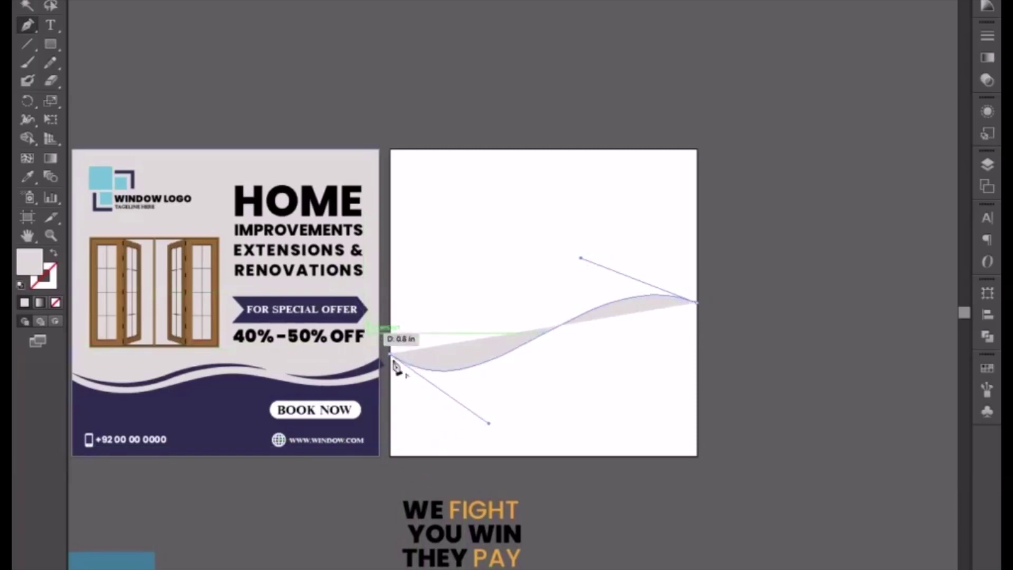
{"action": "left_click", "coordinate": [391, 457]}
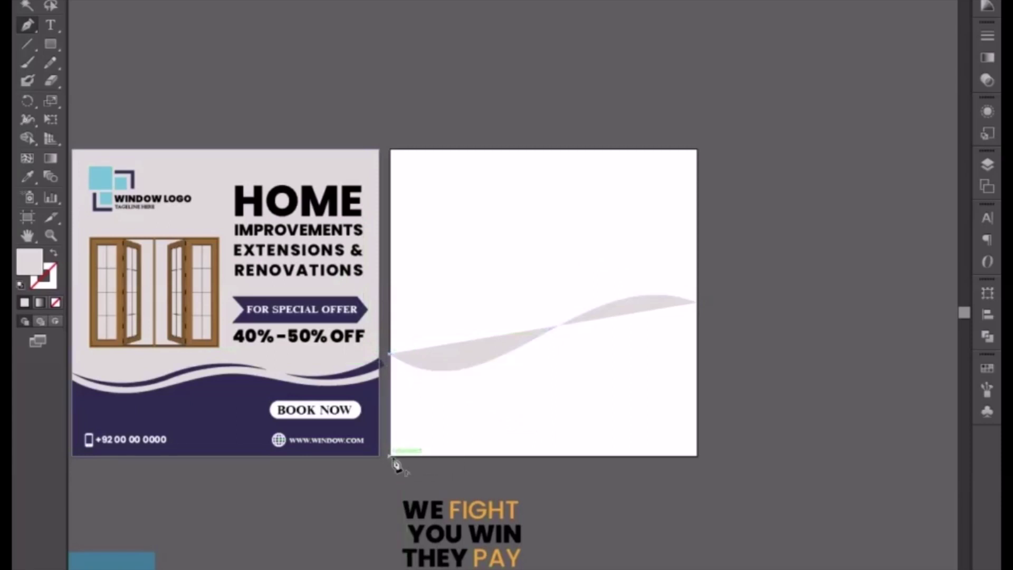
{"action": "left_click", "coordinate": [698, 457]}
{"action": "left_click", "coordinate": [697, 303]}
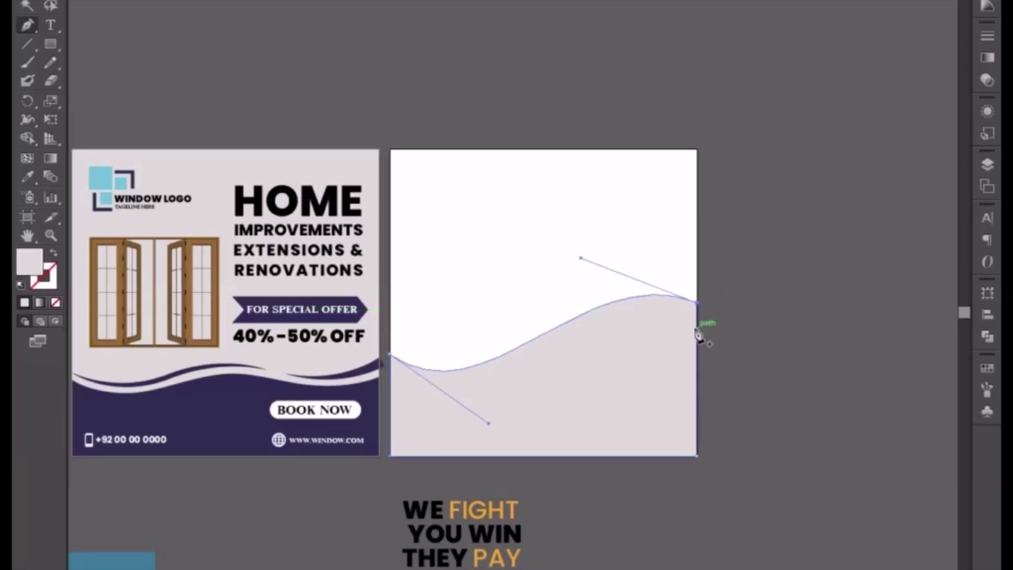
Raise the two upper anchor points of the wave shape slightly, leaving its bottom corners on the artboard edge
{"action": "key", "text": "v"}
{"action": "left_click", "coordinate": [404, 330]}
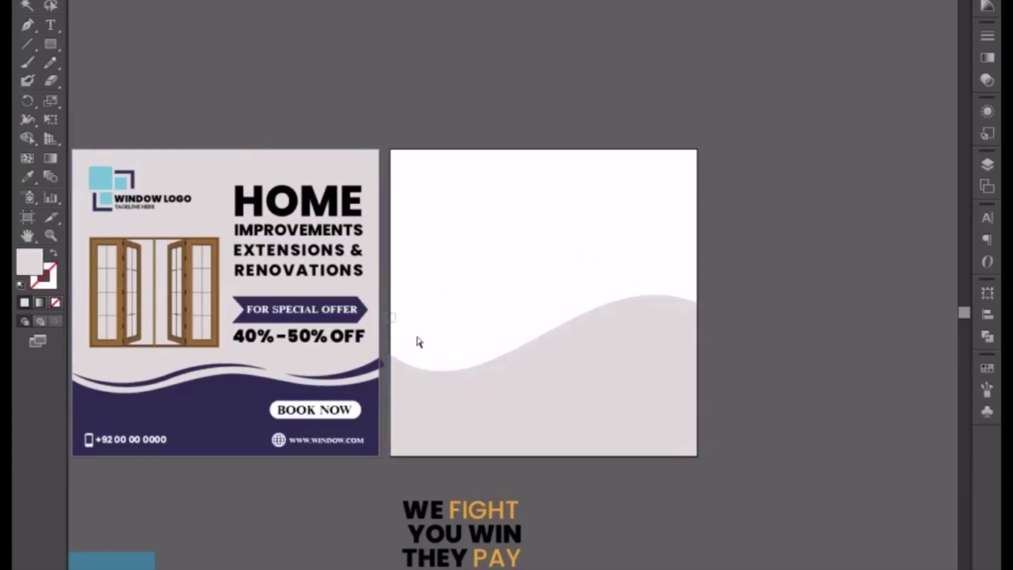
{"action": "left_click", "coordinate": [697, 370]}
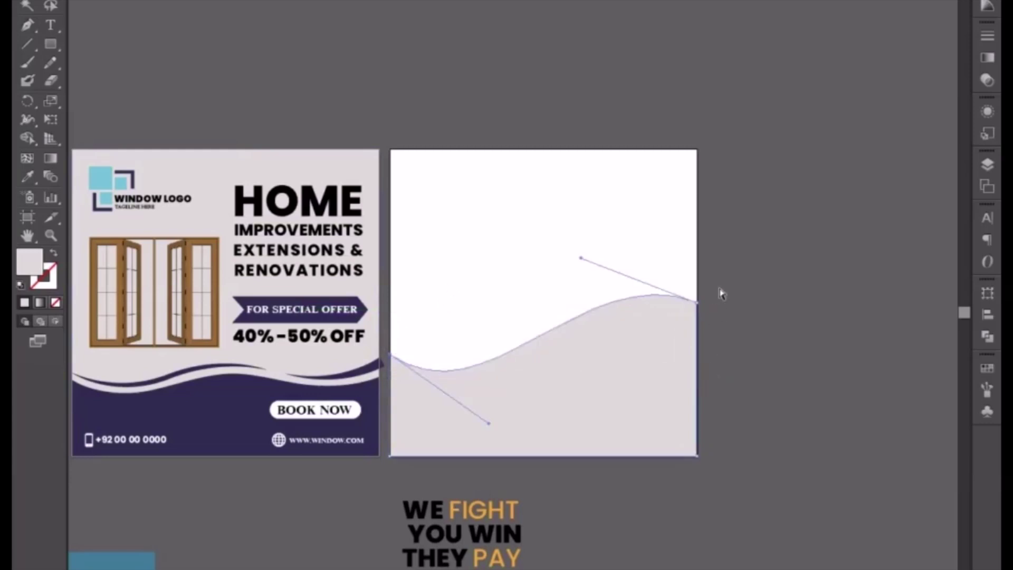
{"action": "left_click", "coordinate": [782, 337]}
{"action": "key", "text": "Up"}
{"action": "key", "text": "Up"}
{"action": "key", "text": "Up"}
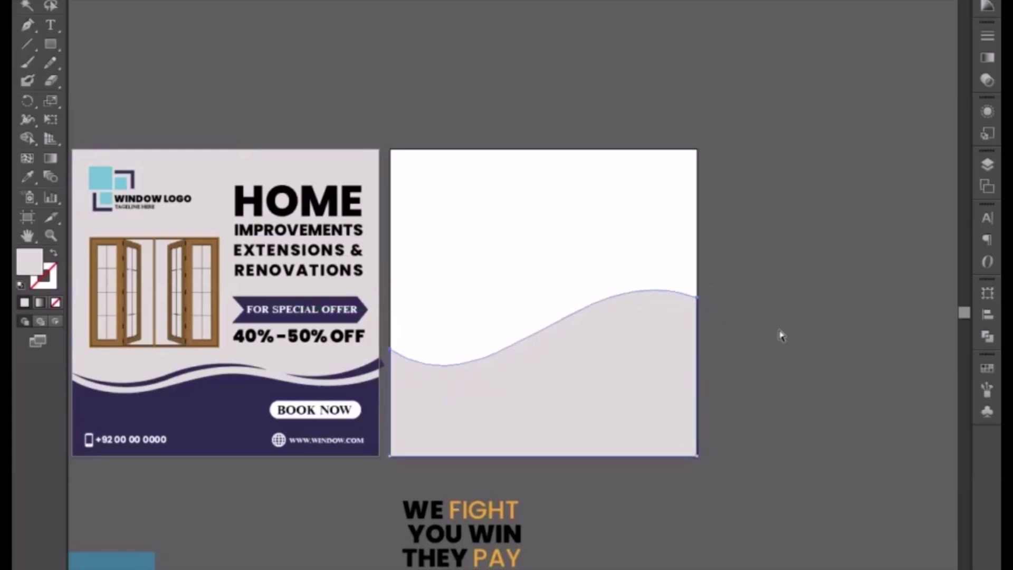
{"action": "key", "text": "Up"}
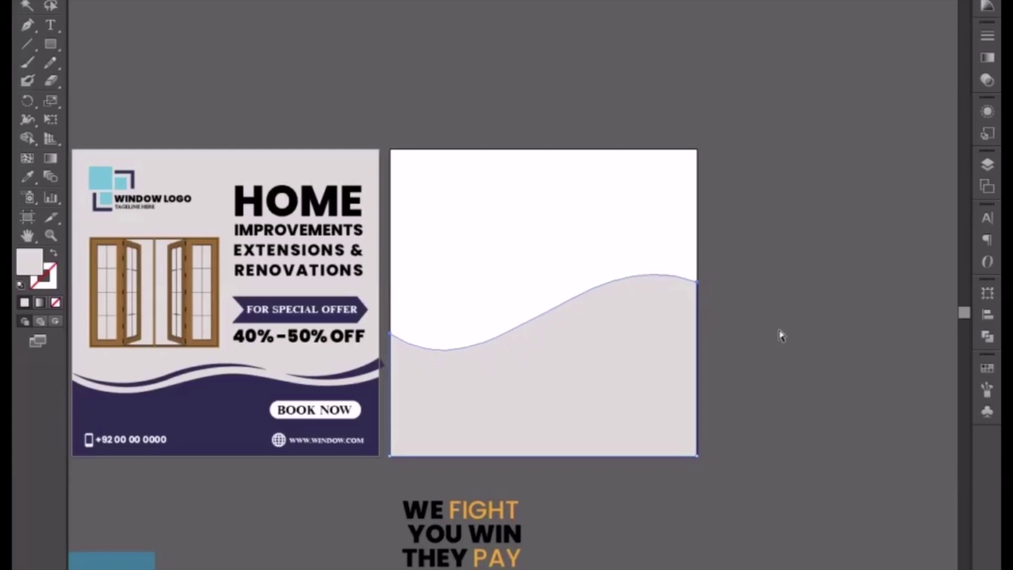
{"action": "left_click", "coordinate": [782, 336]}
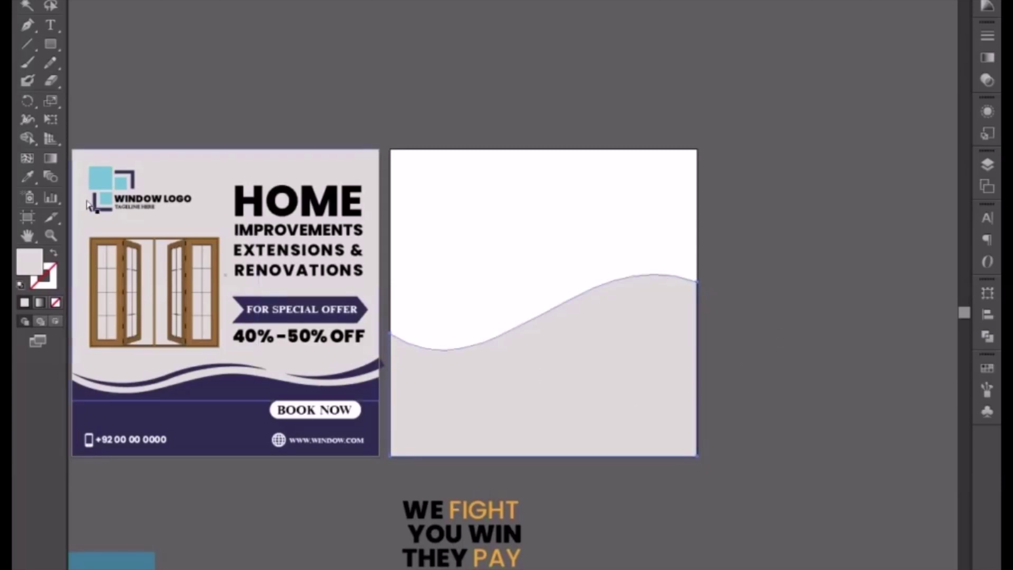
Fill the new wave shape with the navy sampled from the first poster's wave
{"action": "left_click", "coordinate": [28, 177]}
{"action": "left_click", "coordinate": [201, 416]}
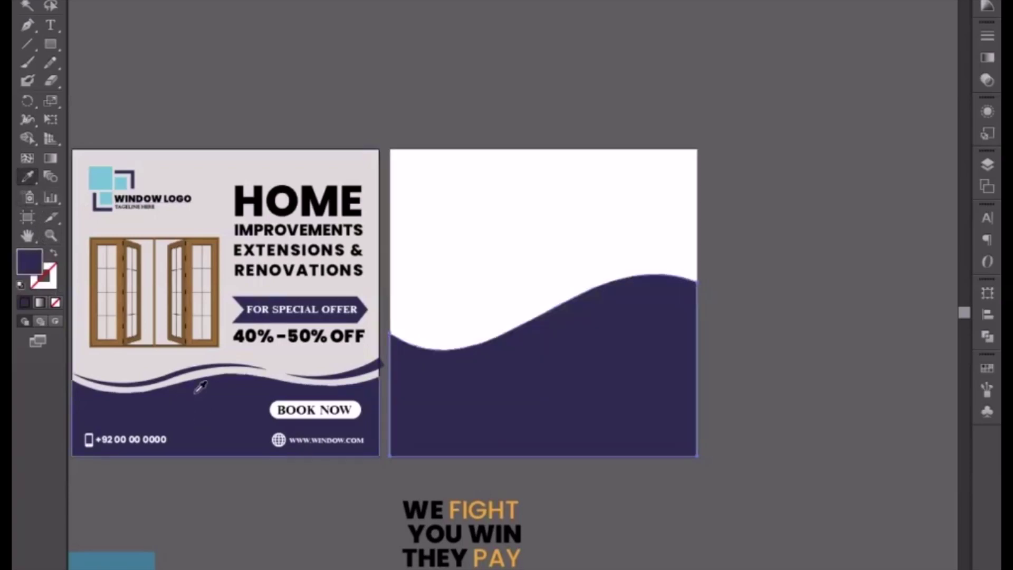
{"action": "key", "text": "v"}
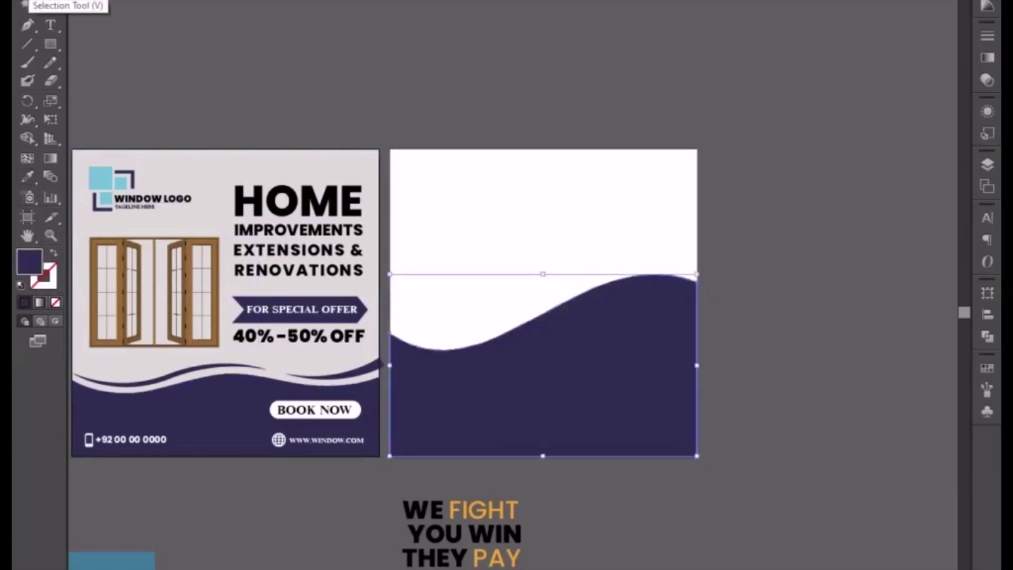
{"action": "left_click", "coordinate": [779, 350]}
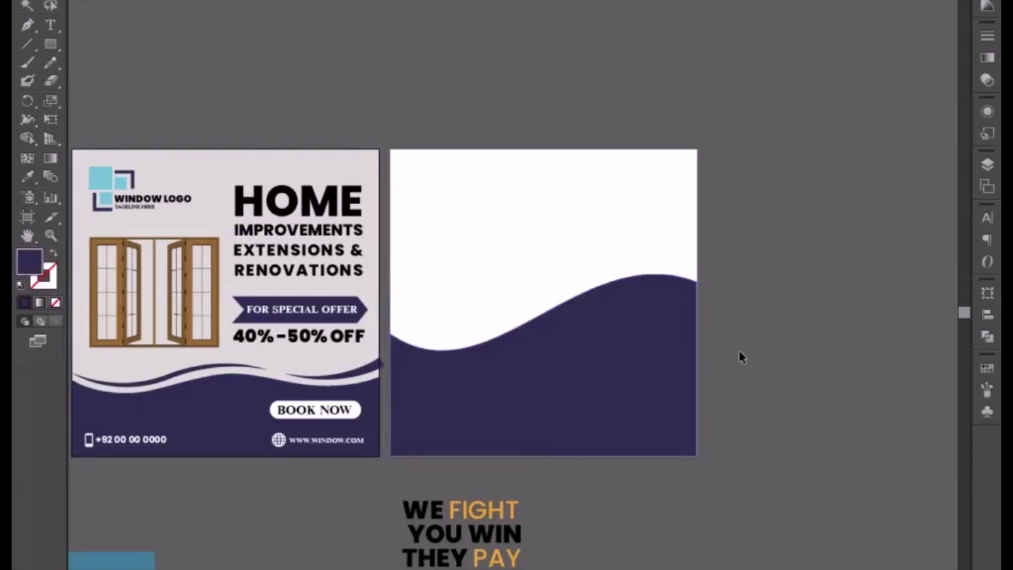
Duplicate the navy wave slightly above the original and arrange the copy behind it
{"action": "left_click", "coordinate": [650, 352]}
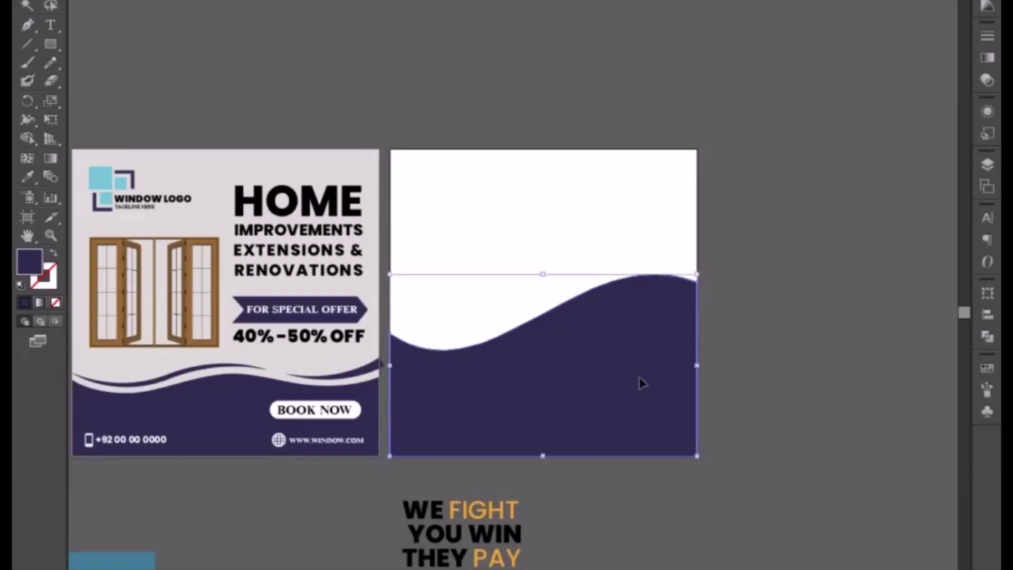
{"action": "left_click_drag", "start_coordinate": [632, 396], "coordinate": [632, 387]}
{"action": "right_click", "coordinate": [492, 420]}
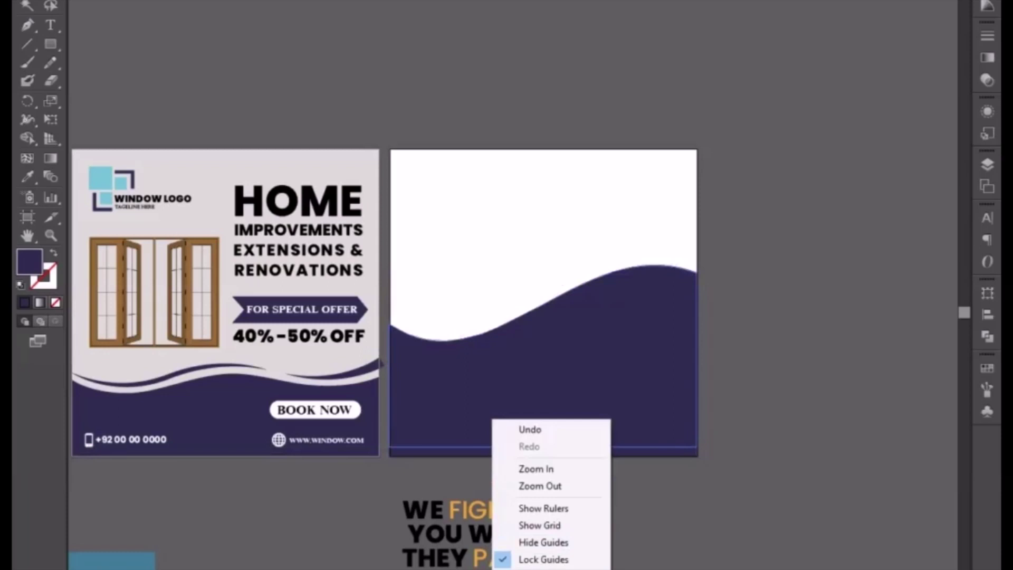
{"action": "left_click", "coordinate": [709, 504]}
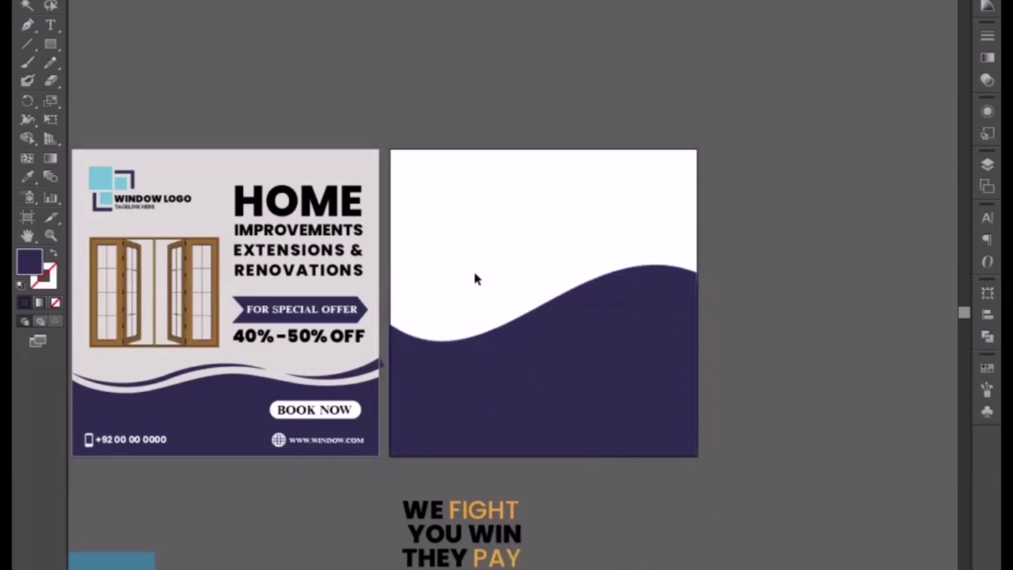
{"action": "left_click", "coordinate": [497, 339]}
{"action": "right_click", "coordinate": [498, 339]}
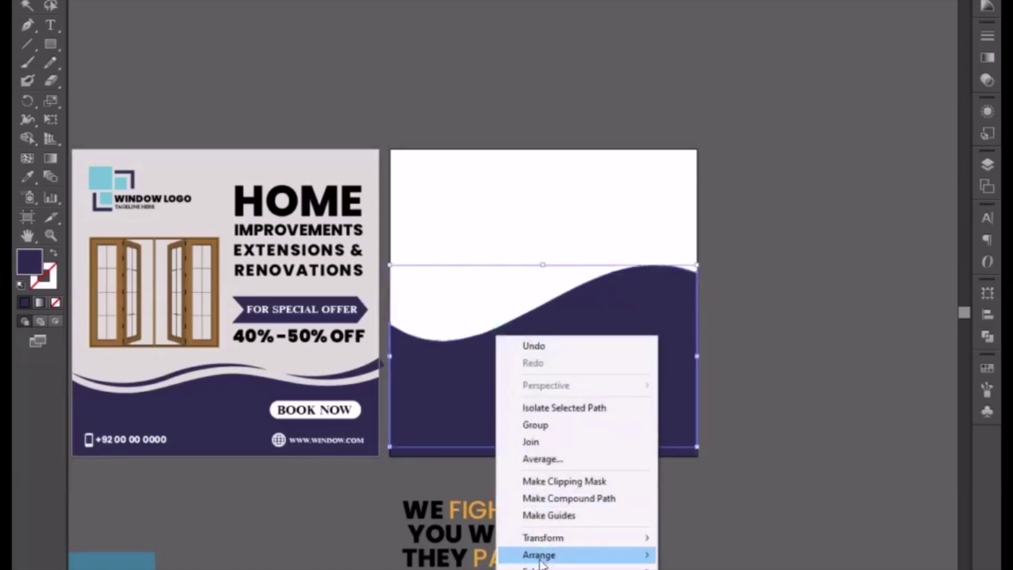
{"action": "mouse_move", "coordinate": [541, 558]}
{"action": "left_click", "coordinate": [709, 555]}
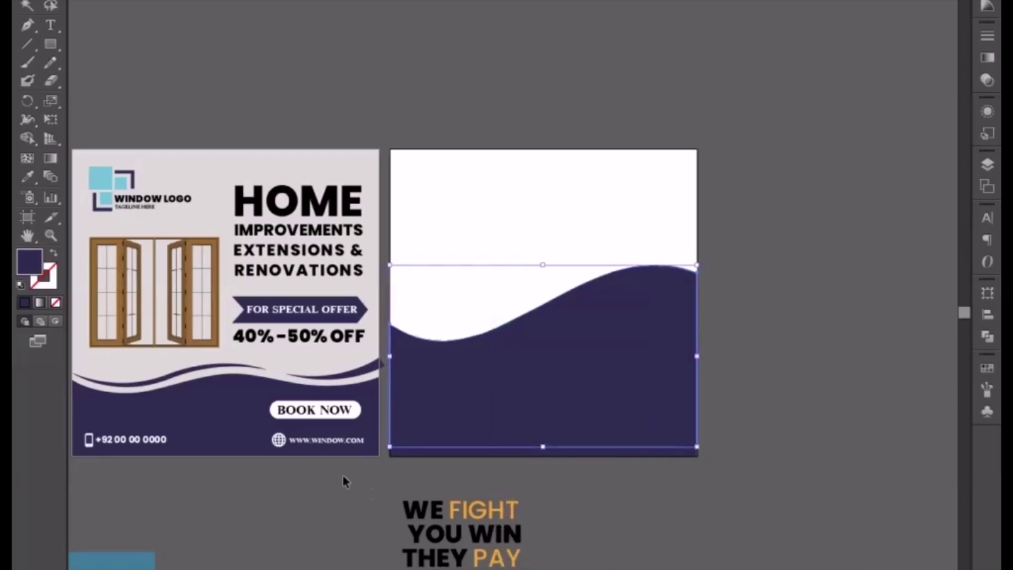
Recolour the rear wave copy to the lighter blue #343D6B and keep it arranged behind the navy wave
{"action": "double_click", "coordinate": [28, 261]}
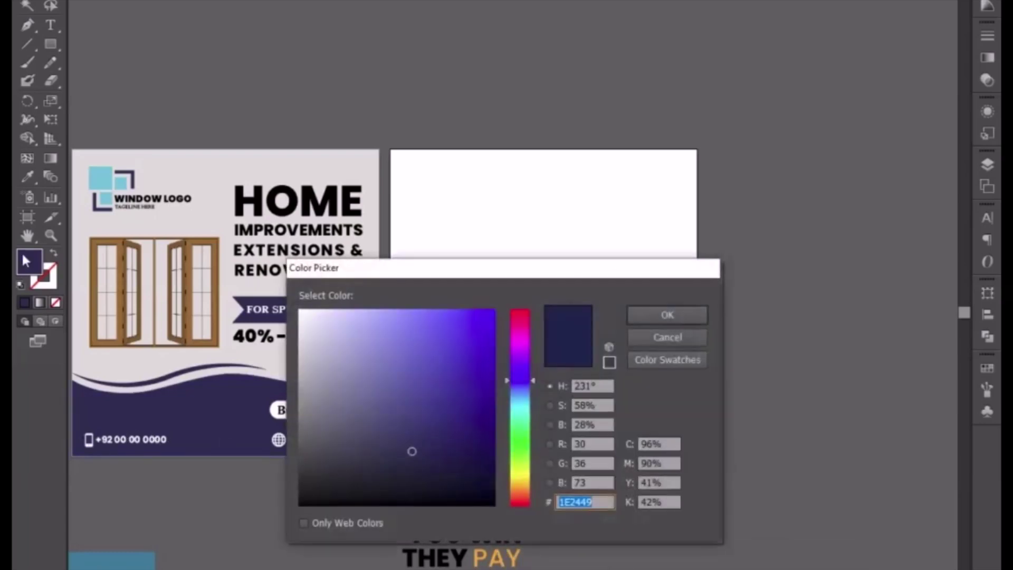
{"action": "left_click_drag", "start_coordinate": [412, 453], "coordinate": [402, 422]}
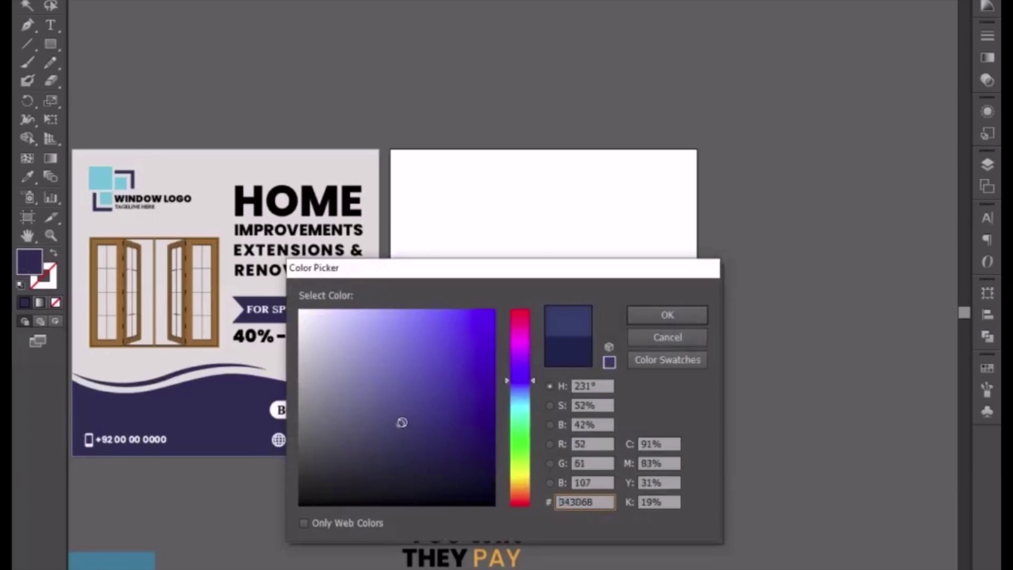
{"action": "left_click", "coordinate": [701, 314]}
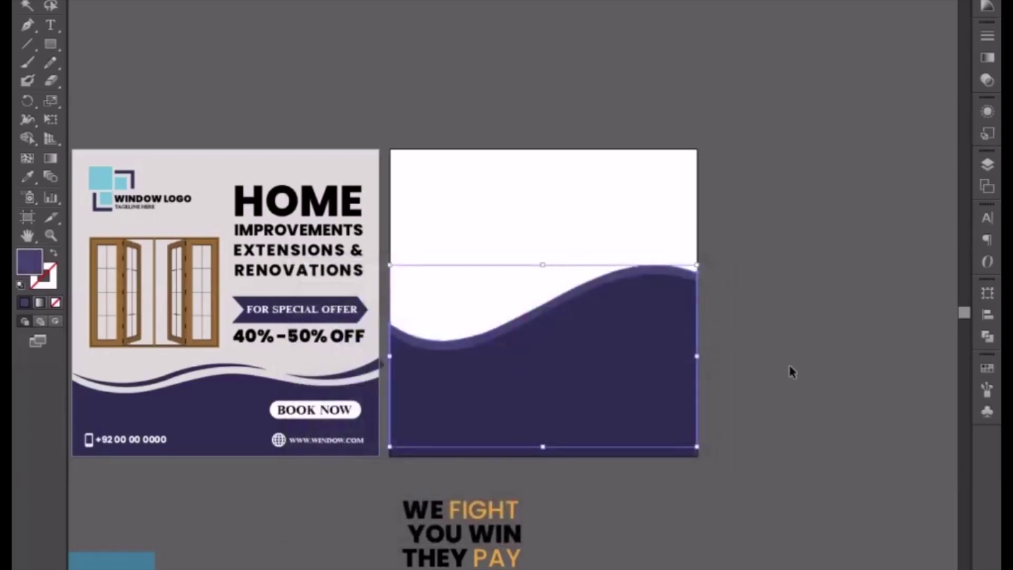
{"action": "right_click", "coordinate": [674, 272]}
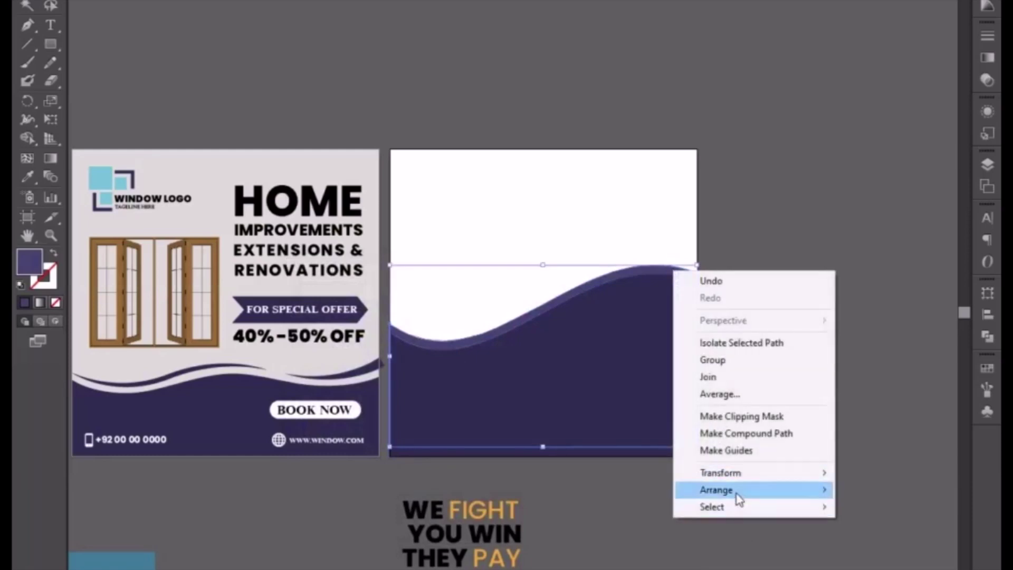
{"action": "mouse_move", "coordinate": [738, 499]}
{"action": "left_click", "coordinate": [565, 539]}
{"action": "left_click", "coordinate": [805, 423]}
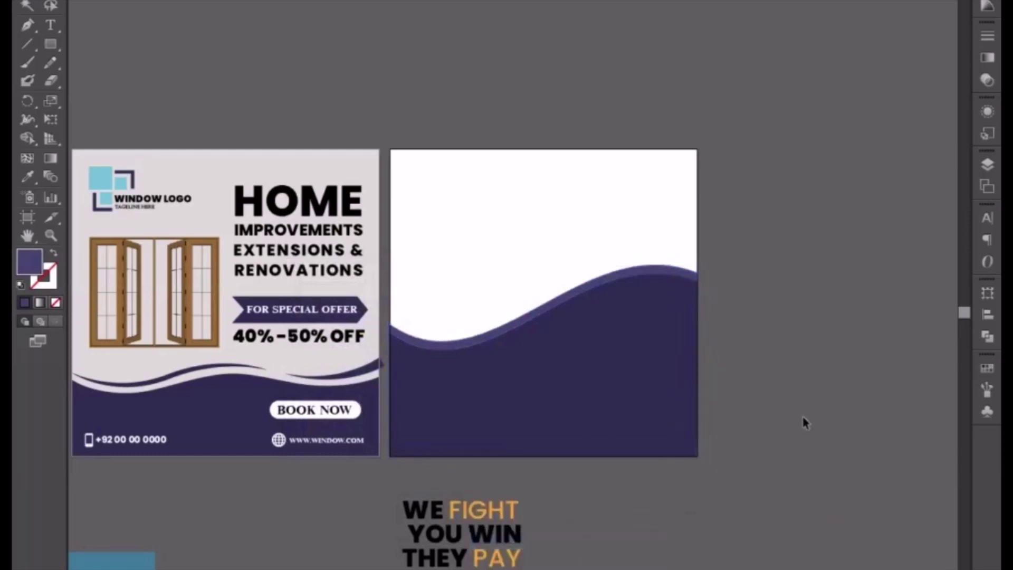
Examine how the two wave layers meet the right edge of the second artboard
{"action": "scroll", "coordinate": [697, 378], "scroll_direction": "up", "scroll_amount": 2}
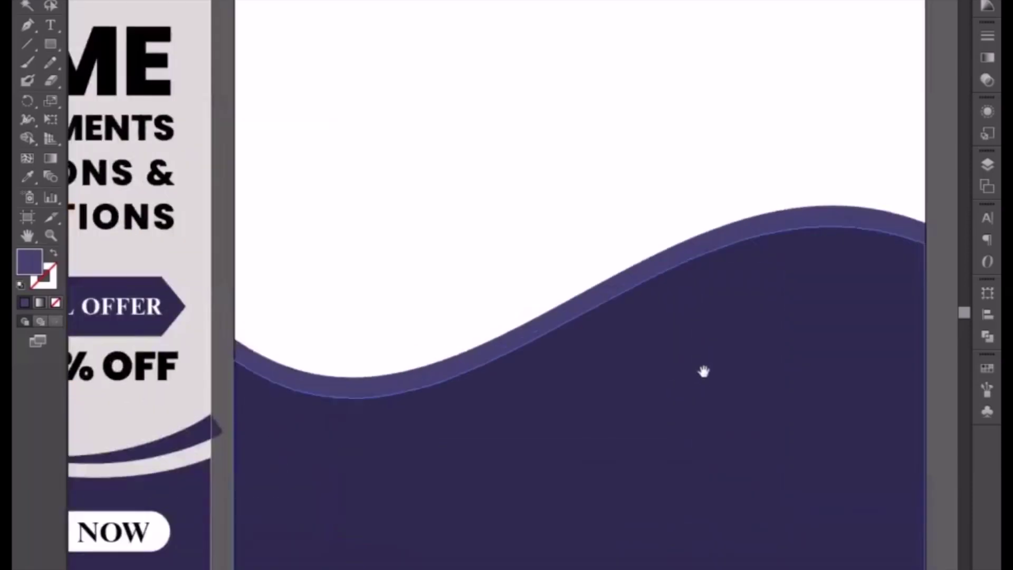
{"action": "scroll", "coordinate": [451, 434], "scroll_direction": "right", "scroll_amount": 3}
{"action": "scroll", "coordinate": [553, 417], "scroll_direction": "up", "scroll_amount": 1}
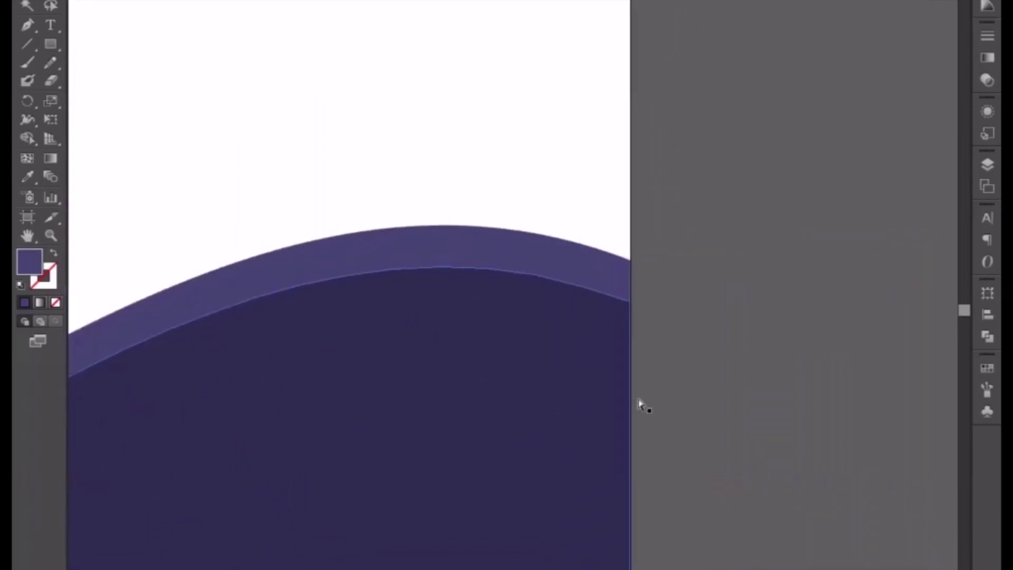
{"action": "left_click", "coordinate": [610, 271]}
{"action": "left_click", "coordinate": [707, 299]}
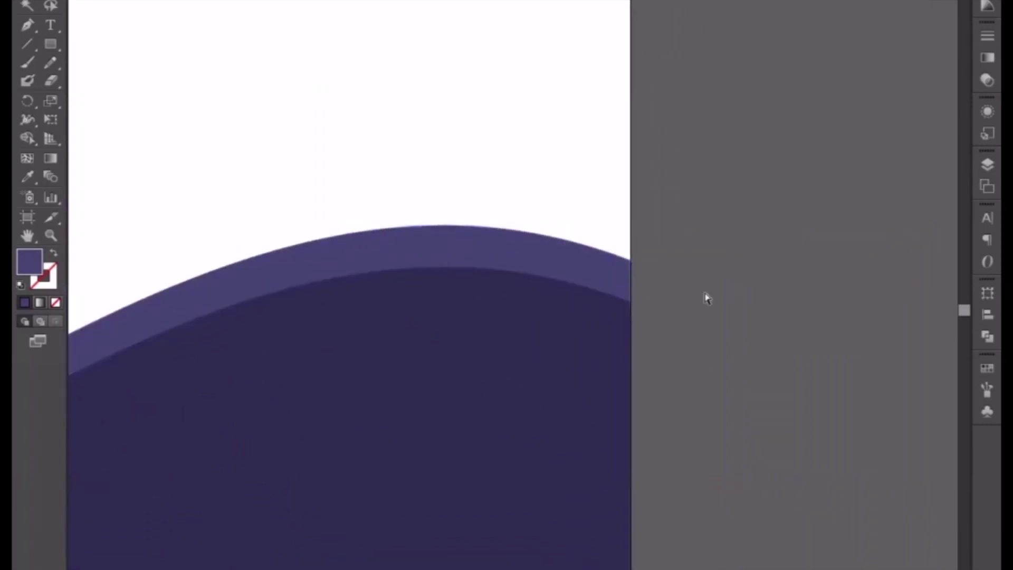
{"action": "key", "text": "ctrl+minus"}
{"action": "key", "text": "ctrl+minus"}
{"action": "key", "text": "ctrl+minus"}
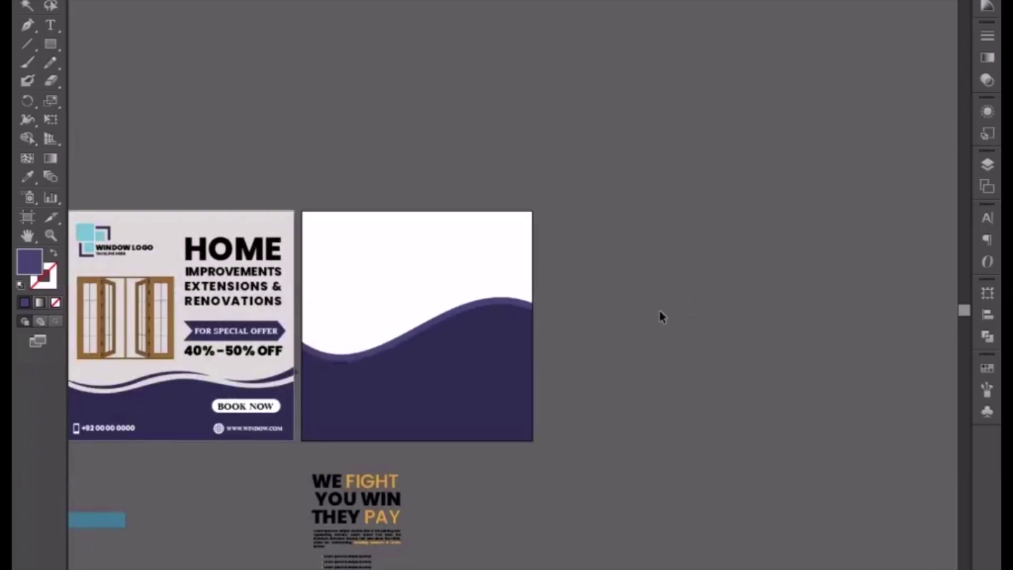
{"action": "left_click_drag", "start_coordinate": [536, 373], "coordinate": [620, 380]}
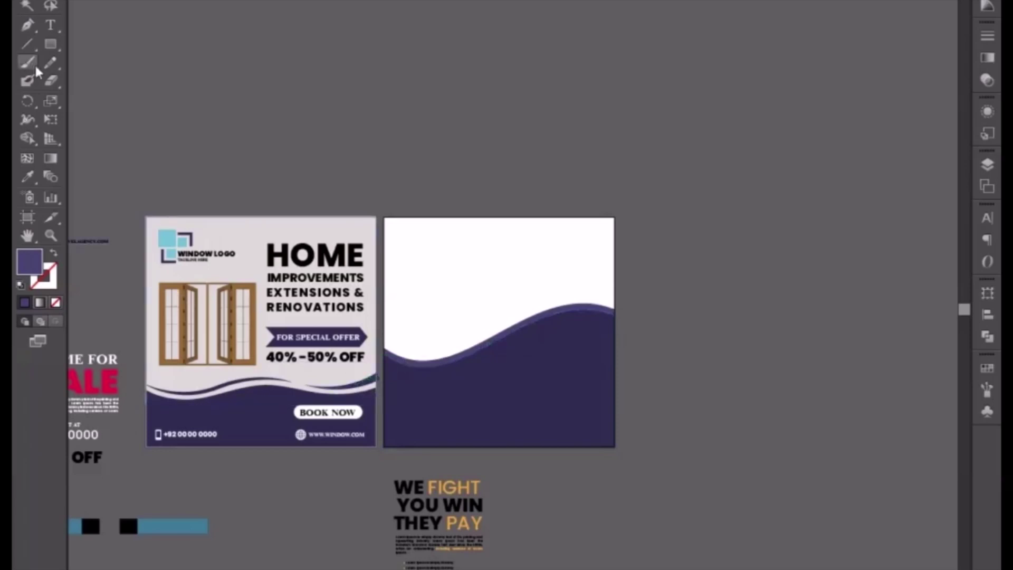
Draw a circle with the Ellipse tool over the wave's lower left, slightly under half the artboard's width, and enlarge it a little
{"action": "left_click_drag", "start_coordinate": [56, 45], "coordinate": [122, 73]}
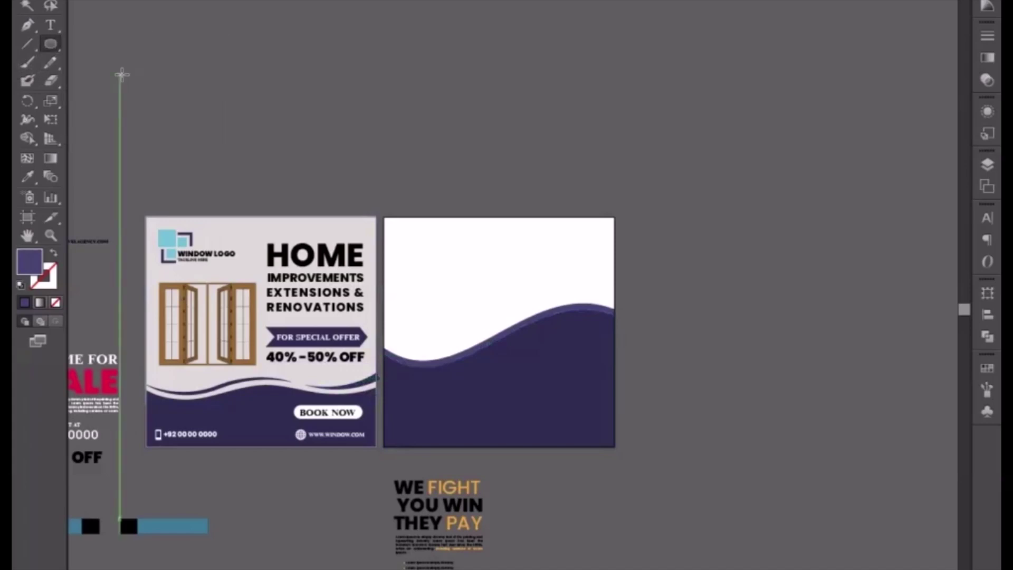
{"action": "key", "text": "ctrl+plus"}
{"action": "left_click_drag", "start_coordinate": [368, 332], "coordinate": [440, 467]}
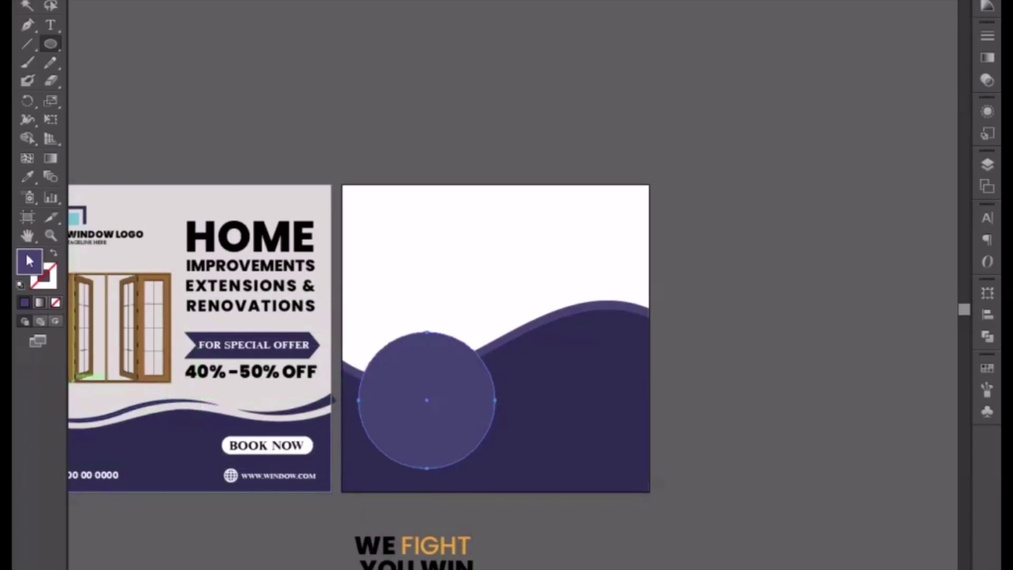
{"action": "left_click", "coordinate": [27, 5]}
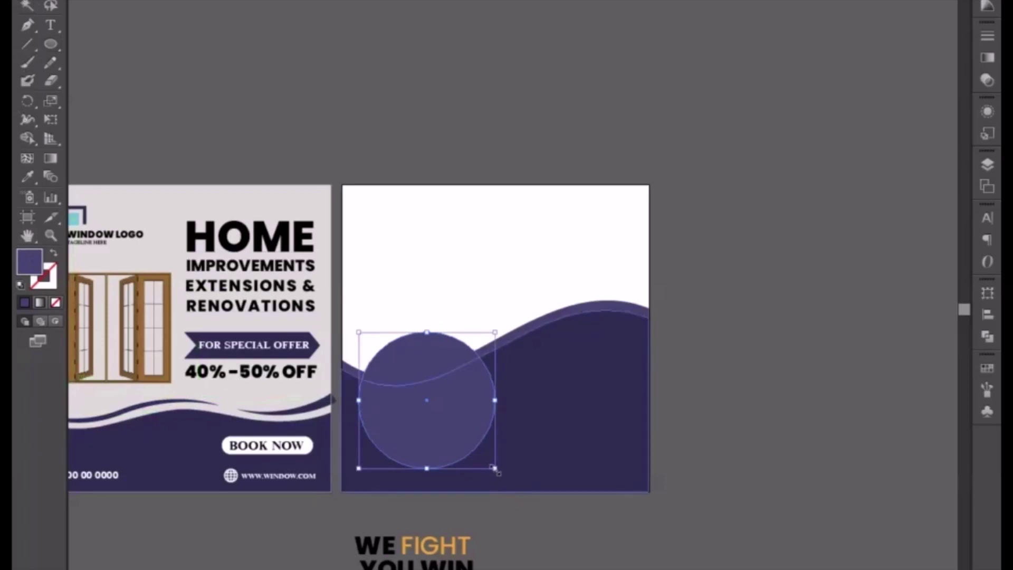
{"action": "mouse_move", "coordinate": [495, 468]}
{"action": "left_mouse_down"}
{"action": "mouse_move", "coordinate": [506, 479]}
{"action": "mouse_move", "coordinate": [500, 473]}
{"action": "left_mouse_up"}
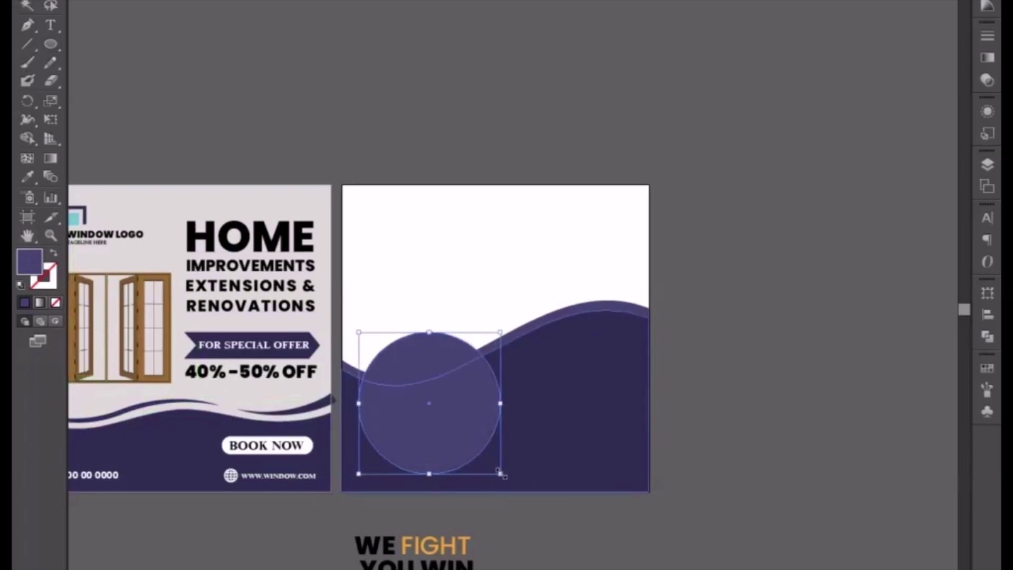
{"action": "key", "text": "a"}
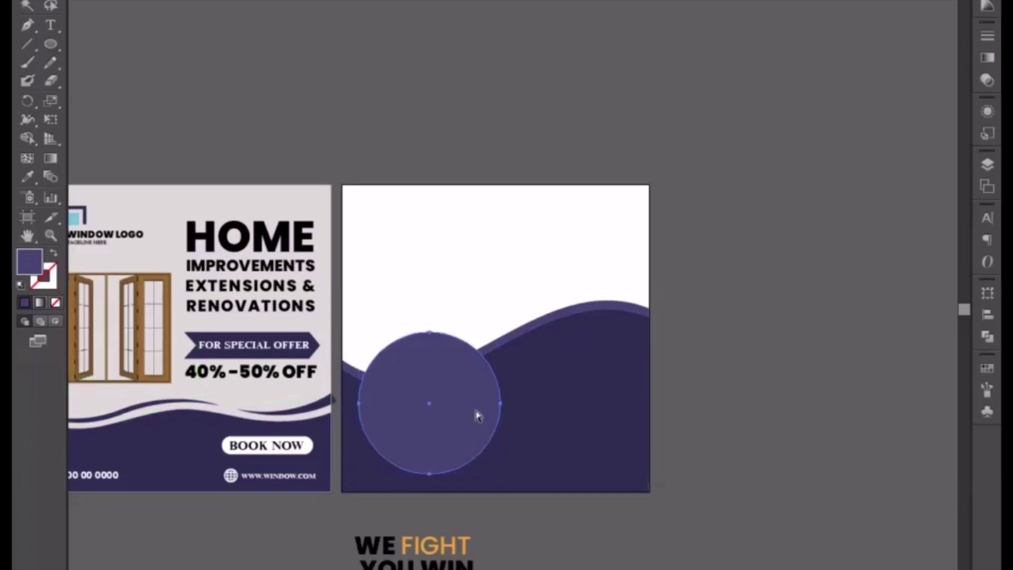
Add a slightly smaller concentric copy of the circle and fill it with the white sampled from the second artboard's background
{"action": "key", "text": "v"}
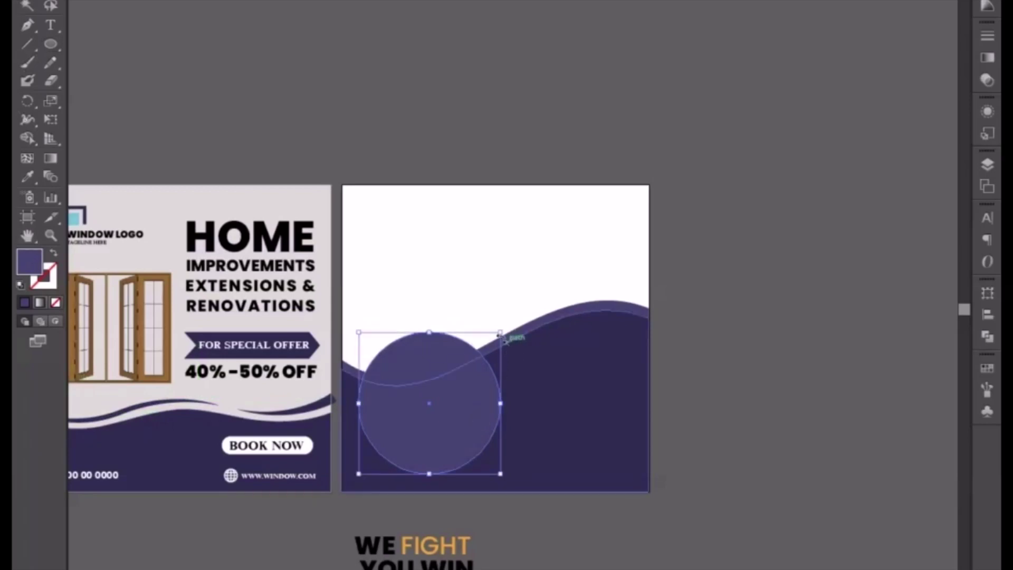
{"action": "left_click_drag", "start_coordinate": [501, 332], "coordinate": [490, 342]}
{"action": "right_click", "coordinate": [473, 363]}
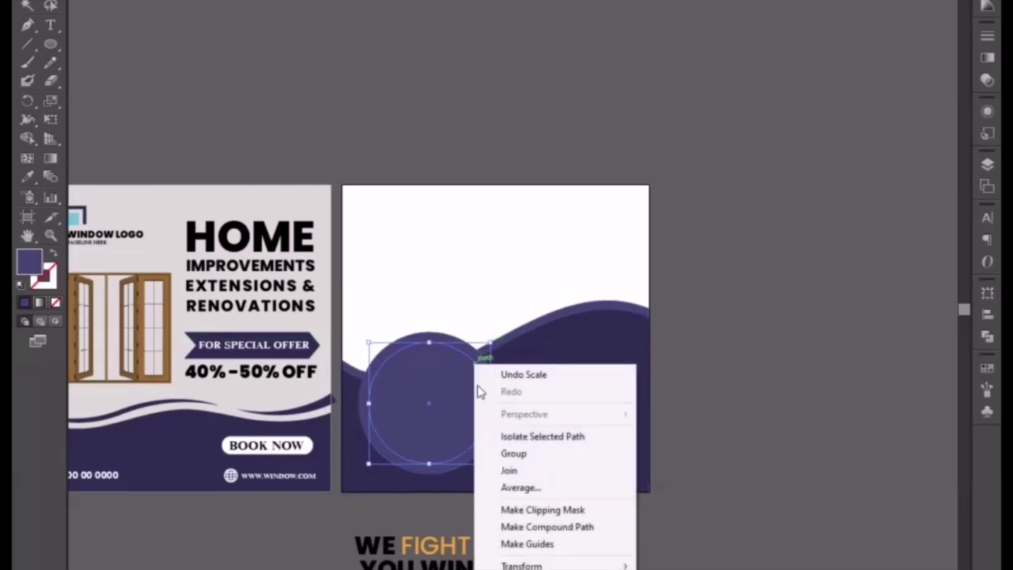
{"action": "left_click", "coordinate": [286, 433]}
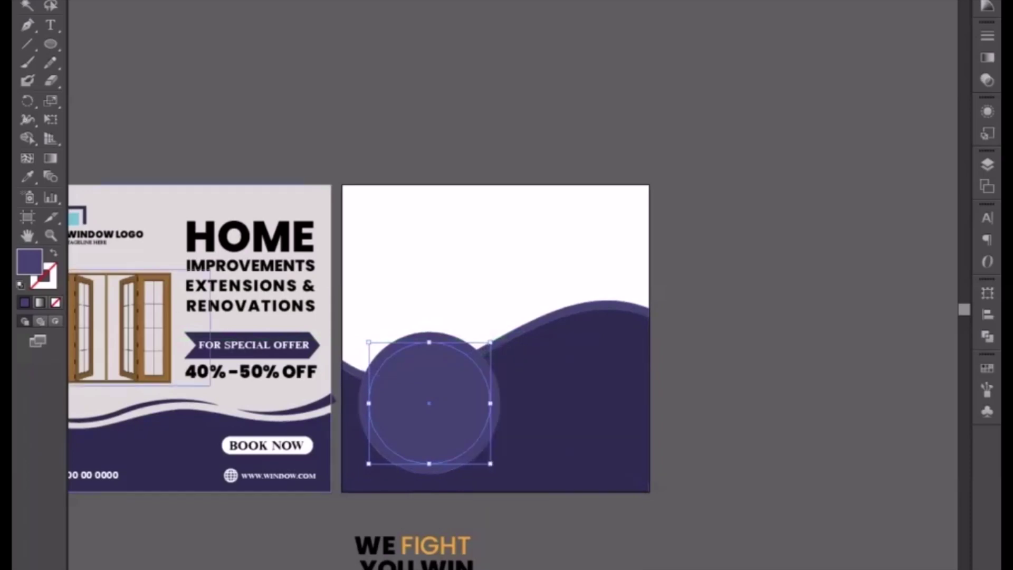
{"action": "left_click", "coordinate": [28, 177]}
{"action": "left_click", "coordinate": [381, 223]}
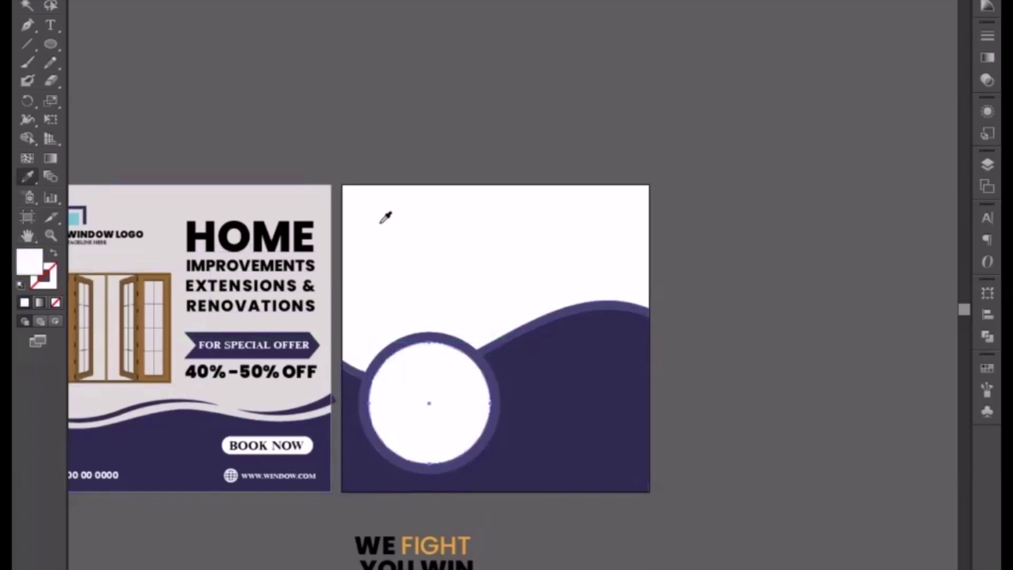
{"action": "key", "text": "v"}
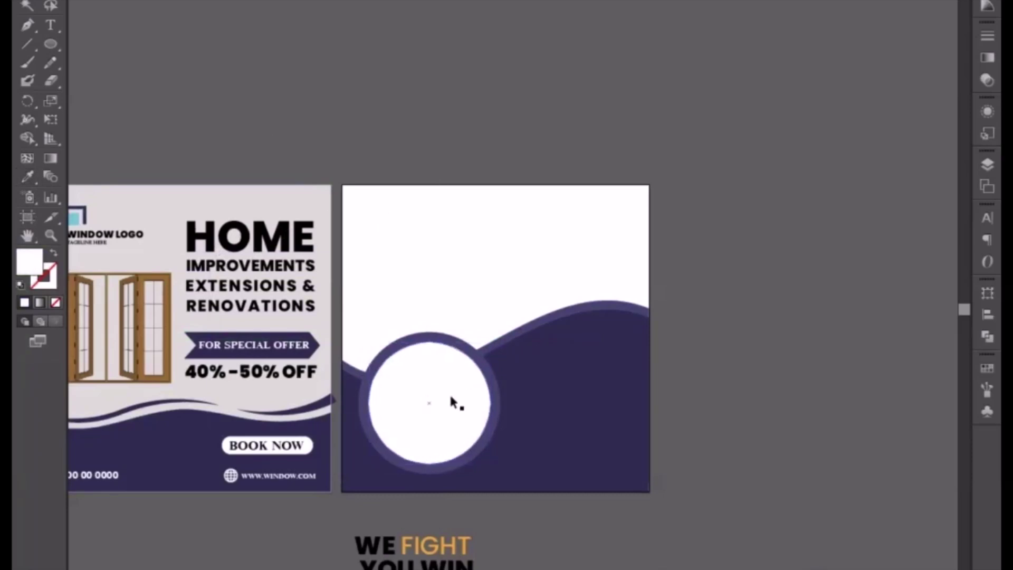
Enlarge the white inner circle slightly from its centre to thin the surrounding ring
{"action": "key", "text": "ctrl+equal"}
{"action": "scroll", "coordinate": [527, 369], "scroll_direction": "down", "scroll_amount": 4}
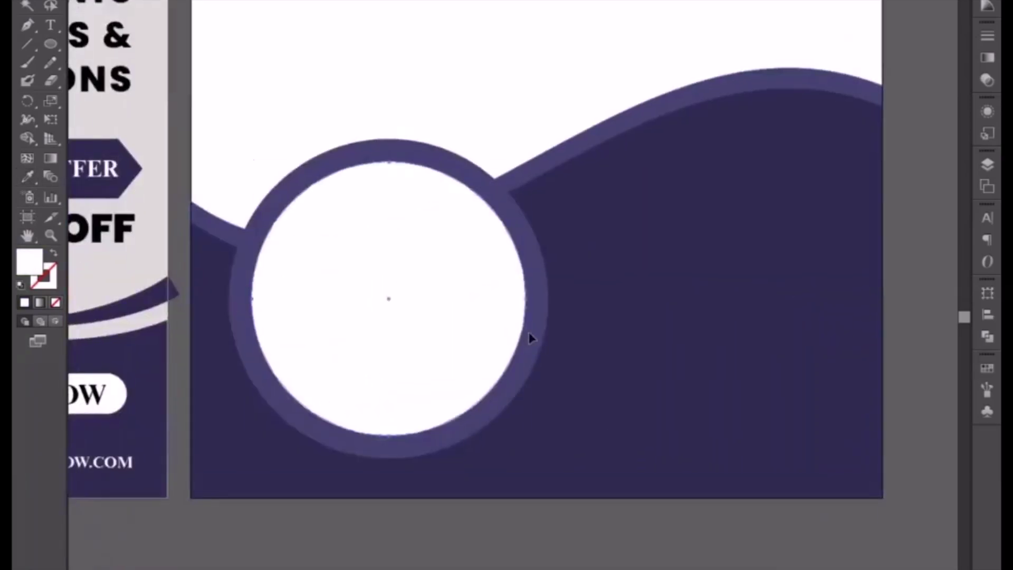
{"action": "left_click_drag", "start_coordinate": [527, 436], "coordinate": [536, 445]}
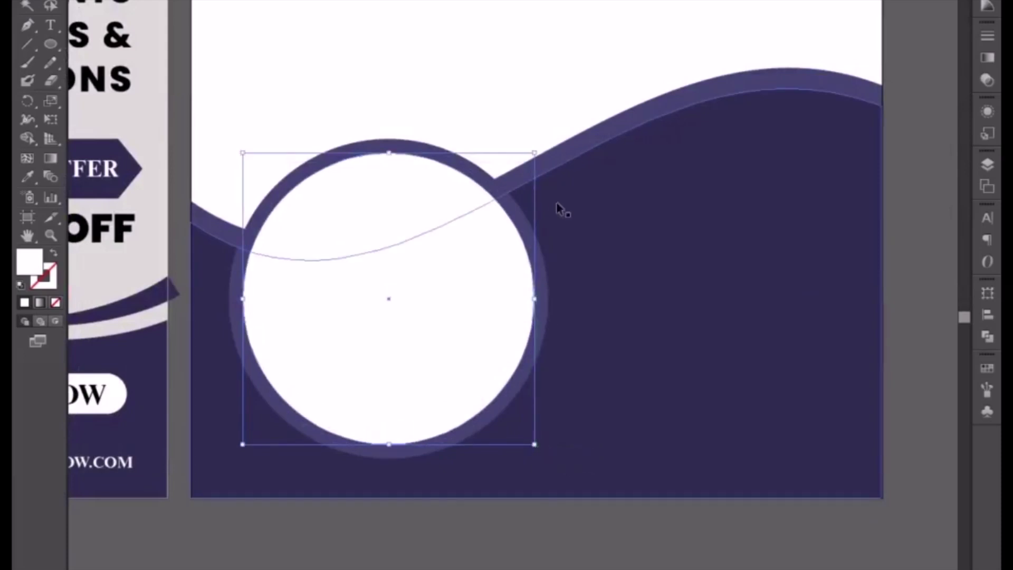
{"action": "left_click", "coordinate": [502, 92]}
{"action": "key", "text": "ctrl+minus"}
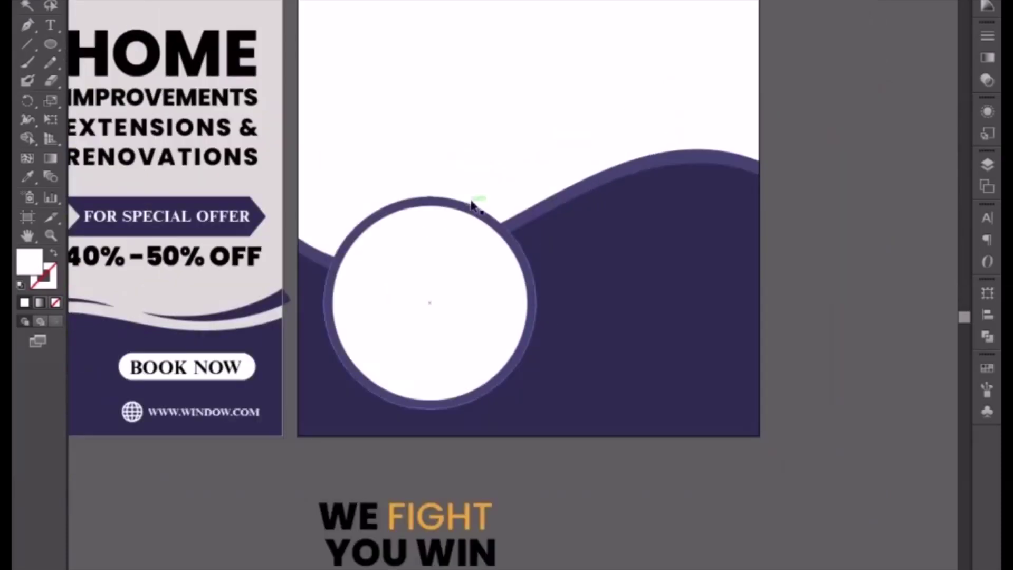
{"action": "left_click", "coordinate": [443, 240]}
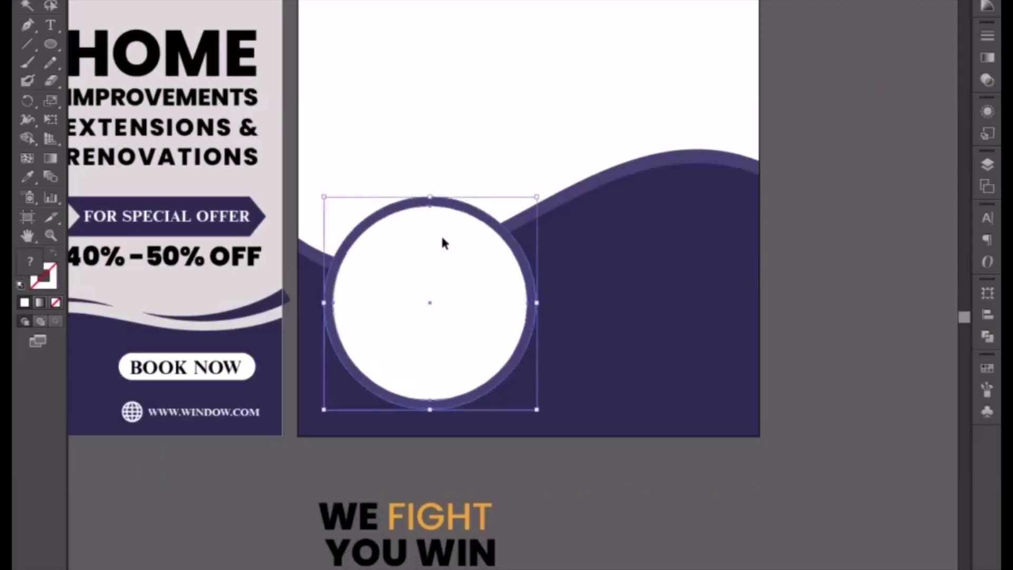
{"action": "left_click", "coordinate": [430, 119]}
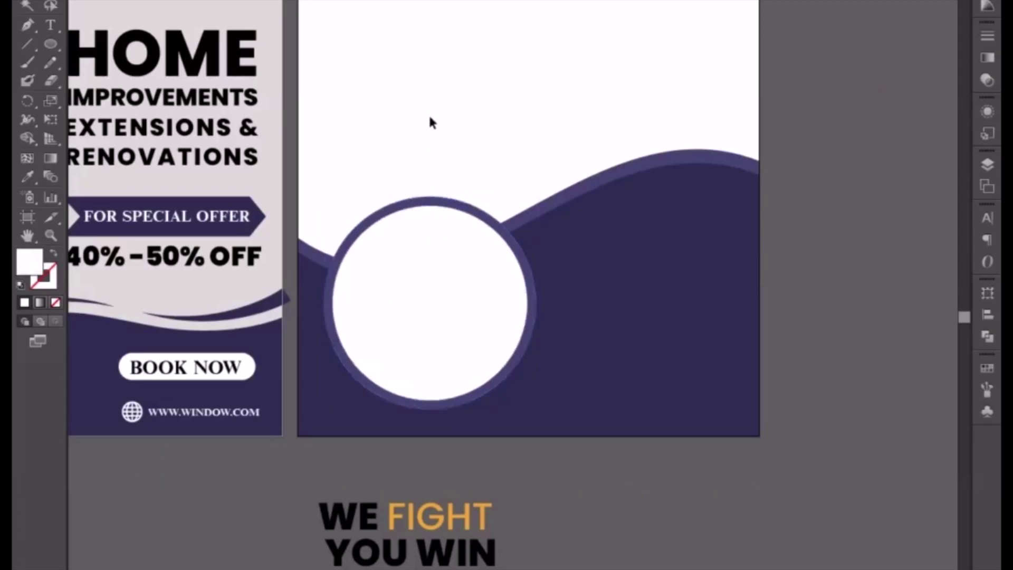
Swap the outer circle's fill colour to its stroke, leaving no fill, and set the stroke weight to 14 pt
{"action": "left_click", "coordinate": [401, 209]}
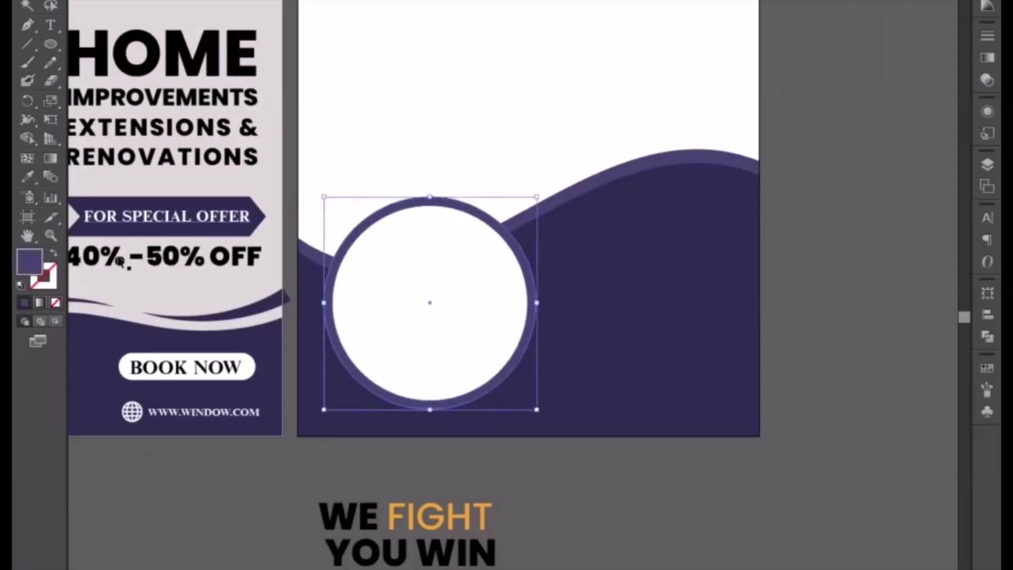
{"action": "left_click", "coordinate": [54, 256]}
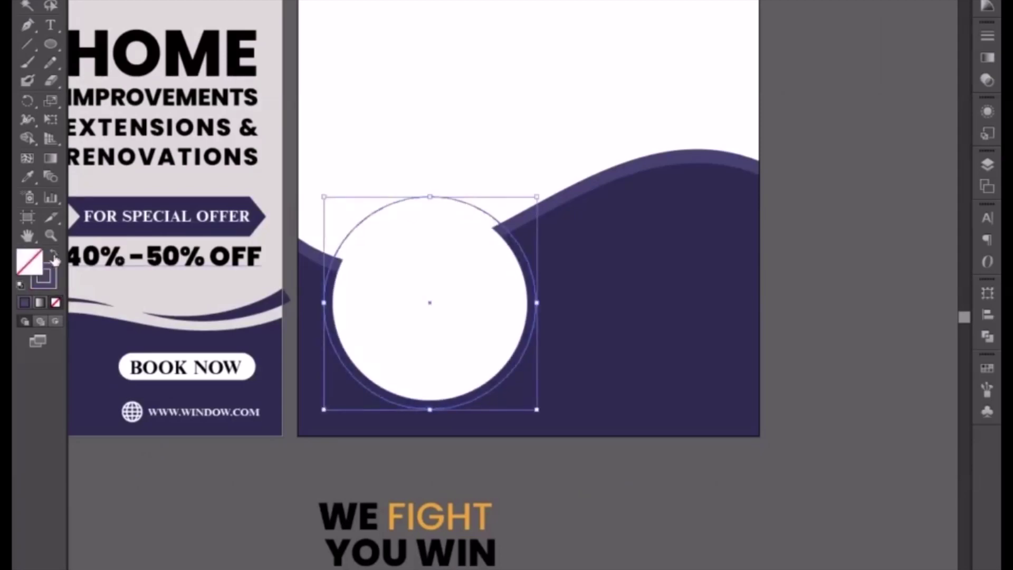
{"action": "left_click", "coordinate": [988, 35]}
{"action": "left_click", "coordinate": [876, 45]}
{"action": "type", "text": "10"}
{"action": "key", "text": "Return"}
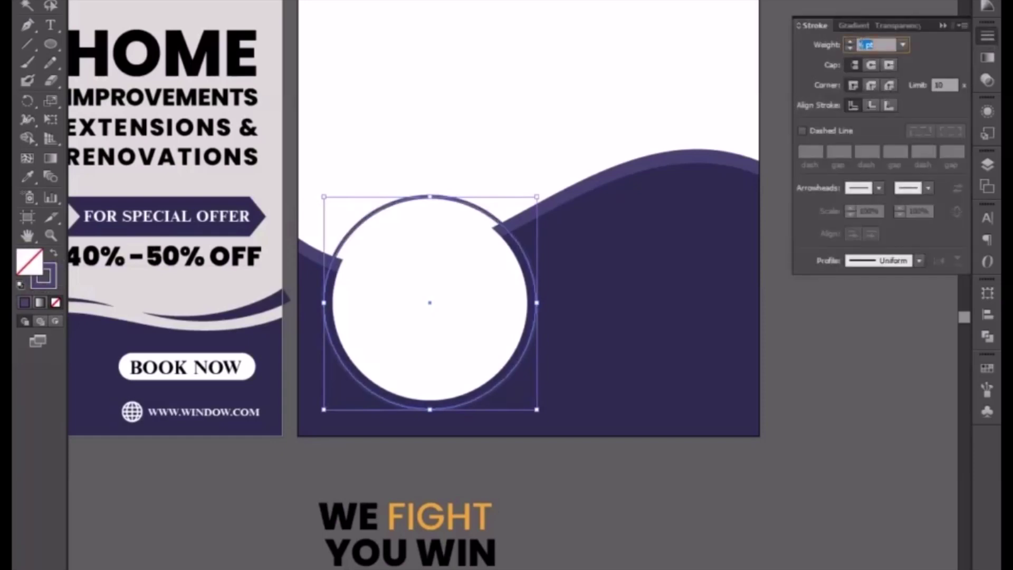
{"action": "key", "text": "Up"}
{"action": "key", "text": "Up"}
{"action": "key", "text": "Up"}
{"action": "key", "text": "Up"}
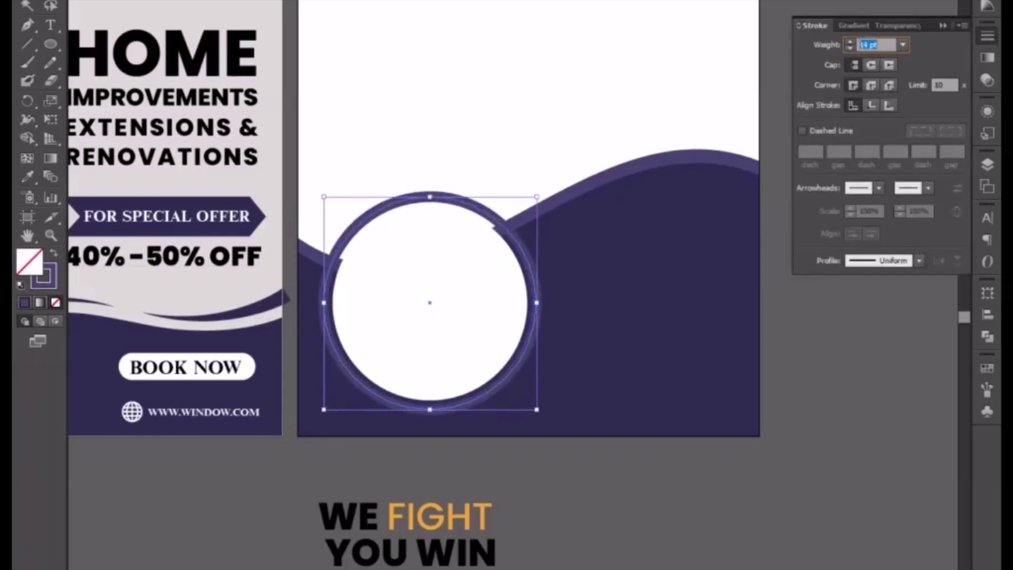
Enlarge the white circle almost to the outlined circle's path and bring the outlined circle in front of it
{"action": "left_click", "coordinate": [419, 271]}
{"action": "left_click_drag", "start_coordinate": [528, 205], "coordinate": [536, 199]}
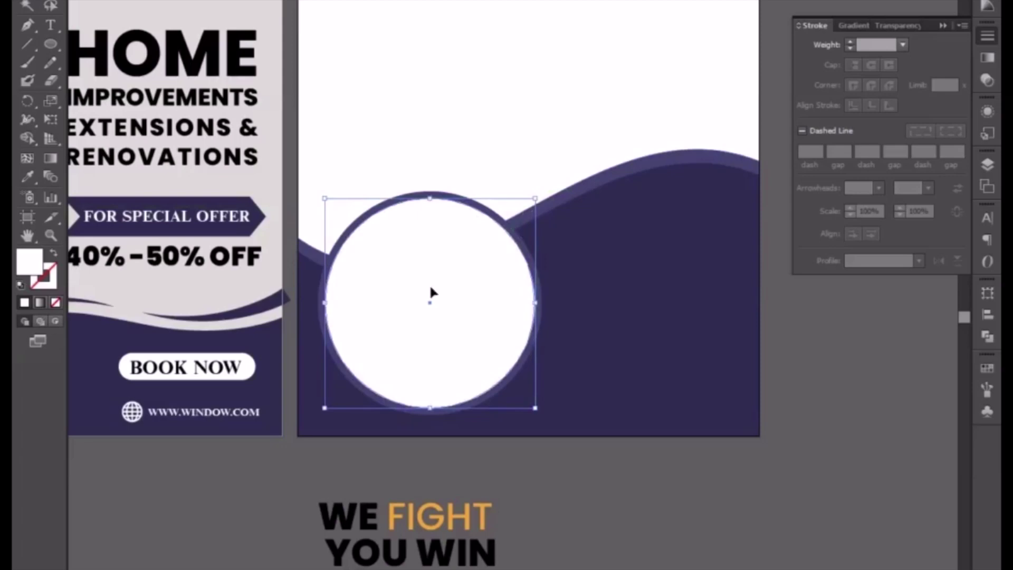
{"action": "left_click", "coordinate": [442, 200]}
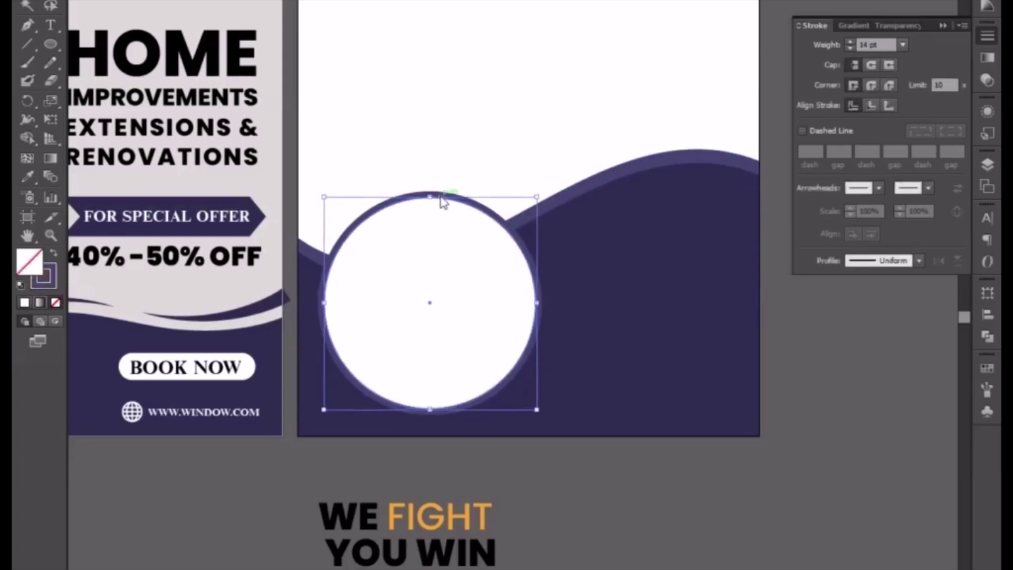
{"action": "right_click", "coordinate": [442, 199]}
{"action": "mouse_move", "coordinate": [516, 417]}
{"action": "left_click", "coordinate": [653, 417]}
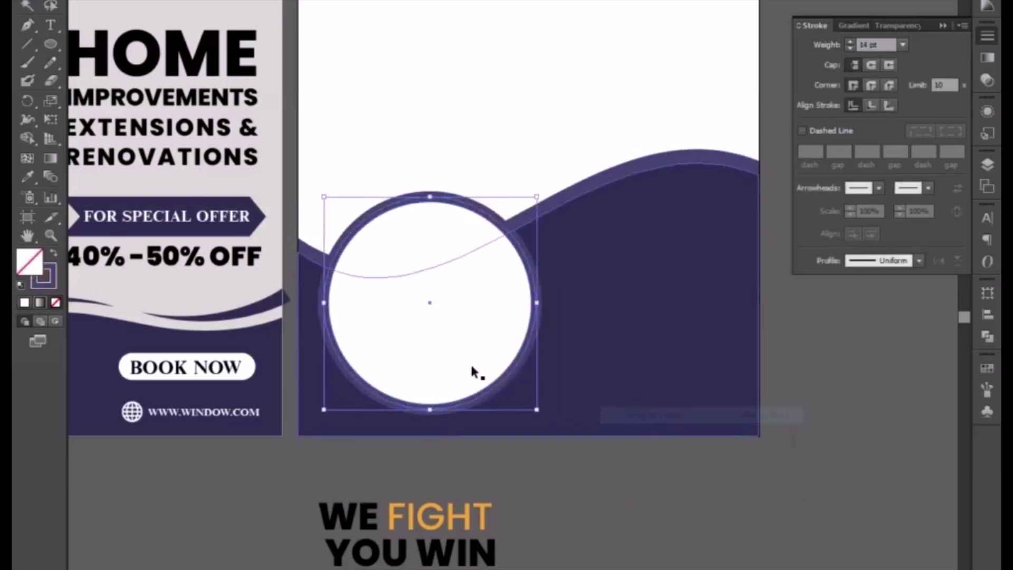
{"action": "left_click", "coordinate": [438, 365]}
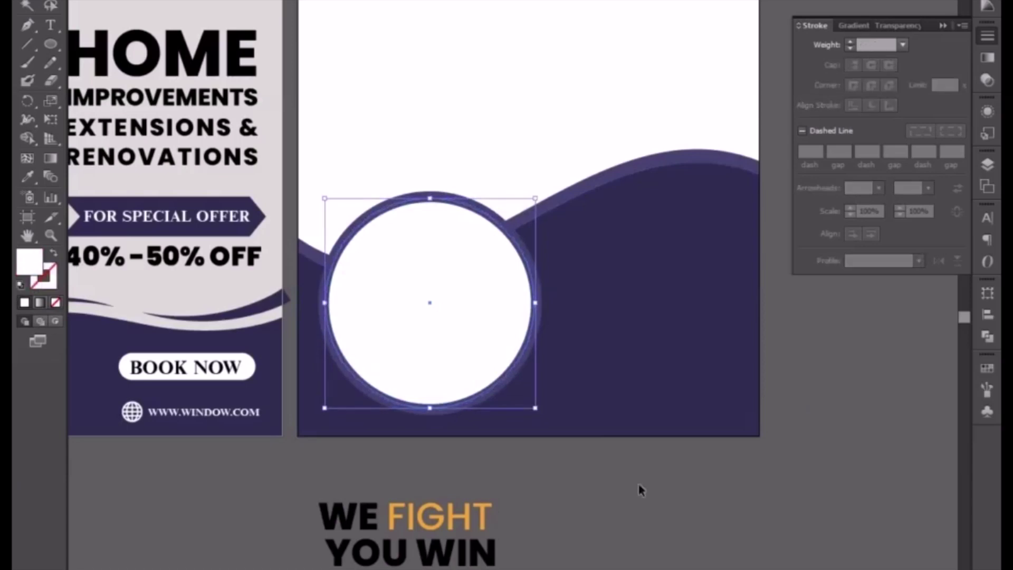
{"action": "left_click", "coordinate": [480, 484]}
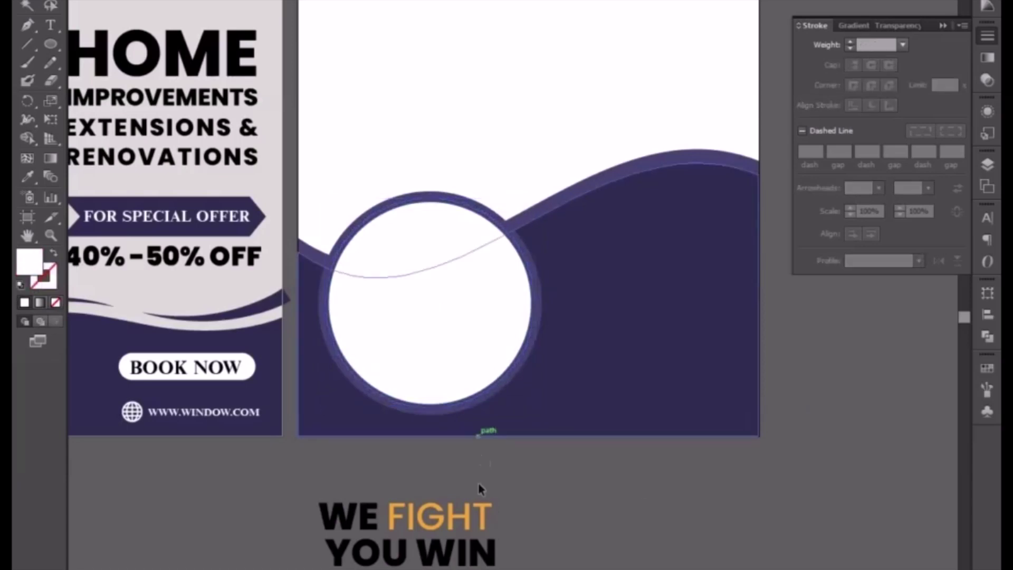
Select the white circle together with its outlined ring and group them
{"action": "left_click", "coordinate": [475, 512]}
{"action": "left_click_drag", "start_coordinate": [391, 140], "coordinate": [439, 233]}
{"action": "key", "text": "a"}
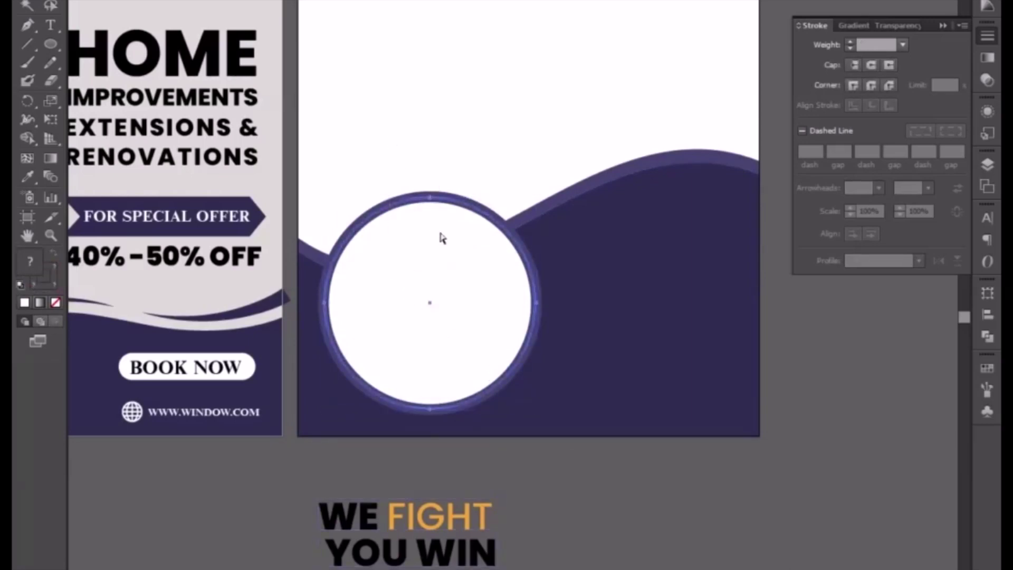
{"action": "key", "text": "v"}
{"action": "key", "text": "a"}
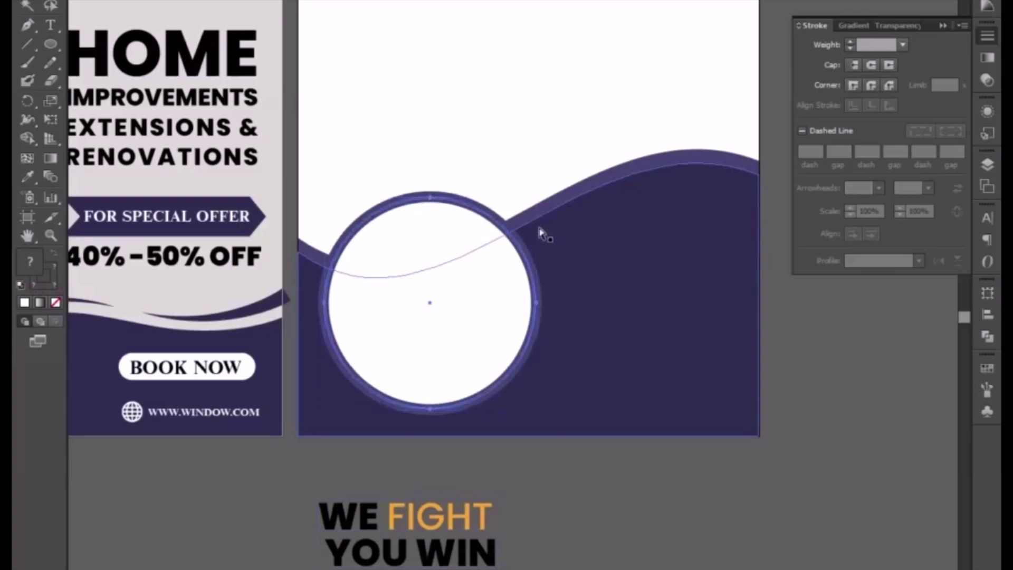
{"action": "key", "text": "v"}
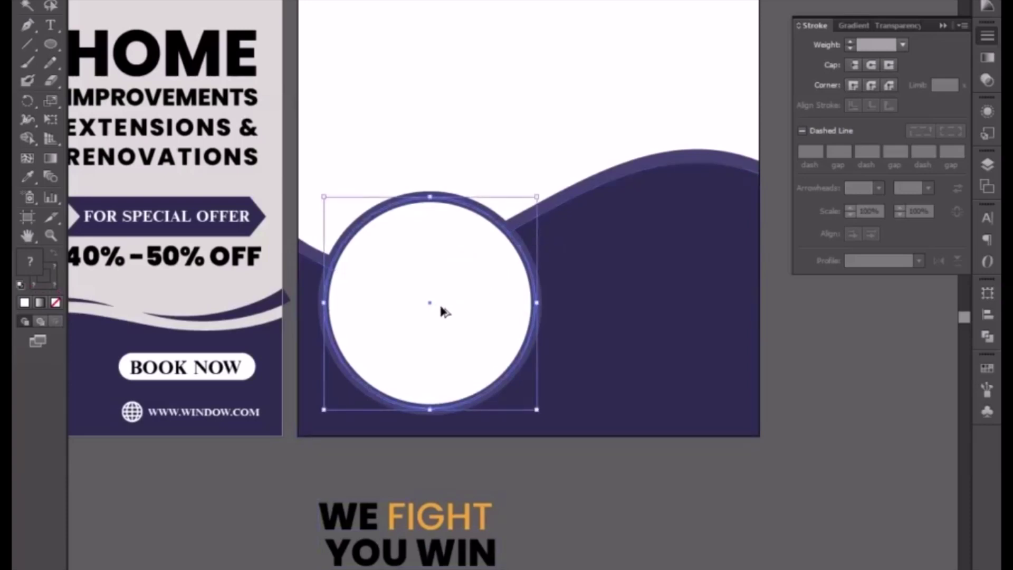
Duplicate the ringed circle, scale the copy to slightly over half size and place it overlapping the large circle's lower right
{"action": "left_click_drag", "start_coordinate": [441, 310], "coordinate": [533, 319]}
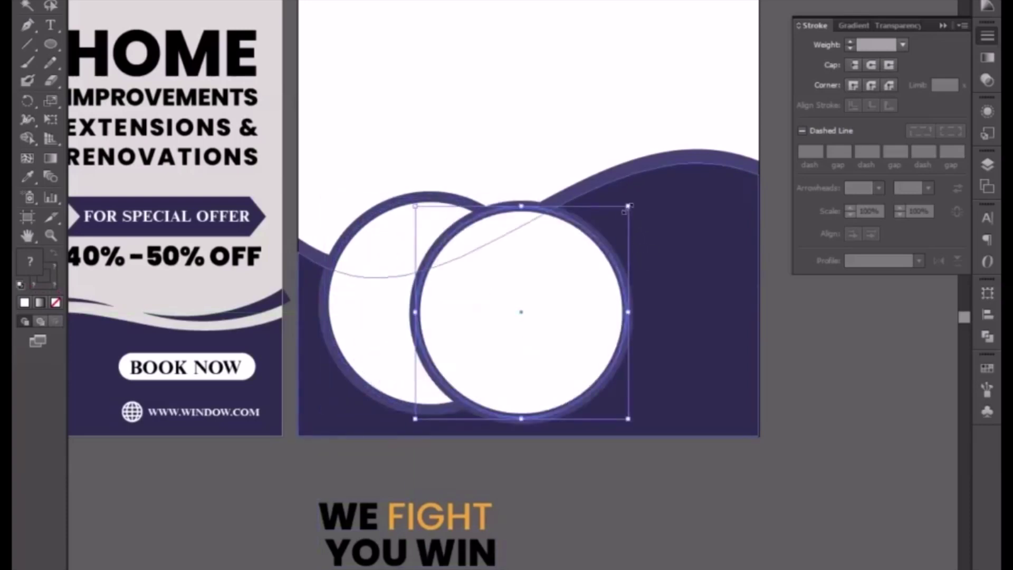
{"action": "left_click_drag", "start_coordinate": [628, 206], "coordinate": [583, 251]}
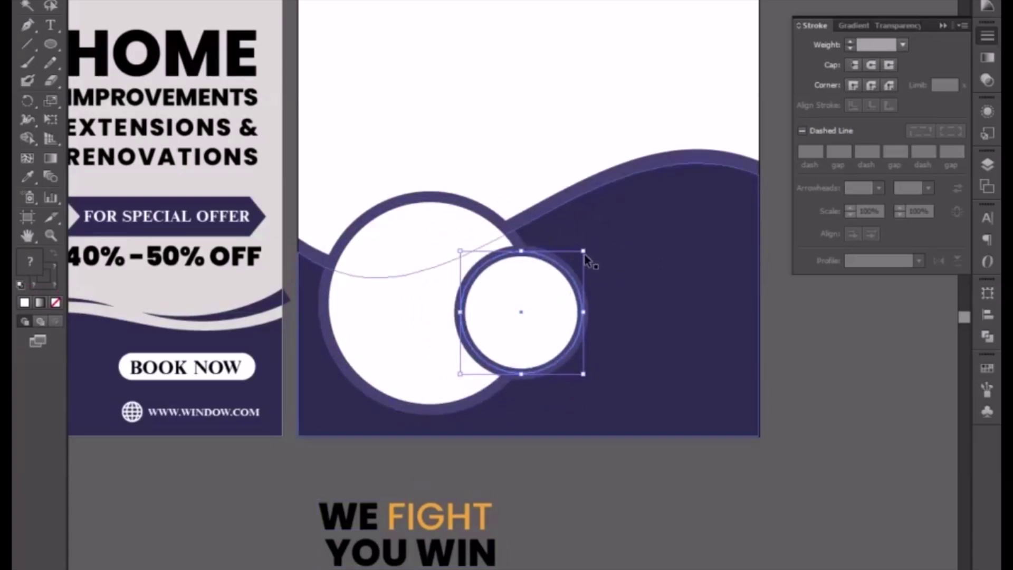
{"action": "left_click_drag", "start_coordinate": [543, 317], "coordinate": [560, 346]}
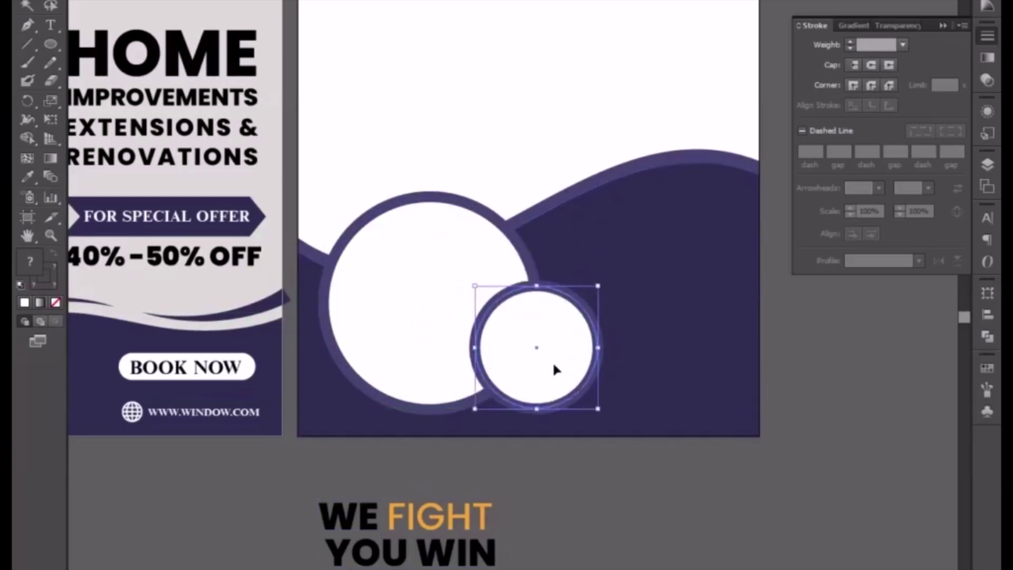
{"action": "left_click_drag", "start_coordinate": [558, 361], "coordinate": [570, 367]}
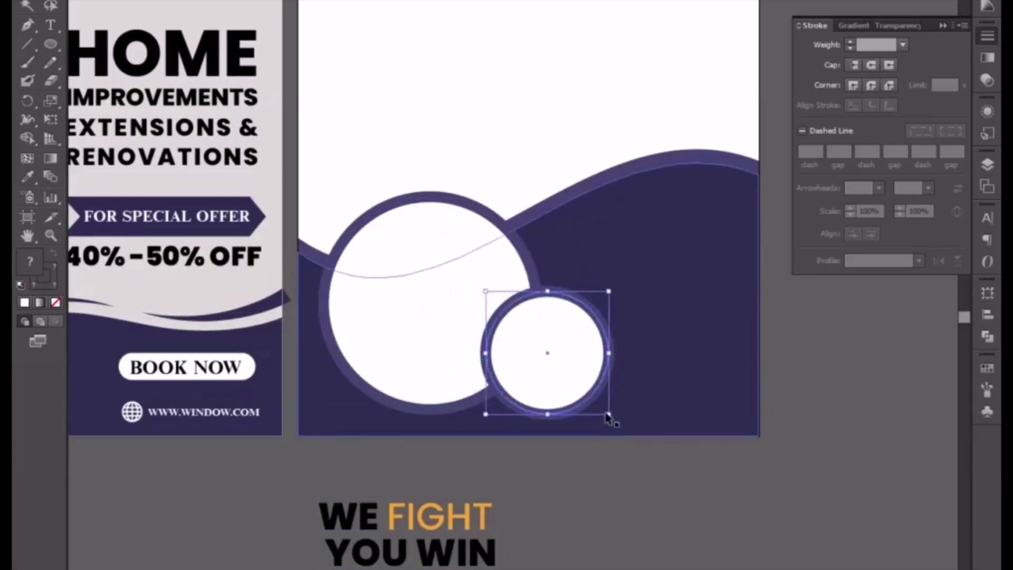
{"action": "left_click_drag", "start_coordinate": [609, 415], "coordinate": [591, 396]}
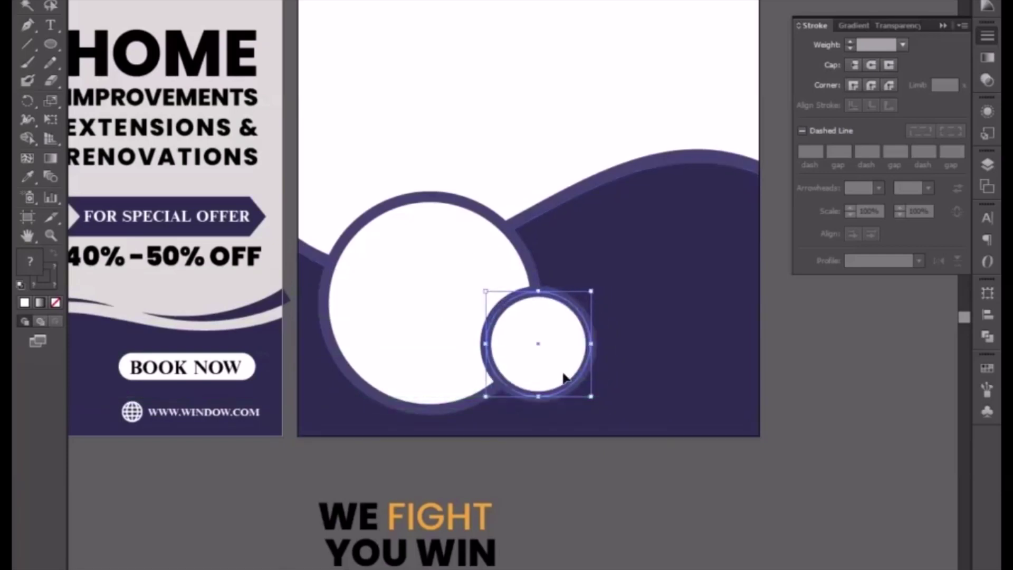
{"action": "left_click", "coordinate": [582, 480]}
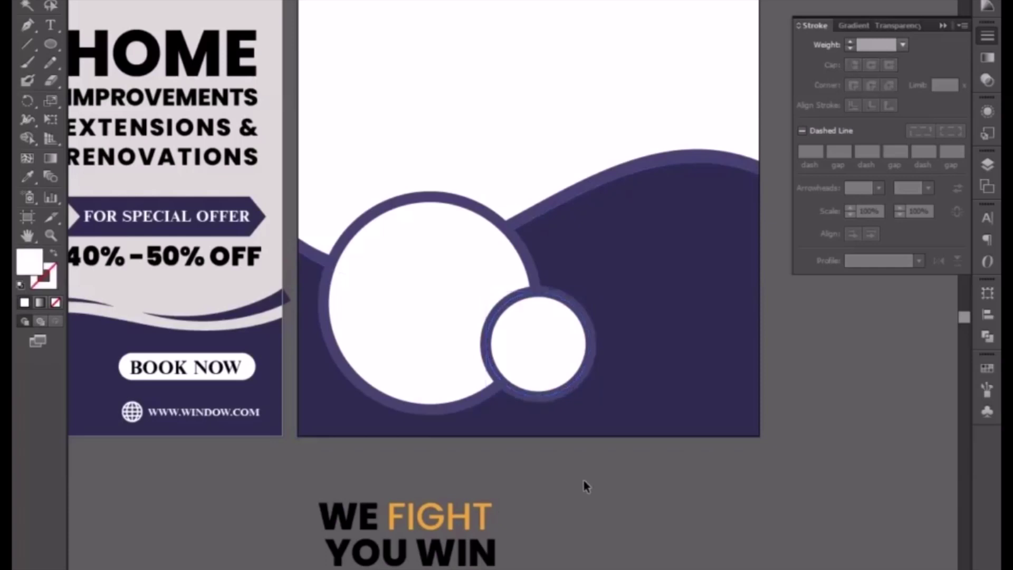
{"action": "left_click", "coordinate": [589, 343]}
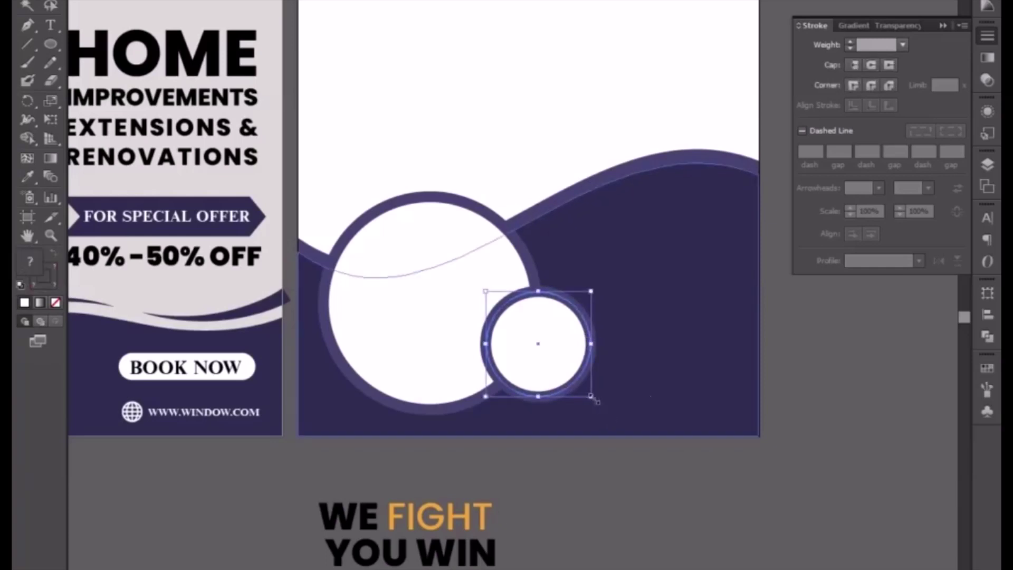
{"action": "left_click_drag", "start_coordinate": [605, 412], "coordinate": [605, 410]}
{"action": "left_click", "coordinate": [634, 491]}
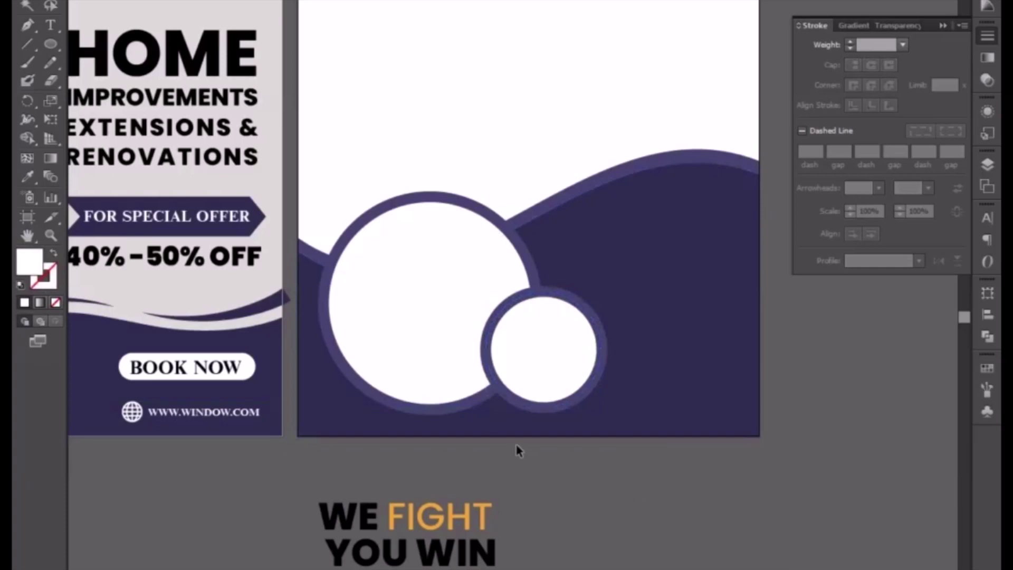
Select both ringed circles and scale them down together by about 9 percent, keeping their upper-left corner fixed
{"action": "left_click_drag", "start_coordinate": [285, 128], "coordinate": [352, 177]}
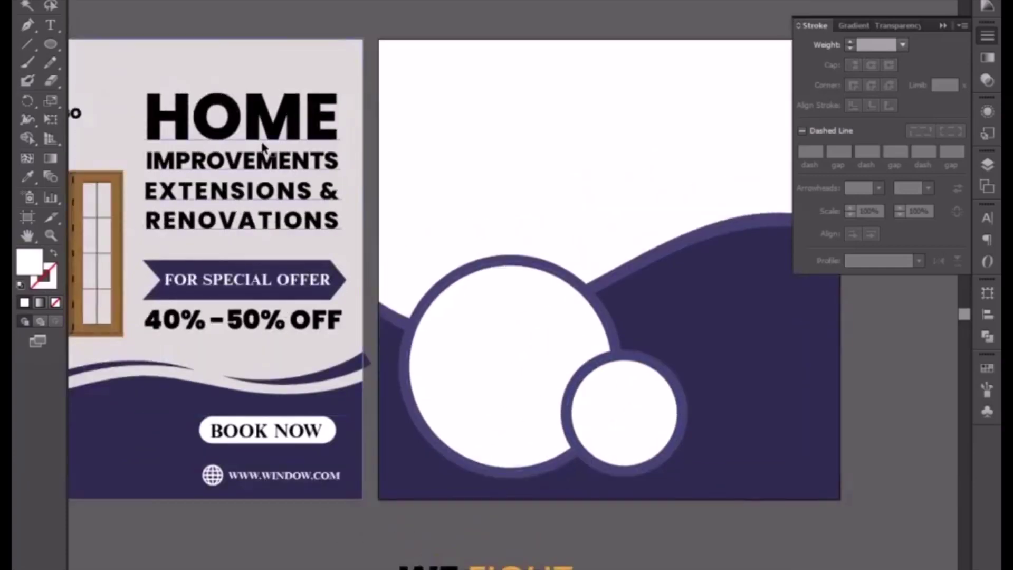
{"action": "left_click", "coordinate": [615, 437]}
{"action": "left_click", "coordinate": [518, 381], "text": "shift"}
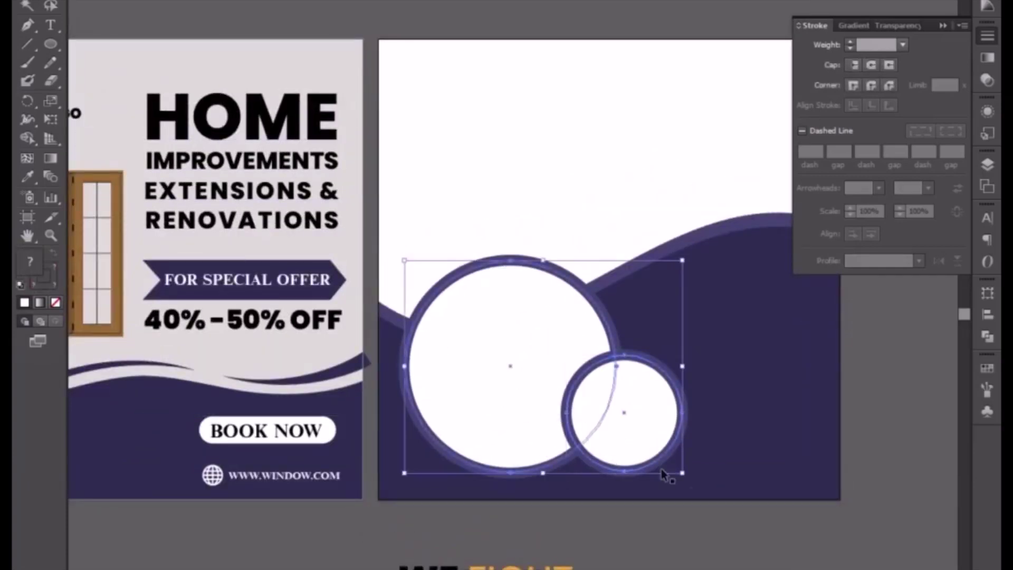
{"action": "left_click_drag", "start_coordinate": [682, 473], "coordinate": [663, 454]}
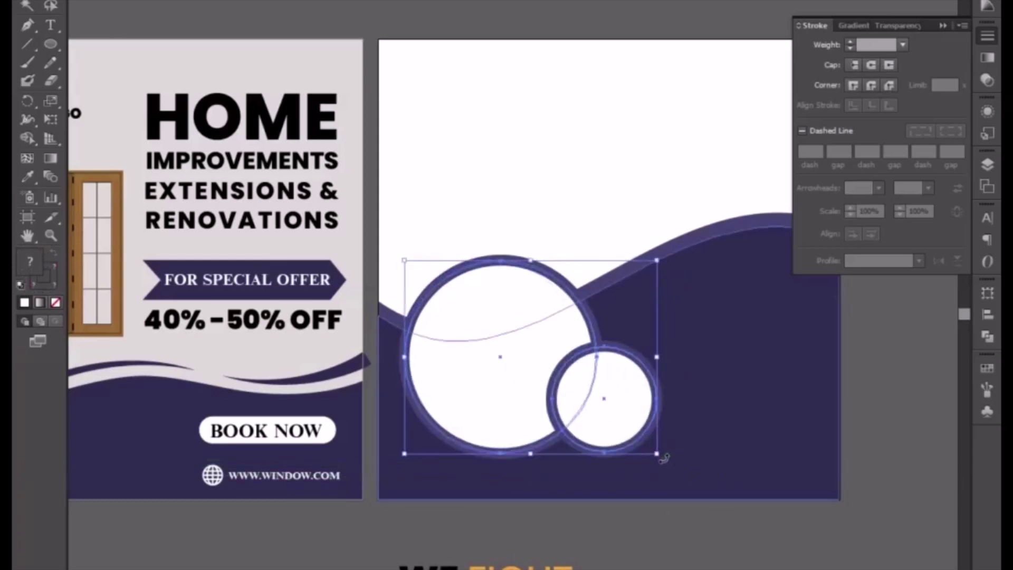
{"action": "left_click", "coordinate": [663, 549]}
{"action": "left_click", "coordinate": [236, 190]}
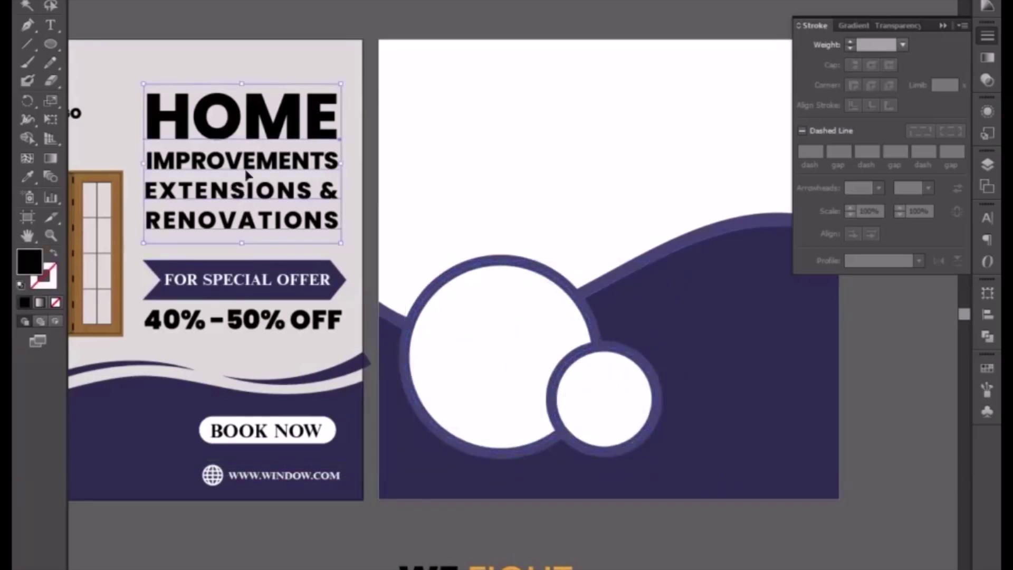
{"action": "left_click_drag", "start_coordinate": [238, 145], "coordinate": [543, 148]}
{"action": "left_click_drag", "start_coordinate": [549, 199], "coordinate": [600, 297]}
{"action": "key", "text": "ctrl+z"}
{"action": "key", "text": "ctrl+z"}
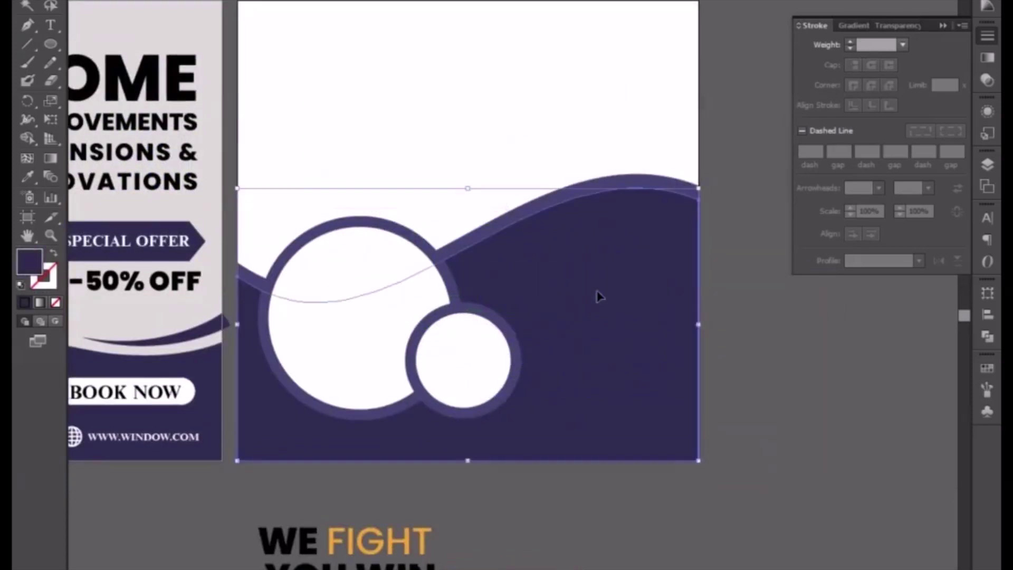
Bring the hidden HOME IMPROVEMENTS heading text in front of the navy wave on the second poster and fill it white
{"action": "left_click", "coordinate": [711, 321]}
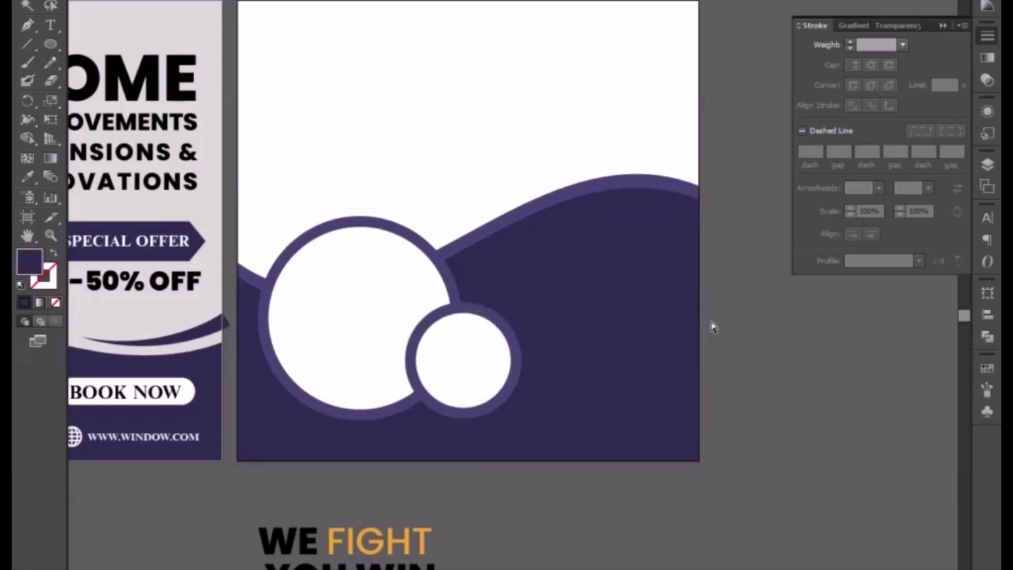
{"action": "key", "text": "ctrl+y"}
{"action": "left_click", "coordinate": [576, 306]}
{"action": "key", "text": "ctrl+y"}
{"action": "right_click", "coordinate": [576, 309]}
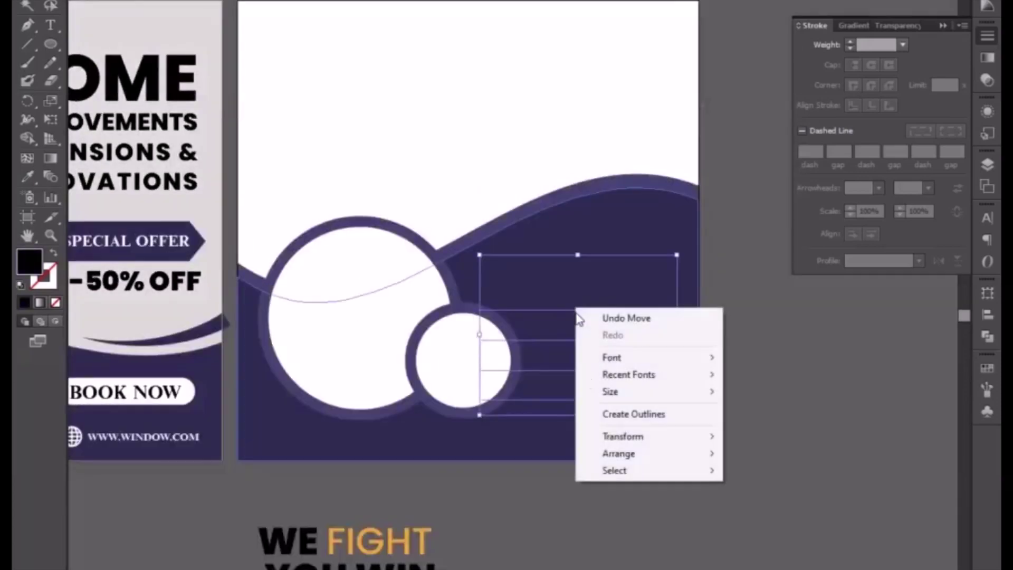
{"action": "mouse_move", "coordinate": [618, 453]}
{"action": "left_click", "coordinate": [742, 452]}
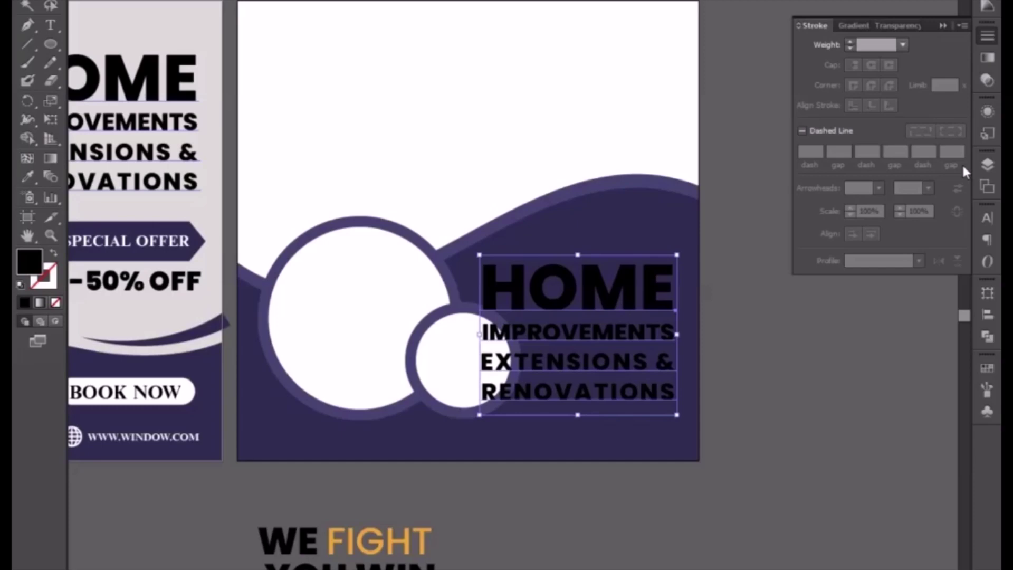
{"action": "left_click", "coordinate": [988, 7]}
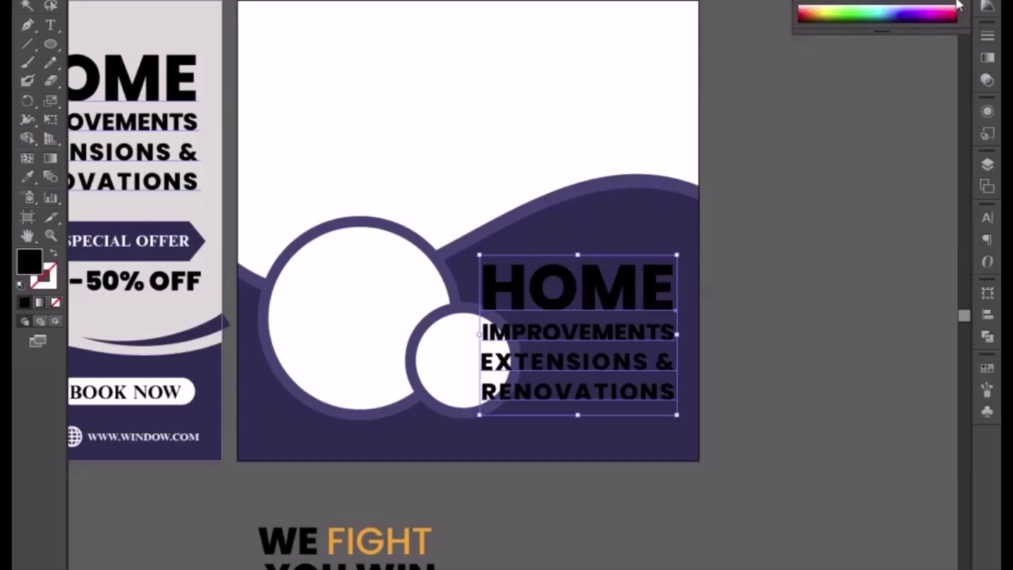
{"action": "left_click", "coordinate": [821, 2]}
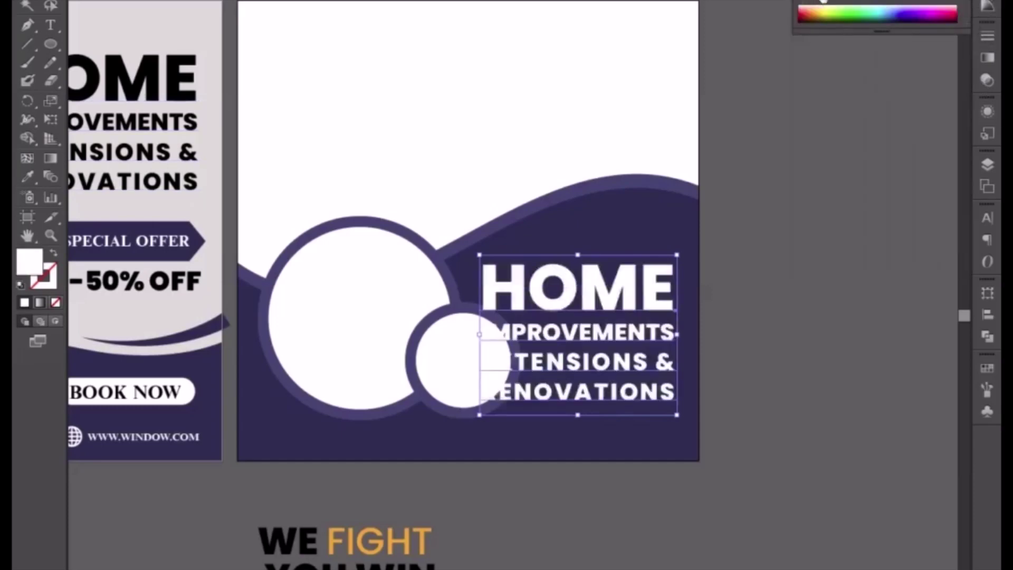
Scale both ringed circles down until they clear the heading and reposition them lower, the small one overlapping the large one's lower right
{"action": "left_click", "coordinate": [436, 356]}
{"action": "left_click_drag", "start_coordinate": [516, 417], "coordinate": [472, 381]}
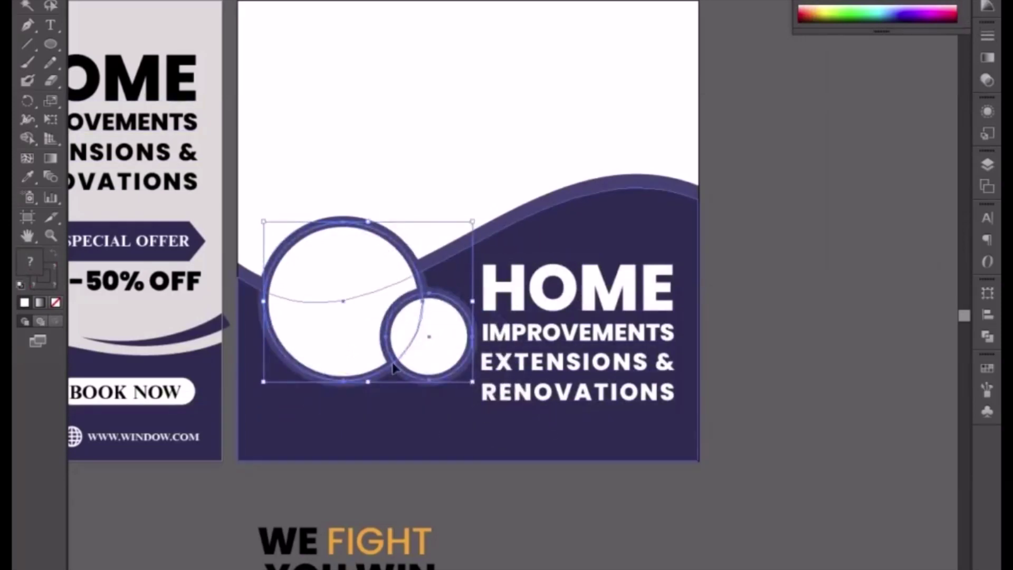
{"action": "left_click_drag", "start_coordinate": [408, 360], "coordinate": [415, 404]}
{"action": "left_click", "coordinate": [457, 534]}
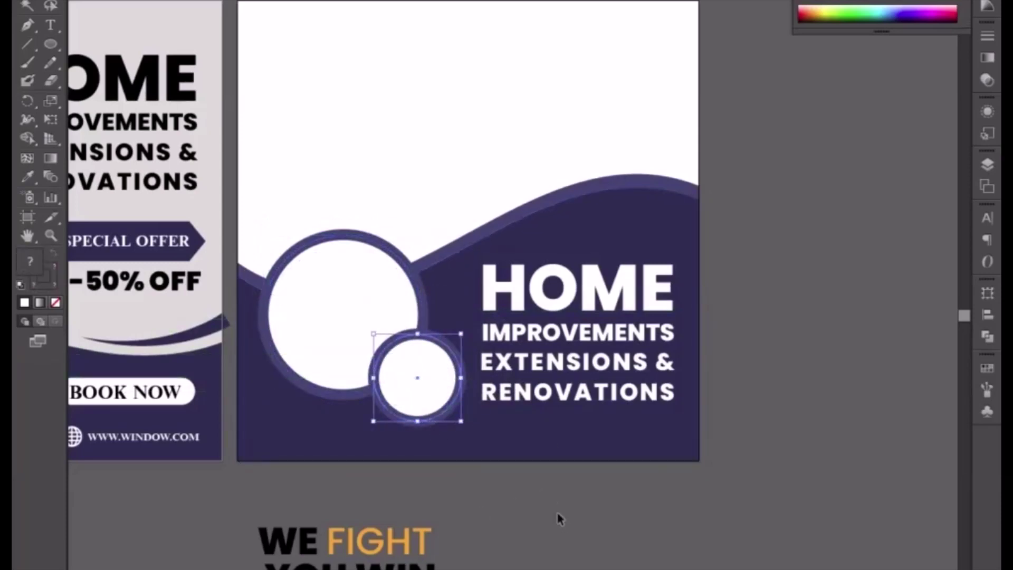
{"action": "left_click", "coordinate": [448, 463]}
Group the globe with its website text and the phone icon with its number on the first poster, and duplicate both groups below it
{"action": "scroll", "coordinate": [448, 463], "scroll_direction": "left", "scroll_amount": 10}
{"action": "left_click_drag", "start_coordinate": [364, 412], "coordinate": [378, 419]}
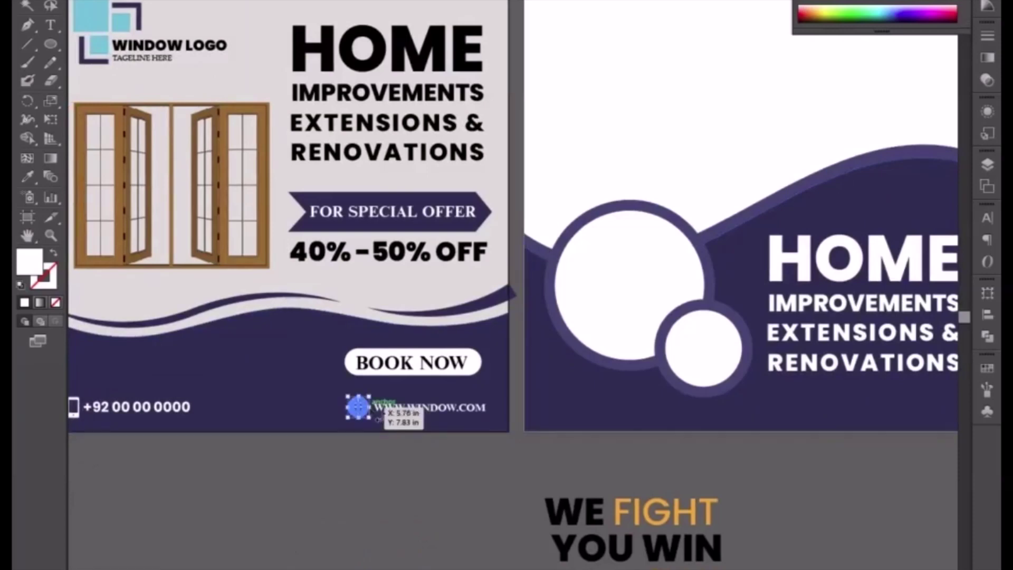
{"action": "left_click", "coordinate": [402, 417]}
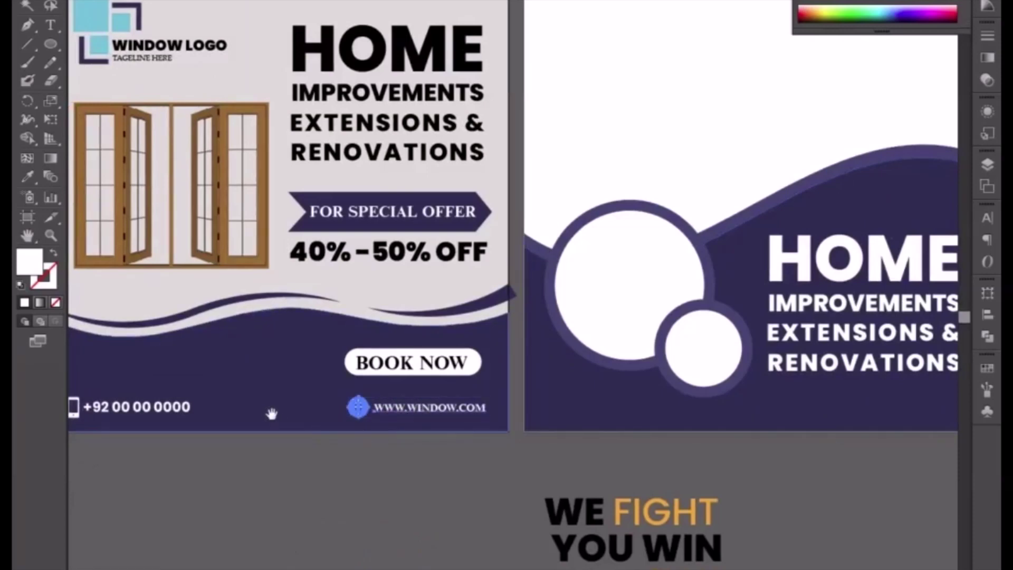
{"action": "scroll", "coordinate": [271, 411], "scroll_direction": "left", "scroll_amount": 4}
{"action": "left_click_drag", "start_coordinate": [181, 397], "coordinate": [181, 406]}
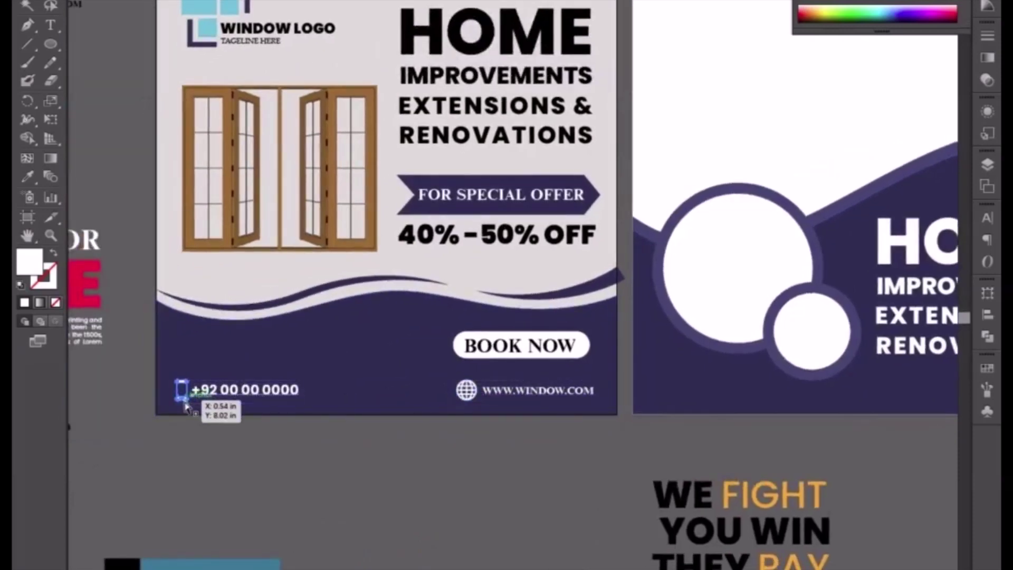
{"action": "scroll", "coordinate": [327, 444], "scroll_direction": "right", "scroll_amount": 5}
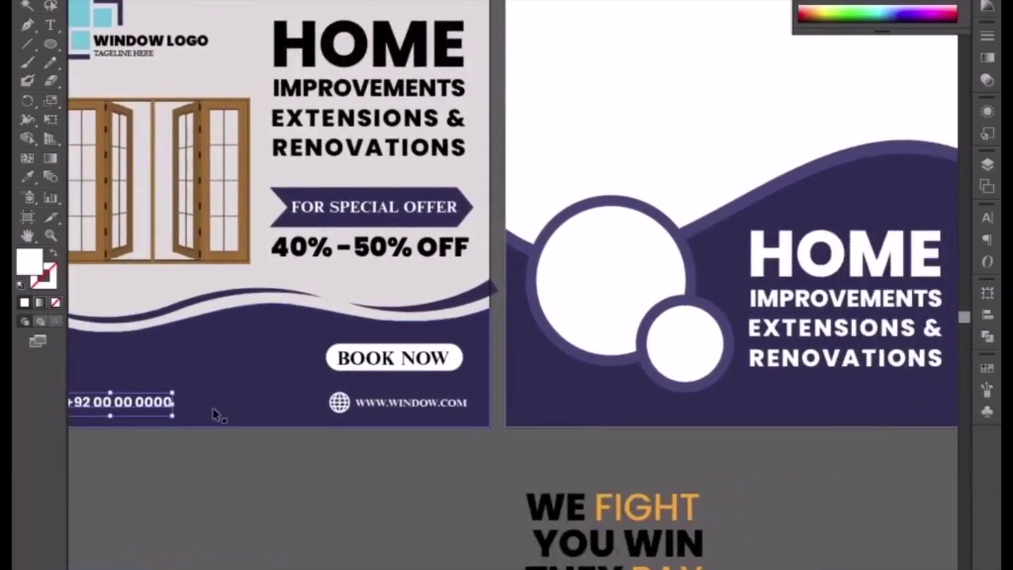
{"action": "left_click", "coordinate": [394, 406], "text": "shift"}
{"action": "left_click_drag", "start_coordinate": [395, 411], "coordinate": [402, 524]}
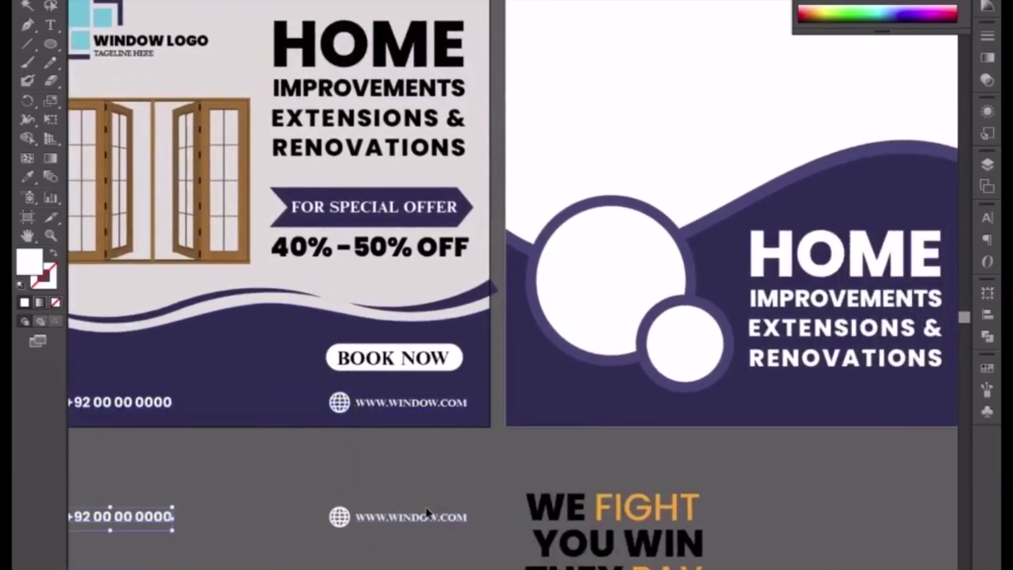
Stack the copied phone line above the website line, shift the phone number text away from its icon and lower the website line slightly
{"action": "left_click", "coordinate": [233, 547]}
{"action": "left_click_drag", "start_coordinate": [163, 517], "coordinate": [433, 488]}
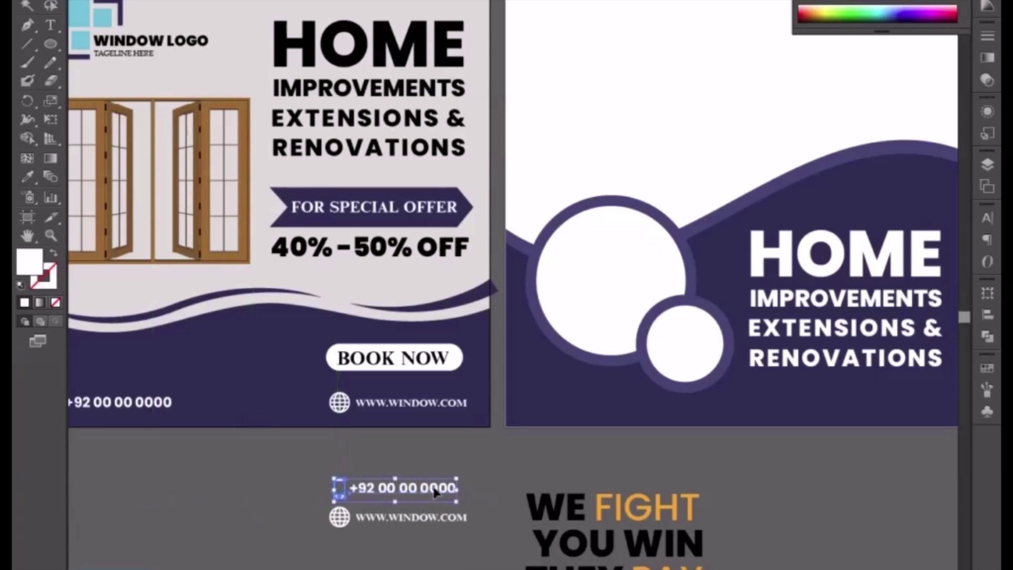
{"action": "left_click", "coordinate": [419, 541]}
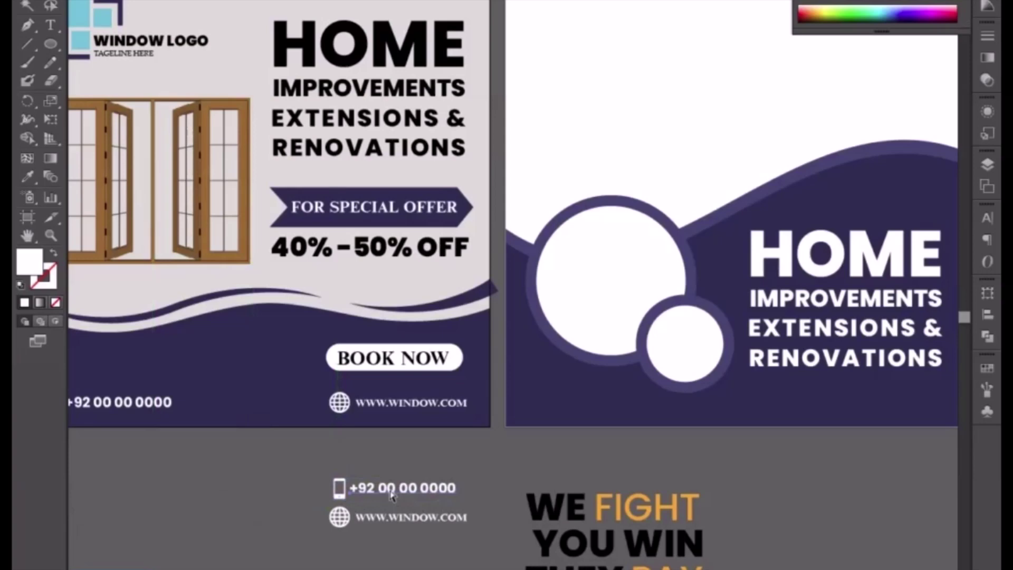
{"action": "key", "text": "Right"}
{"action": "key", "text": "Right"}
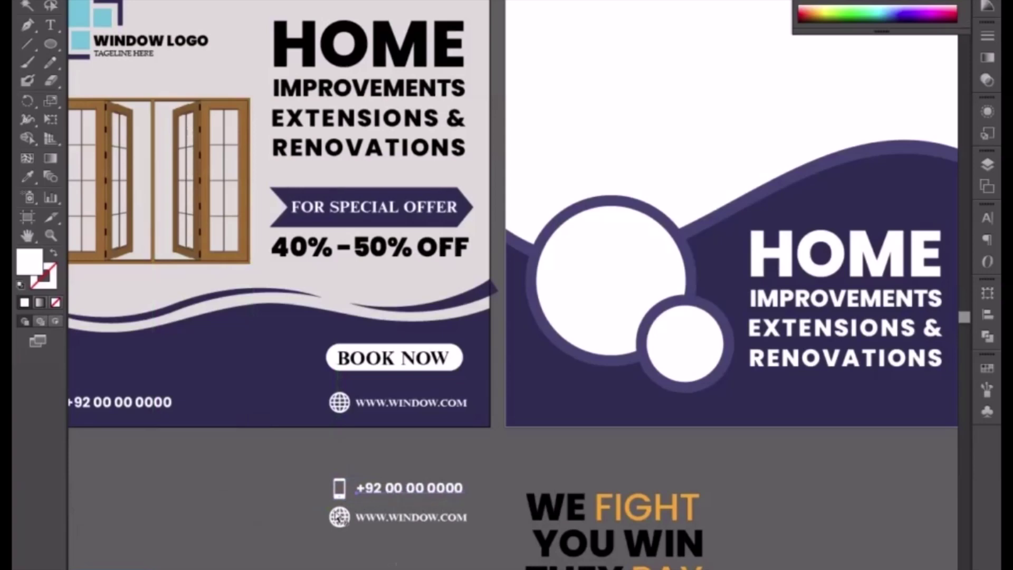
{"action": "left_click", "coordinate": [364, 533]}
{"action": "left_click", "coordinate": [366, 517]}
{"action": "key", "text": "Down"}
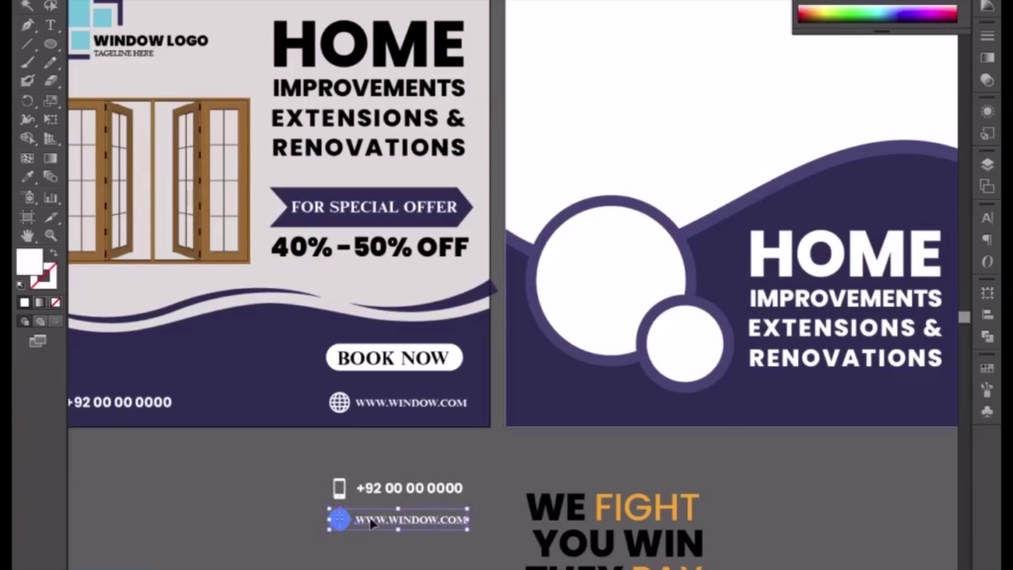
Move the copied website line below the heading on the second poster and bring it to the front
{"action": "left_click_drag", "start_coordinate": [628, 517], "coordinate": [456, 472]}
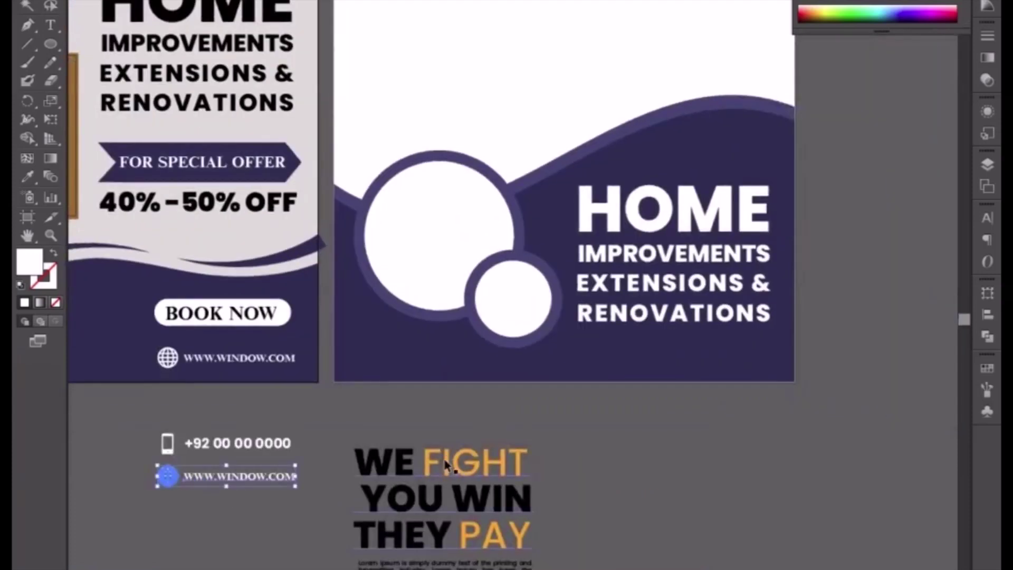
{"action": "left_click_drag", "start_coordinate": [207, 484], "coordinate": [676, 370]}
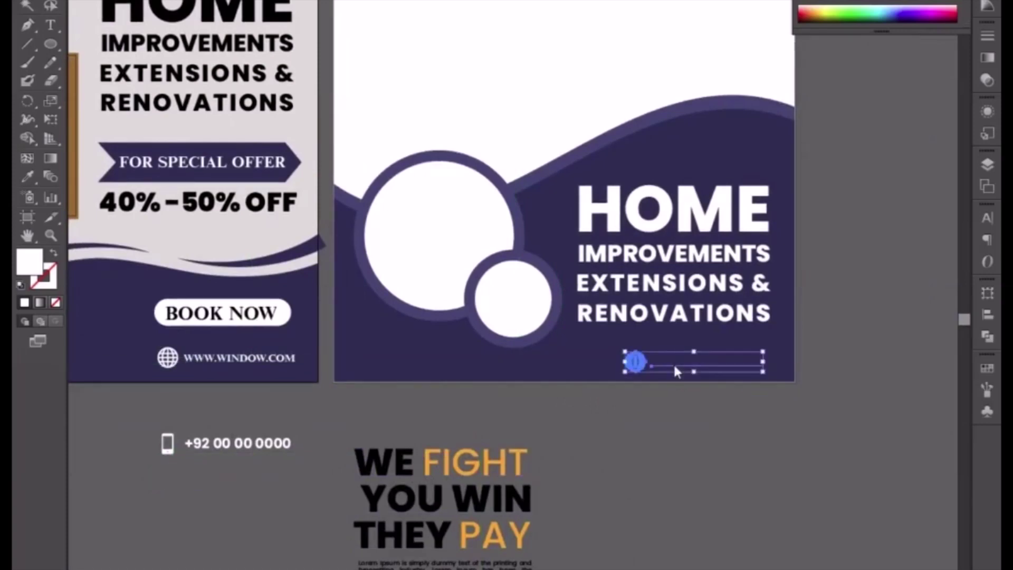
{"action": "right_click", "coordinate": [675, 364]}
{"action": "mouse_move", "coordinate": [736, 494]}
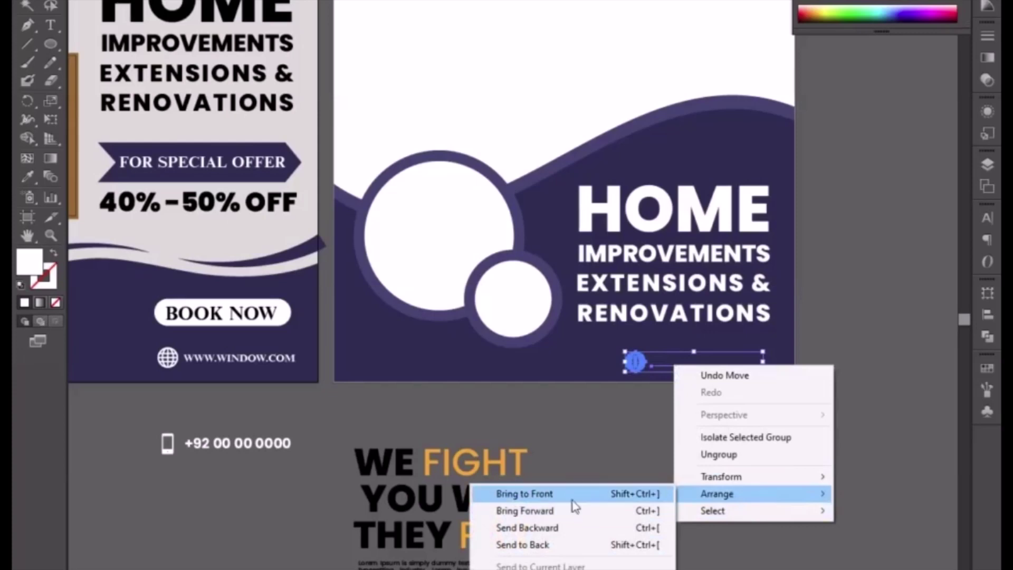
{"action": "left_click", "coordinate": [573, 498]}
Place the copied phone line beside the website line, bring it to the front and nudge both contact lines up slightly
{"action": "left_click_drag", "start_coordinate": [204, 452], "coordinate": [523, 367]}
{"action": "right_click", "coordinate": [523, 367]}
{"action": "mouse_move", "coordinate": [667, 496]}
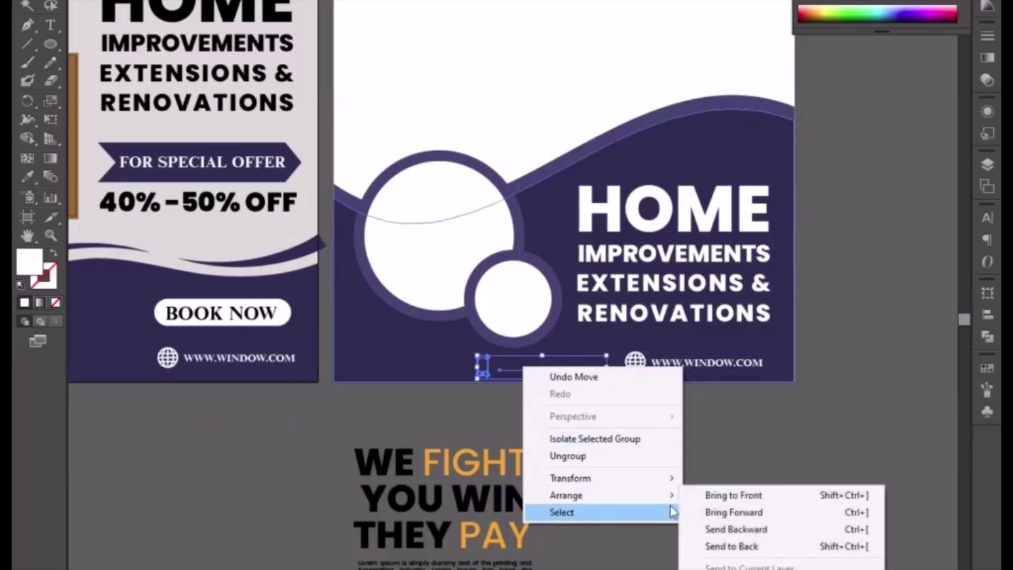
{"action": "left_click", "coordinate": [707, 497]}
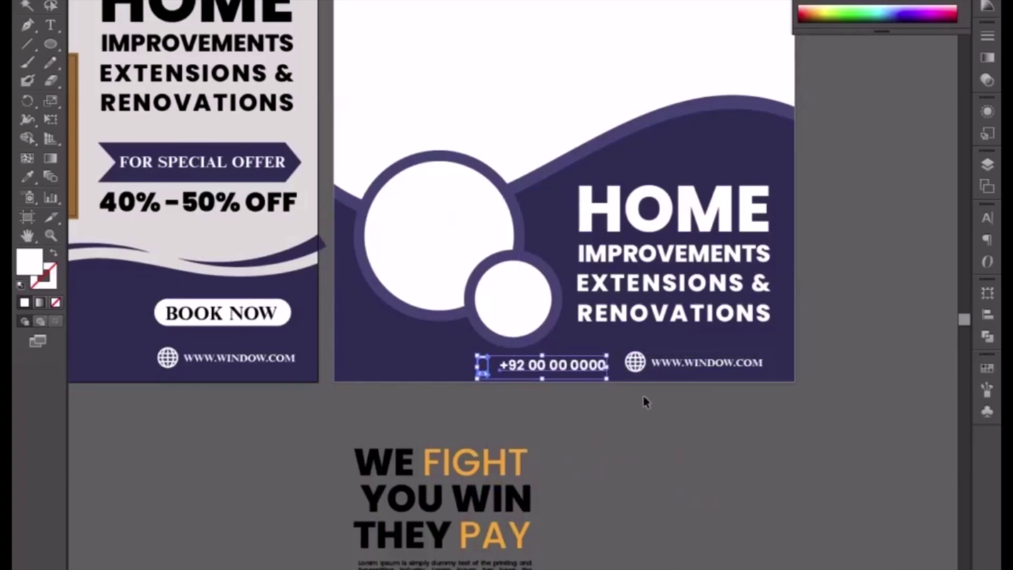
{"action": "left_click", "coordinate": [664, 369], "text": "shift"}
{"action": "key", "text": "Up"}
{"action": "key", "text": "Up"}
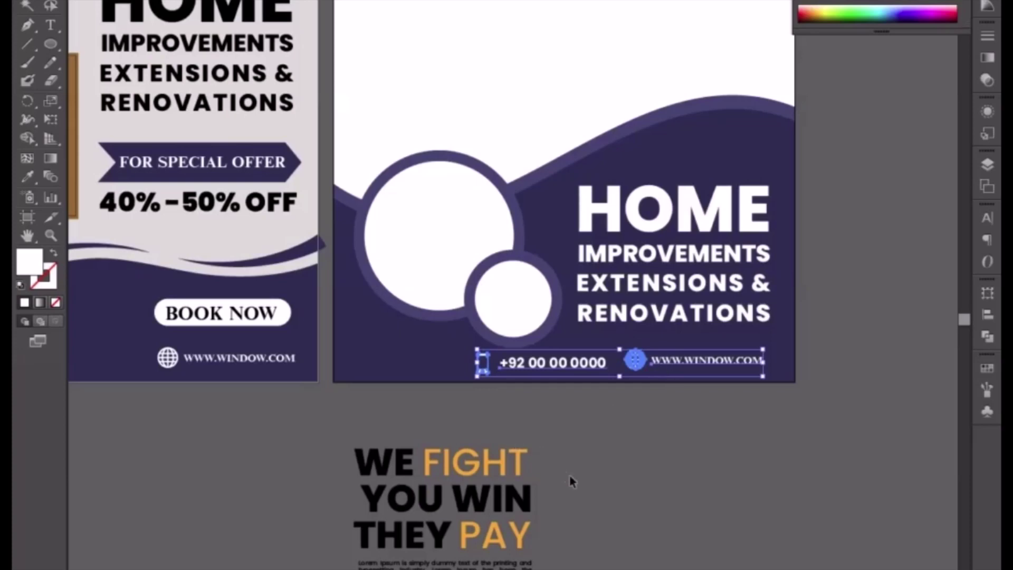
{"action": "left_click", "coordinate": [588, 459]}
Duplicate the wooden window picture onto the second poster, enlarge it slightly and centre it in the area above the wave
{"action": "left_click_drag", "start_coordinate": [424, 149], "coordinate": [429, 225]}
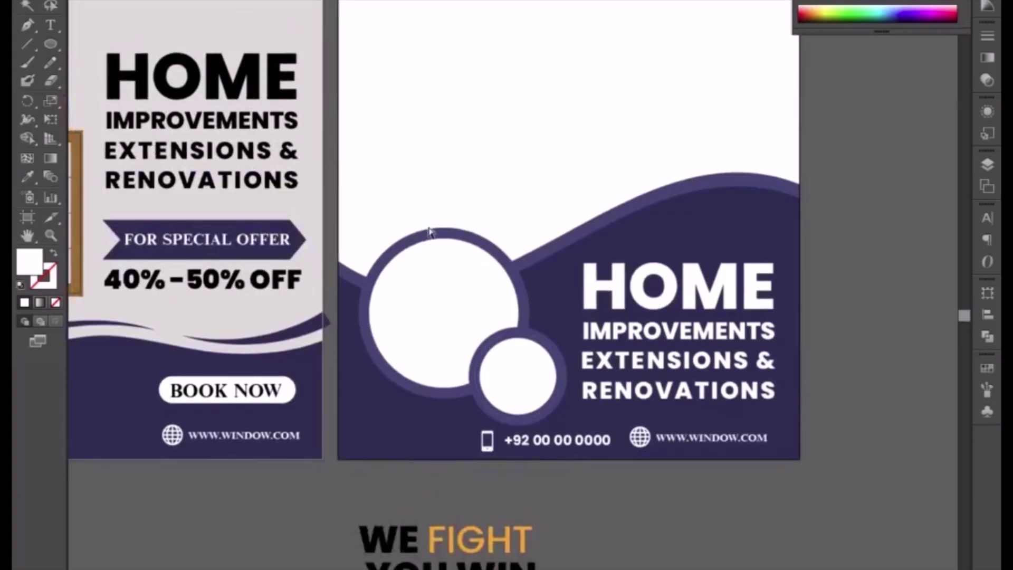
{"action": "key", "text": "ctrl+minus"}
{"action": "left_click", "coordinate": [168, 274]}
{"action": "left_click_drag", "start_coordinate": [169, 274], "coordinate": [534, 188]}
{"action": "left_click_drag", "start_coordinate": [588, 218], "coordinate": [616, 243]}
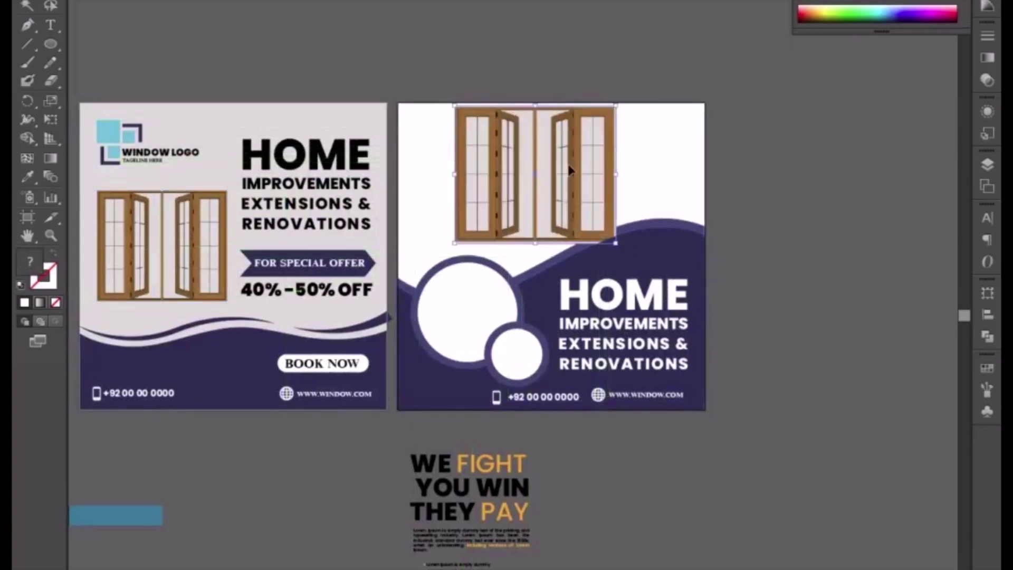
{"action": "left_click_drag", "start_coordinate": [570, 170], "coordinate": [585, 169]}
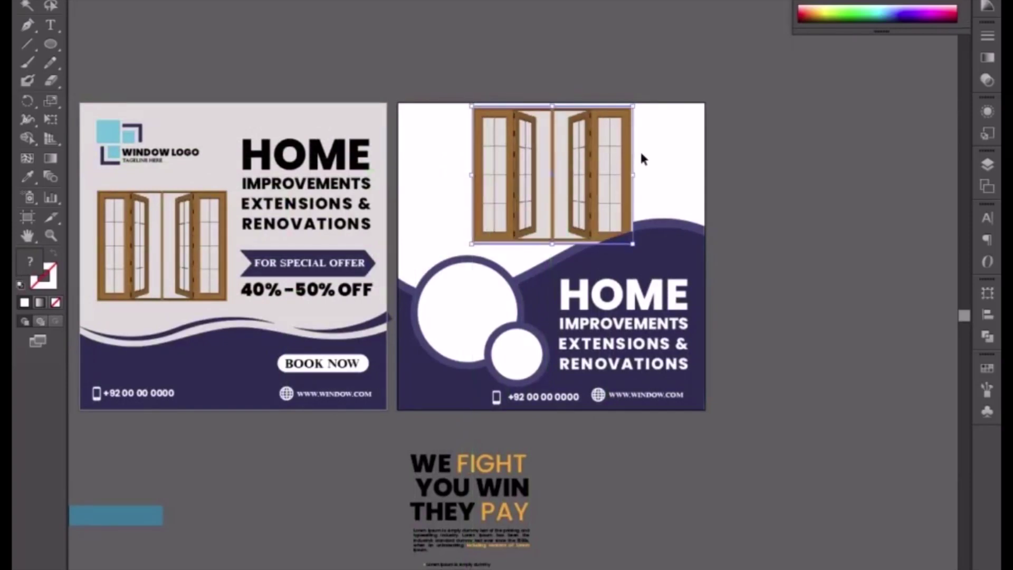
Send the copied window picture to the back so it sits behind the navy wave
{"action": "right_click", "coordinate": [589, 176]}
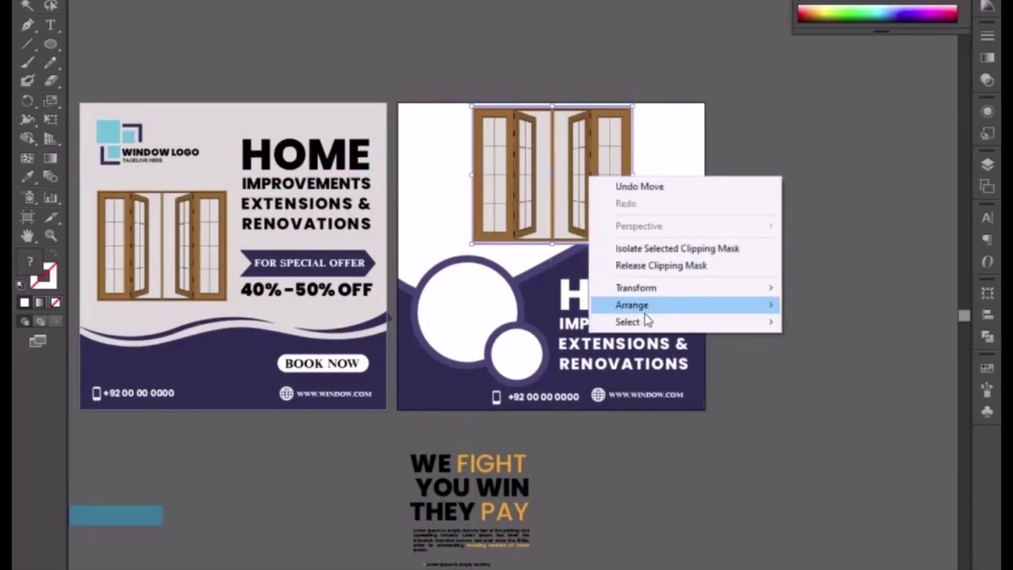
{"action": "mouse_move", "coordinate": [649, 306]}
{"action": "left_click", "coordinate": [845, 361]}
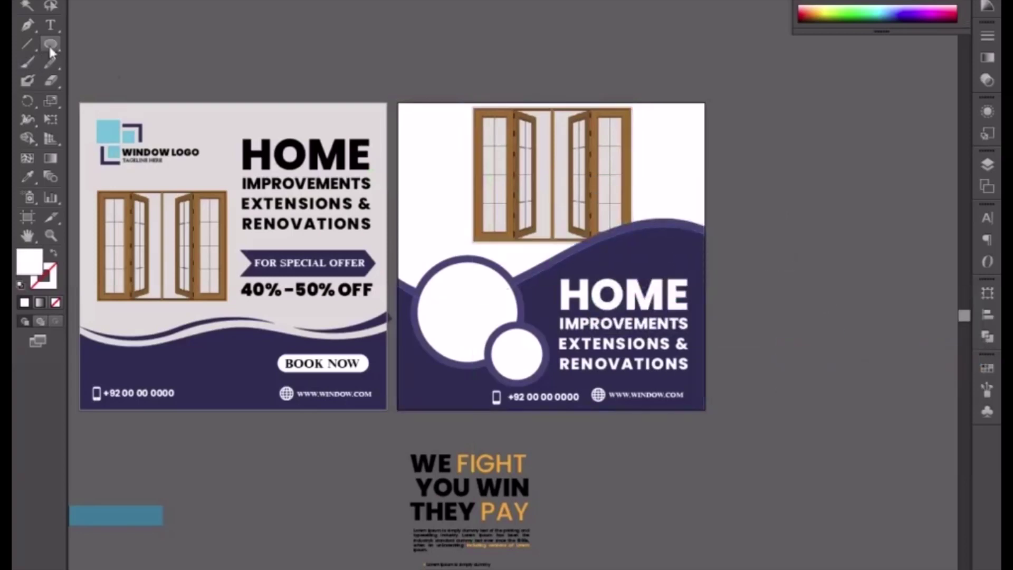
Draw a full-width rectangle over the upper two thirds of the second poster and sample the first poster's light grey background as its fill
{"action": "left_click_drag", "start_coordinate": [49, 44], "coordinate": [97, 46]}
{"action": "left_click_drag", "start_coordinate": [400, 102], "coordinate": [702, 309]}
{"action": "left_click", "coordinate": [661, 311]}
{"action": "left_click", "coordinate": [533, 323]}
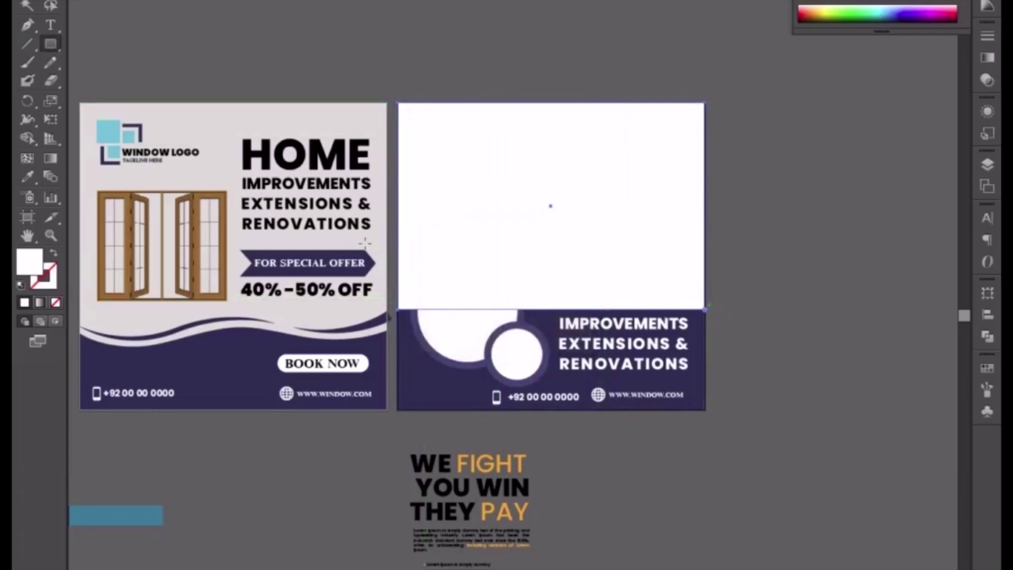
{"action": "left_click", "coordinate": [27, 179]}
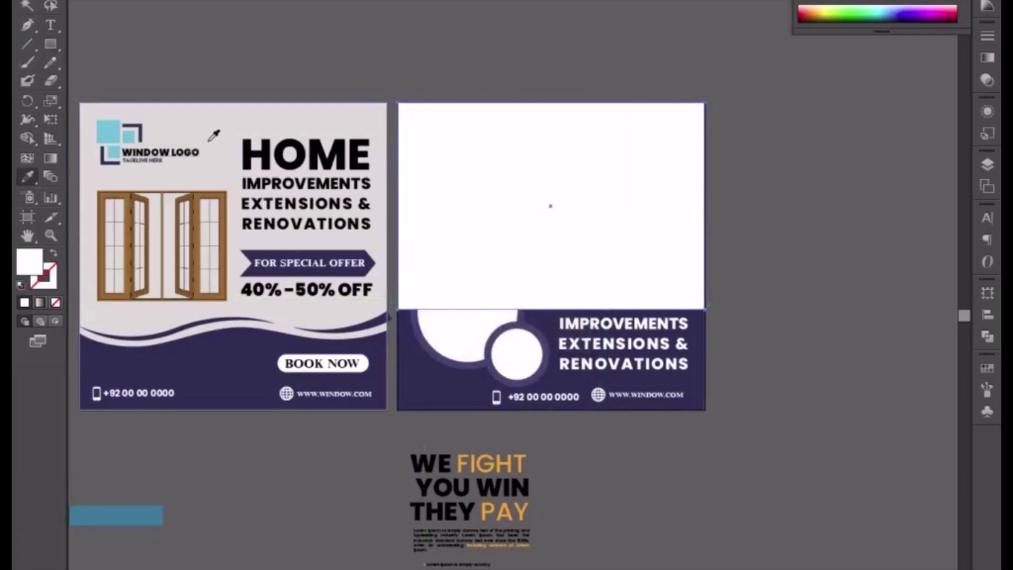
{"action": "left_click", "coordinate": [210, 131]}
Send the light grey rectangle to the back, behind the second poster's window picture, wave and circles
{"action": "key", "text": "v"}
{"action": "right_click", "coordinate": [625, 283]}
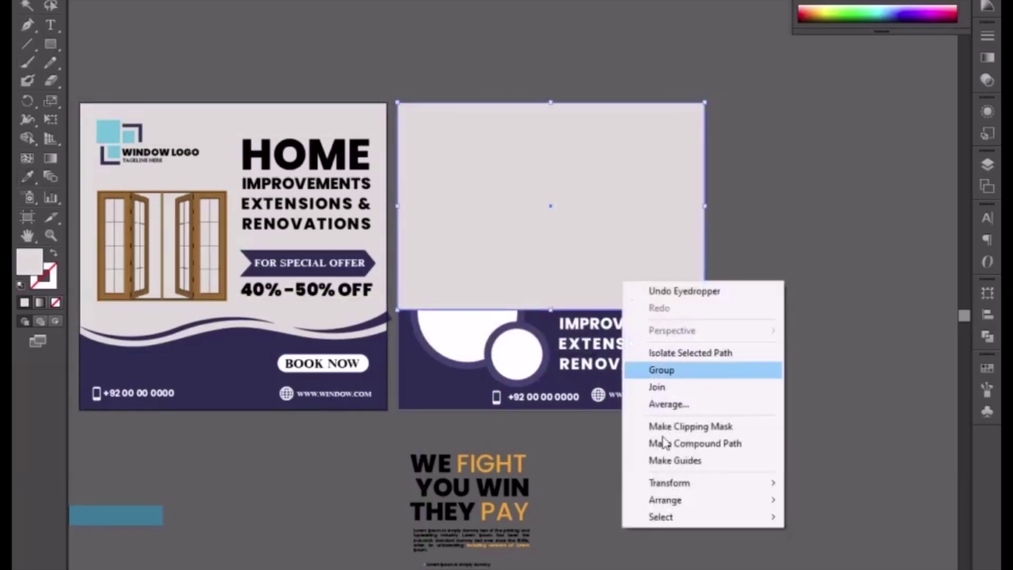
{"action": "mouse_move", "coordinate": [674, 500]}
{"action": "left_click", "coordinate": [833, 540]}
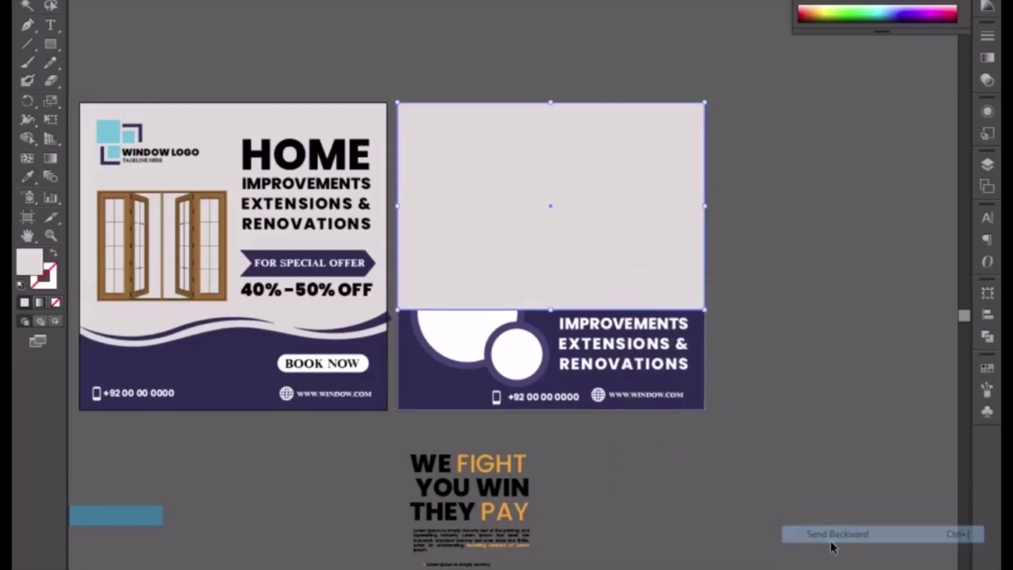
{"action": "right_click", "coordinate": [563, 292]}
{"action": "mouse_move", "coordinate": [641, 508]}
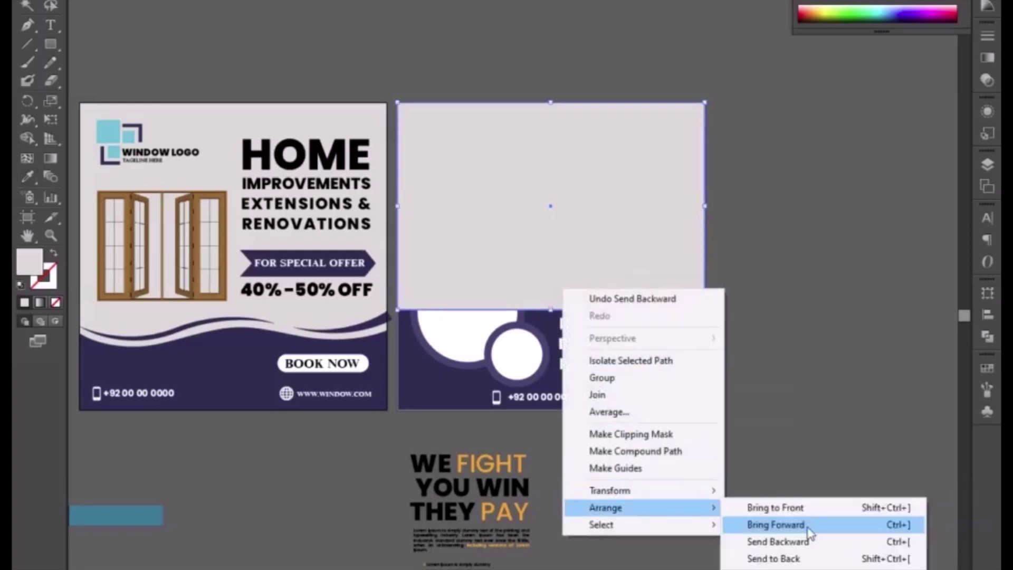
{"action": "left_click", "coordinate": [824, 559]}
Nudge the window picture down on the second poster so its lower edge tucks further behind the wave
{"action": "left_click", "coordinate": [527, 230]}
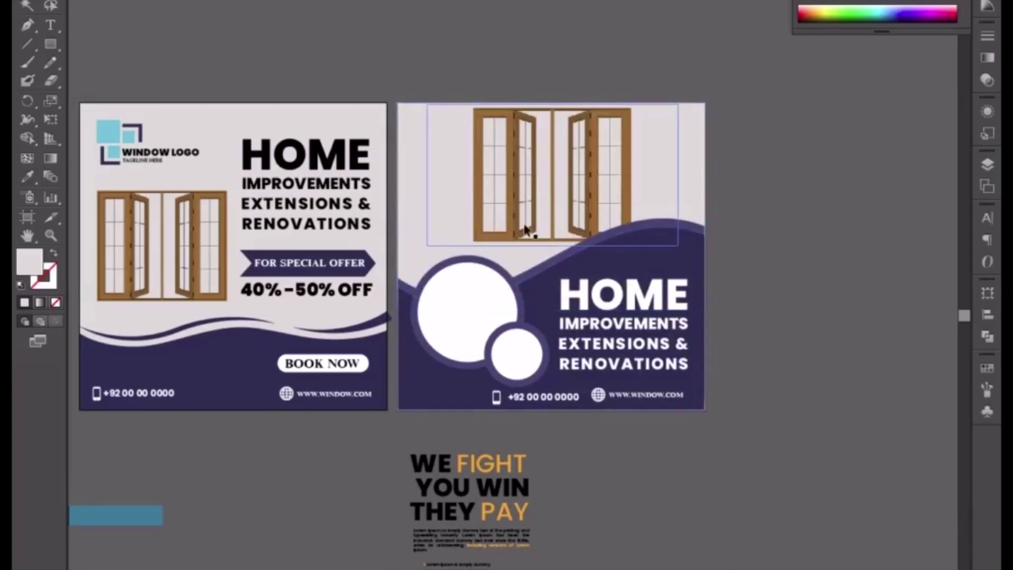
{"action": "key", "text": "Down"}
{"action": "key", "text": "Down"}
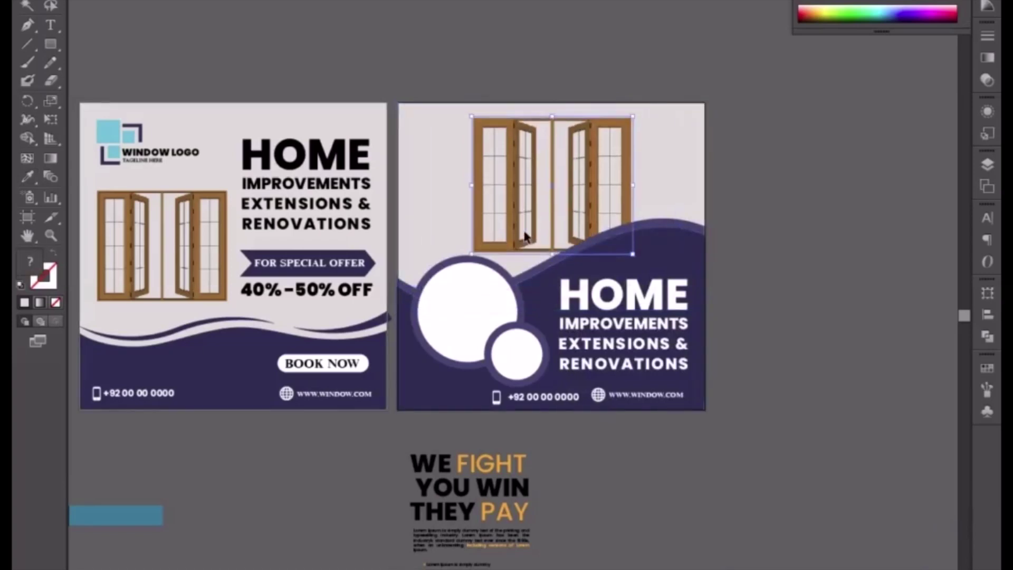
{"action": "left_click", "coordinate": [796, 182]}
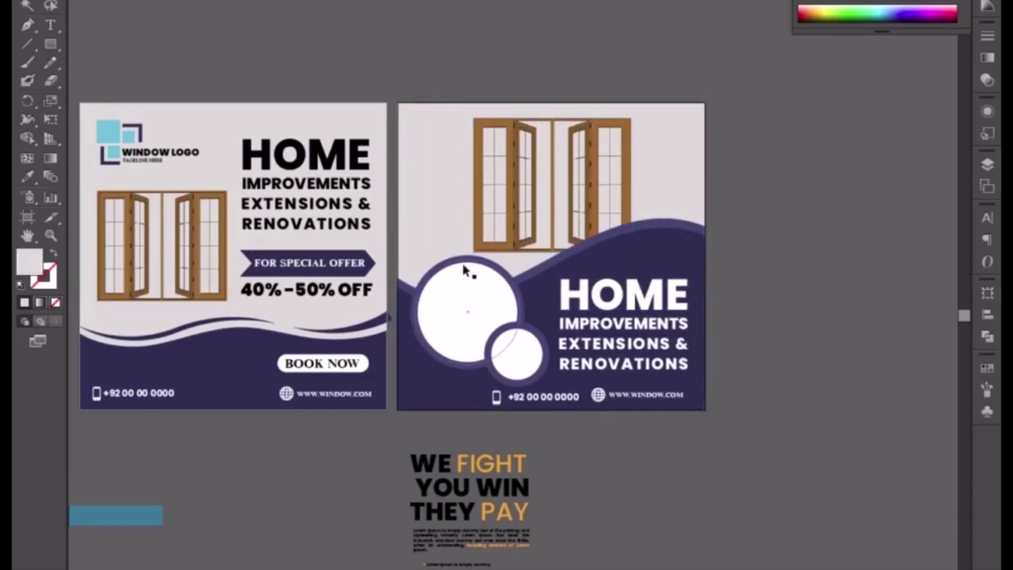
Enlarge the window picture on the second poster and move it toward the poster's right side
{"action": "left_click", "coordinate": [527, 243]}
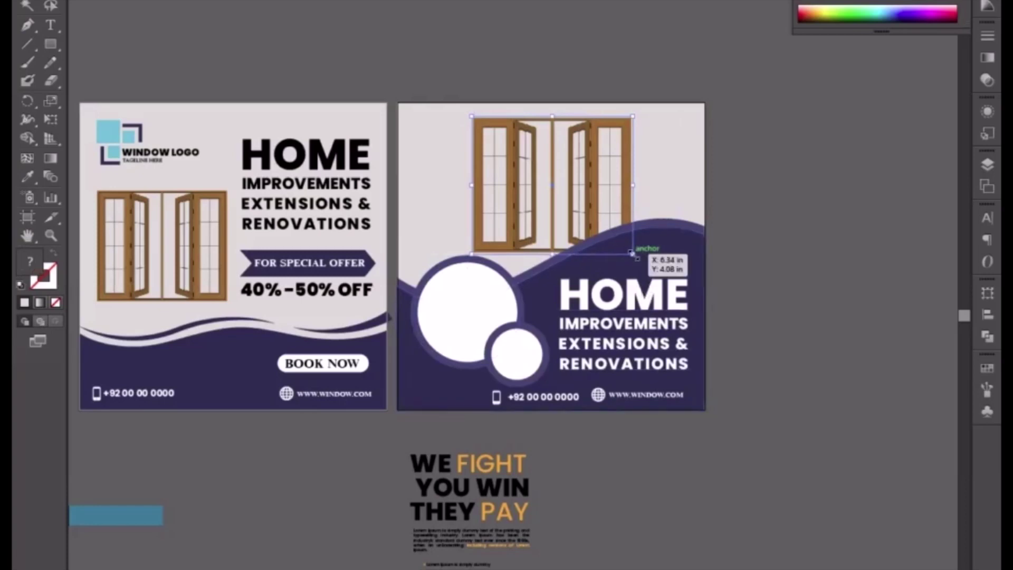
{"action": "left_click_drag", "start_coordinate": [633, 254], "coordinate": [659, 275]}
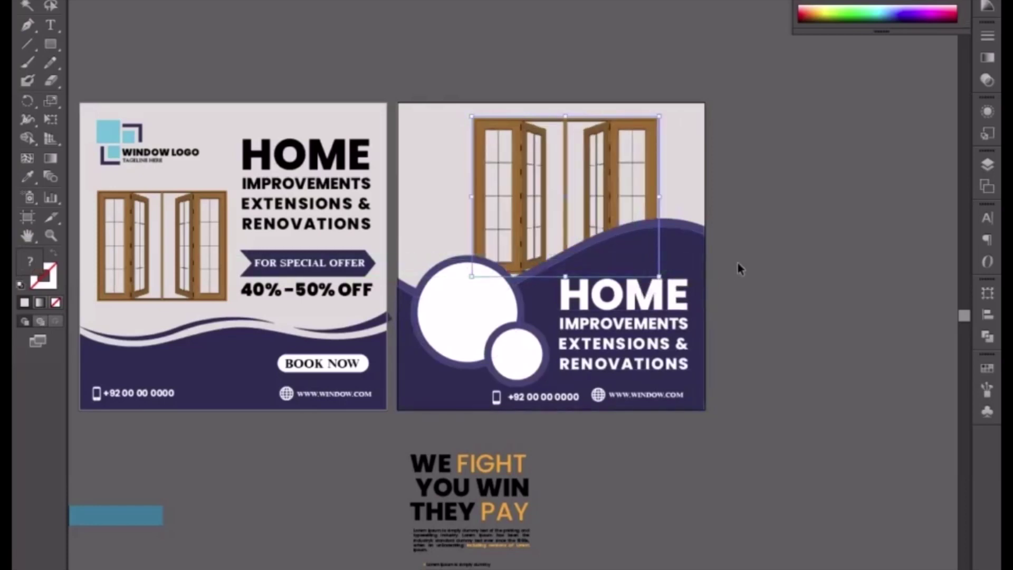
{"action": "key", "text": "Left"}
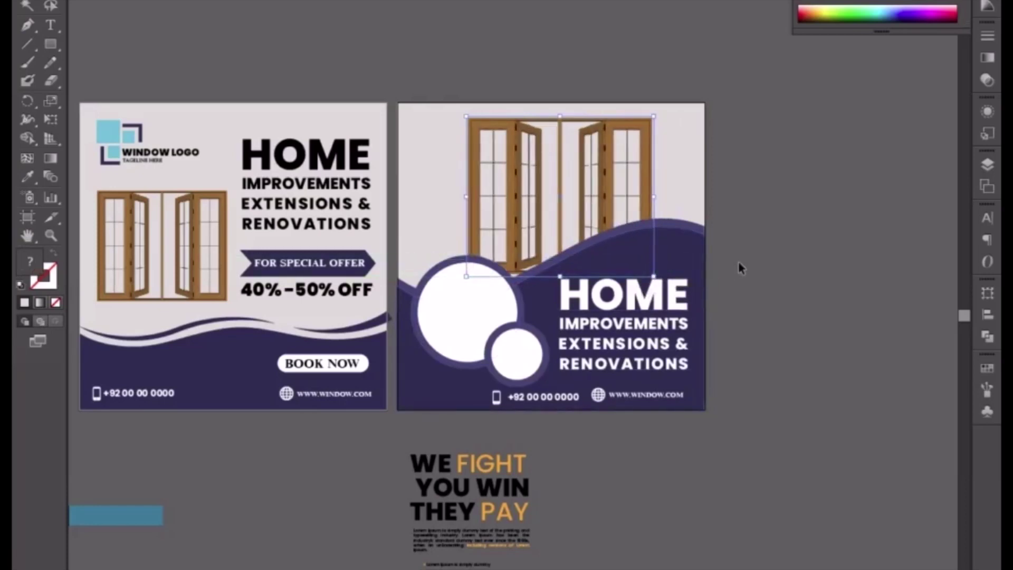
{"action": "left_click_drag", "start_coordinate": [506, 226], "coordinate": [558, 228]}
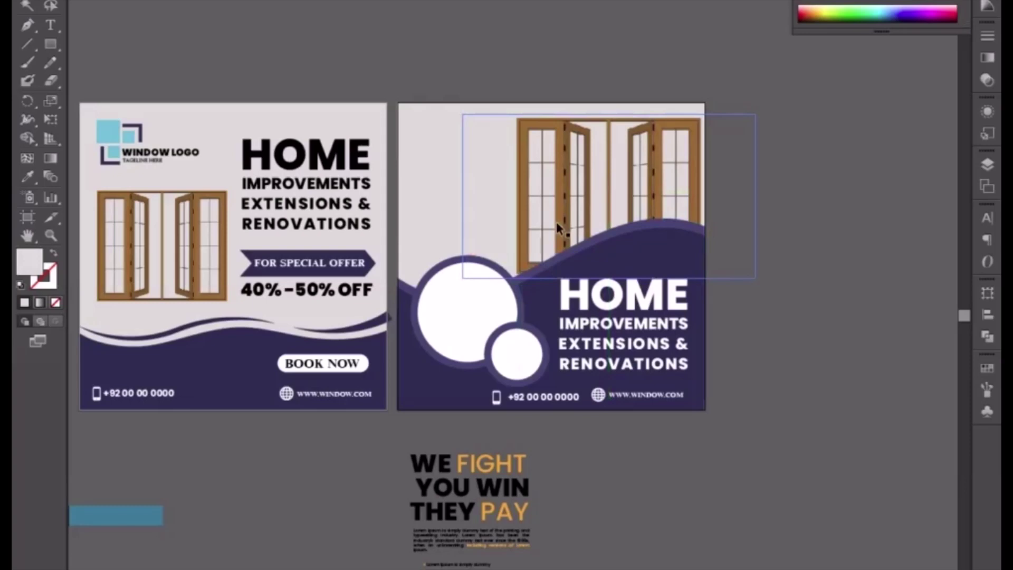
Nudge the window picture up and back down to adjust its height above the navy wave
{"action": "left_click", "coordinate": [583, 168]}
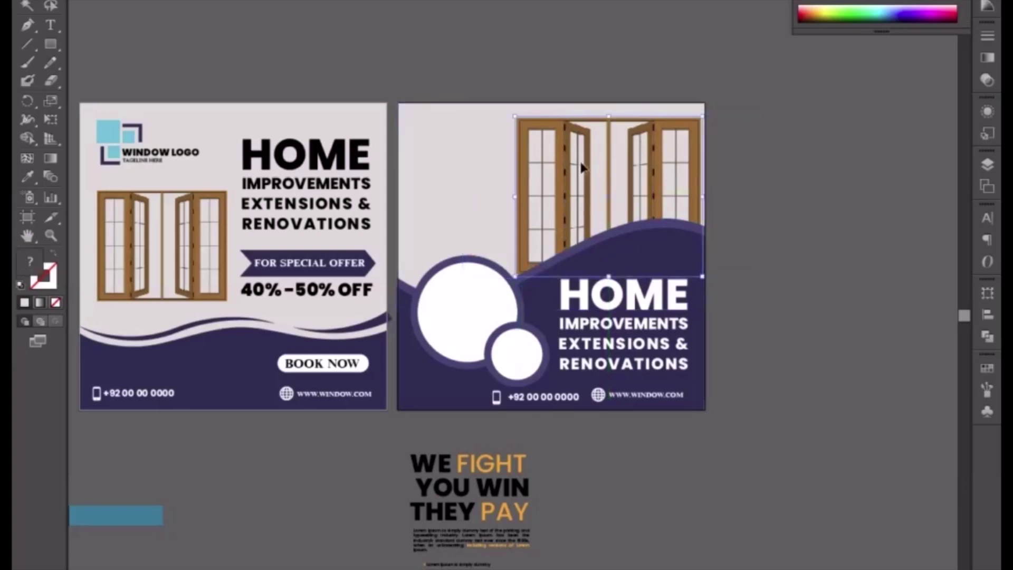
{"action": "key", "text": "Up"}
{"action": "key", "text": "Up"}
{"action": "key", "text": "Up"}
{"action": "key", "text": "Up"}
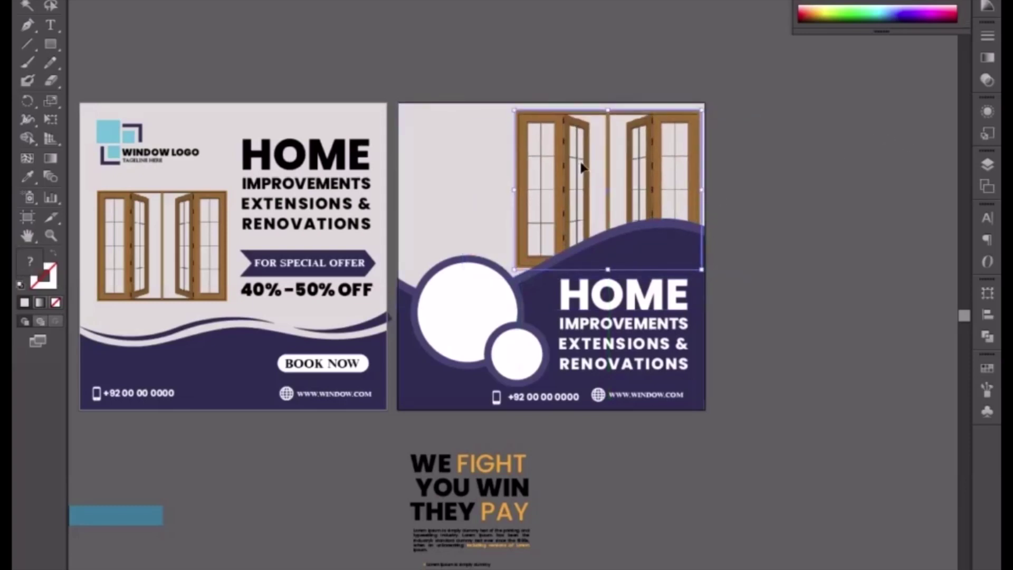
{"action": "key", "text": "Down"}
{"action": "key", "text": "Down"}
{"action": "key", "text": "Down"}
{"action": "key", "text": "Down"}
{"action": "key", "text": "Down"}
{"action": "key", "text": "Down"}
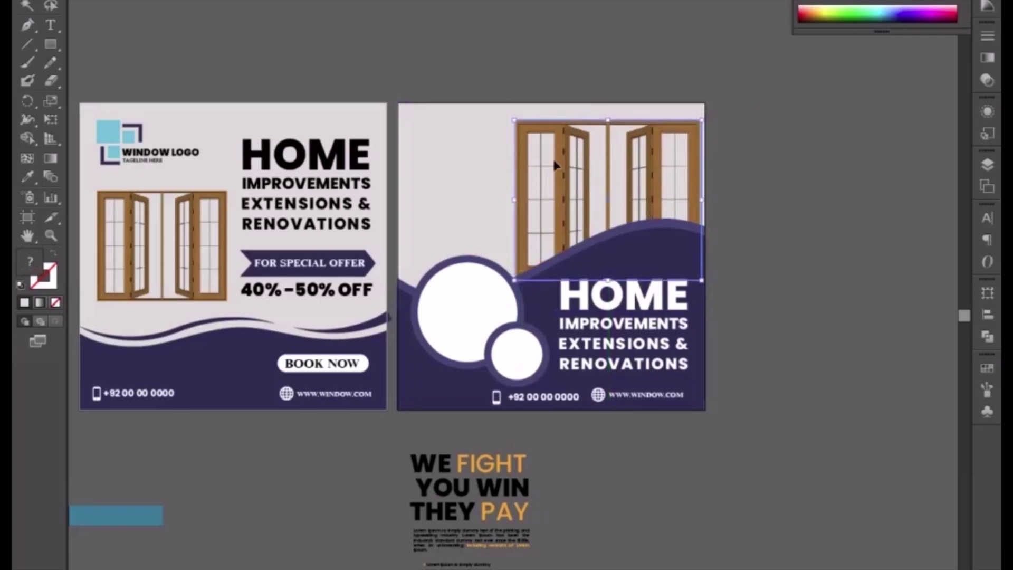
Copy the WINDOW LOGO group from the first poster to the second poster's upper left corner
{"action": "left_click", "coordinate": [139, 162]}
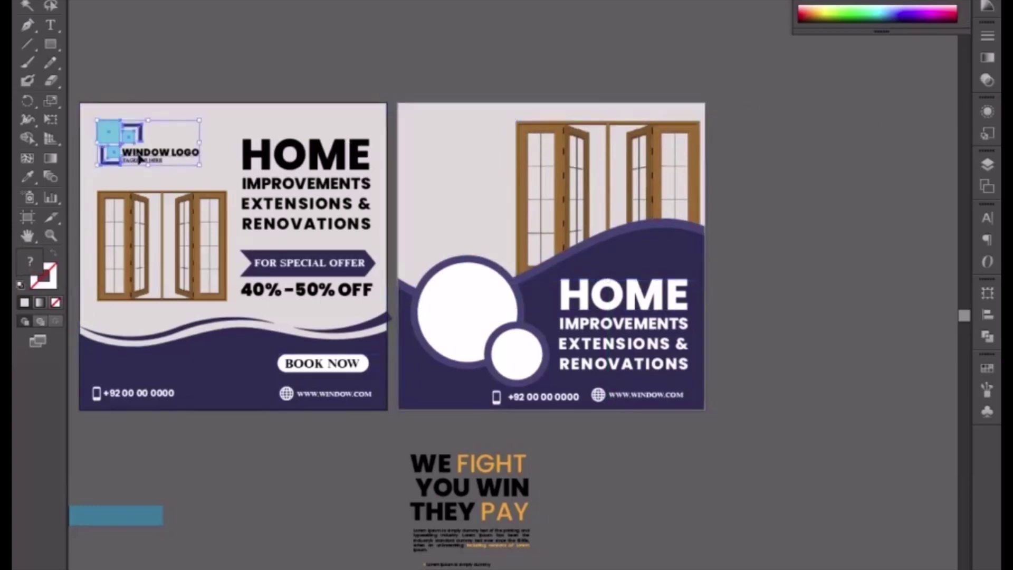
{"action": "left_click_drag", "start_coordinate": [139, 162], "coordinate": [457, 166]}
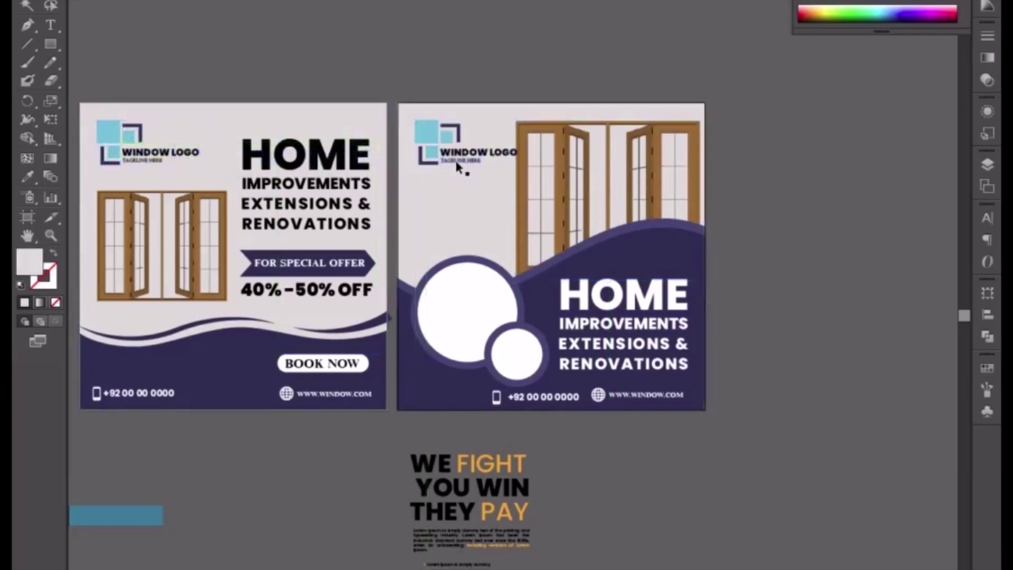
{"action": "left_click", "coordinate": [456, 164]}
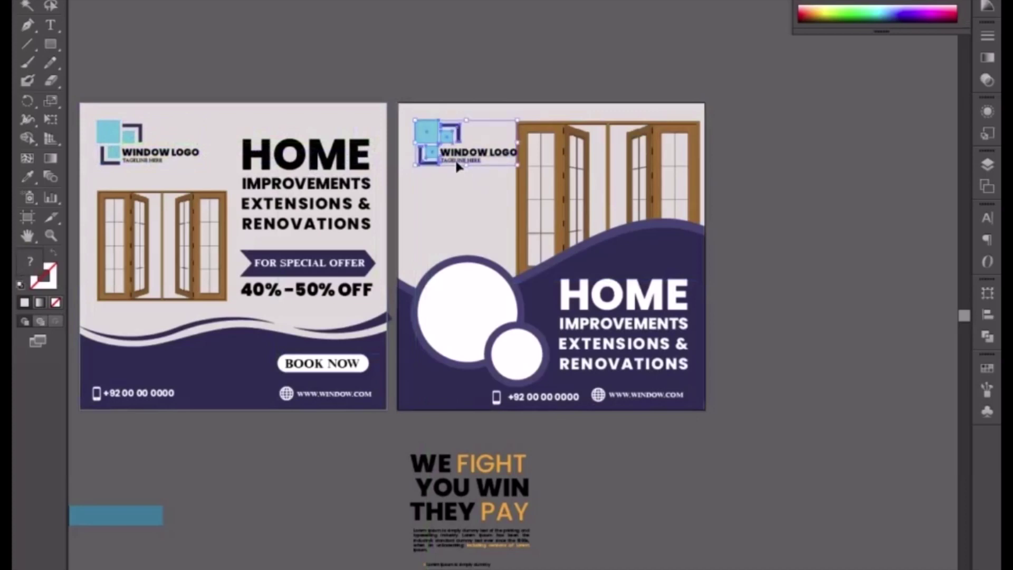
Nudge the window picture right, clear of the logo, until it meets the second poster's right edge
{"action": "left_click", "coordinate": [547, 170]}
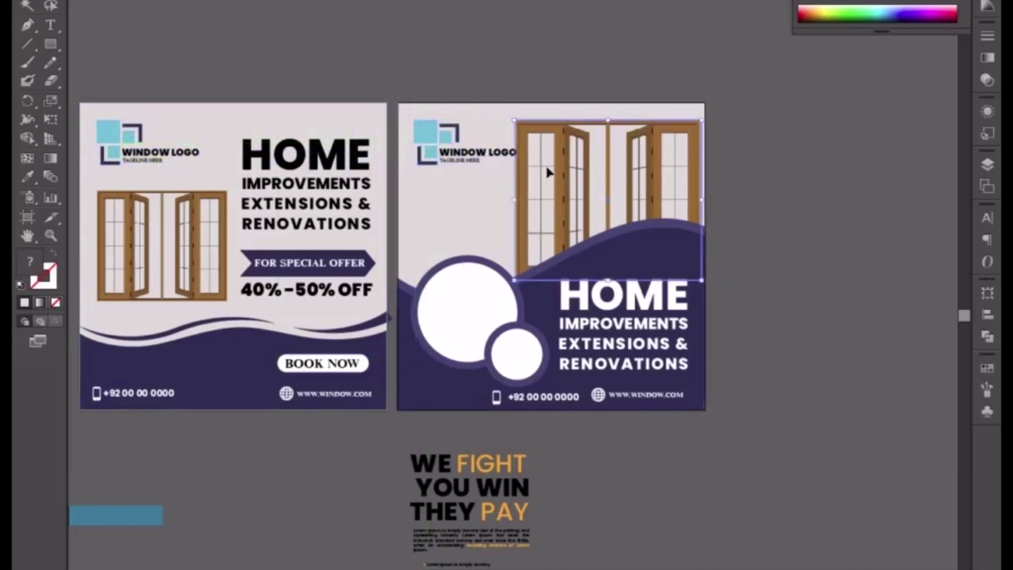
{"action": "key", "text": "Right"}
{"action": "key", "text": "Right"}
{"action": "key", "text": "Right"}
{"action": "key", "text": "Right"}
{"action": "key", "text": "Right"}
{"action": "key", "text": "Right"}
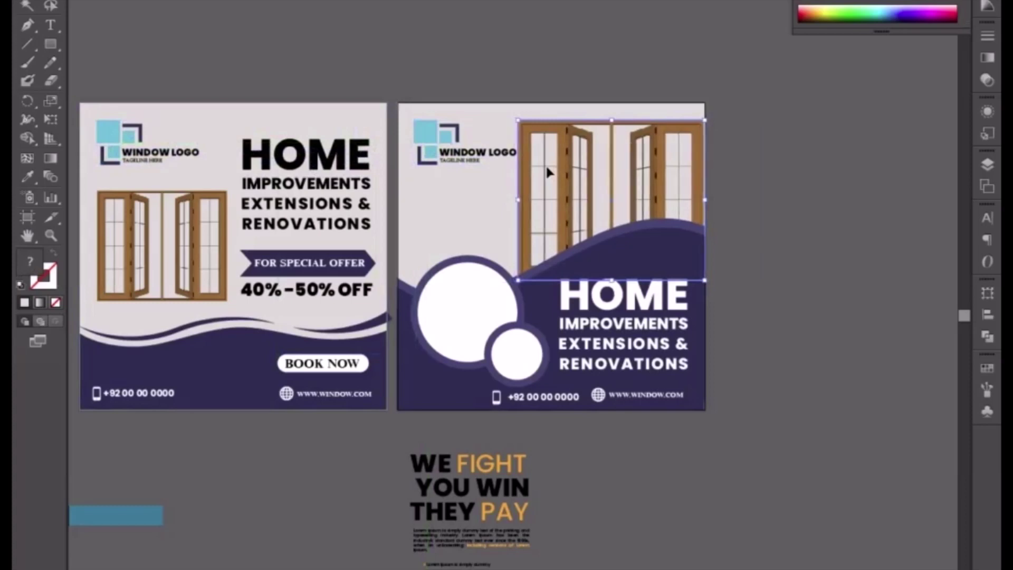
{"action": "key", "text": "Right"}
{"action": "key", "text": "Right"}
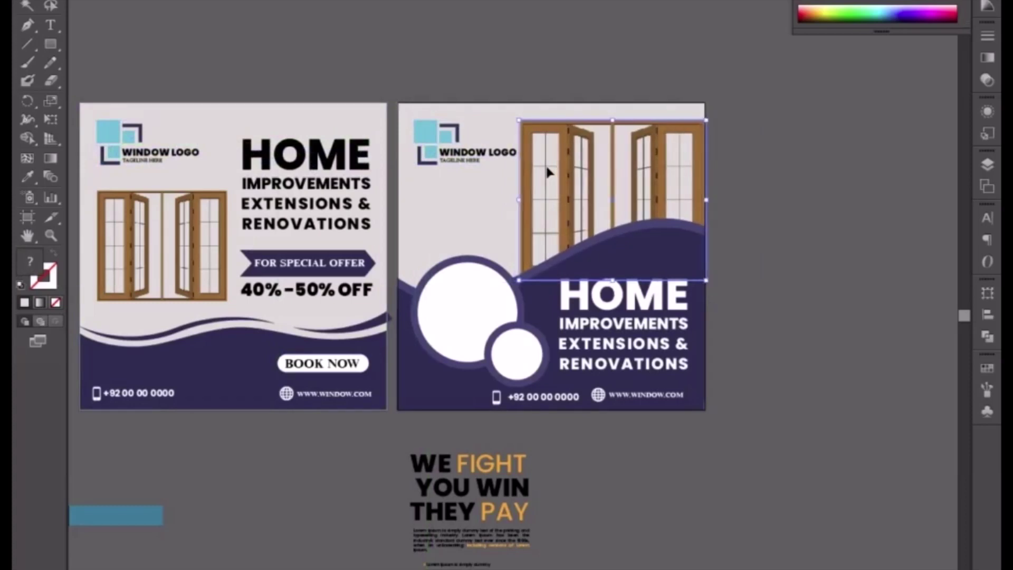
{"action": "key", "text": "Left"}
Nudge the window picture up until its top aligns with the second poster's upper edge
{"action": "key", "text": "Up"}
{"action": "key", "text": "Up"}
{"action": "key", "text": "Up"}
{"action": "key", "text": "Up"}
{"action": "key", "text": "Up"}
{"action": "key", "text": "Up"}
{"action": "key", "text": "Up"}
{"action": "key", "text": "Up"}
{"action": "key", "text": "Up"}
{"action": "key", "text": "Up"}
{"action": "key", "text": "Up"}
{"action": "key", "text": "Up"}
{"action": "key", "text": "Up"}
{"action": "key", "text": "Up"}
{"action": "key", "text": "Up"}
{"action": "key", "text": "Up"}
{"action": "key", "text": "Up"}
{"action": "key", "text": "Up"}
{"action": "key", "text": "Up"}
{"action": "key", "text": "Up"}
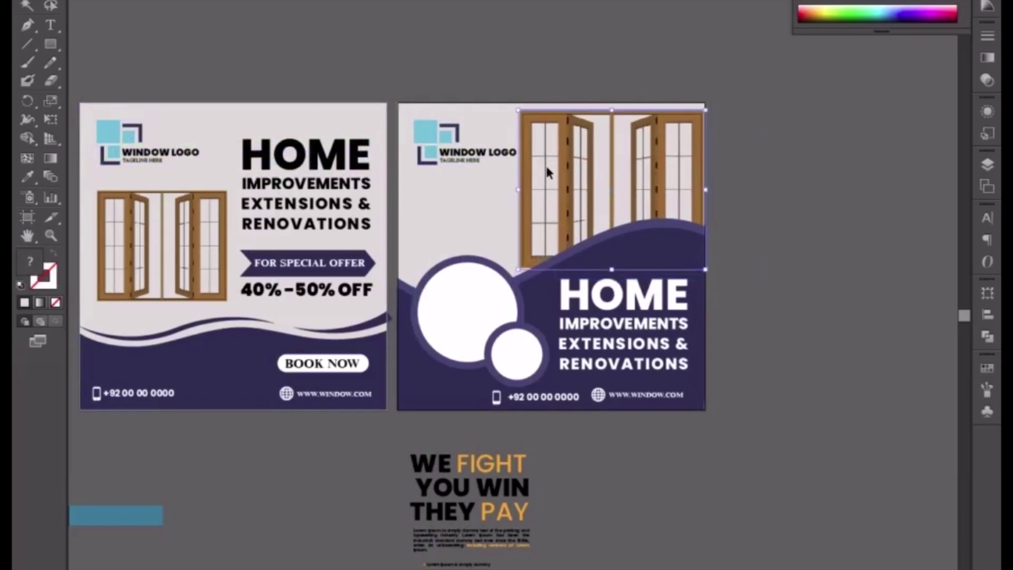
{"action": "key", "text": "Down"}
{"action": "key", "text": "Down"}
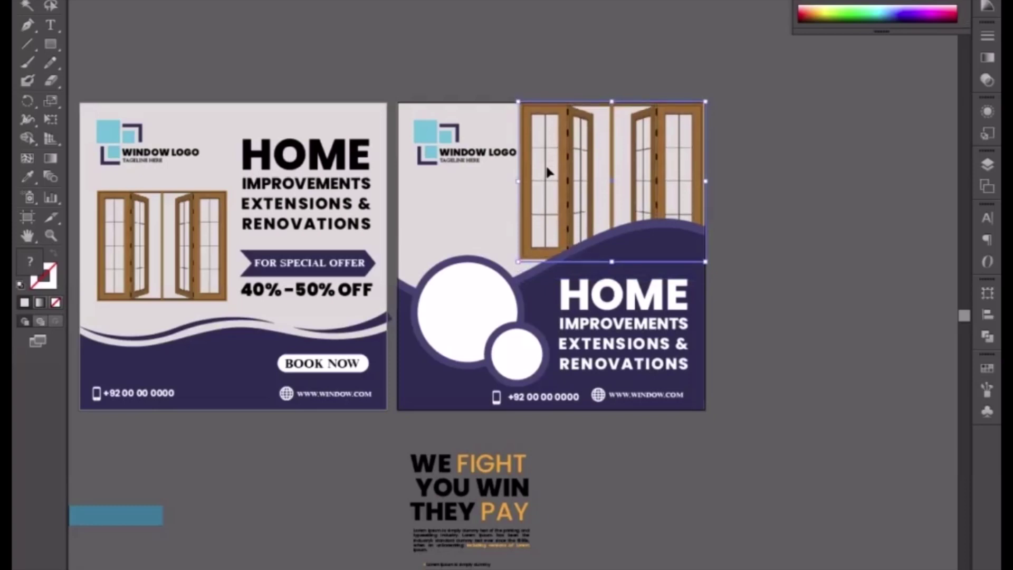
Enlarge the window picture toward the lower left and shift it left to near the middle of the second poster
{"action": "left_click_drag", "start_coordinate": [518, 262], "coordinate": [496, 305]}
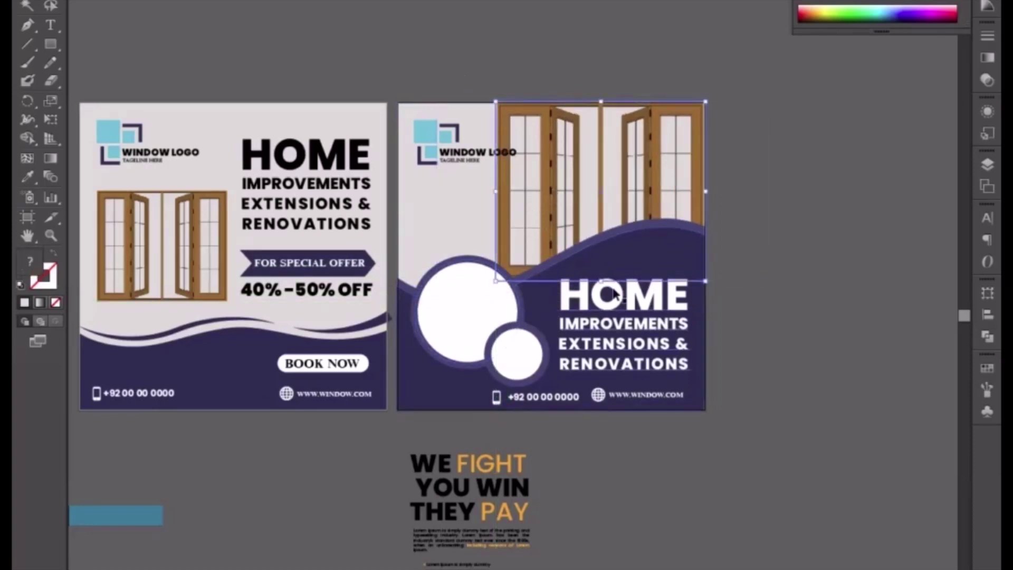
{"action": "left_click", "coordinate": [786, 218]}
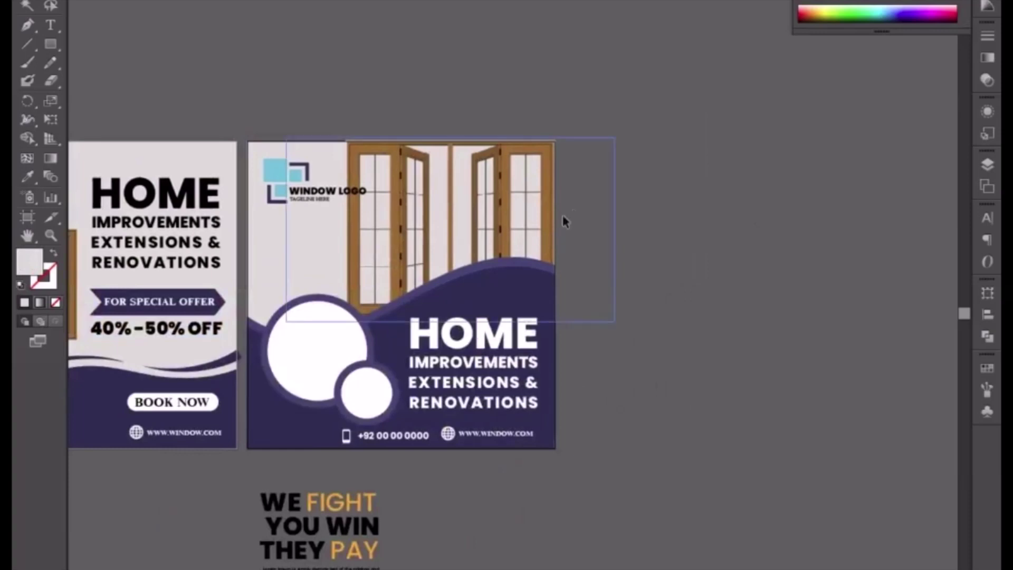
{"action": "left_click_drag", "start_coordinate": [465, 200], "coordinate": [532, 201]}
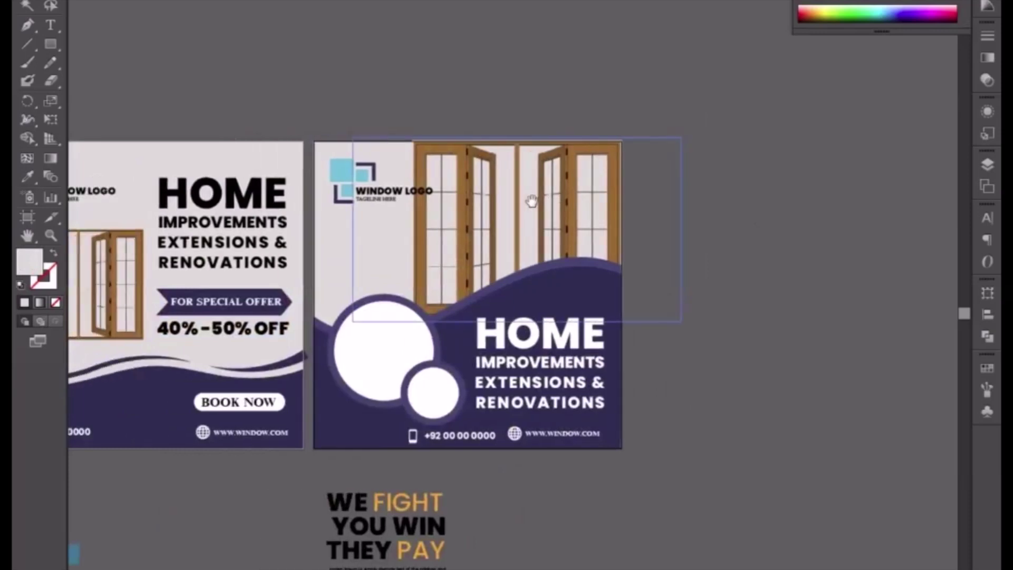
{"action": "left_click", "coordinate": [474, 259]}
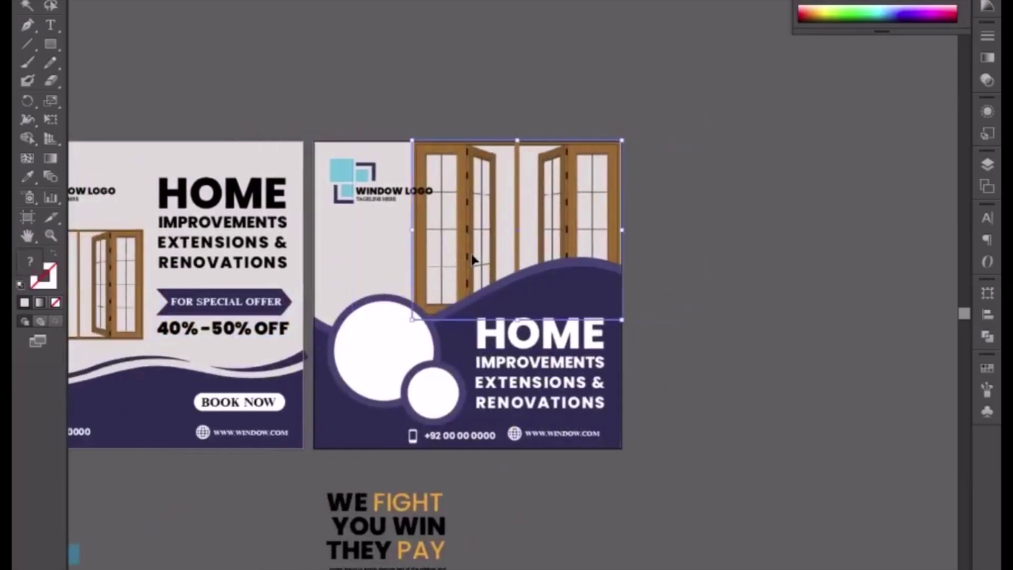
{"action": "left_click_drag", "start_coordinate": [474, 259], "coordinate": [418, 255]}
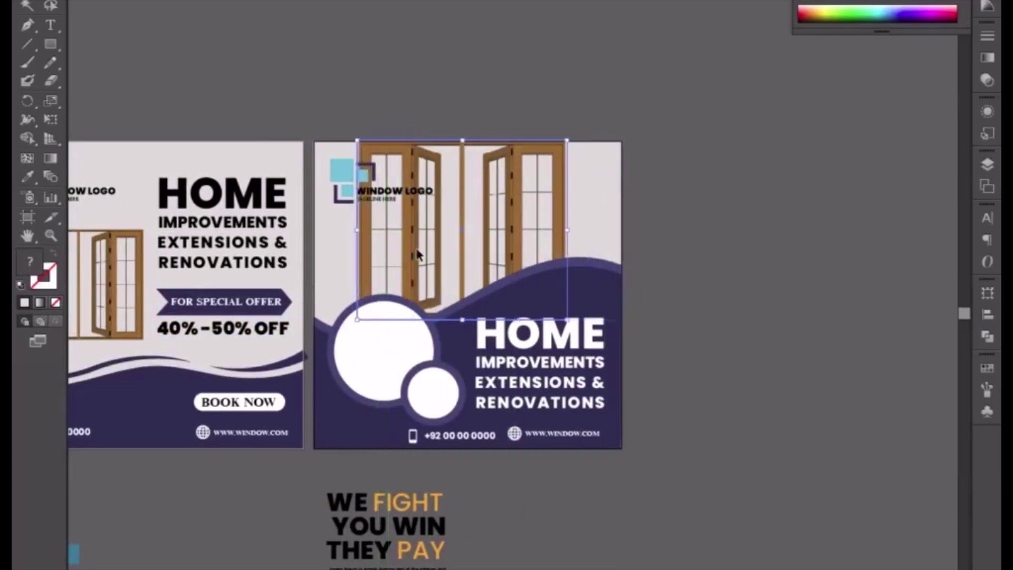
{"action": "left_click", "coordinate": [545, 79]}
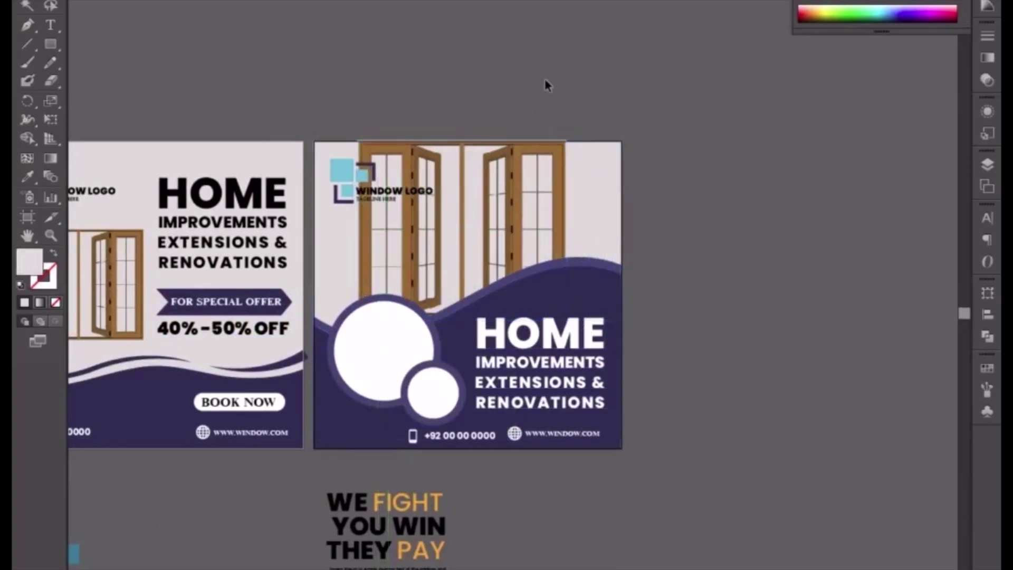
Move the copied logo down to the second poster's lower left edge and shift the WE FIGHT text block further below
{"action": "left_click", "coordinate": [363, 186]}
{"action": "scroll", "coordinate": [362, 186], "scroll_direction": "down", "scroll_amount": 2}
{"action": "scroll", "coordinate": [362, 186], "scroll_direction": "left", "scroll_amount": 1}
{"action": "left_click_drag", "start_coordinate": [417, 137], "coordinate": [418, 408]}
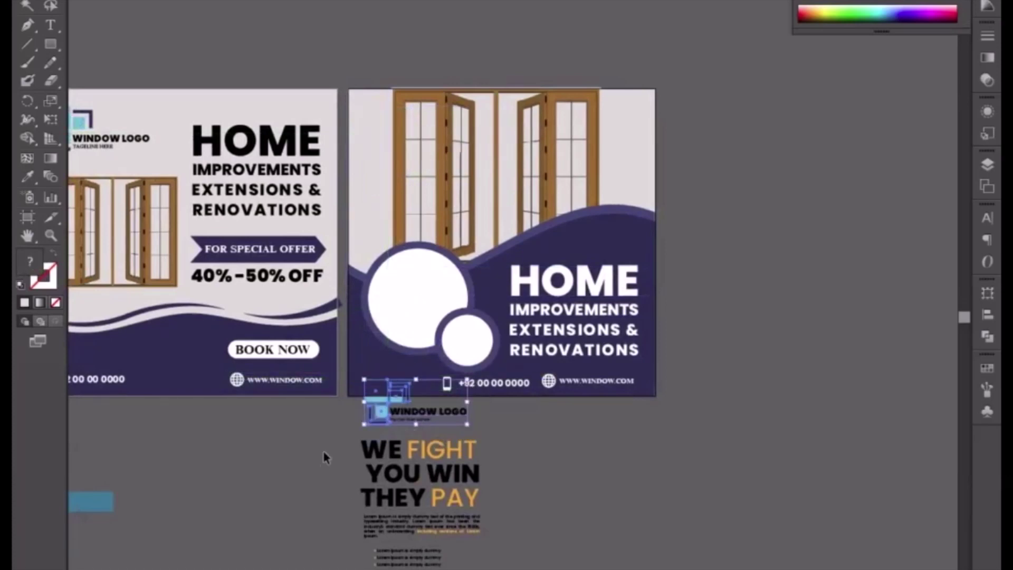
{"action": "left_click_drag", "start_coordinate": [323, 451], "coordinate": [478, 532]}
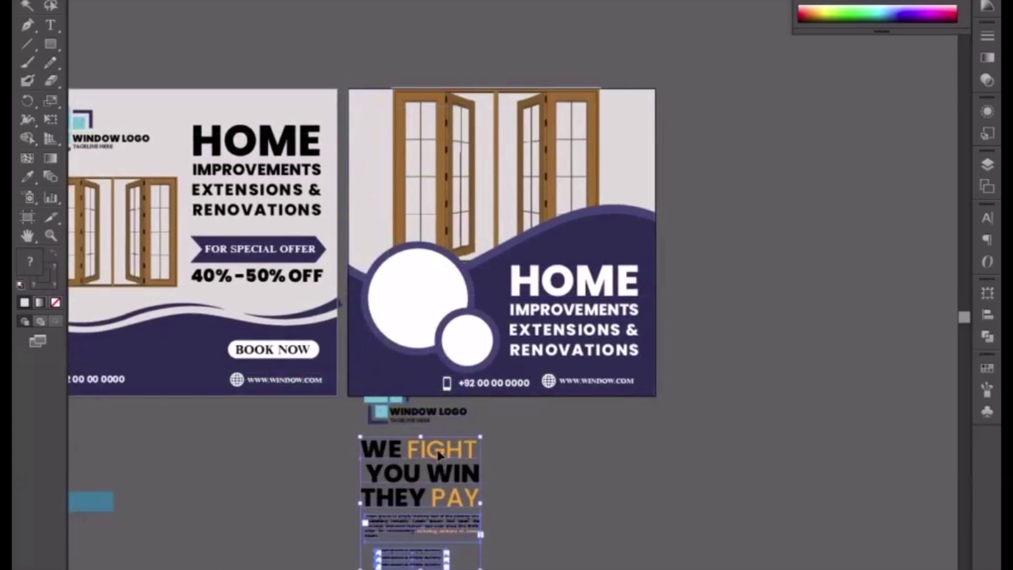
{"action": "left_click_drag", "start_coordinate": [390, 466], "coordinate": [417, 569]}
Fill the copied logo with white and bring it to the front of the second poster's artwork
{"action": "left_click", "coordinate": [417, 413]}
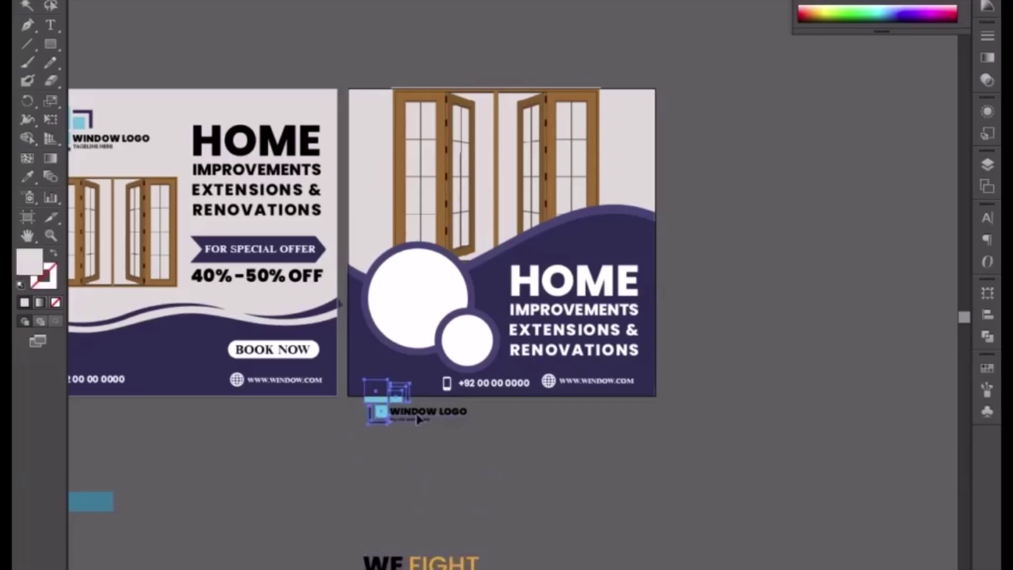
{"action": "left_click", "coordinate": [824, 2]}
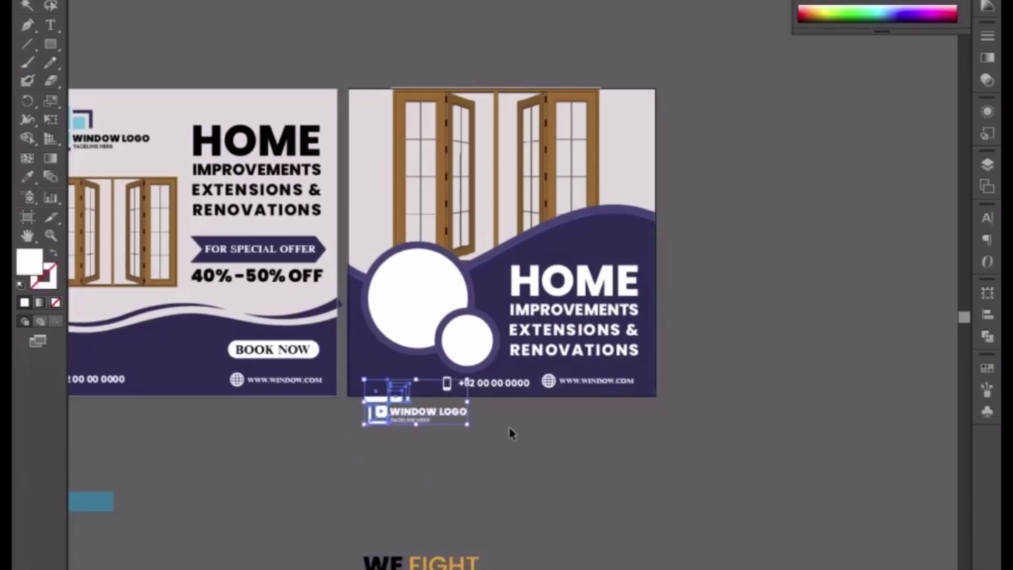
{"action": "right_click", "coordinate": [387, 421]}
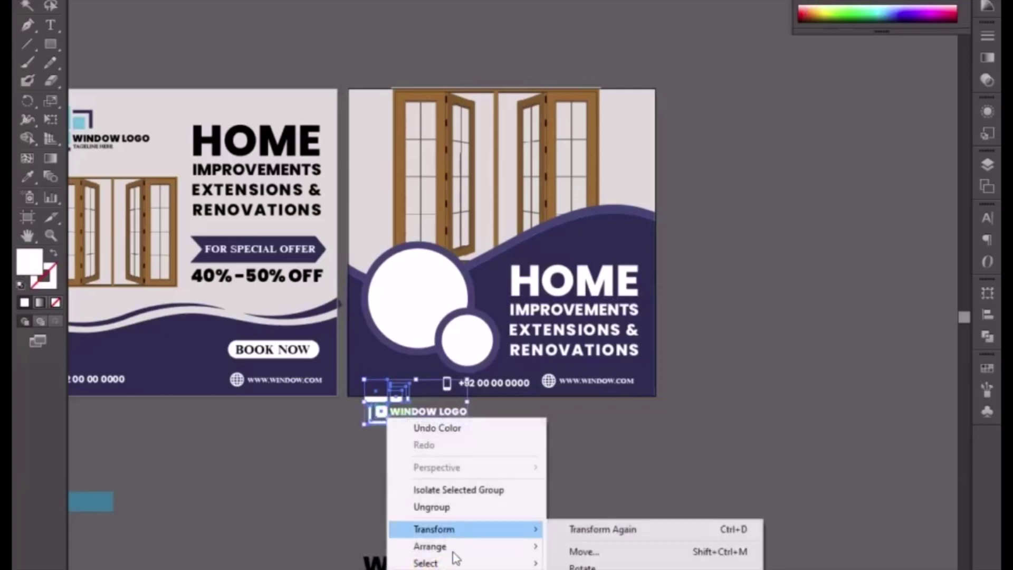
{"action": "mouse_move", "coordinate": [504, 549]}
{"action": "left_click", "coordinate": [622, 549]}
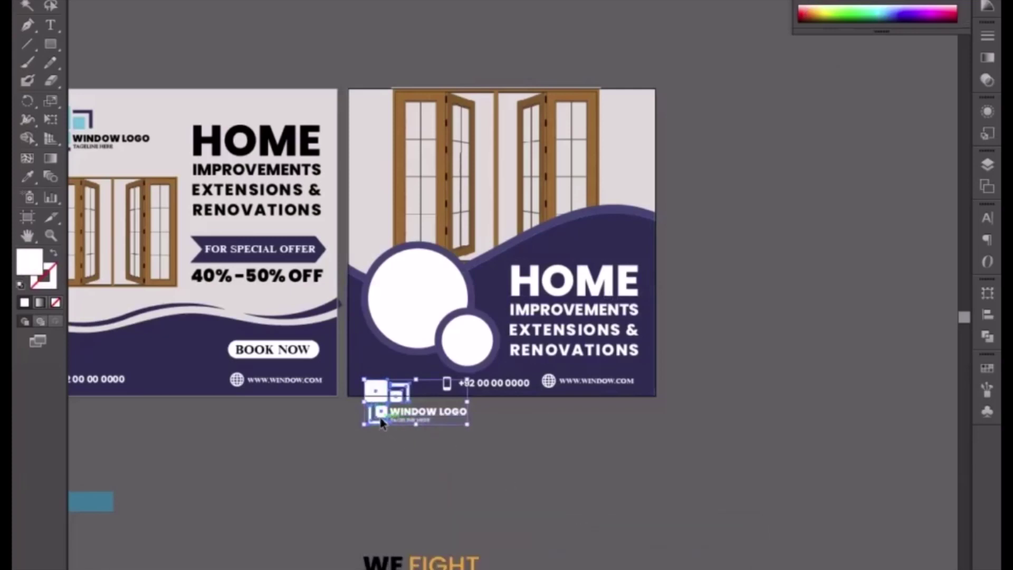
Move the white logo up into the second poster's lower left corner, beside the phone contact
{"action": "left_click_drag", "start_coordinate": [384, 422], "coordinate": [373, 385]}
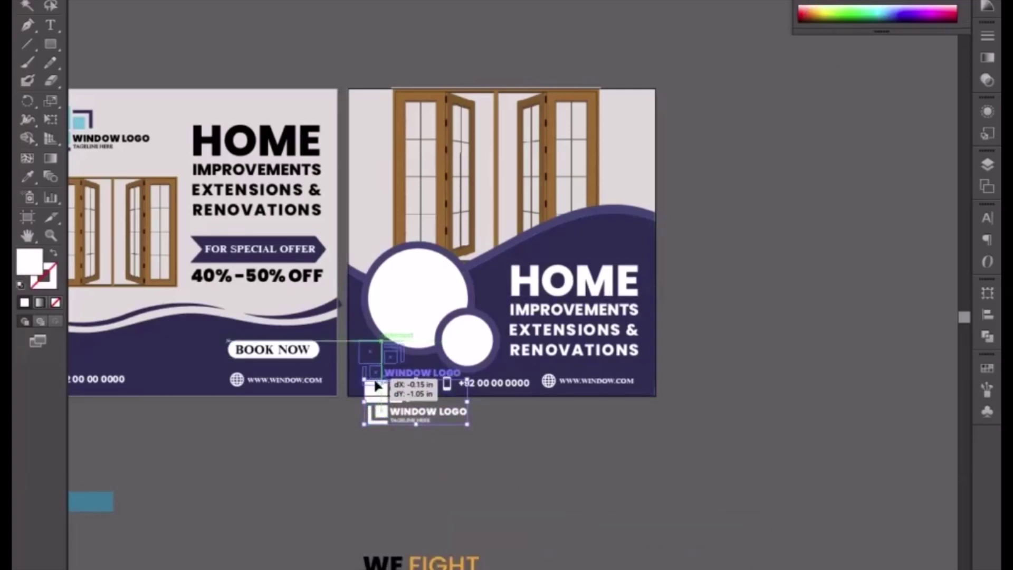
{"action": "left_click_drag", "start_coordinate": [409, 445], "coordinate": [437, 431]}
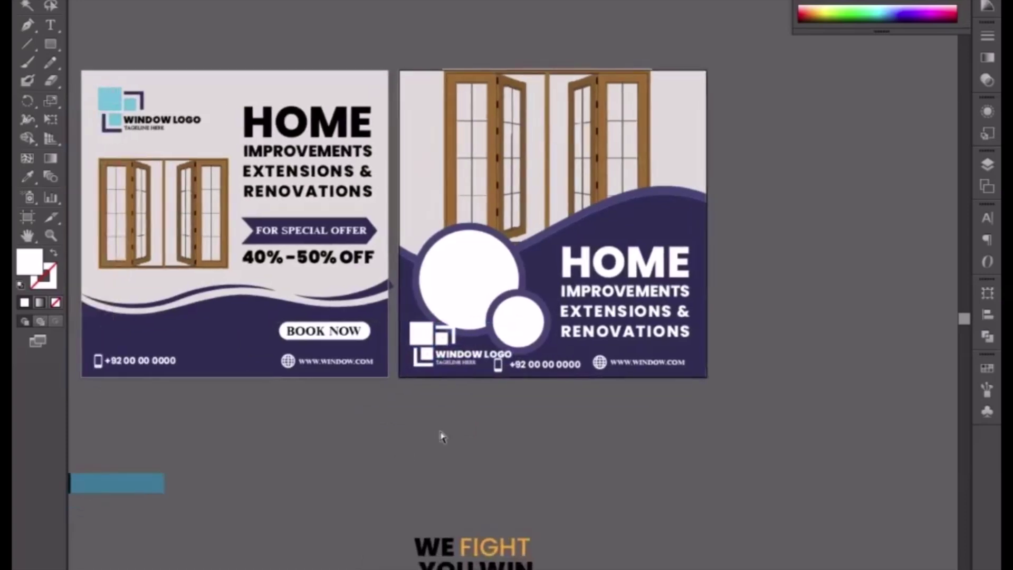
Nudge the second poster's phone contact up level with the website, and shift both contact groups right, away from the logo
{"action": "key", "text": "ctrl+="}
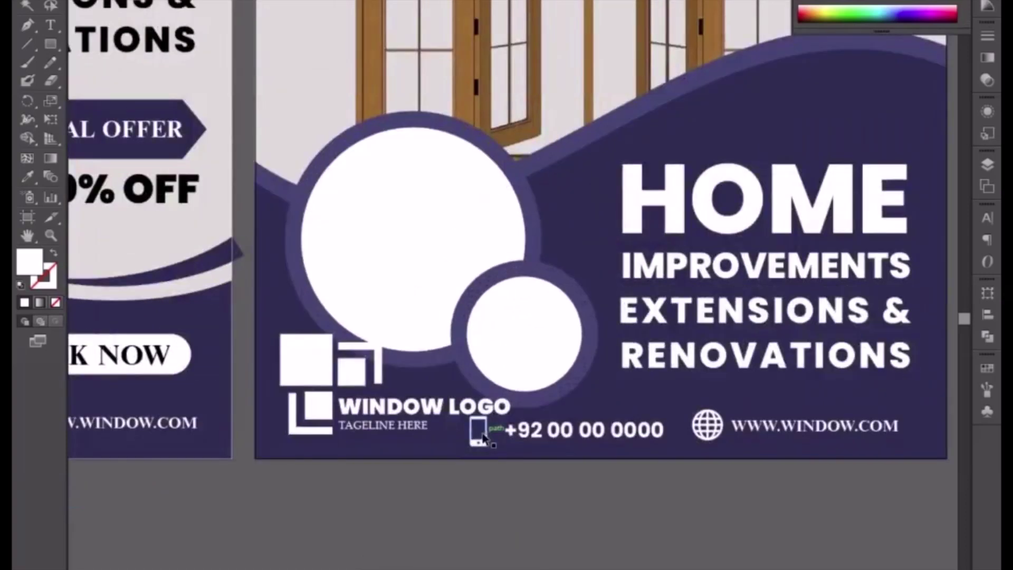
{"action": "left_click", "coordinate": [605, 442]}
{"action": "key", "text": "Up"}
{"action": "key", "text": "Up"}
{"action": "key", "text": "Up"}
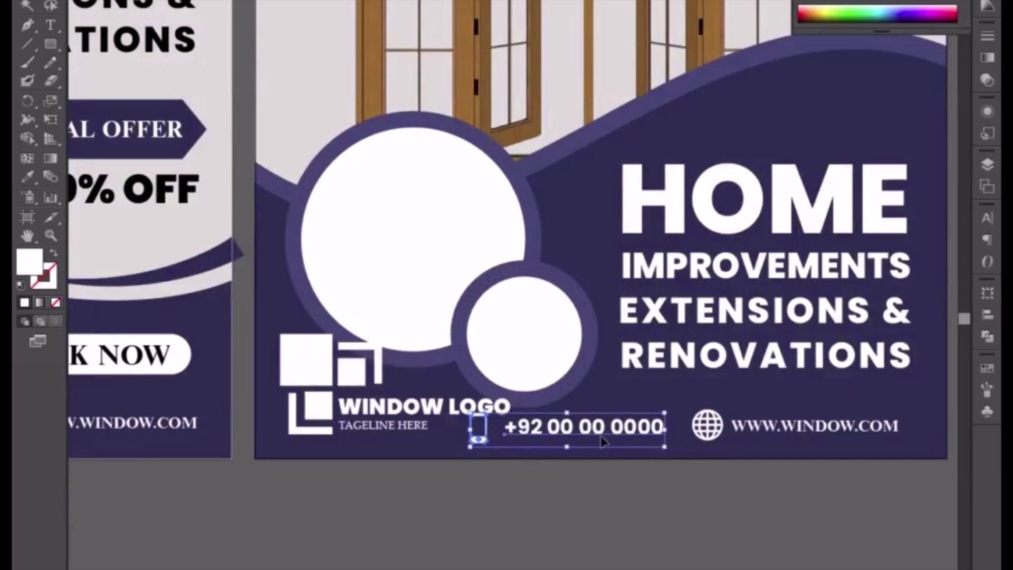
{"action": "left_click", "coordinate": [728, 427], "text": "shift"}
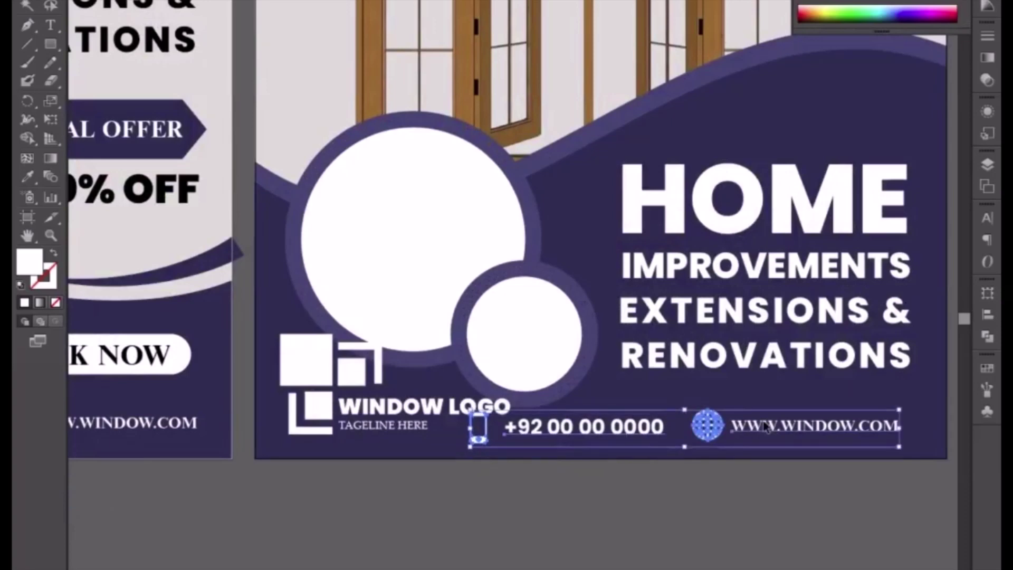
{"action": "key", "text": "shift+Right"}
Scale the white logo down toward its lower left corner so it clears the phone icon and small circle
{"action": "left_click", "coordinate": [372, 442]}
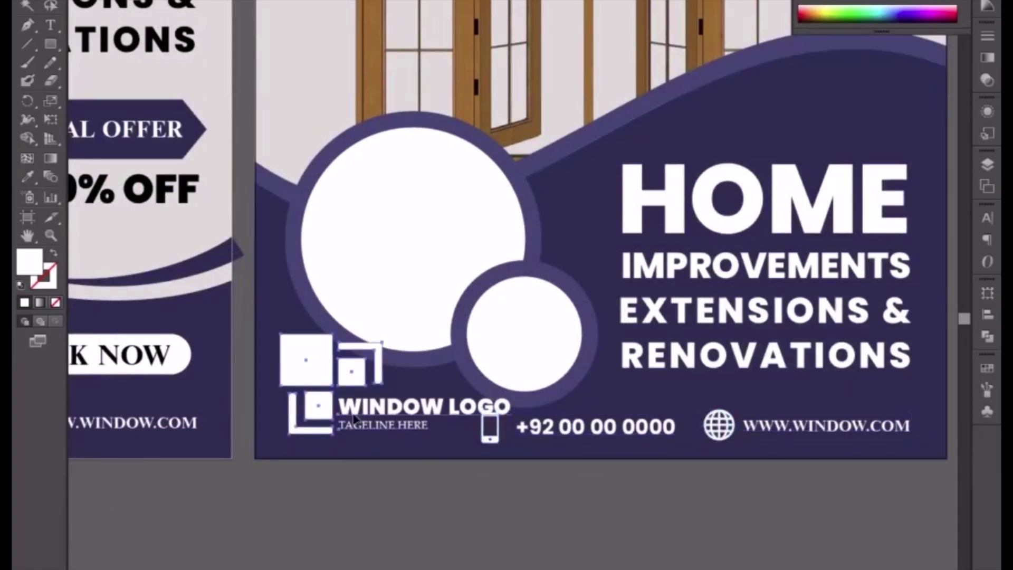
{"action": "left_click", "coordinate": [436, 429]}
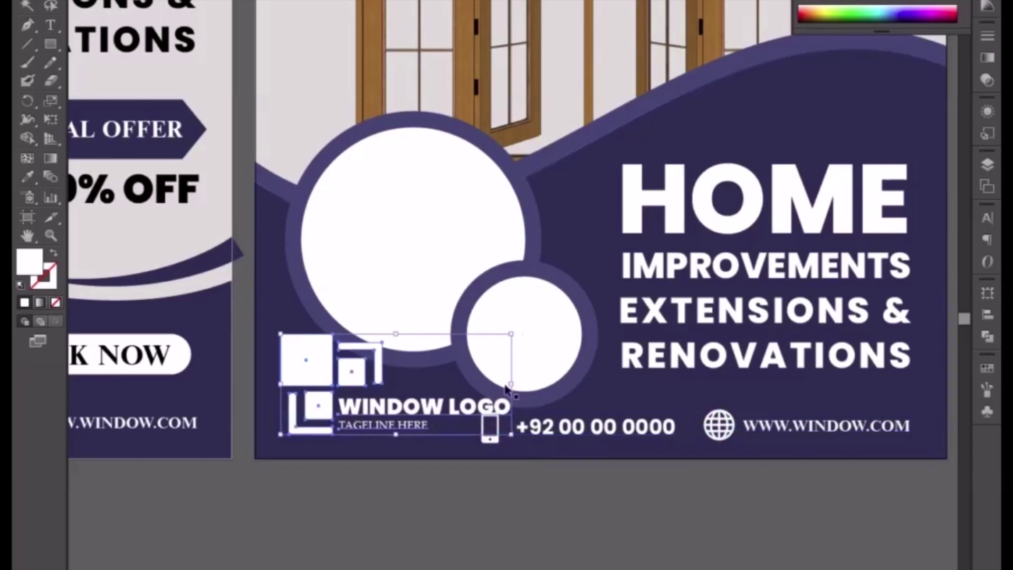
{"action": "left_click_drag", "start_coordinate": [510, 334], "coordinate": [473, 350]}
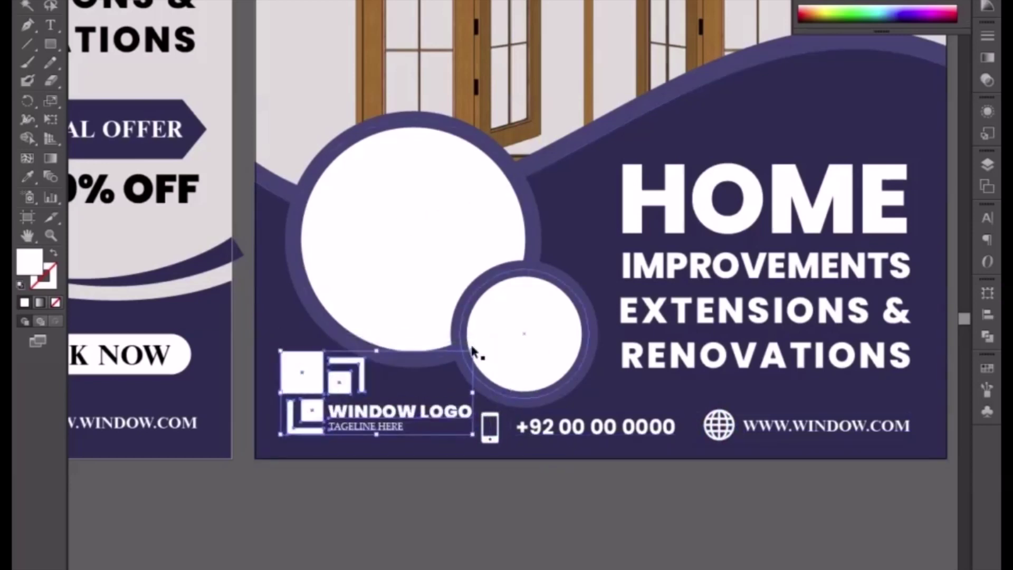
Nudge the white logo down and slightly left, closer to the second poster's lower left corner
{"action": "key", "text": "Down"}
{"action": "key", "text": "Left"}
{"action": "key", "text": "Left"}
{"action": "key", "text": "Down"}
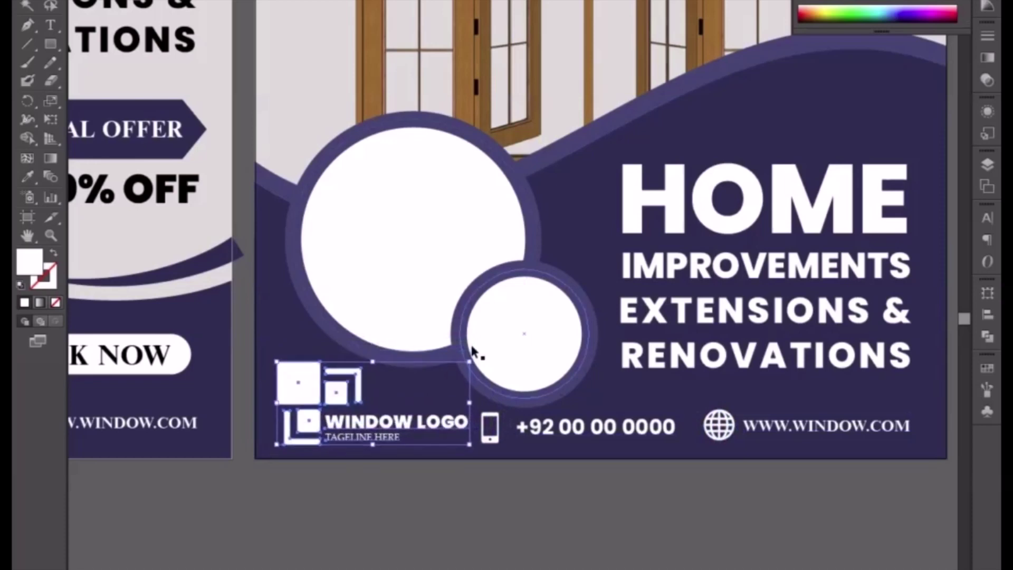
Move the second poster's large and small circles up together, away from the logo
{"action": "left_click", "coordinate": [443, 344]}
{"action": "left_click", "coordinate": [527, 338], "text": "shift"}
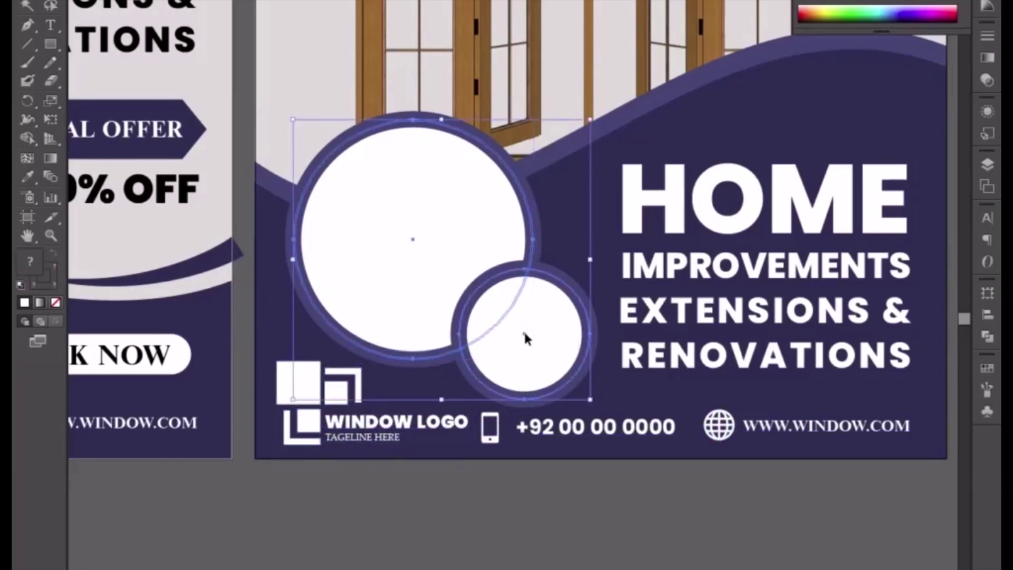
{"action": "key", "text": "Up"}
{"action": "key", "text": "Up"}
{"action": "key", "text": "Up"}
{"action": "key", "text": "Up"}
{"action": "key", "text": "Up"}
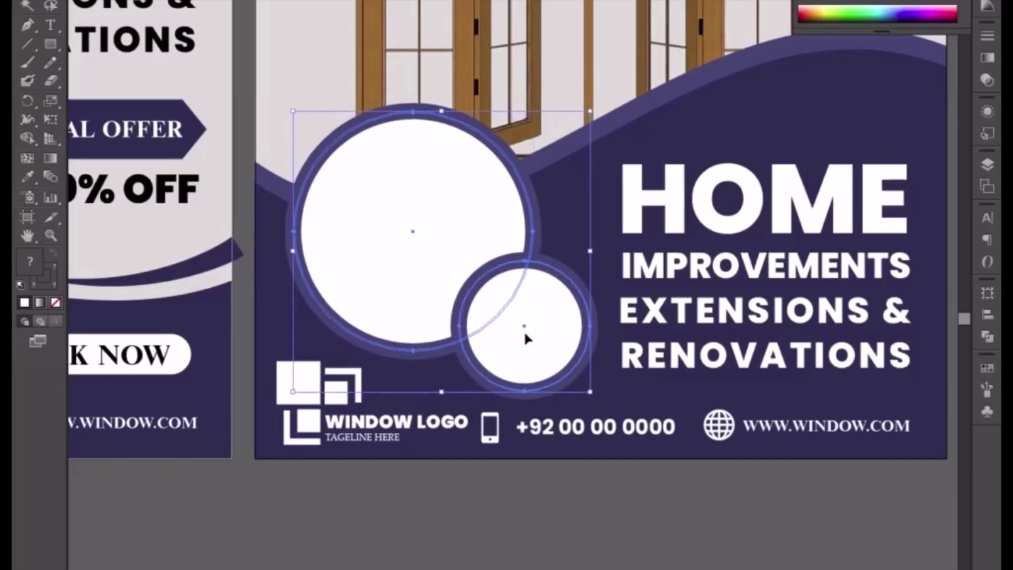
{"action": "left_click", "coordinate": [673, 304]}
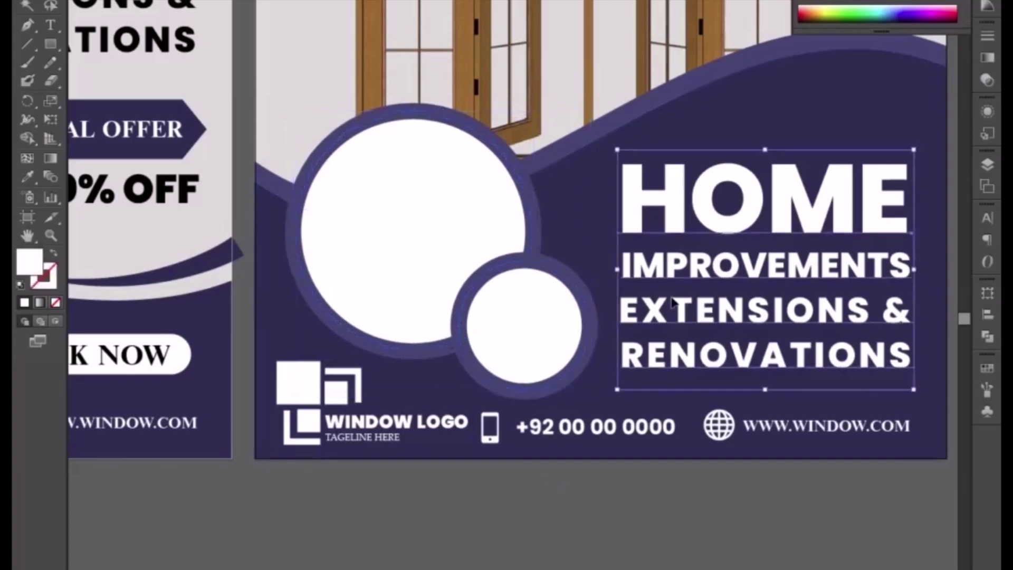
Copy the first poster's FOR SPECIAL OFFER banner and 40% - 50% OFF text to the empty area below the second poster
{"action": "key", "text": "ctrl+minus"}
{"action": "scroll", "coordinate": [607, 390], "scroll_direction": "right", "scroll_amount": 2}
{"action": "scroll", "coordinate": [607, 391], "scroll_direction": "up", "scroll_amount": 1}
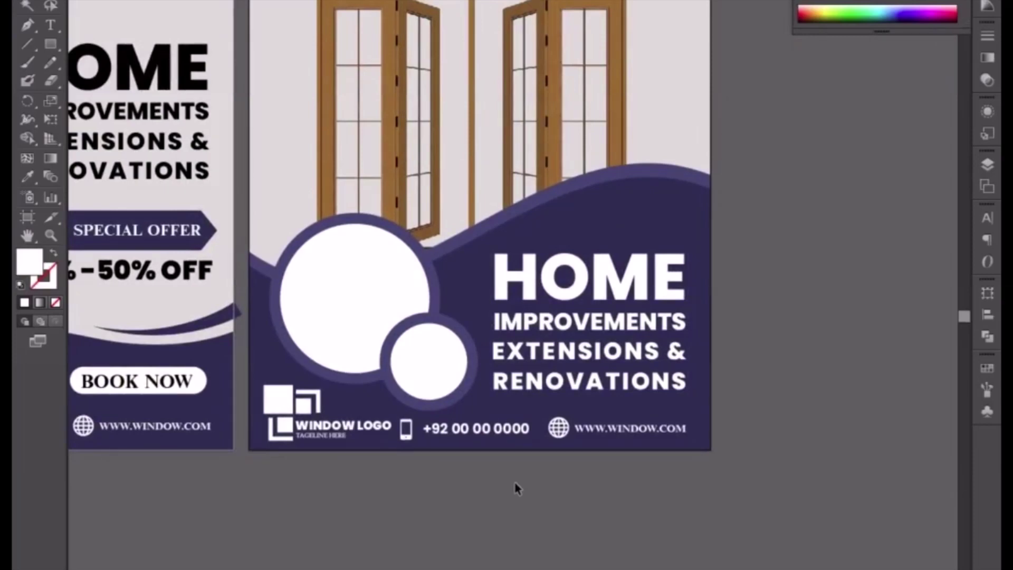
{"action": "scroll", "coordinate": [429, 446], "scroll_direction": "left", "scroll_amount": 2}
{"action": "scroll", "coordinate": [429, 446], "scroll_direction": "down", "scroll_amount": 1}
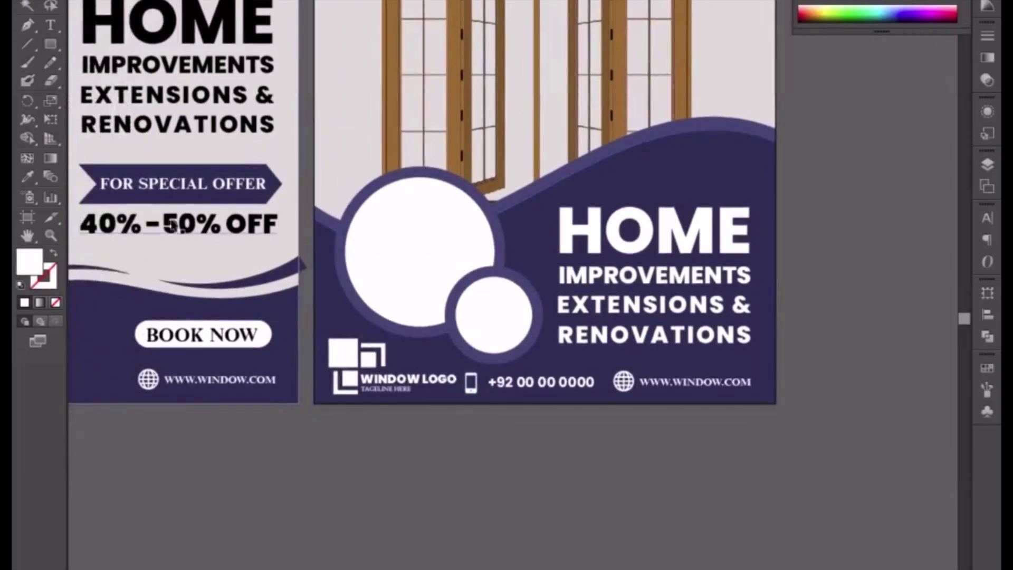
{"action": "left_click", "coordinate": [178, 225]}
{"action": "left_click_drag", "start_coordinate": [196, 232], "coordinate": [473, 516]}
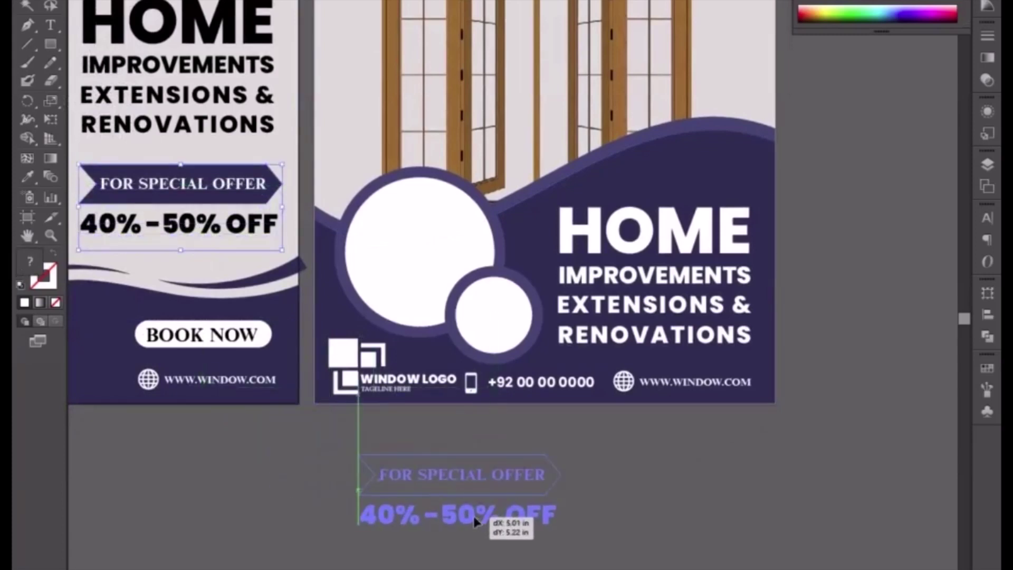
{"action": "right_click", "coordinate": [474, 516]}
{"action": "left_click", "coordinate": [557, 450]}
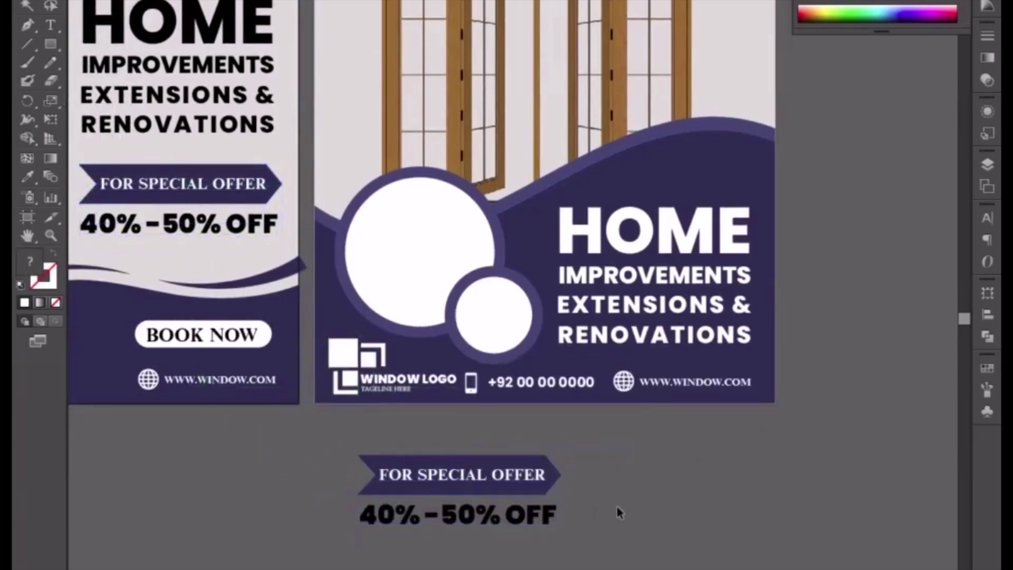
{"action": "left_click", "coordinate": [616, 508]}
Rework the copied discount text into two centred lines, 40% and 50% OFF, without the dash
{"action": "left_click", "coordinate": [446, 521]}
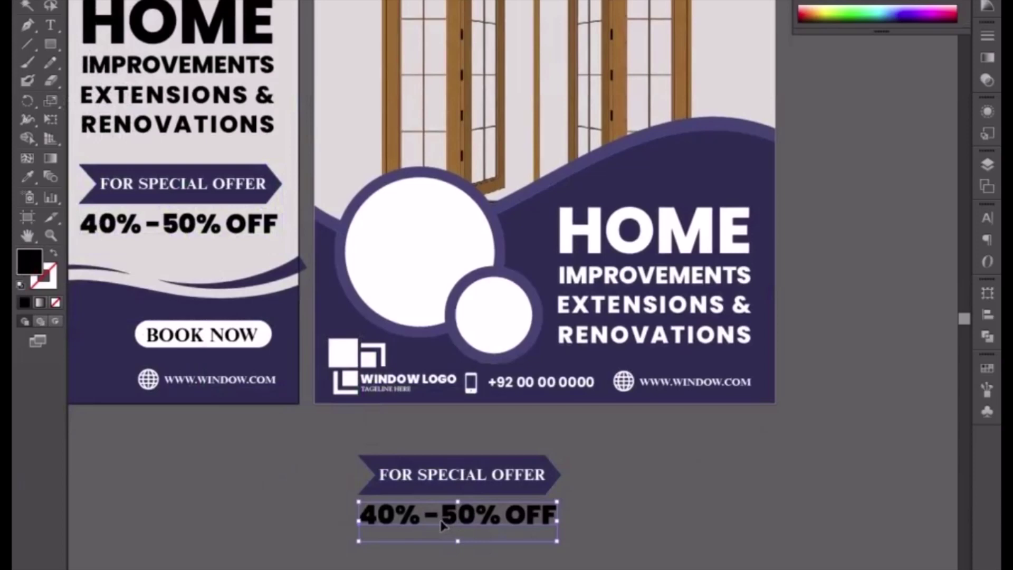
{"action": "double_click", "coordinate": [442, 523]}
{"action": "left_click_drag", "start_coordinate": [441, 523], "coordinate": [425, 517]}
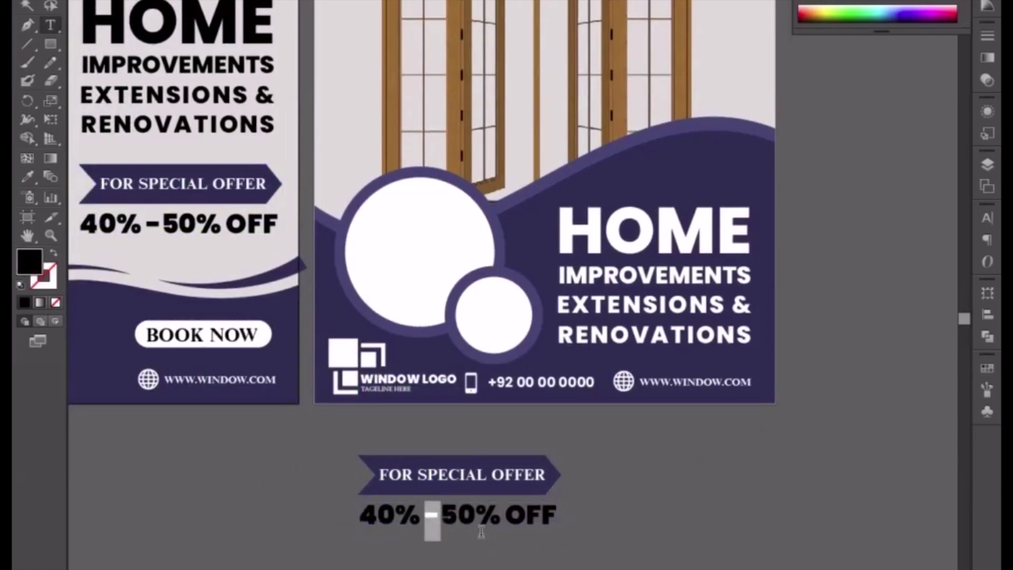
{"action": "left_click_drag", "start_coordinate": [500, 516], "coordinate": [360, 516]}
{"action": "left_click", "coordinate": [441, 516]}
{"action": "key", "text": "Delete"}
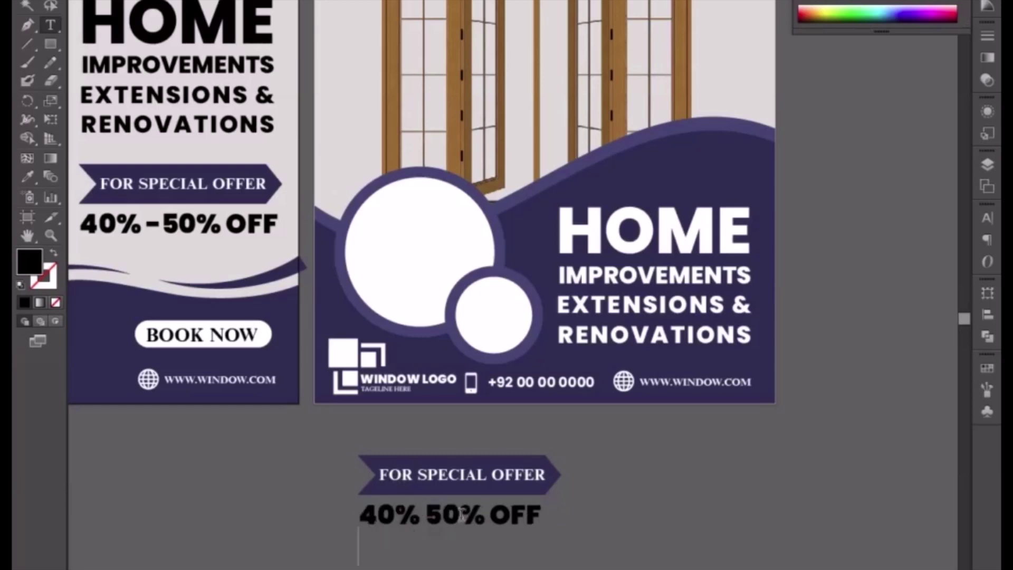
{"action": "key", "text": "Return"}
{"action": "key", "text": "Escape"}
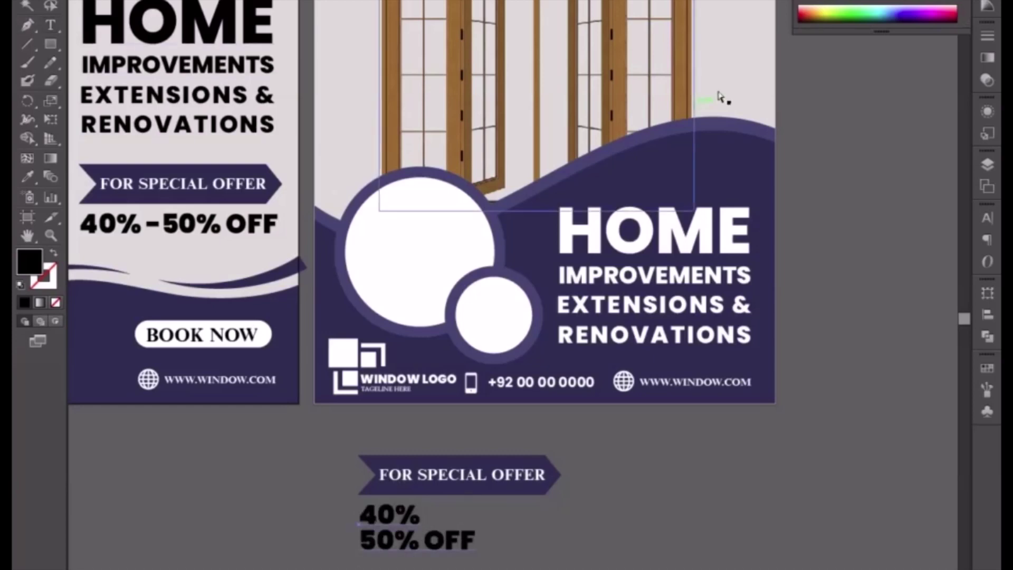
{"action": "key", "text": "ctrl+alt+t"}
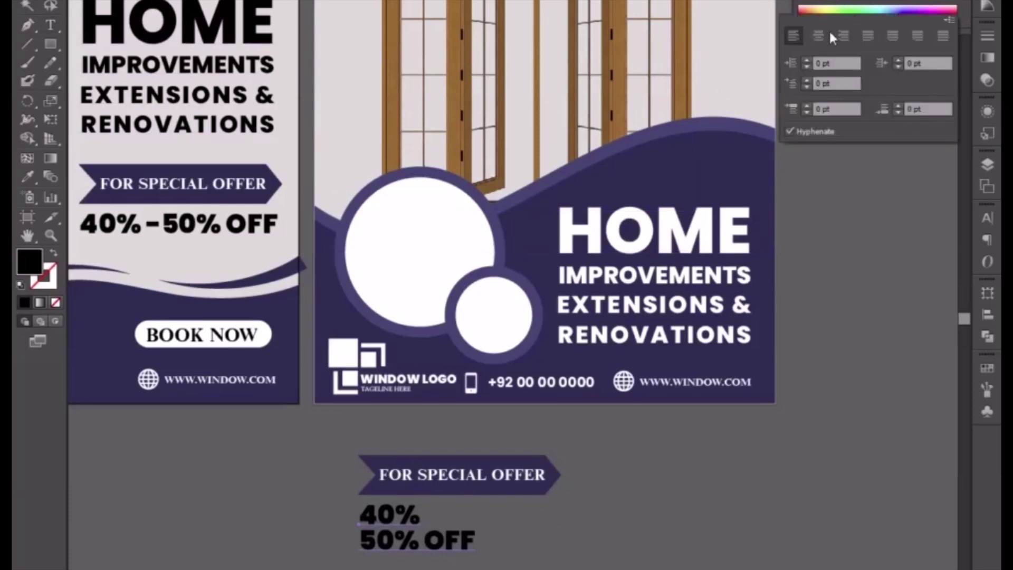
{"action": "left_click", "coordinate": [830, 30]}
Move the two-line discount text onto the second poster's small circle and bring it to the front
{"action": "left_click_drag", "start_coordinate": [357, 558], "coordinate": [493, 344]}
{"action": "right_click", "coordinate": [506, 338]}
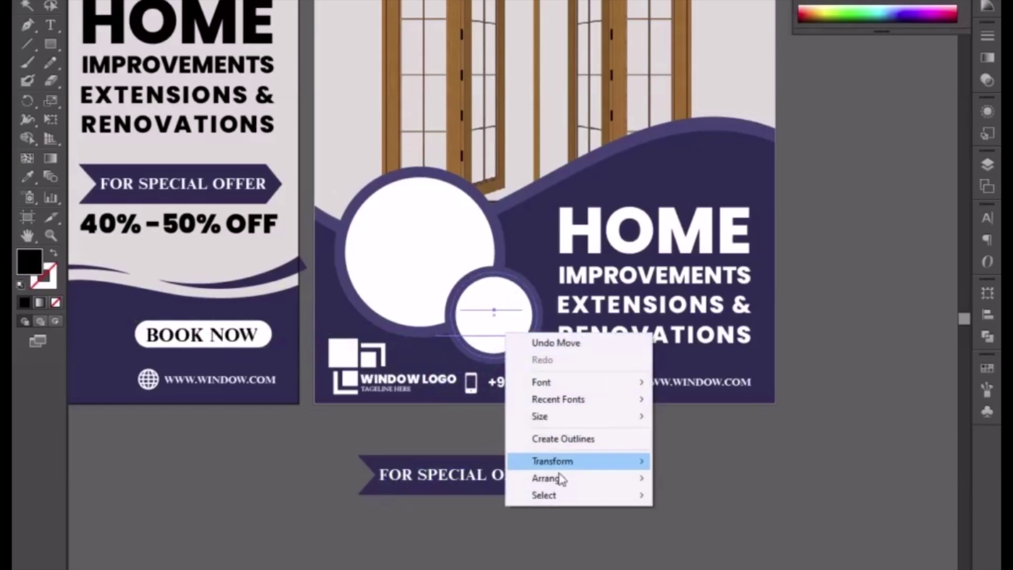
{"action": "mouse_move", "coordinate": [638, 480]}
{"action": "left_click", "coordinate": [686, 480]}
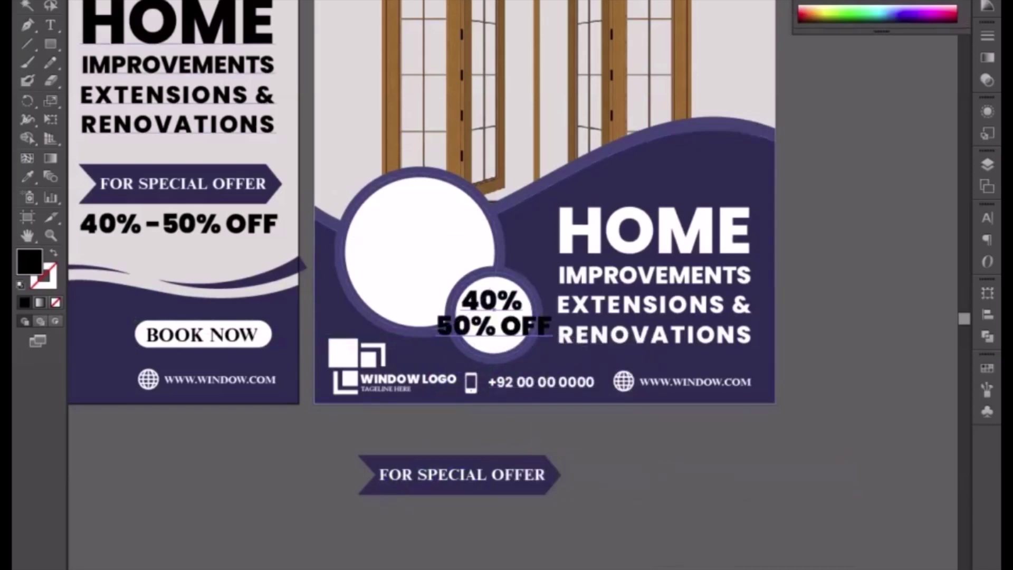
Scale the discount text down to fit inside the small circle and nudge it slightly upward
{"action": "left_click_drag", "start_coordinate": [552, 288], "coordinate": [533, 290]}
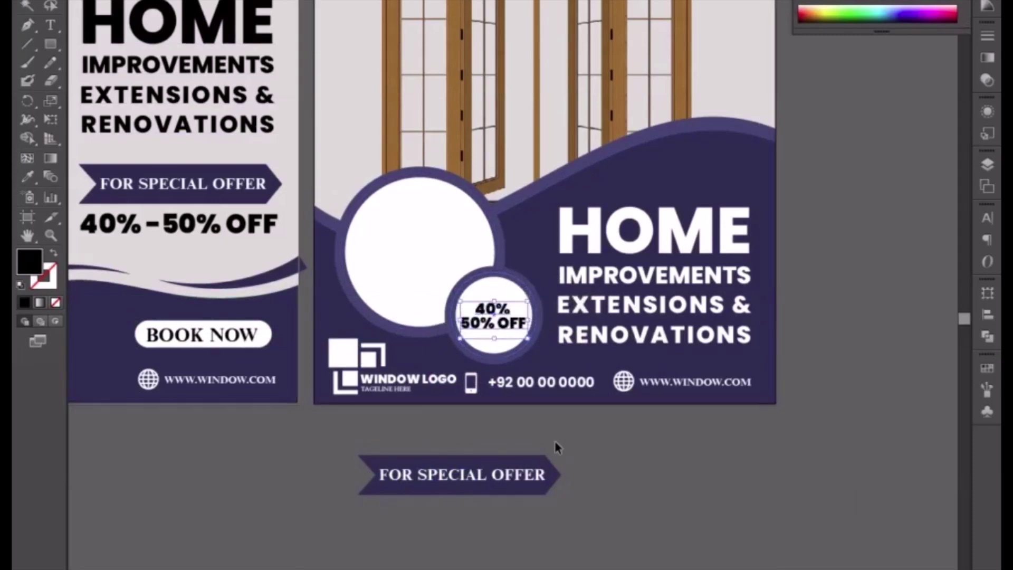
{"action": "key", "text": "Up"}
{"action": "key", "text": "Up"}
{"action": "key", "text": "Up"}
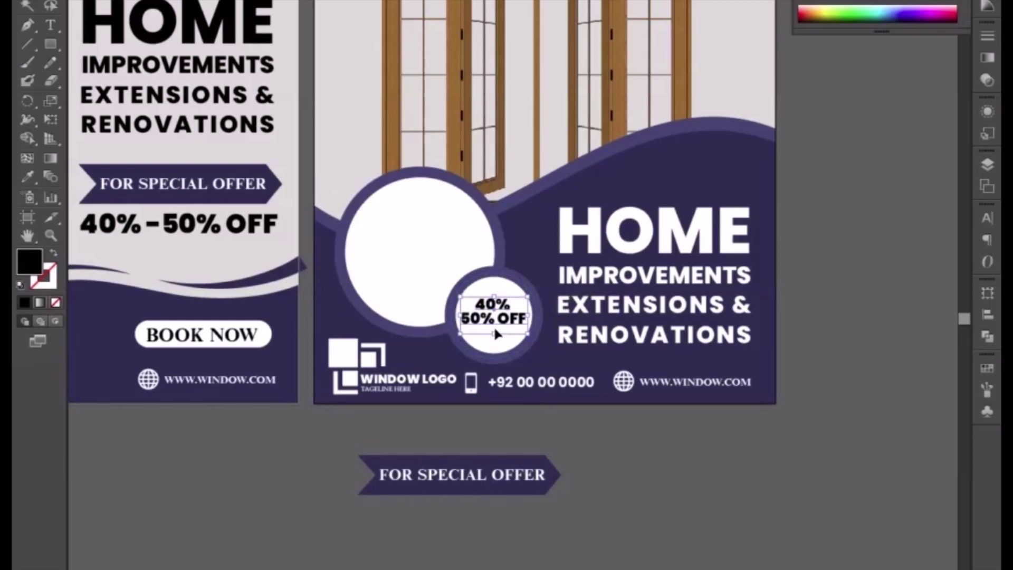
Duplicate the second poster's window picture and place a much smaller copy over the large circle
{"action": "left_click", "coordinate": [454, 129]}
{"action": "scroll", "coordinate": [544, 372], "scroll_direction": "up", "scroll_amount": 5}
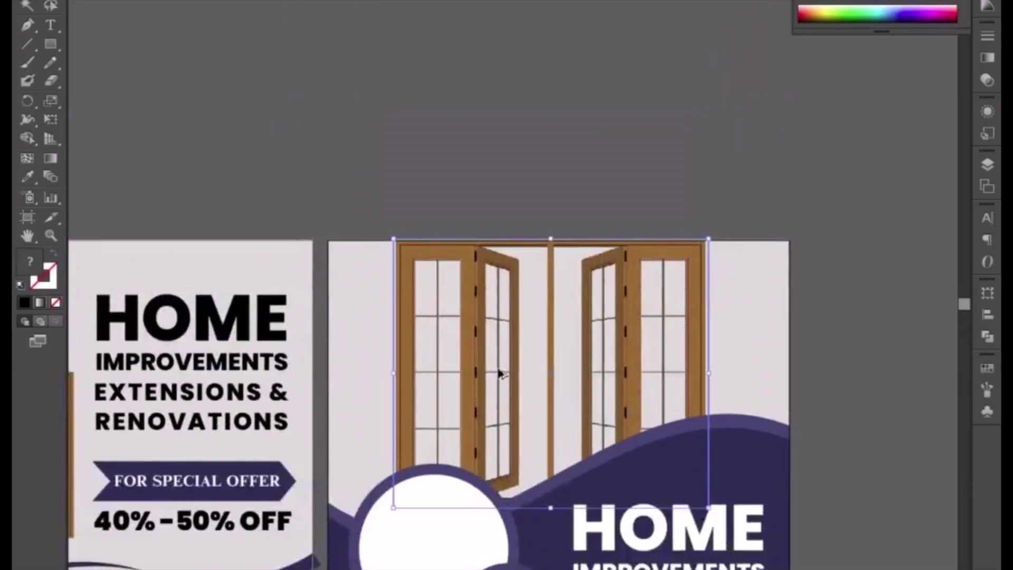
{"action": "left_click_drag", "start_coordinate": [500, 373], "coordinate": [447, 132]}
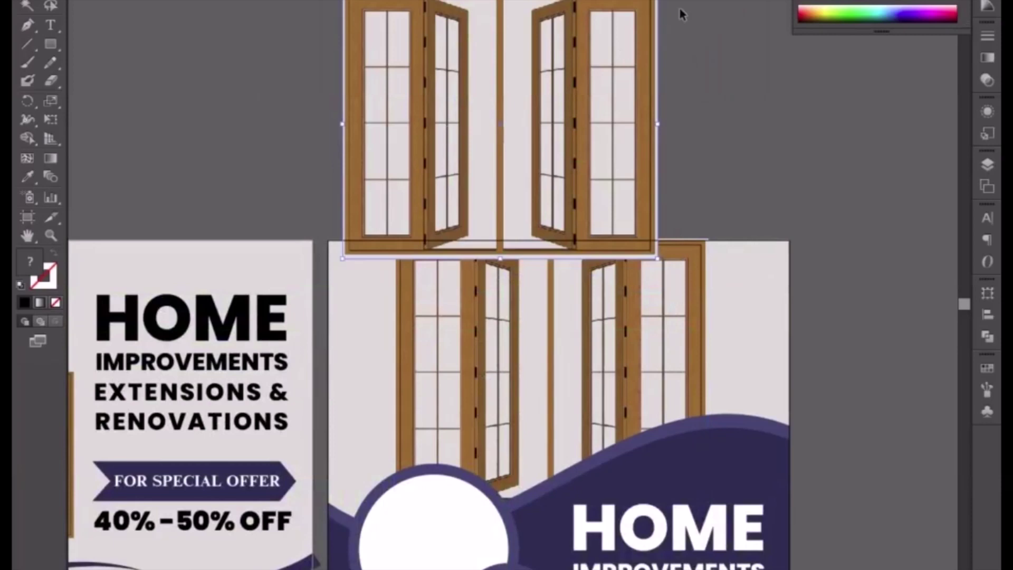
{"action": "left_click_drag", "start_coordinate": [658, 2], "coordinate": [463, 451]}
{"action": "scroll", "coordinate": [554, 59], "scroll_direction": "down", "scroll_amount": 3}
{"action": "key", "text": "ctrl+shift+a"}
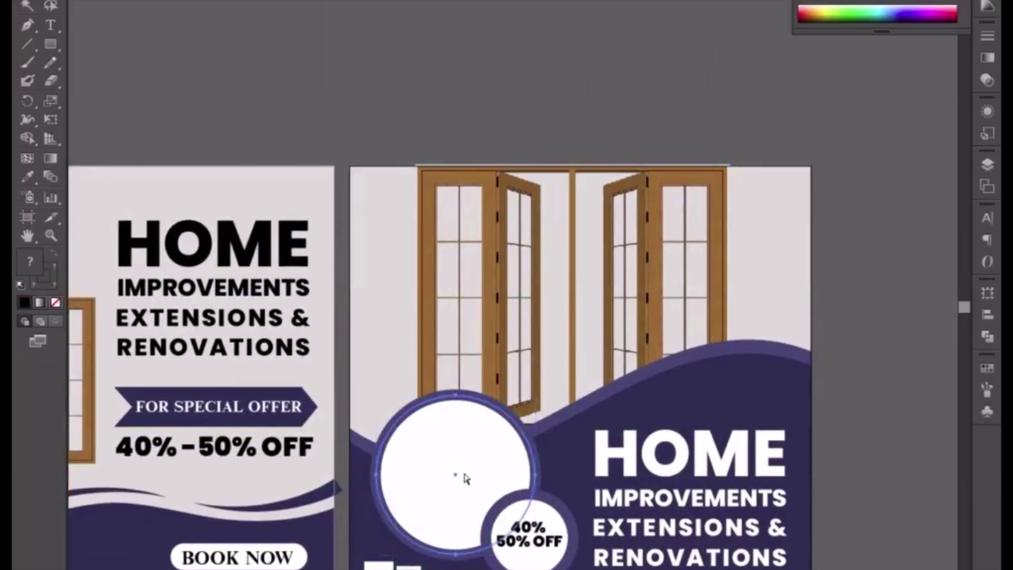
Select the small window picture hidden behind the large circle using outline view, and bring it to the front
{"action": "key", "text": "ctrl+y"}
{"action": "left_click", "coordinate": [504, 461]}
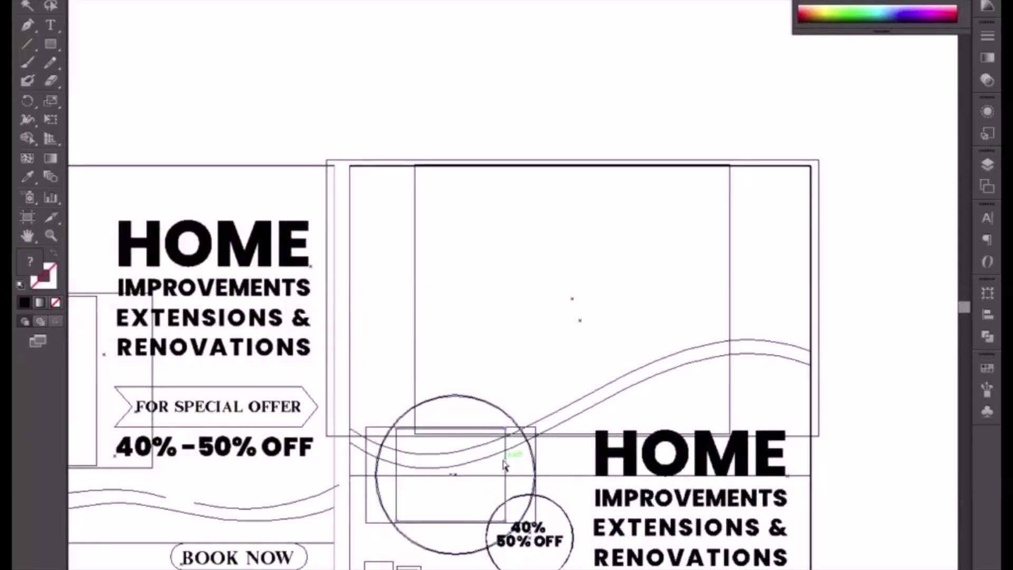
{"action": "key", "text": "ctrl+y"}
{"action": "right_click", "coordinate": [504, 463]}
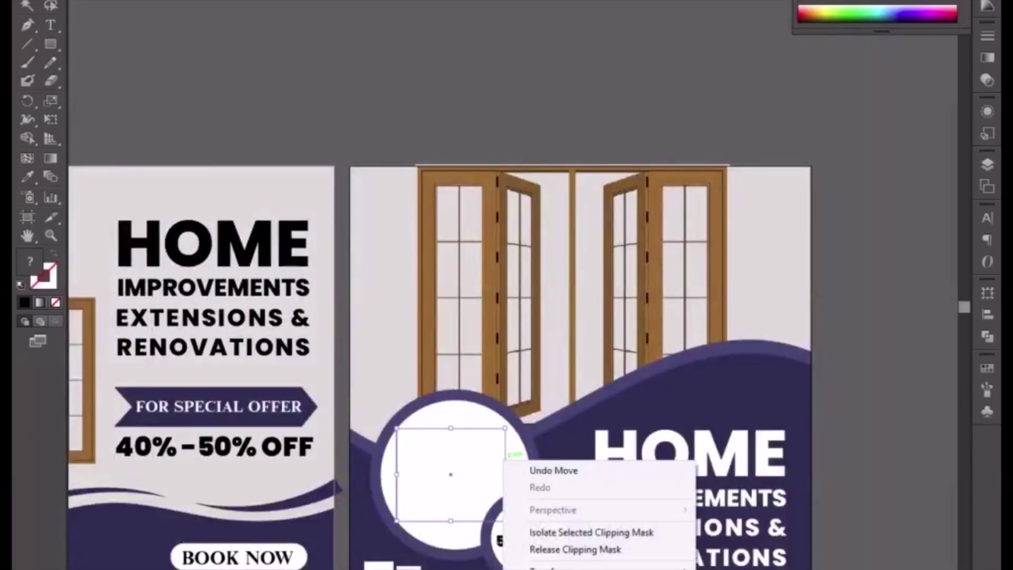
{"action": "left_click", "coordinate": [554, 470]}
{"action": "left_click_drag", "start_coordinate": [429, 509], "coordinate": [374, 422]}
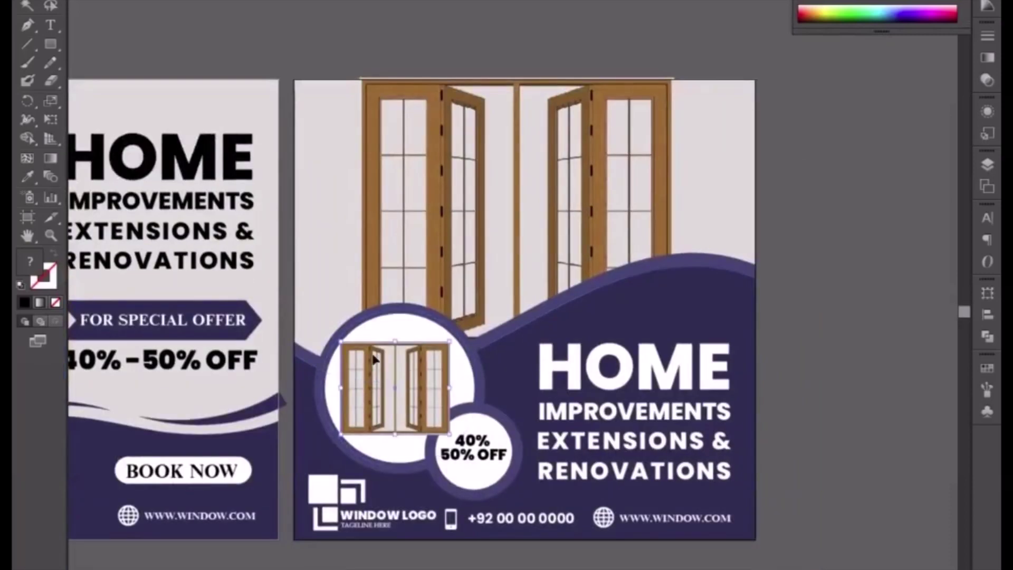
Resize the small window picture slightly smaller and centre it inside the large circle
{"action": "left_click_drag", "start_coordinate": [346, 347], "coordinate": [354, 354]}
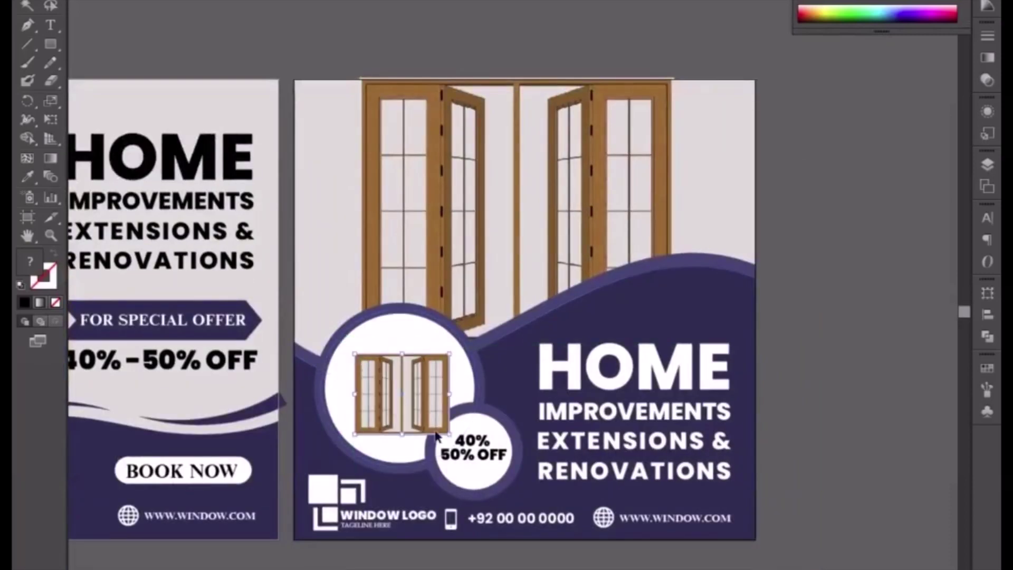
{"action": "left_click_drag", "start_coordinate": [409, 400], "coordinate": [401, 394]}
{"action": "left_click_drag", "start_coordinate": [441, 427], "coordinate": [450, 436]}
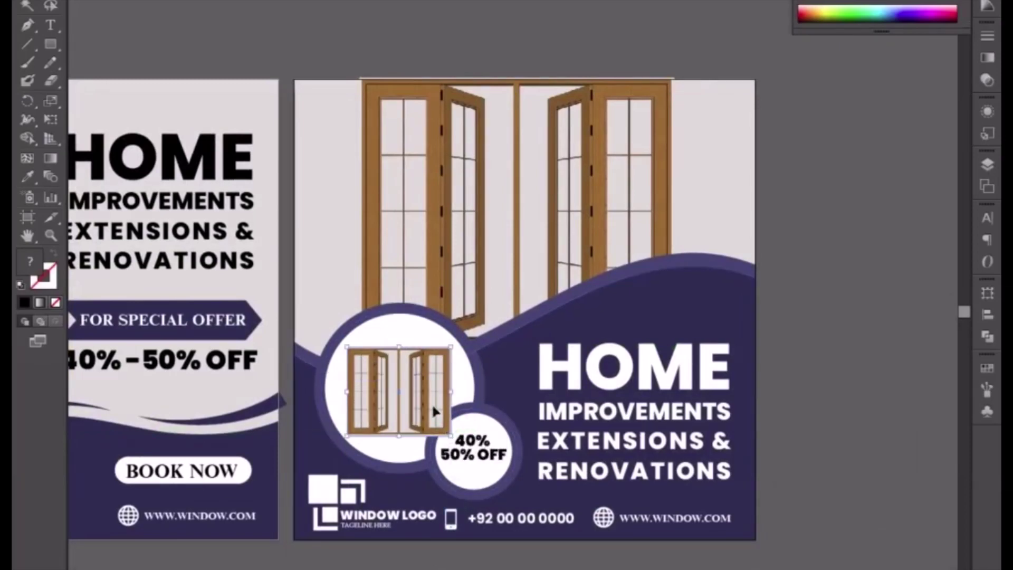
Fill the large circle with the light grey sampled from the second poster's background
{"action": "left_click", "coordinate": [394, 327]}
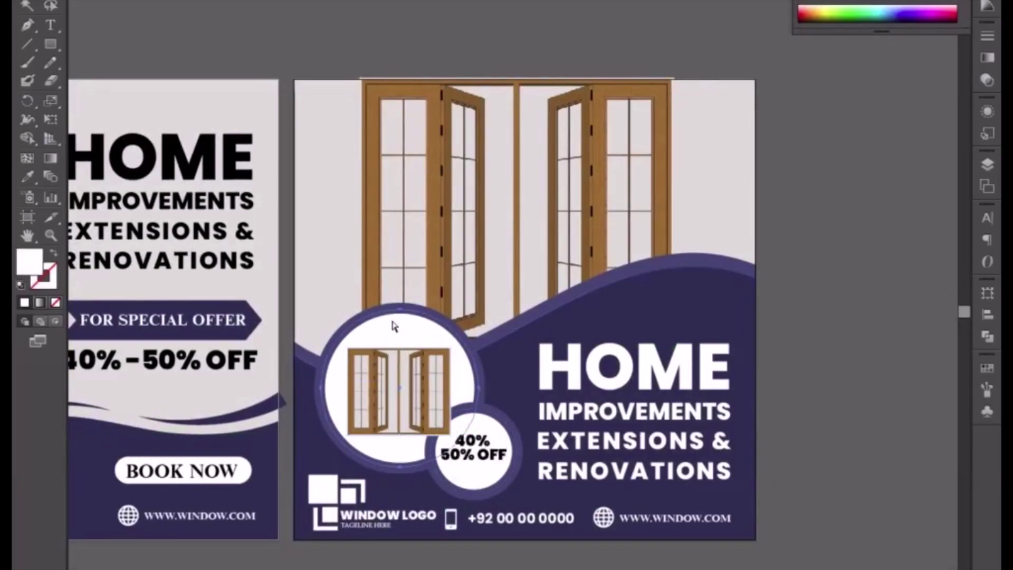
{"action": "left_click", "coordinate": [29, 180]}
{"action": "left_click", "coordinate": [332, 267]}
{"action": "key", "text": "v"}
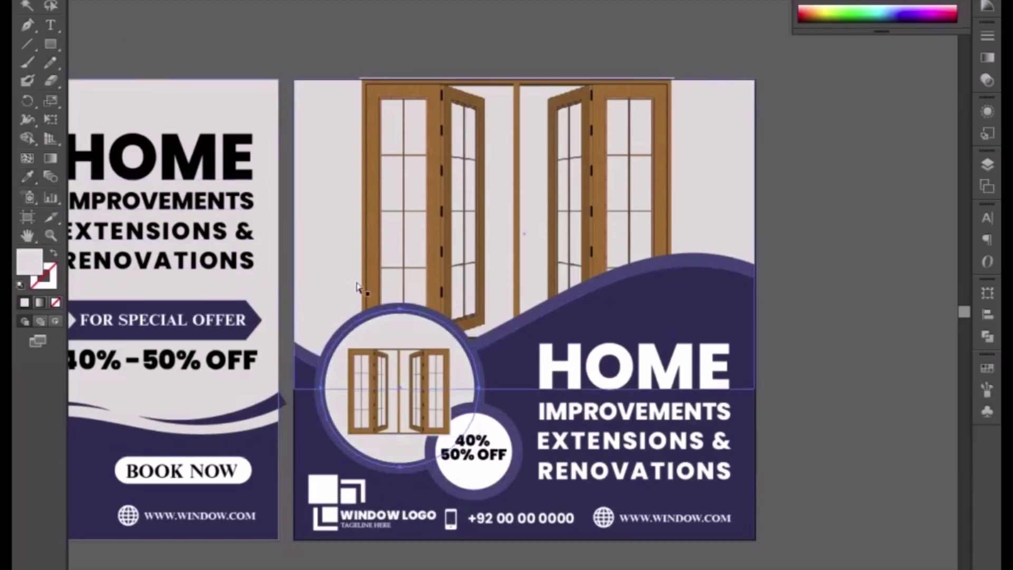
Try a white stroke on the large circle's ring
{"action": "left_click", "coordinate": [351, 238]}
{"action": "left_click", "coordinate": [348, 335]}
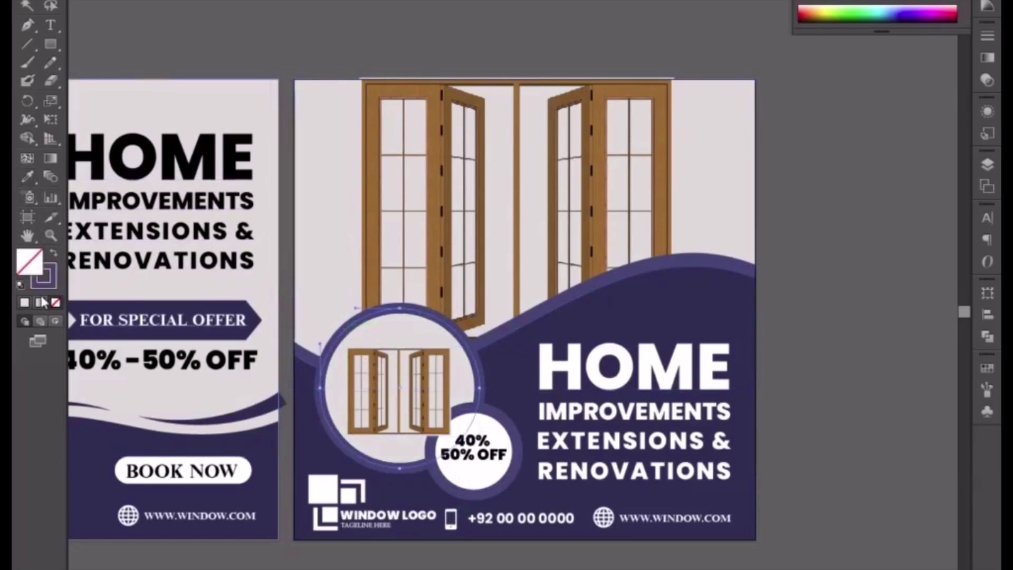
{"action": "left_click", "coordinate": [52, 284]}
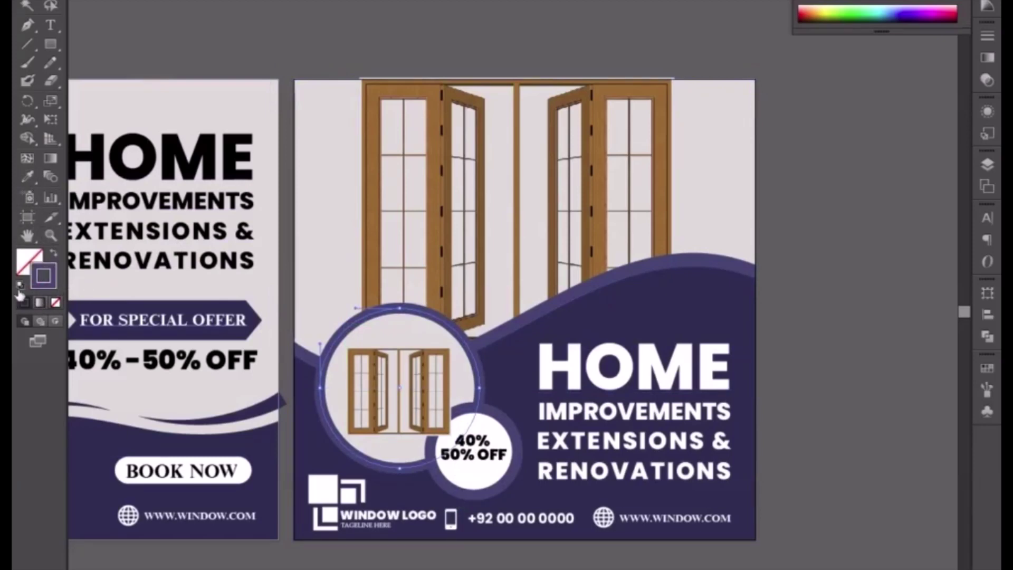
{"action": "left_click", "coordinate": [833, 3]}
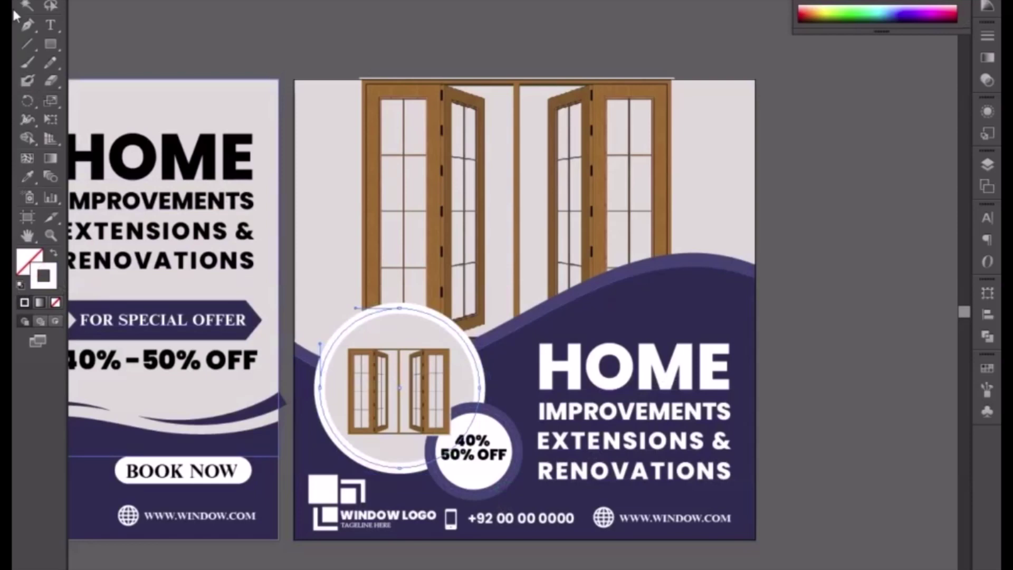
{"action": "left_click", "coordinate": [352, 50]}
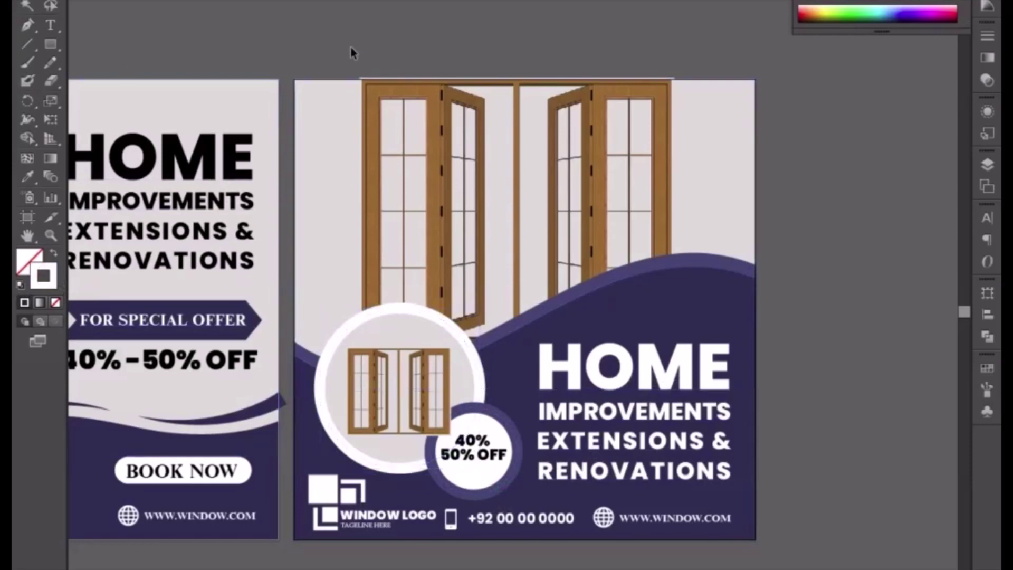
Undo the white stroke on the large circle's ring
{"action": "left_click", "coordinate": [473, 460]}
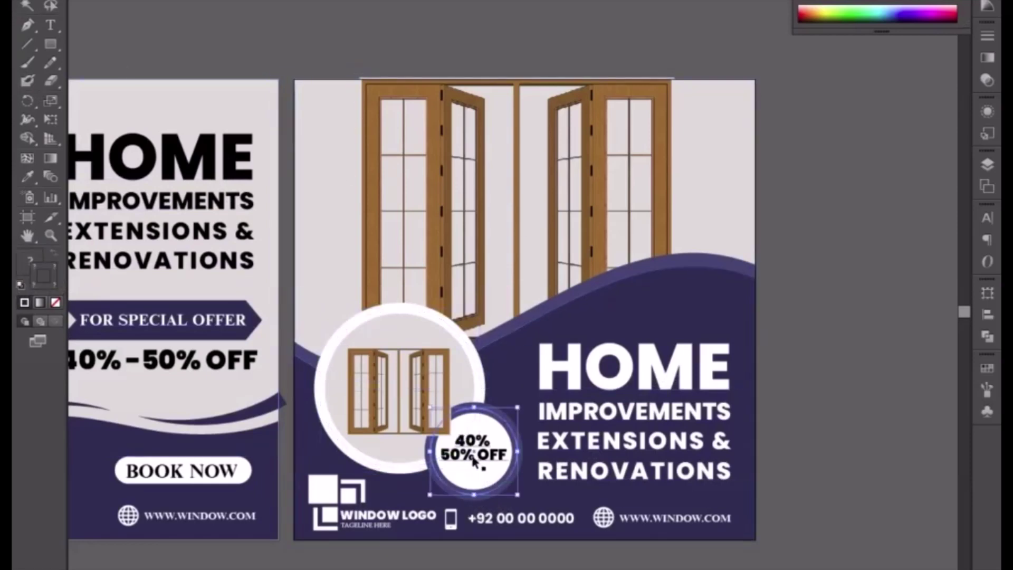
{"action": "right_click", "coordinate": [477, 458]}
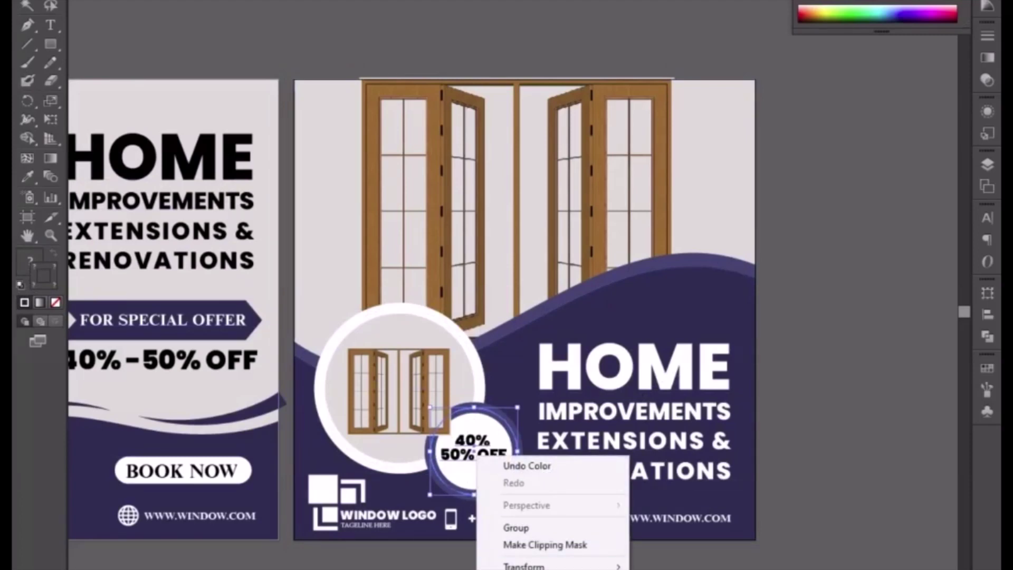
{"action": "key", "text": "Escape"}
{"action": "left_click", "coordinate": [583, 565]}
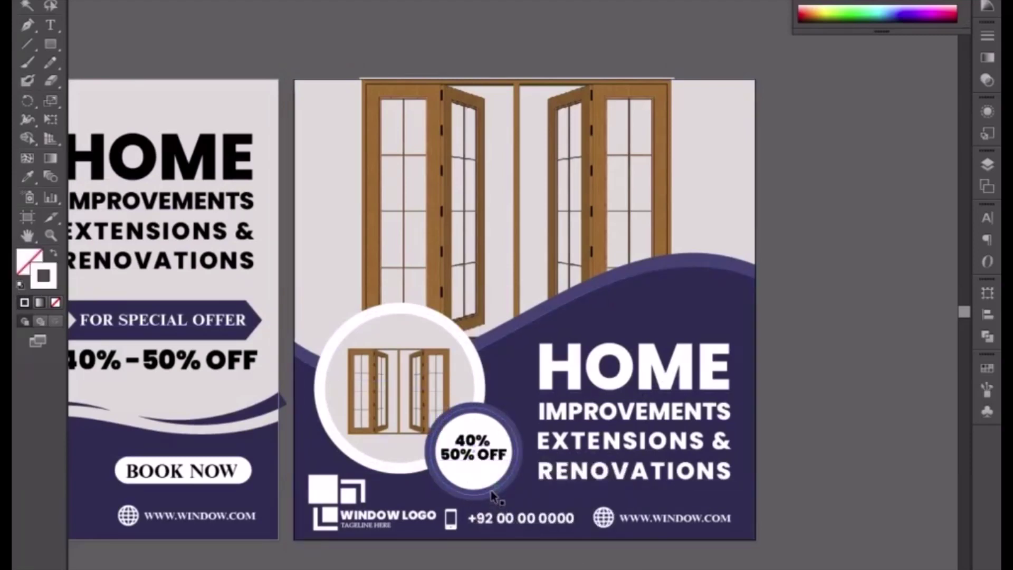
{"action": "left_click", "coordinate": [474, 360]}
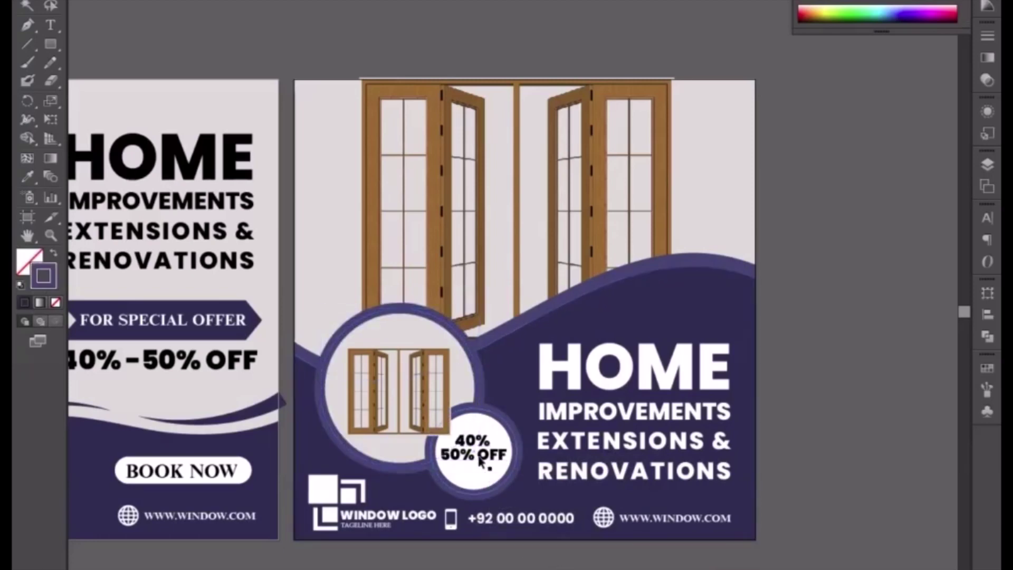
Bring the small circle and its discount text in front of the small window picture
{"action": "right_click", "coordinate": [477, 484]}
{"action": "mouse_move", "coordinate": [528, 568]}
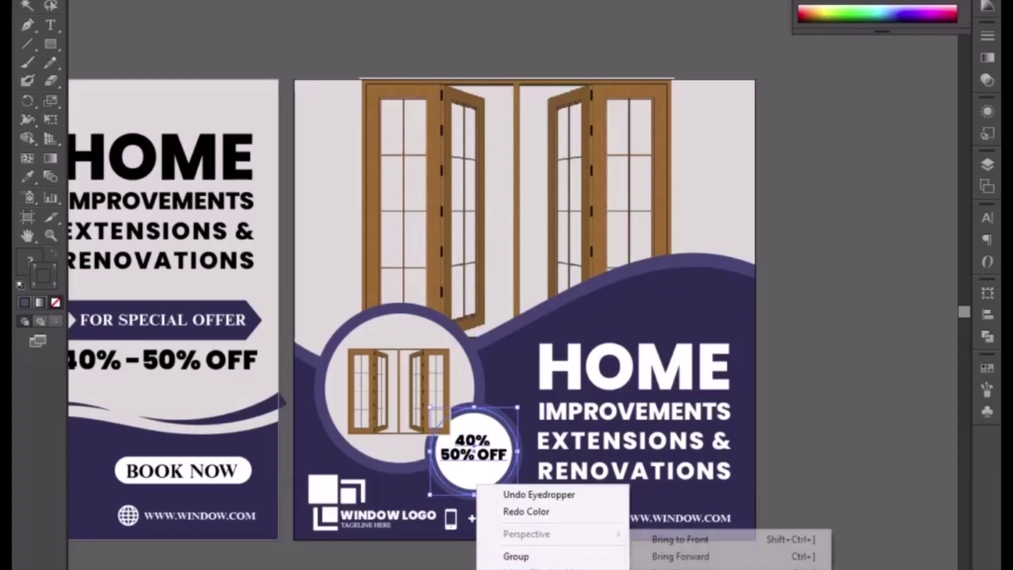
{"action": "left_click", "coordinate": [686, 539]}
{"action": "key", "text": "ctrl+shift+a"}
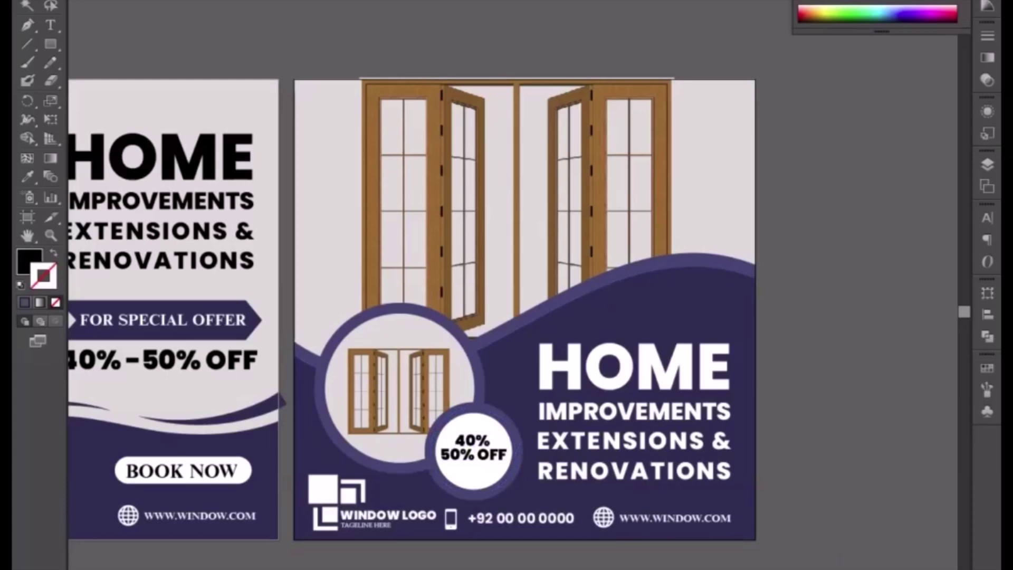
{"action": "left_click_drag", "start_coordinate": [271, 61], "coordinate": [527, 92]}
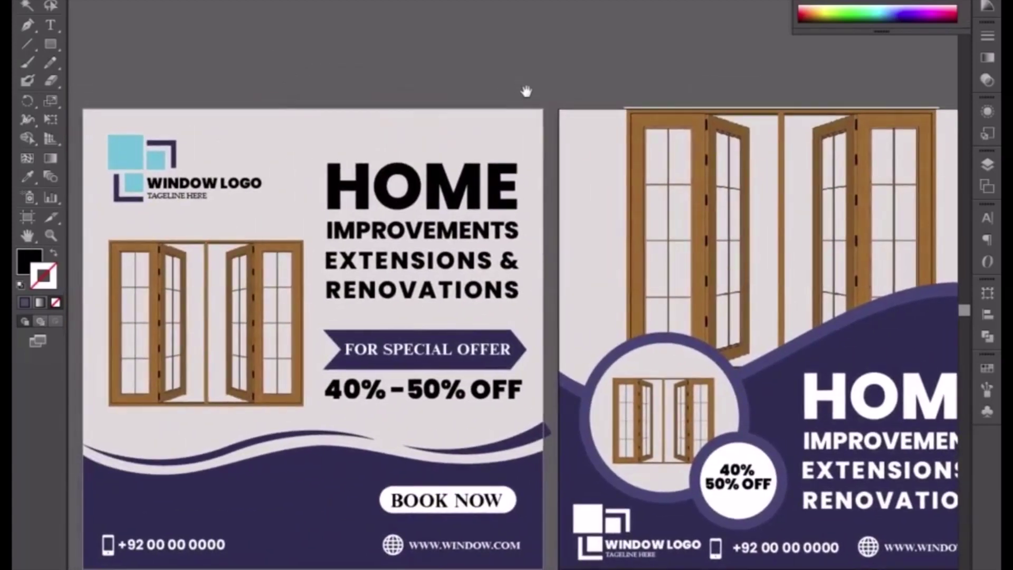